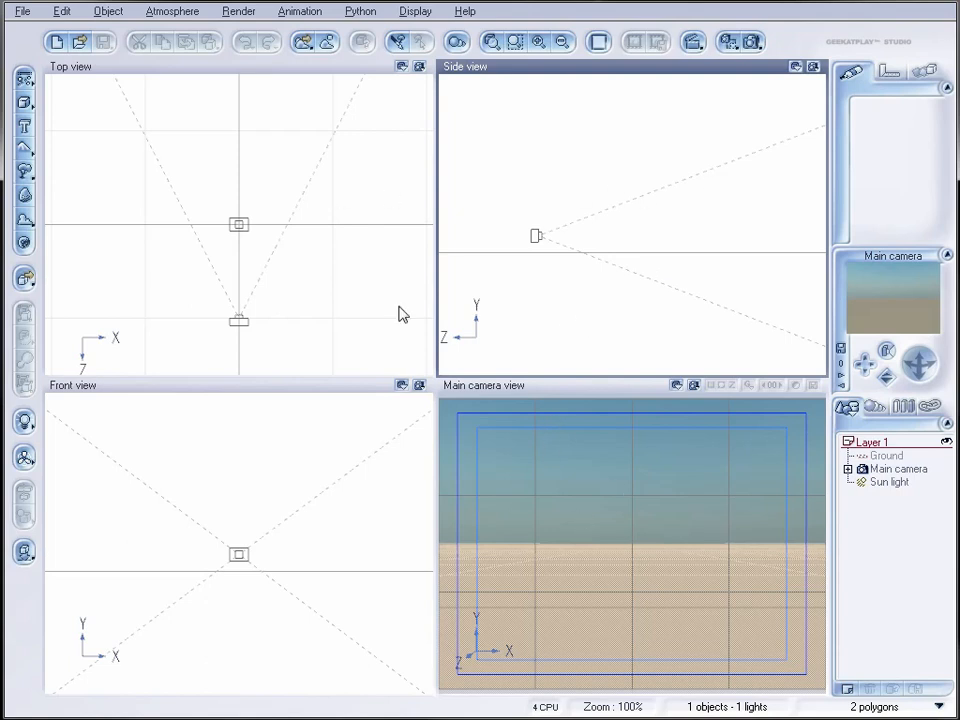
Step: Set rendering to screen with a free, user-defined aspect ratio and a 300 x 480 pixel picture size
click(456, 42)
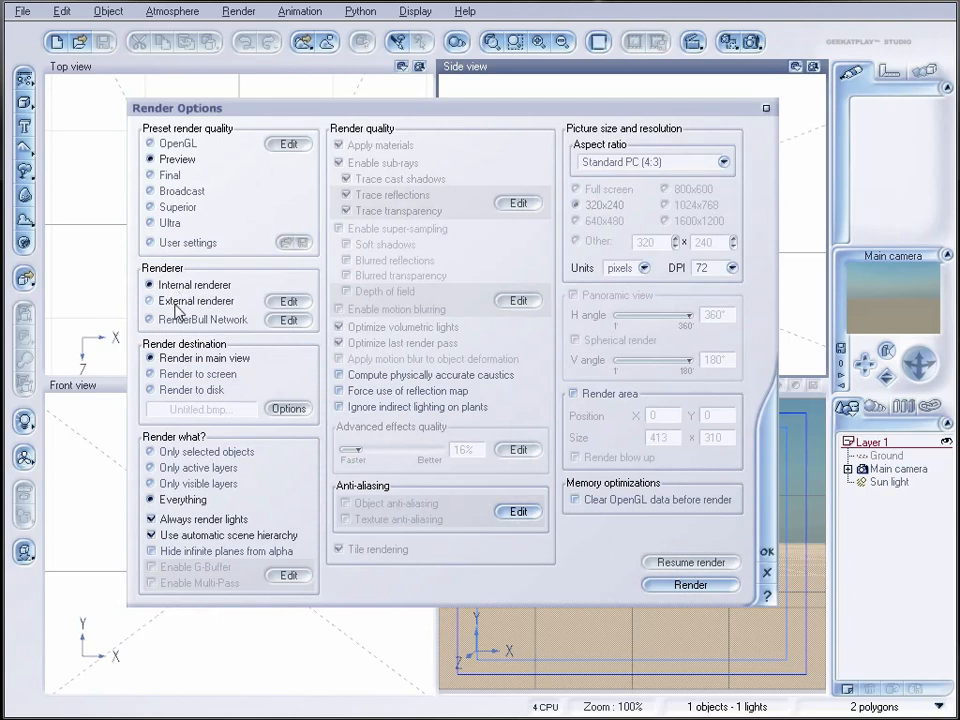
click(168, 374)
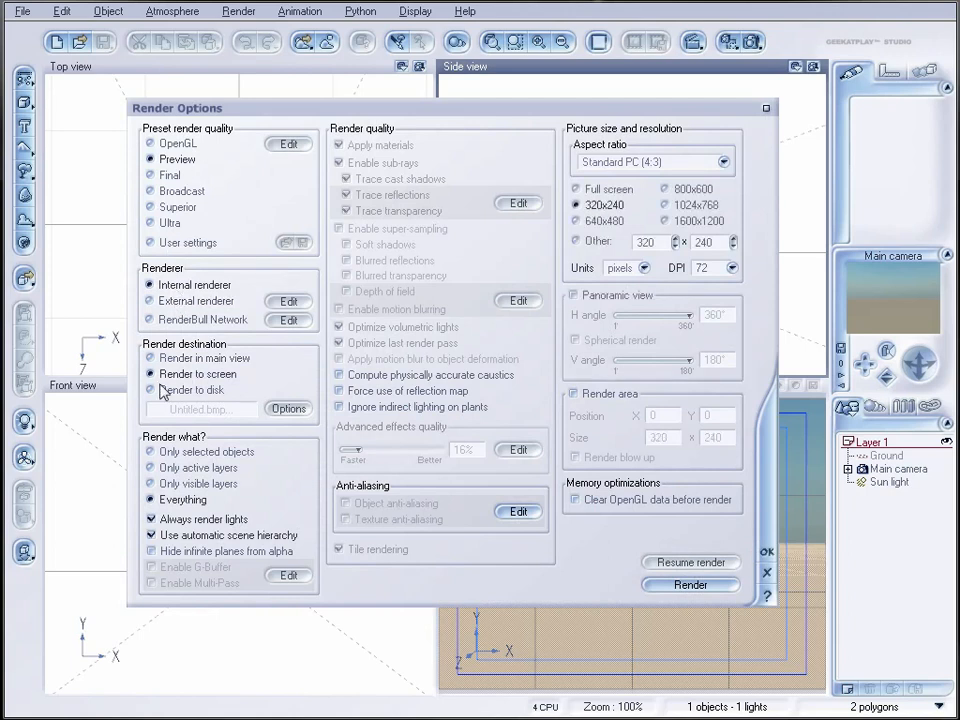
click(706, 170)
click(640, 662)
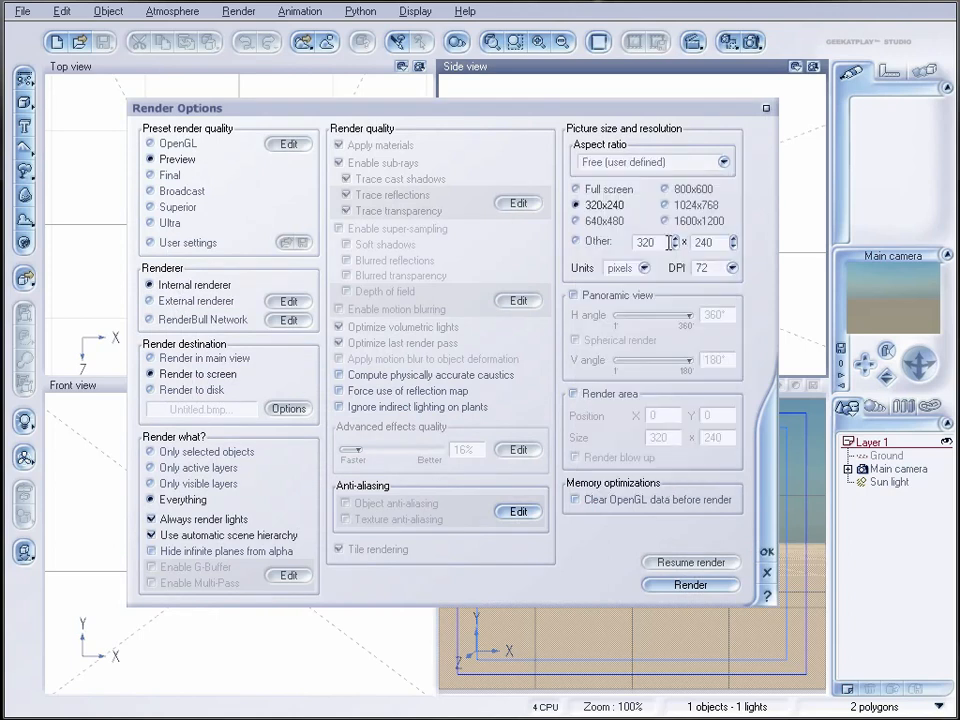
drag(677, 243, 733, 218)
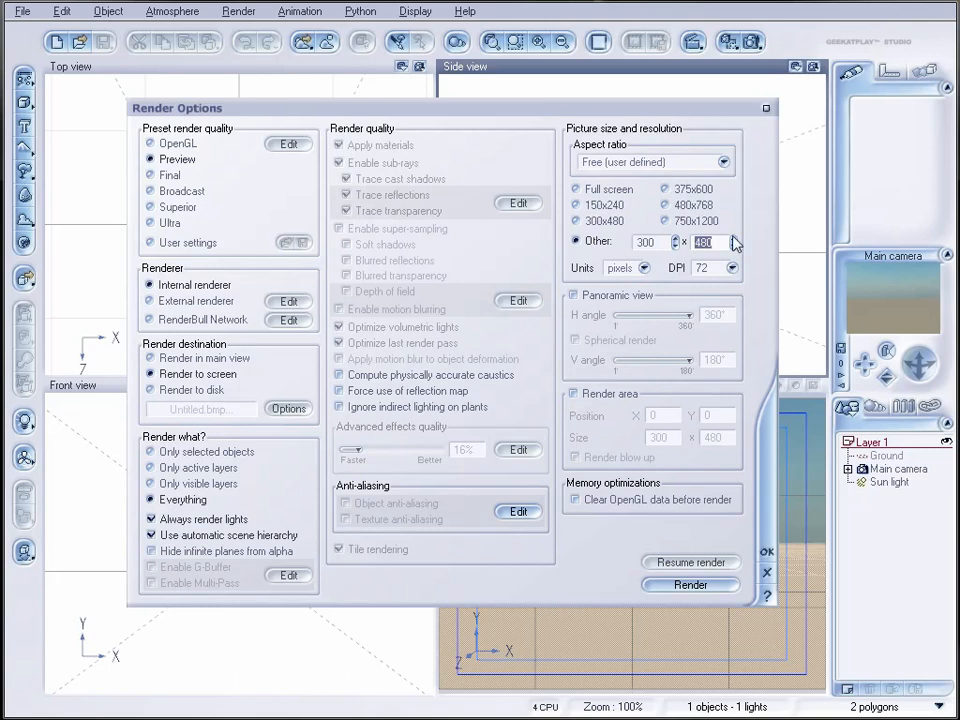
click(764, 552)
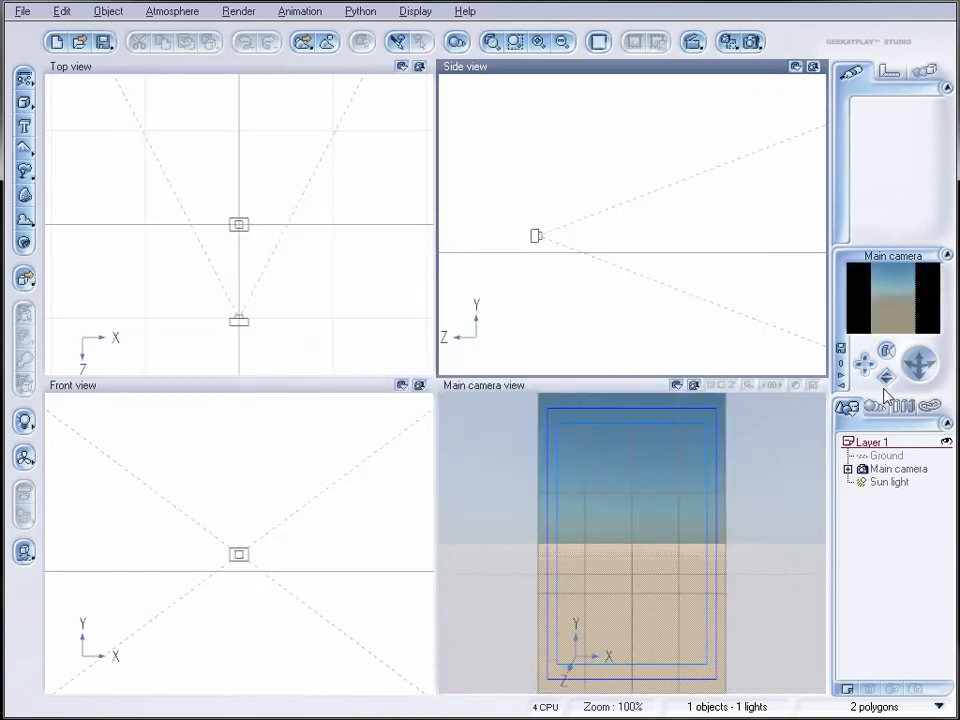
Step: Tilt the main camera upward so the horizon sits lower in the camera frame
click(917, 470)
right_drag(632, 561, 632, 607)
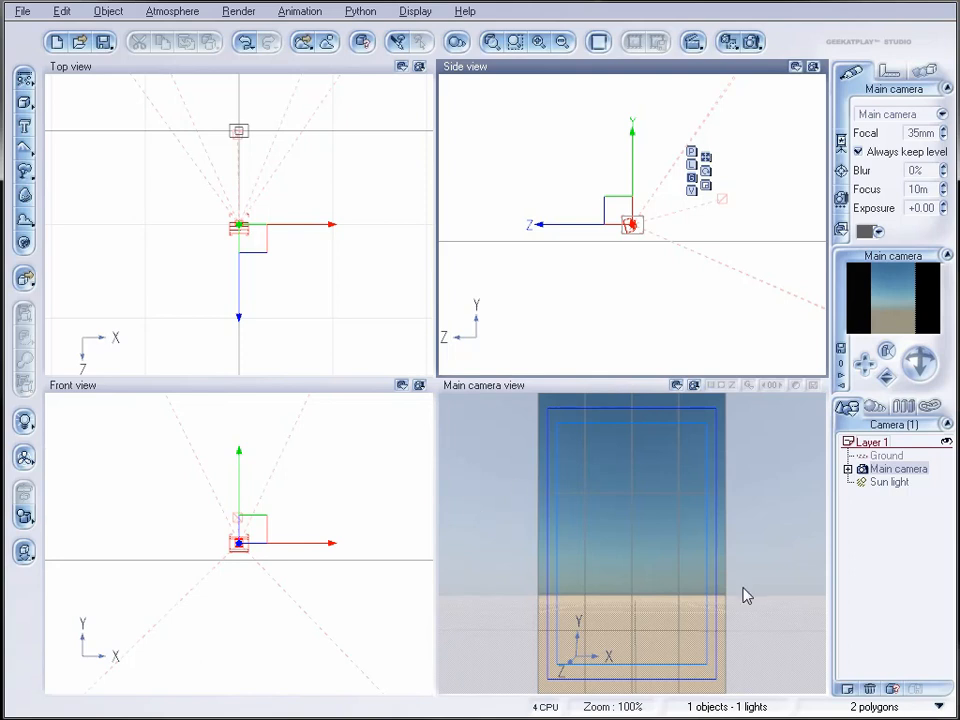
Step: Add a standard terrain and position it in front of the camera in the top view
right_drag(357, 201, 358, 273)
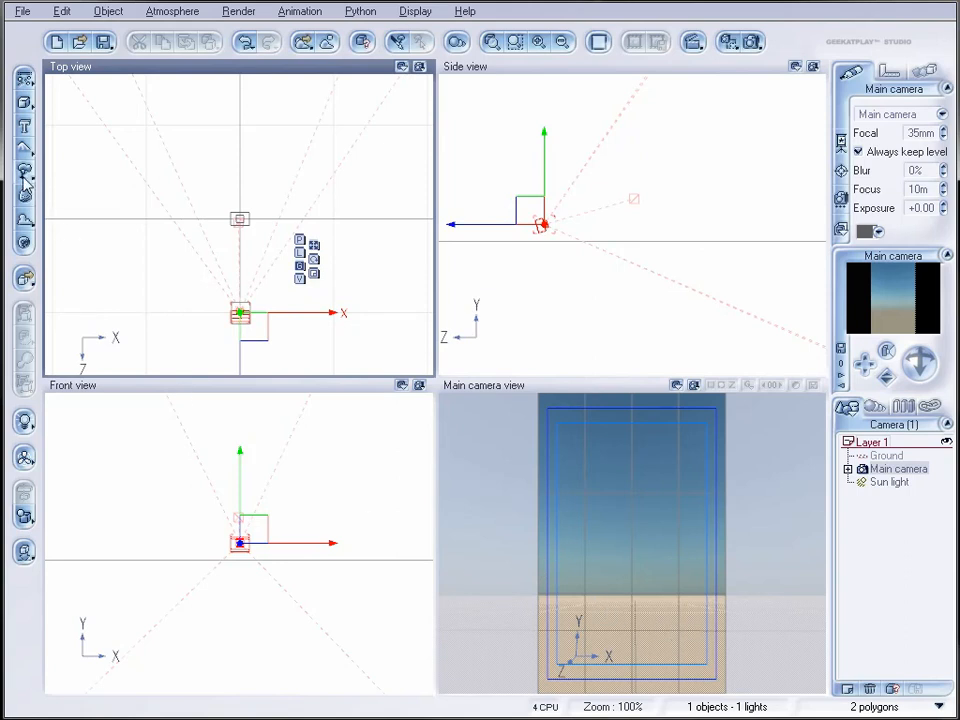
click(22, 104)
drag(261, 240, 243, 220)
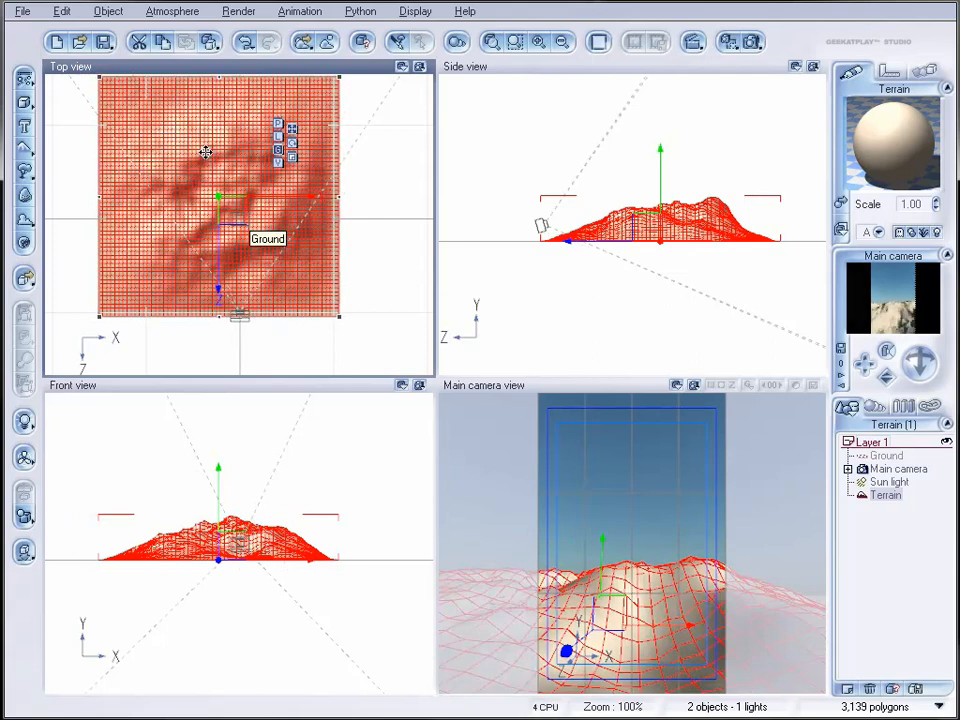
Step: Edit the terrain: reset it, double its resolution to 512x512, and generate a Peak shape
right_click(206, 152)
click(250, 470)
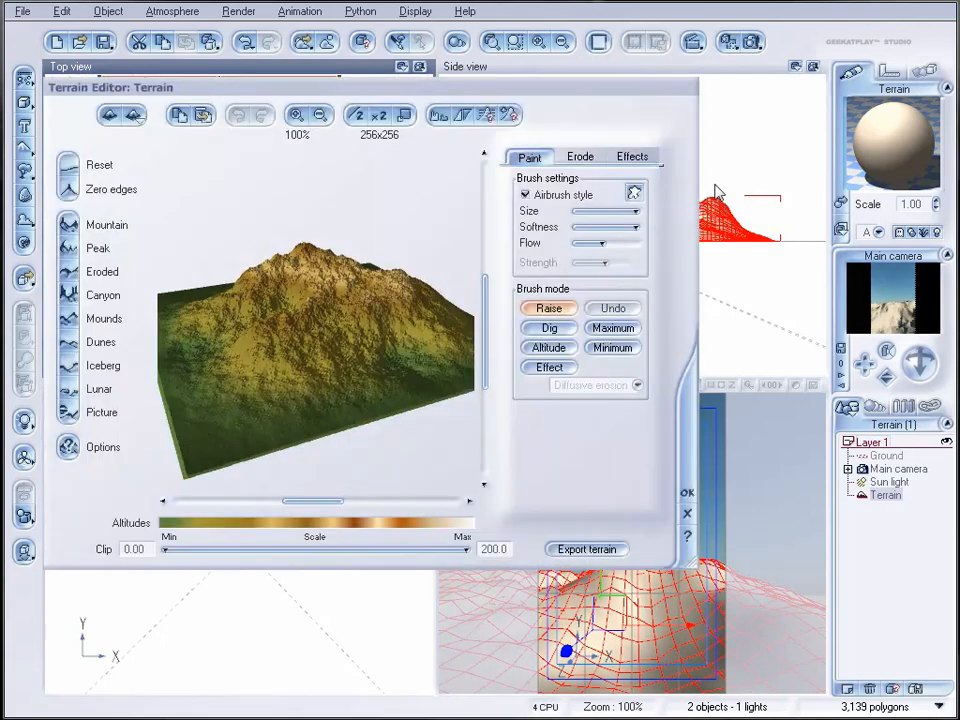
click(68, 163)
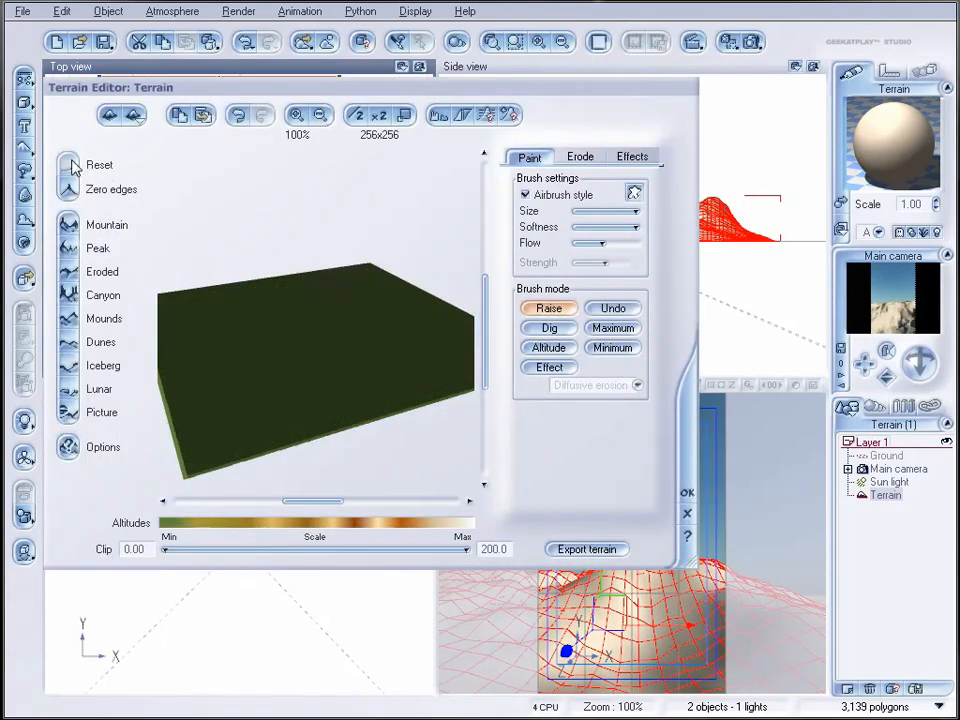
click(391, 117)
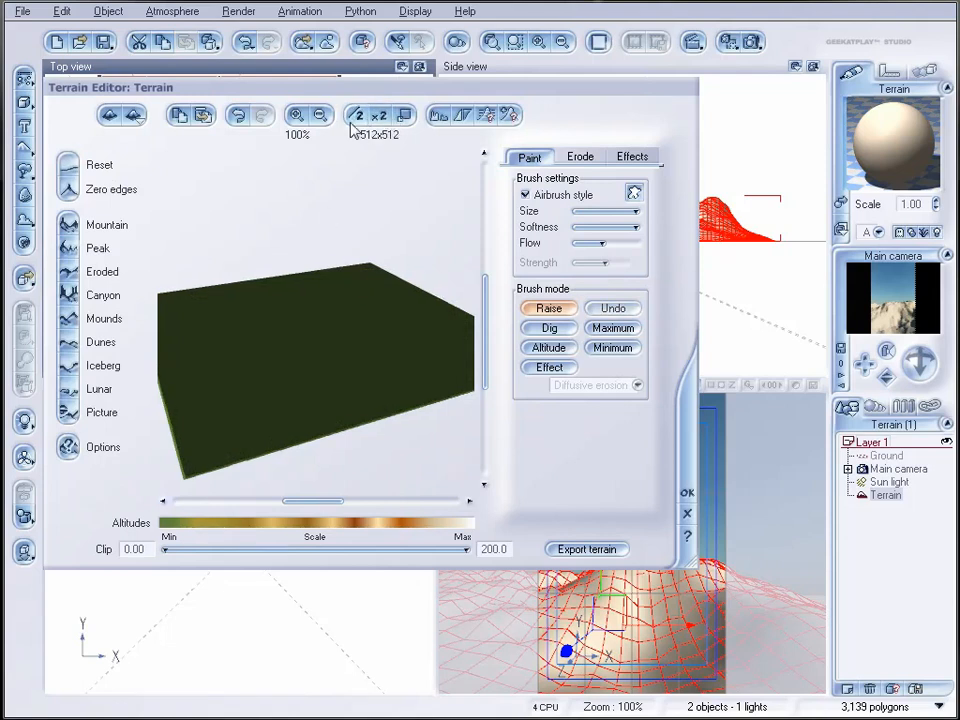
click(66, 247)
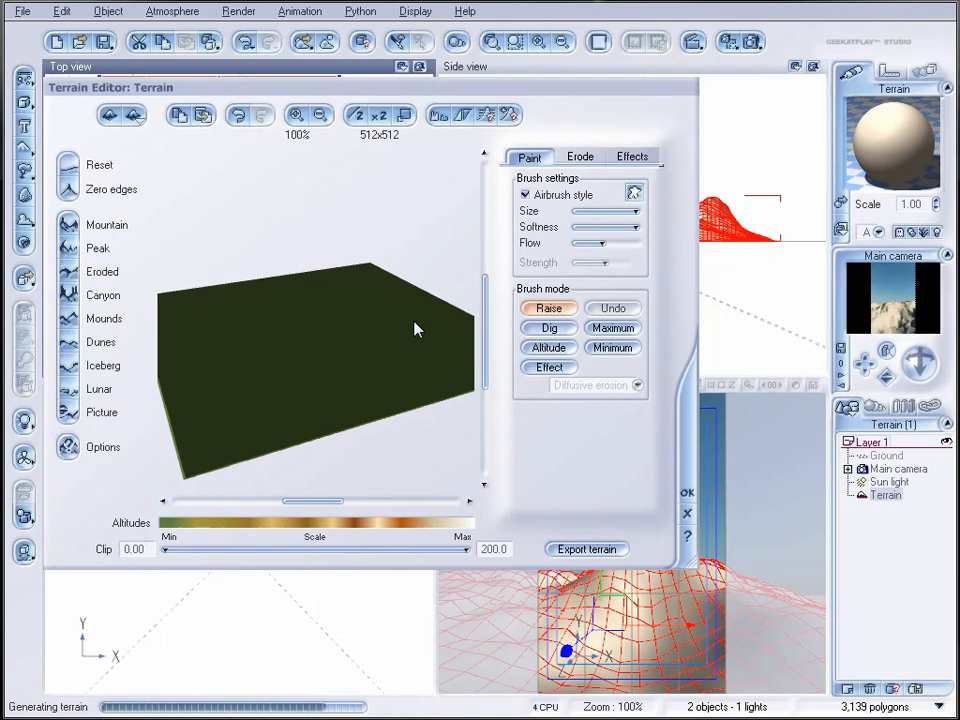
mouse_move(413, 320)
right_down()
mouse_move(360, 358)
mouse_move(369, 313)
mouse_move(379, 313)
mouse_move(389, 337)
right_up()
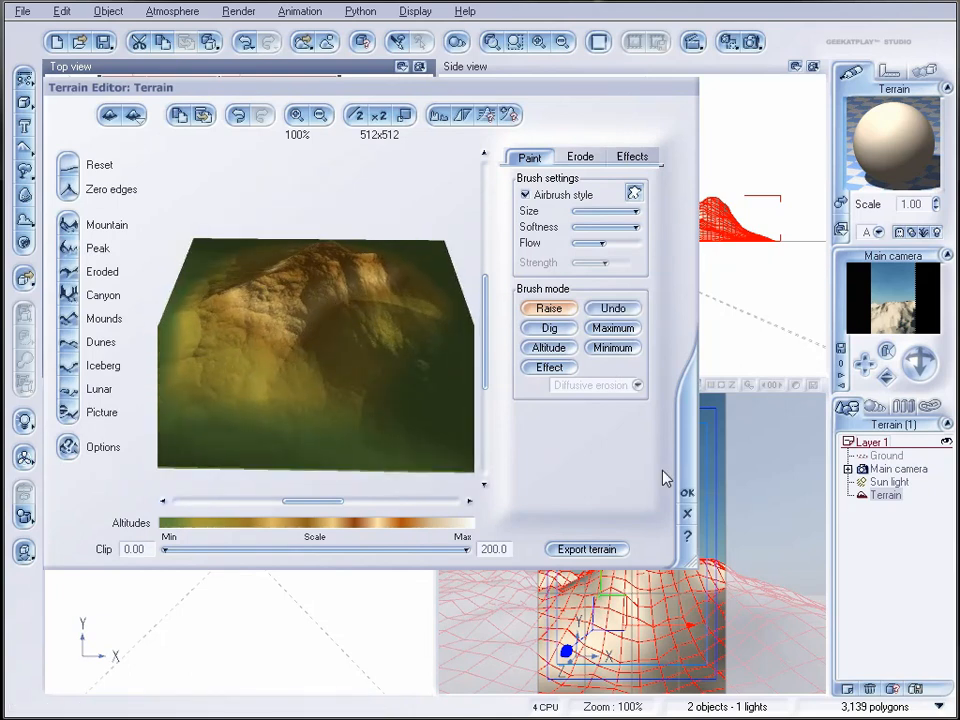
click(688, 497)
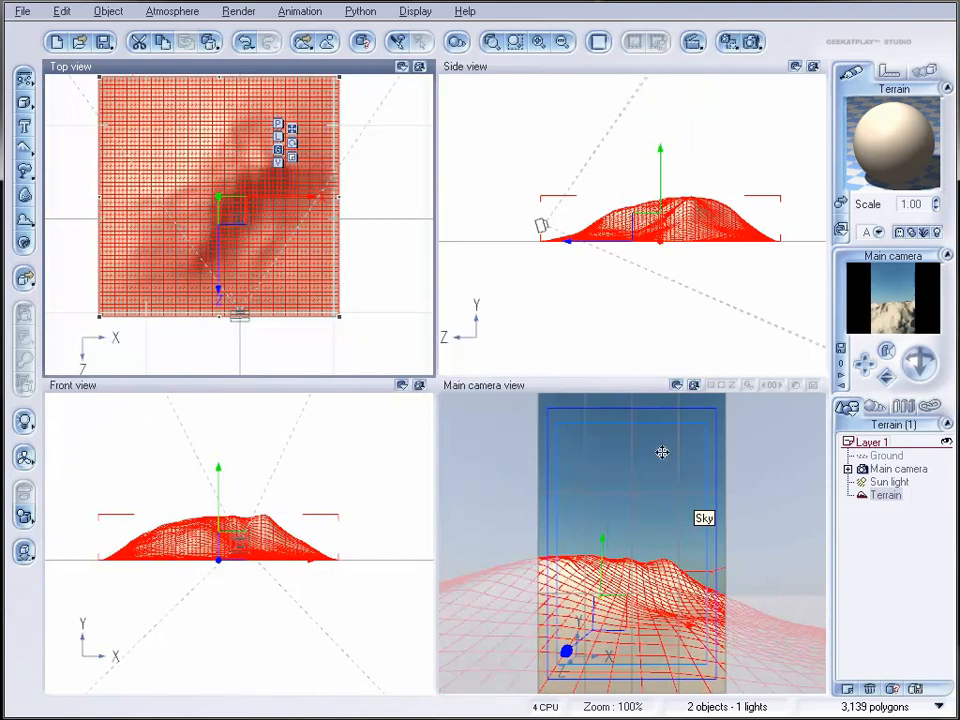
Step: Twist the terrain along Y=>Z by about -23 to form an overhanging cliff, and stretch its height in the side view
click(224, 393)
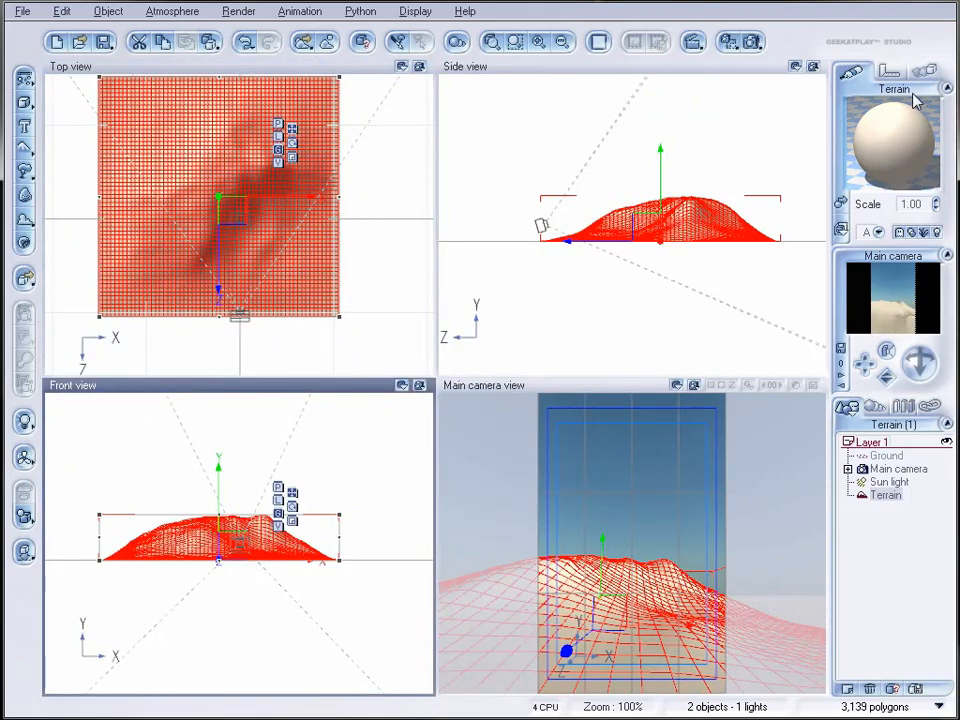
click(890, 72)
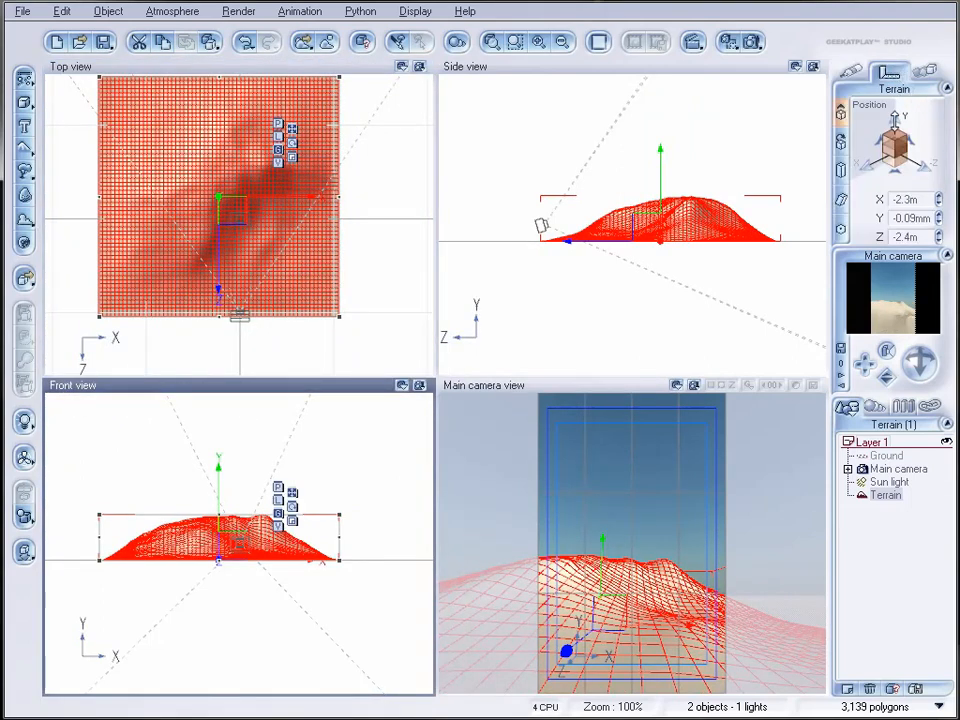
click(842, 200)
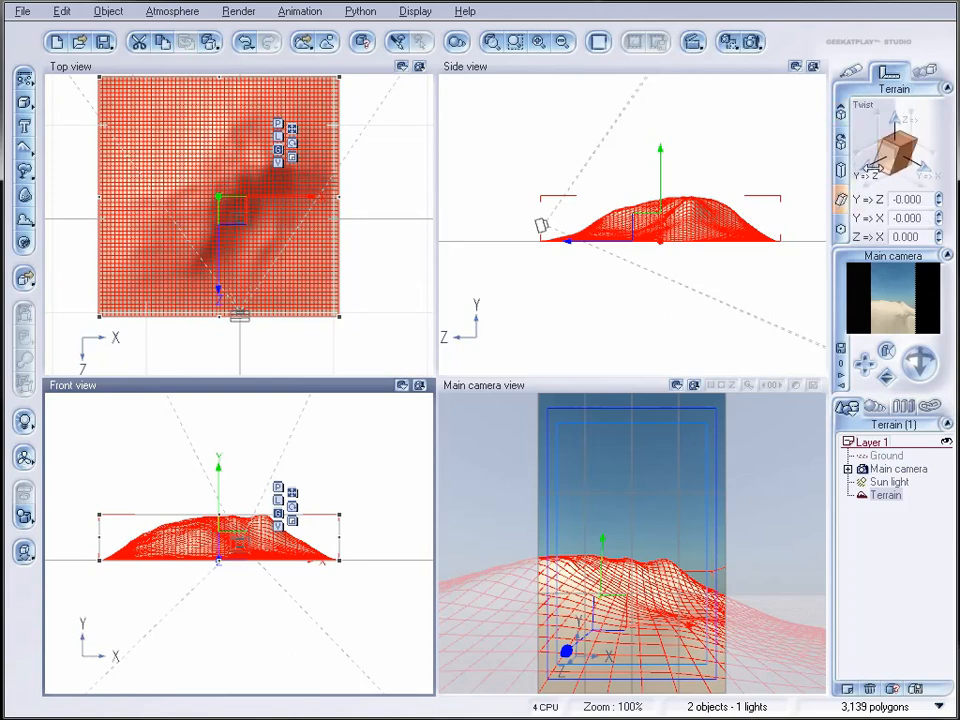
drag(842, 197, 876, 166)
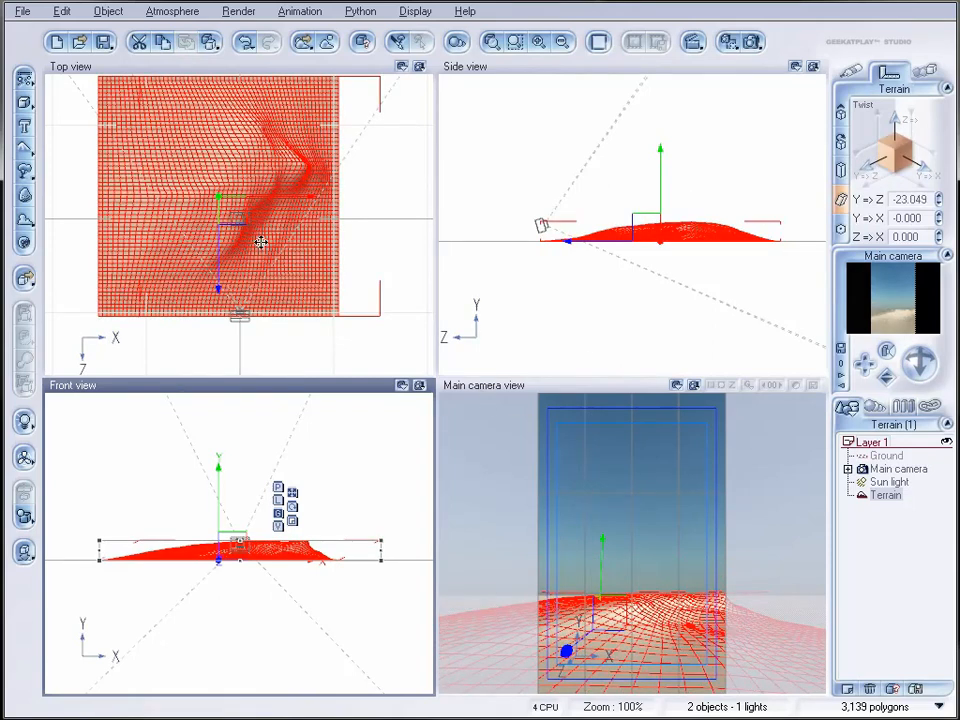
drag(659, 221, 656, 193)
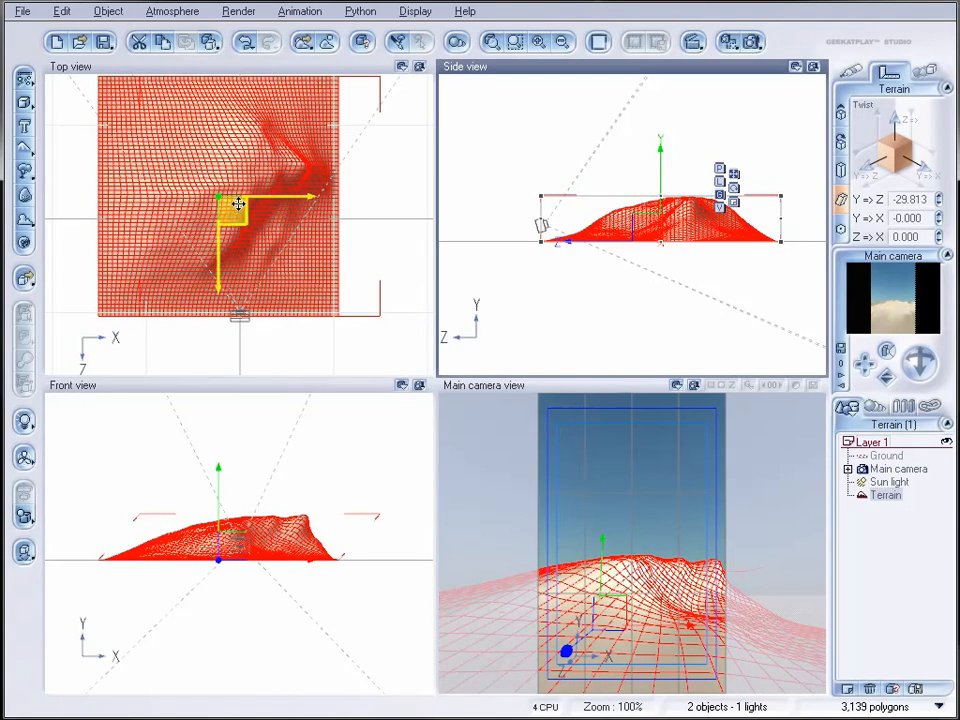
Step: Move the twisted terrain toward negative X and rotate it about the vertical axis so its cliff occupies the camera frame's left side
click(231, 207)
drag(231, 207, 175, 213)
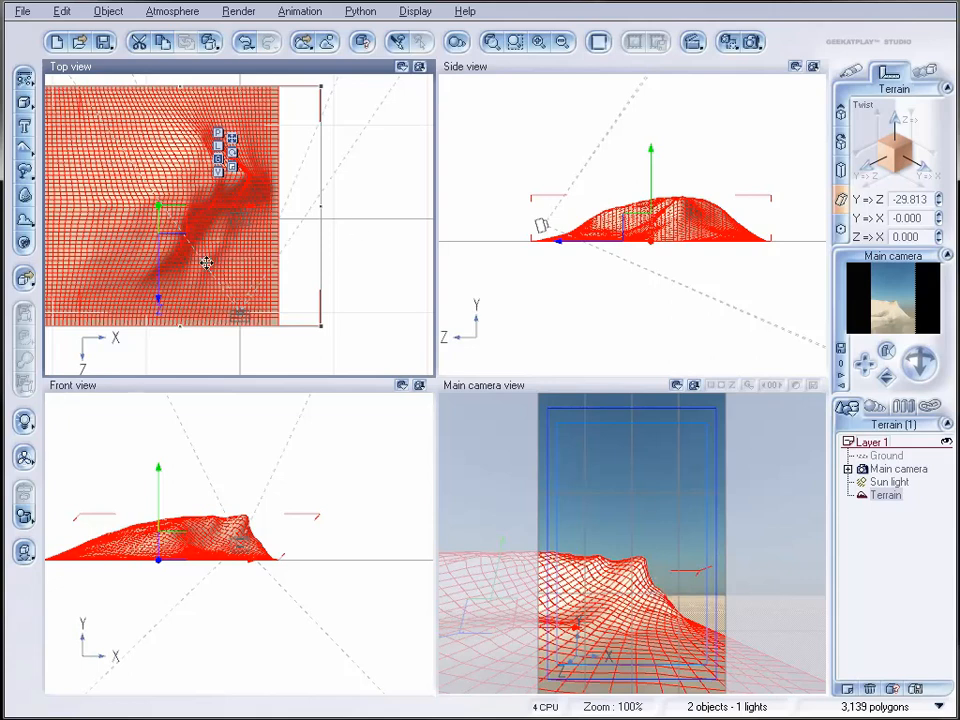
drag(340, 332, 371, 256)
mouse_move(178, 218)
mouse_down()
mouse_move(176, 229)
mouse_move(165, 227)
mouse_up()
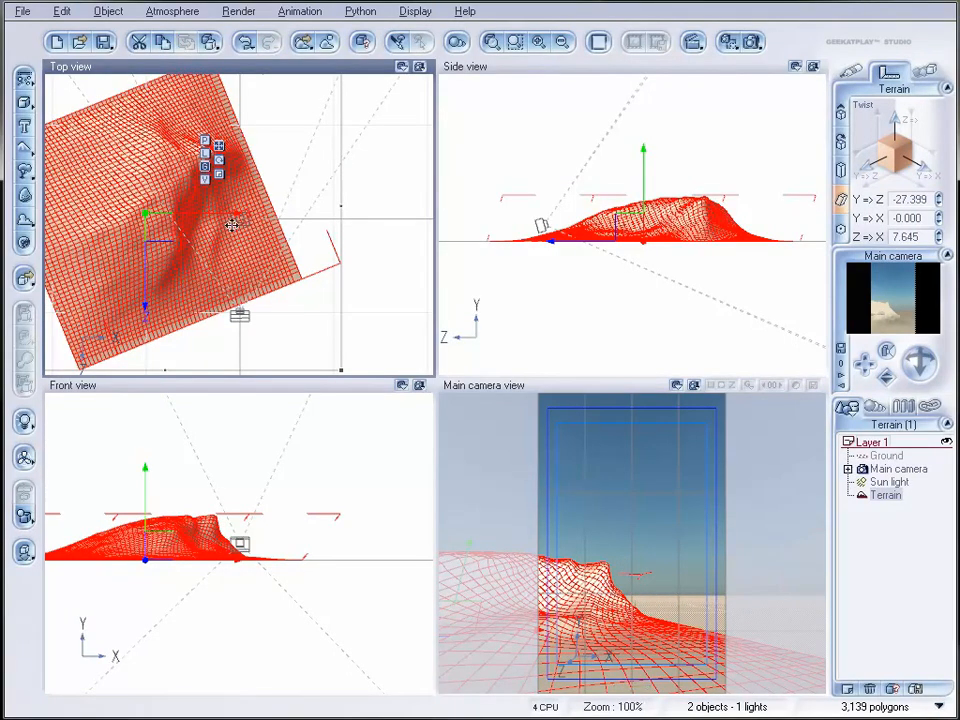
Step: Add a second terrain on the positive X side of the cliff, reset it, and regenerate it as a smooth peak
right_drag(231, 224, 202, 257)
click(24, 149)
drag(246, 238, 299, 213)
double_click(273, 160)
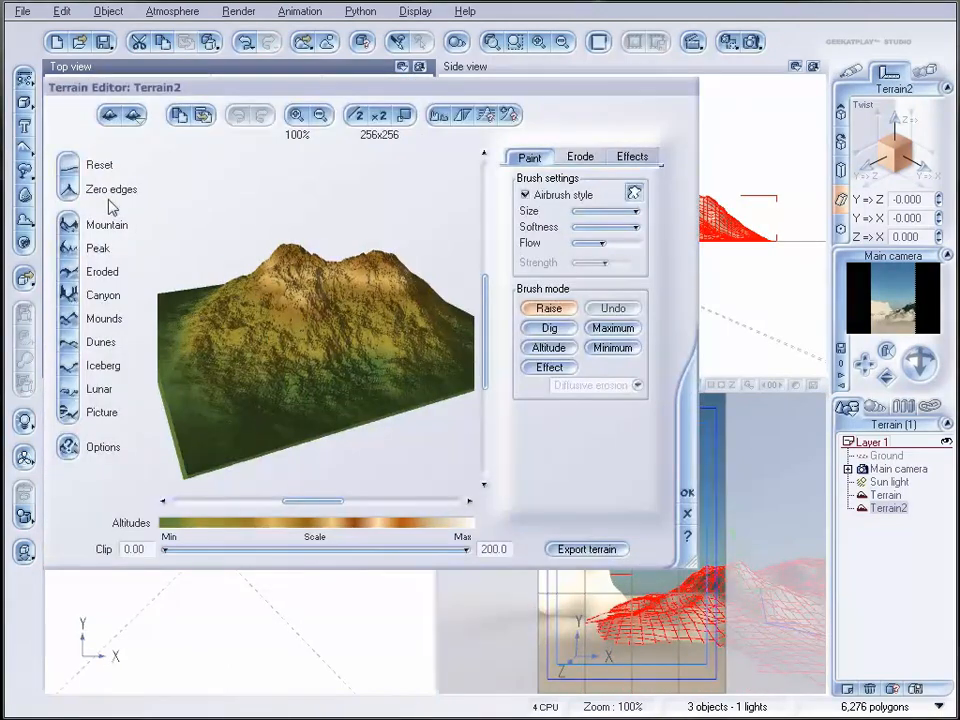
click(69, 163)
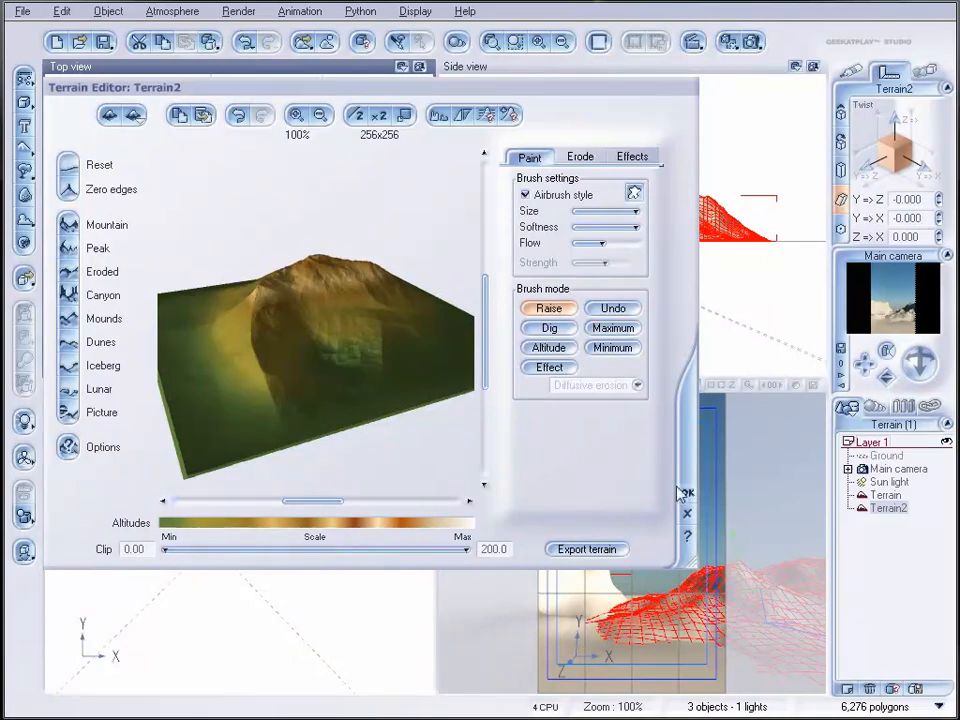
click(686, 491)
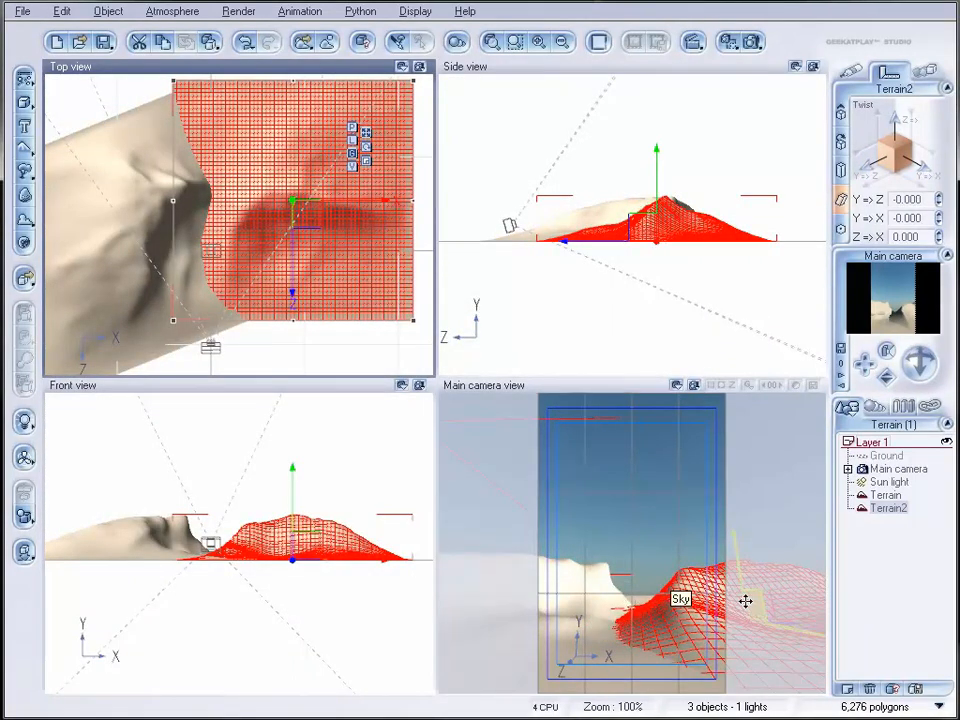
Step: Flatten Terrain2 into a low hill, widen it, and move it farther back behind the cliff
click(672, 216)
drag(658, 197, 659, 230)
right_drag(302, 209, 304, 351)
drag(304, 233, 300, 147)
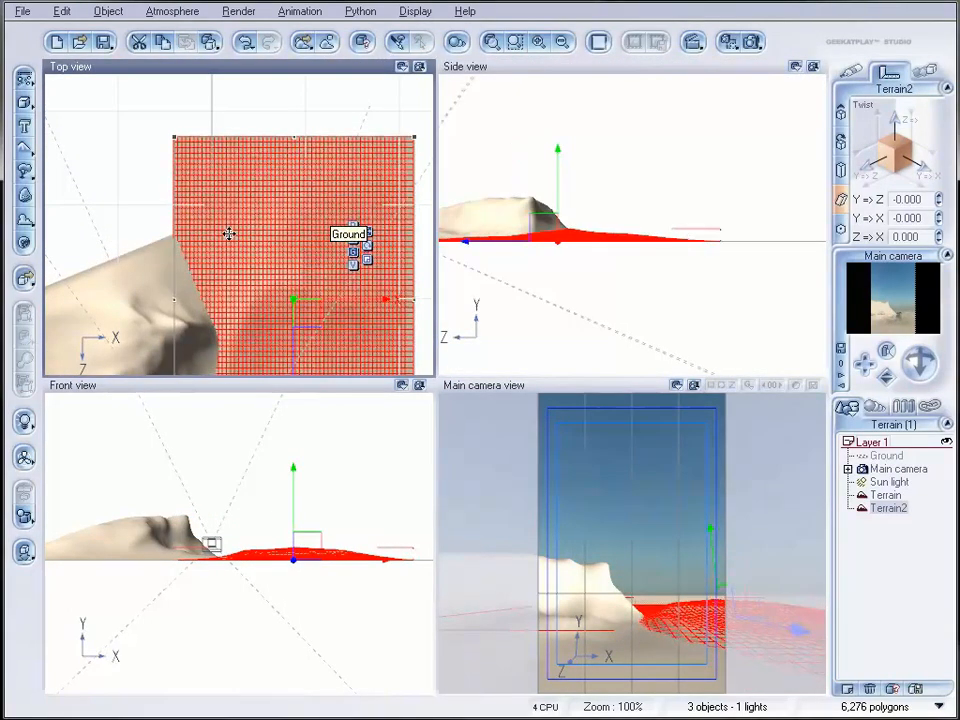
drag(178, 298, 114, 294)
drag(290, 312, 300, 284)
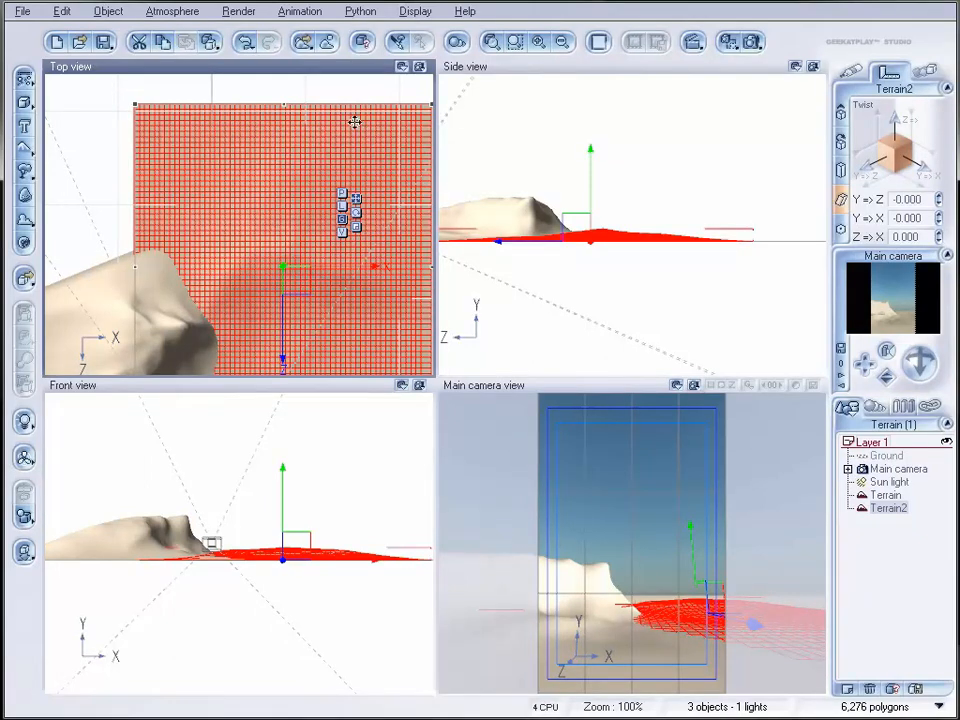
scroll(343, 189, down, 2)
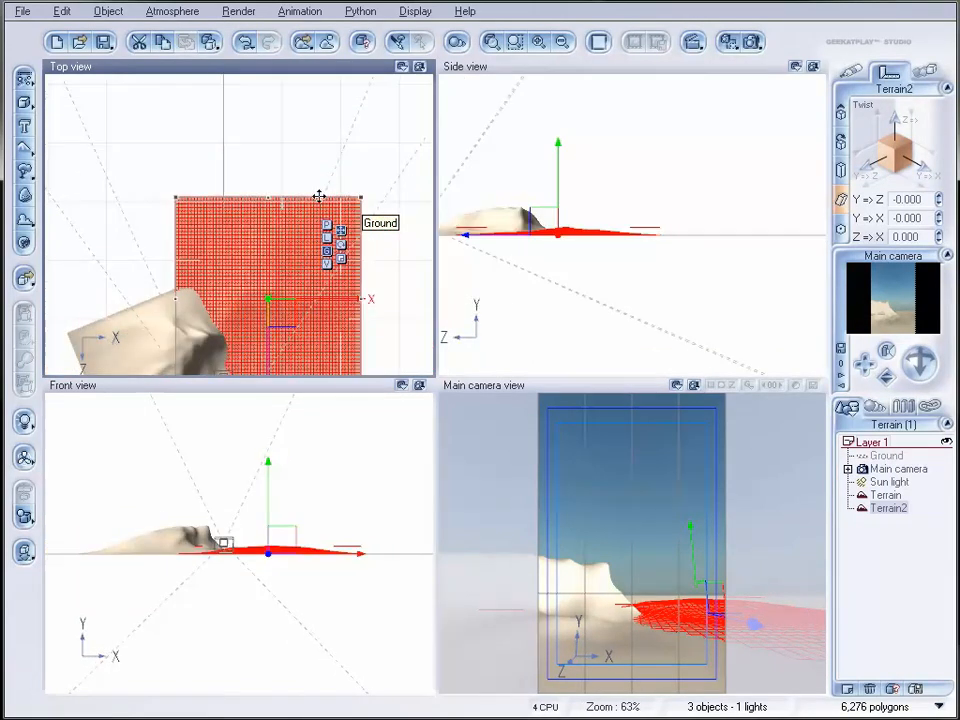
scroll(298, 215, down, 2)
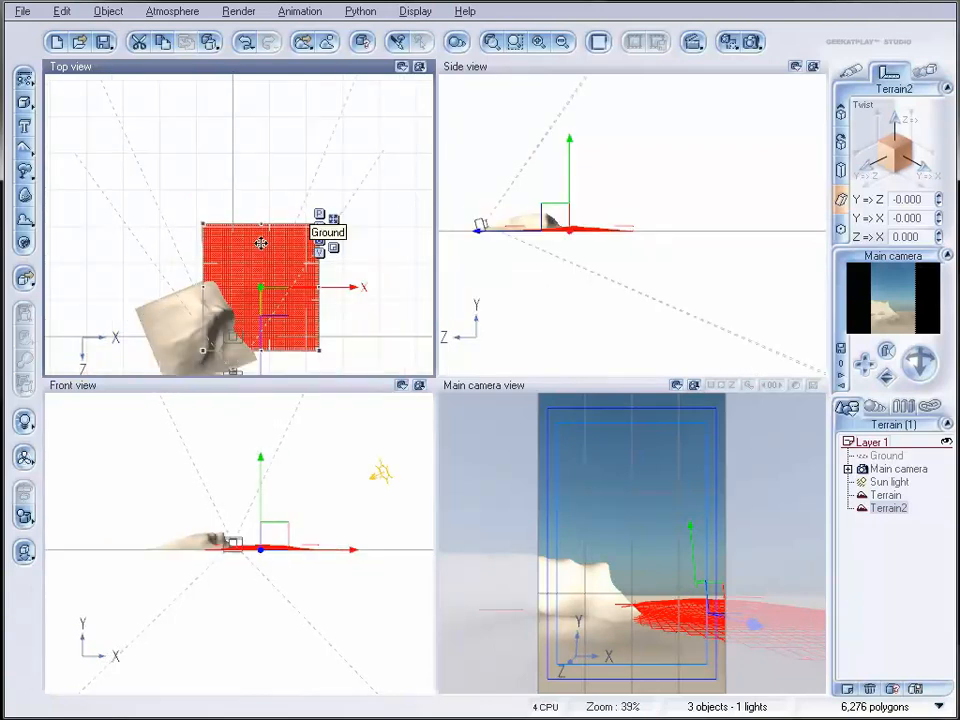
drag(278, 258, 280, 255)
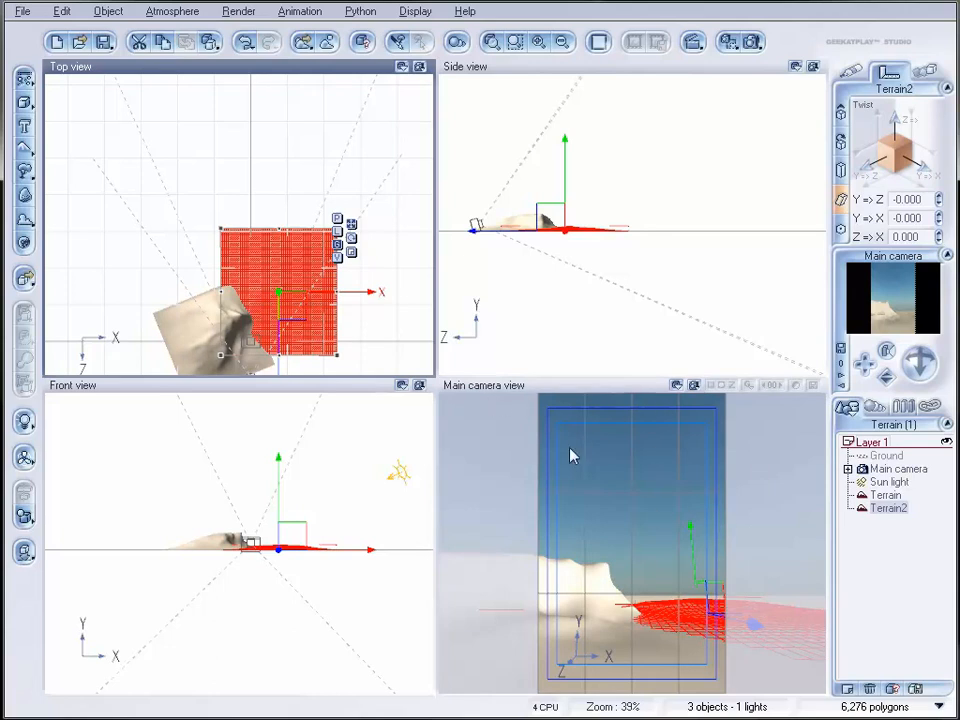
click(25, 148)
drag(247, 220, 250, 200)
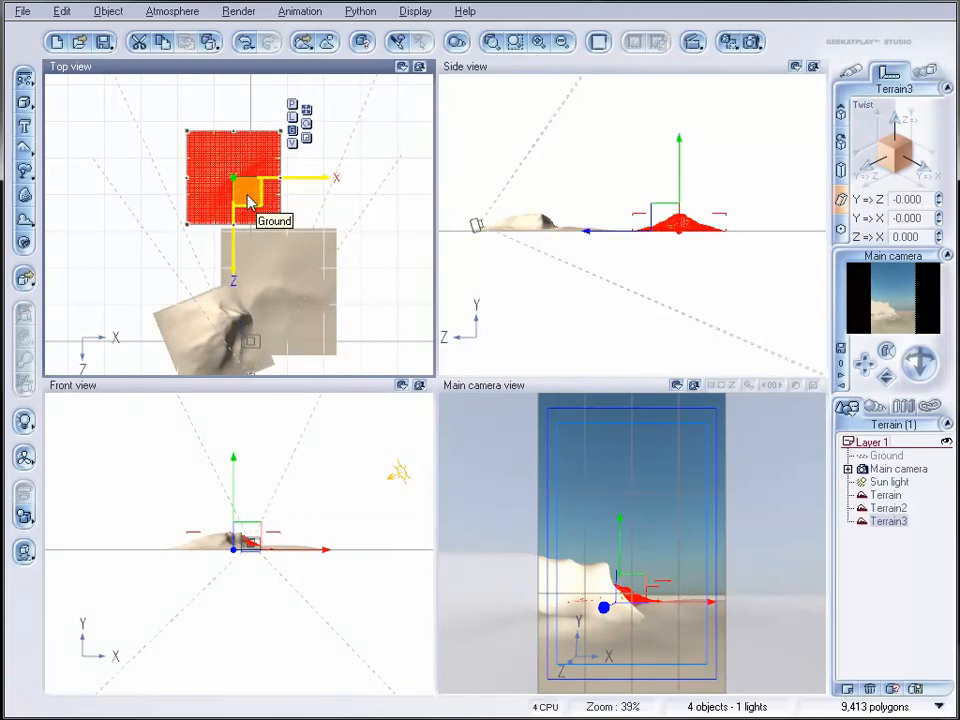
key(Delete)
Step: Add a procedural terrain and place it behind the other two terrains in the top view
click(32, 150)
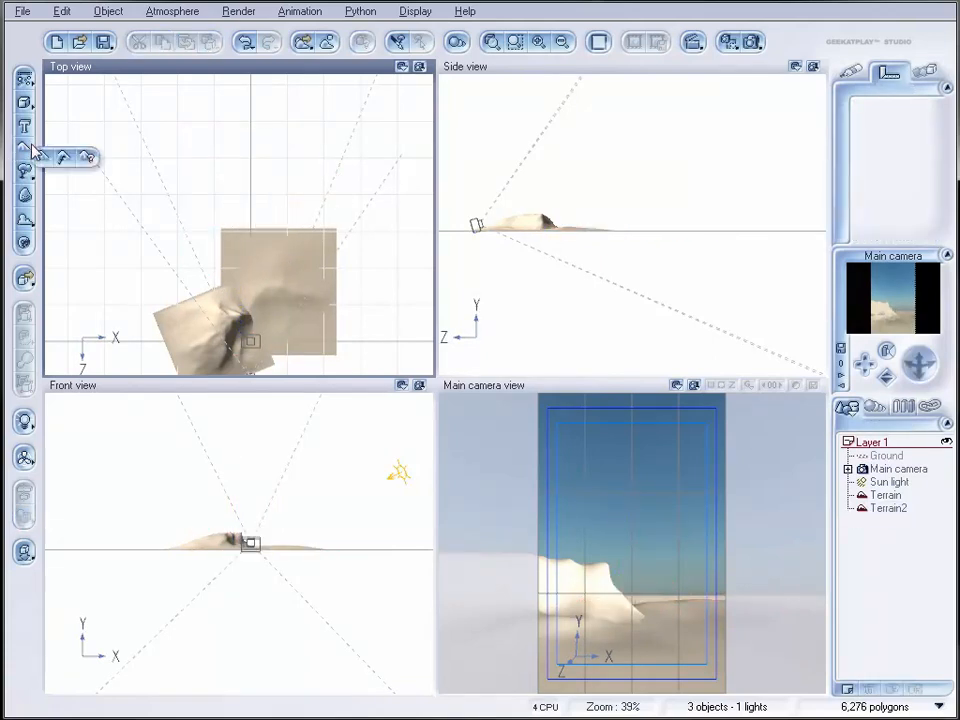
click(66, 162)
drag(253, 242, 225, 160)
Step: Turn off the zero edges option of the procedural terrain in the terrain editor so its relief reaches the borders
right_click(225, 160)
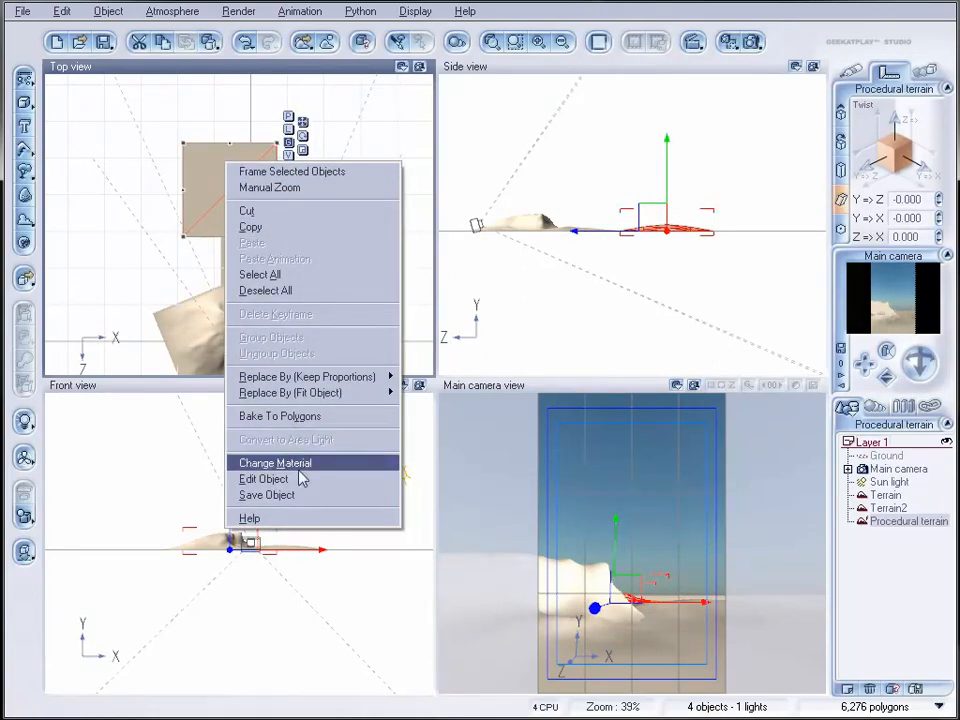
click(300, 477)
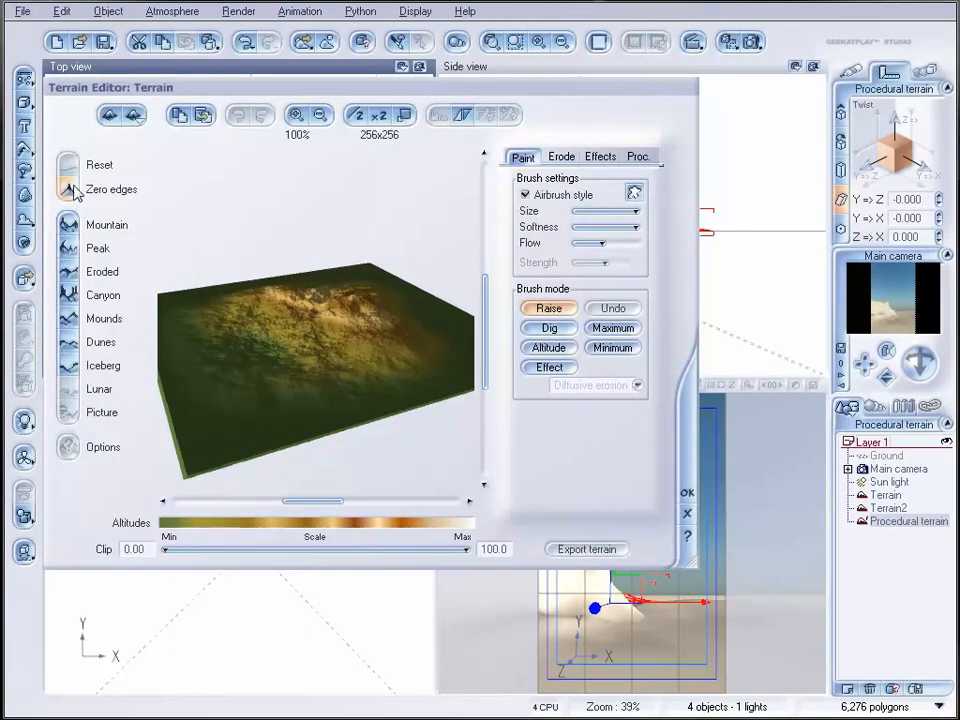
click(67, 192)
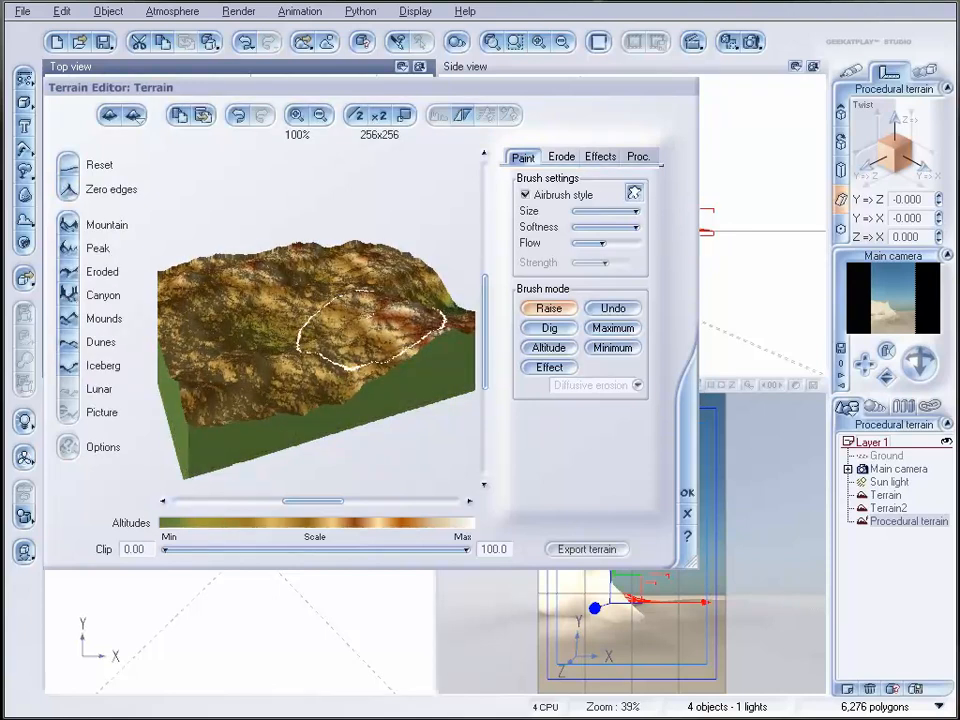
right_drag(369, 334, 370, 357)
drag(369, 357, 345, 300)
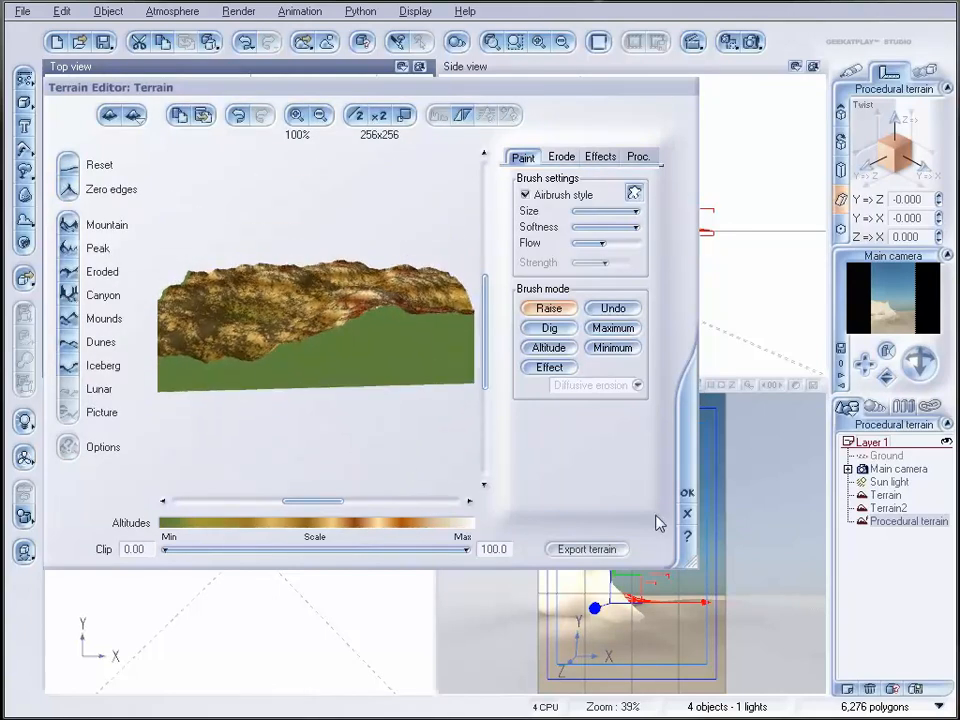
click(689, 493)
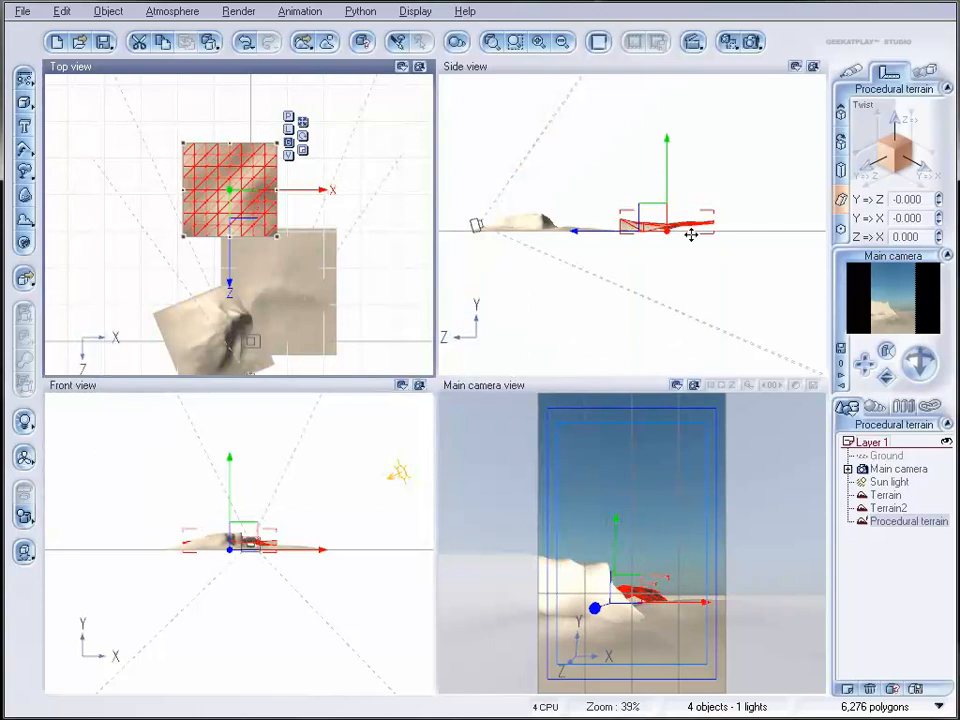
Step: Tilt the procedural terrain upward in the side view, raise it, and stretch it in both X directions behind the other terrains
drag(728, 243, 722, 195)
drag(645, 216, 645, 192)
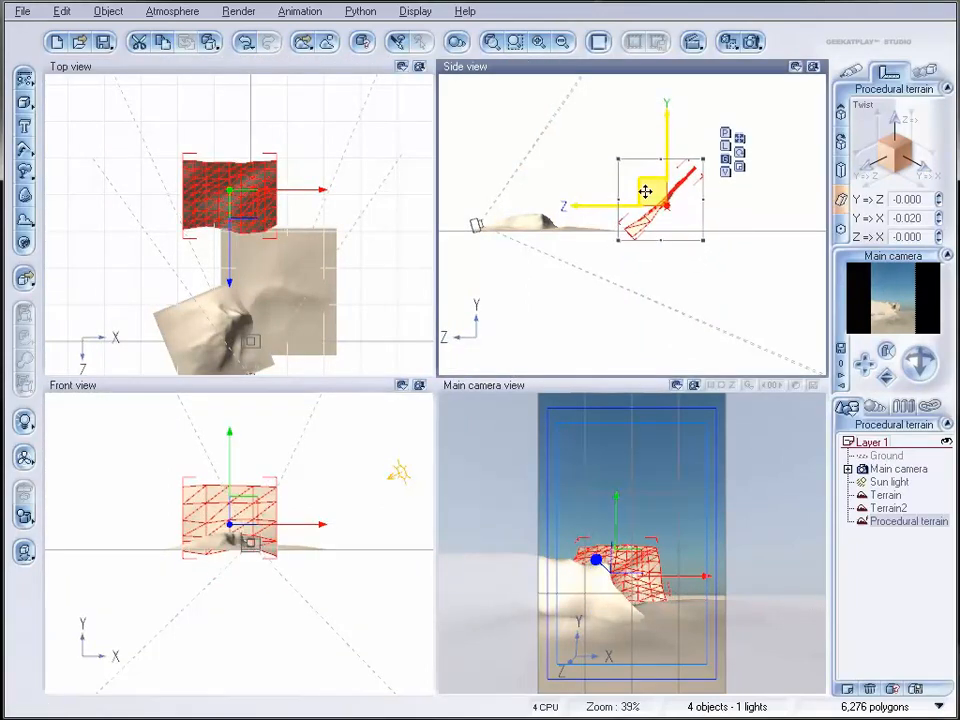
click(240, 197)
drag(276, 197, 393, 197)
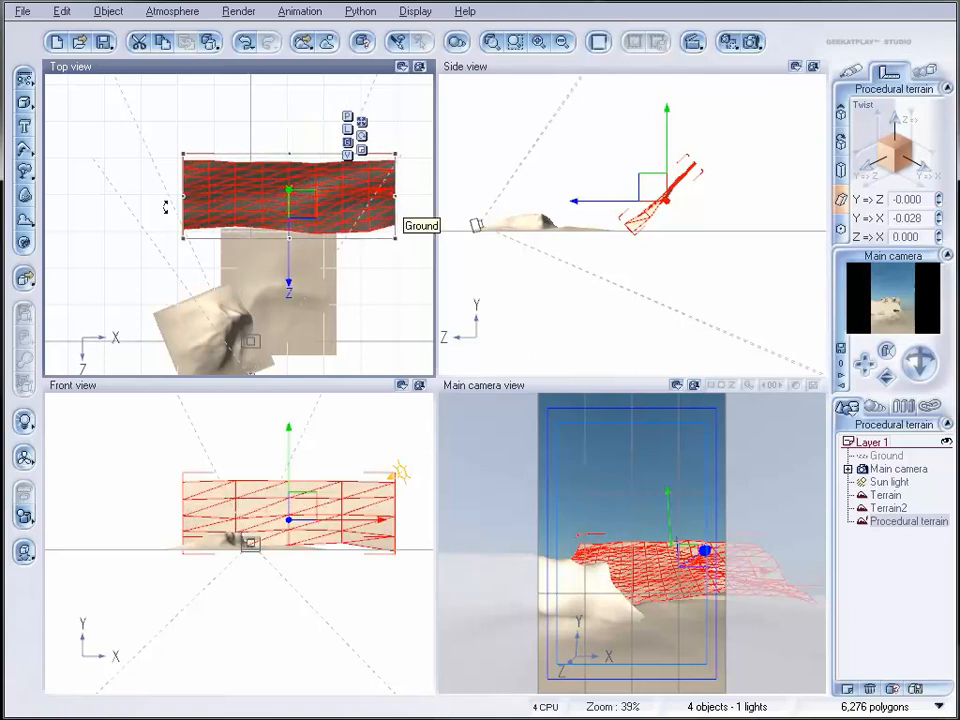
drag(183, 198, 91, 199)
Step: Enlarge the procedural terrain well beyond the other terrains, tilt it to a near-vertical wall, and adjust its height and distance
click(701, 180)
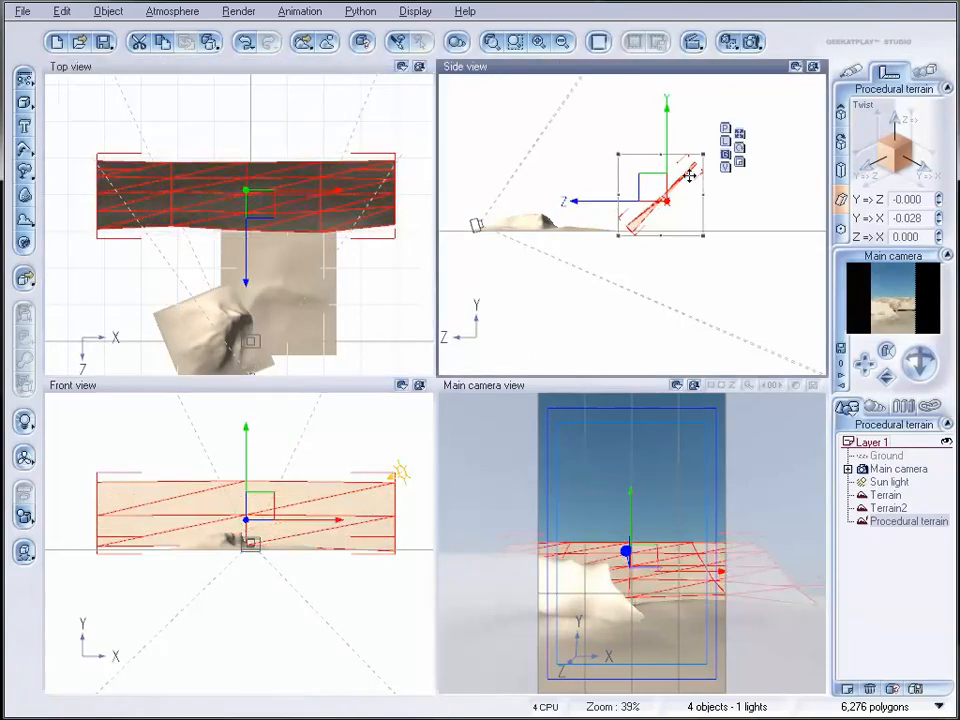
drag(704, 157, 790, 75)
scroll(718, 214, down, 4)
drag(706, 181, 814, 94)
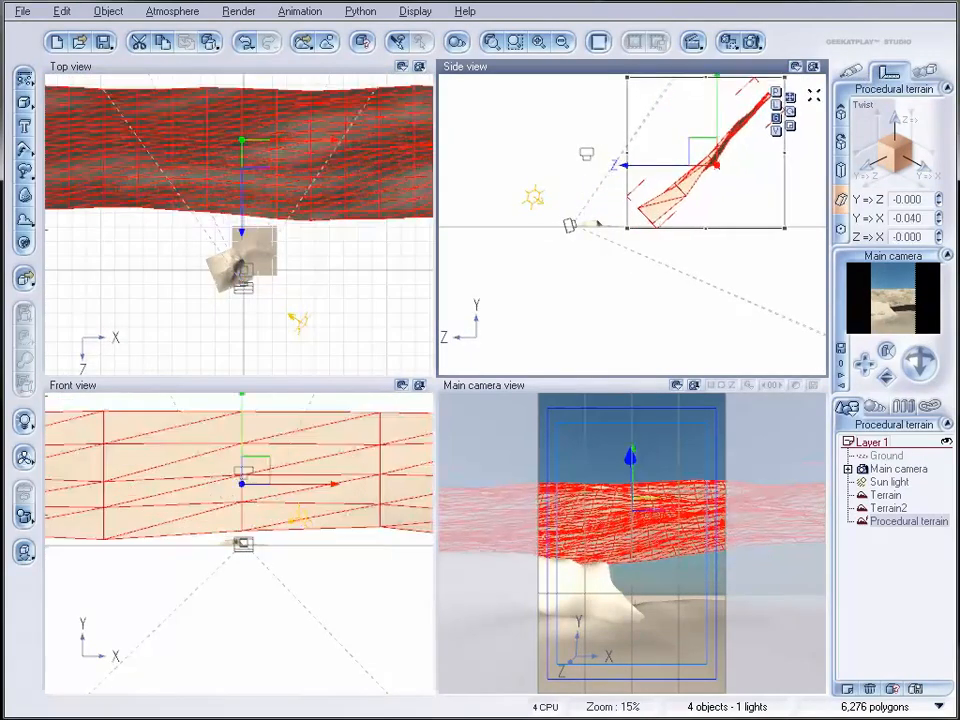
drag(802, 223, 802, 199)
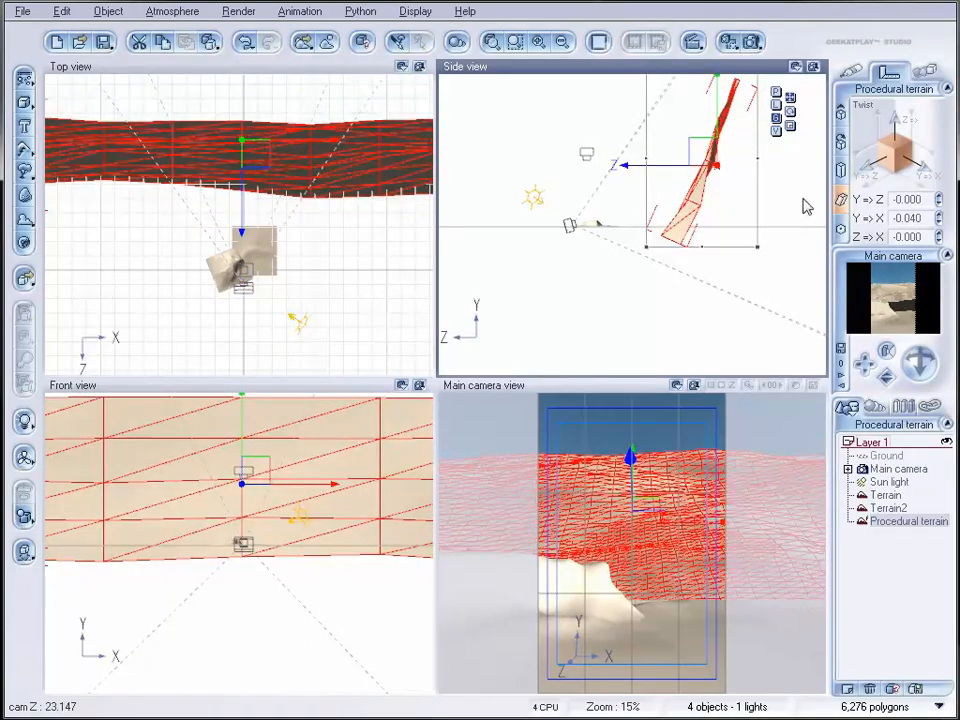
drag(704, 158, 698, 147)
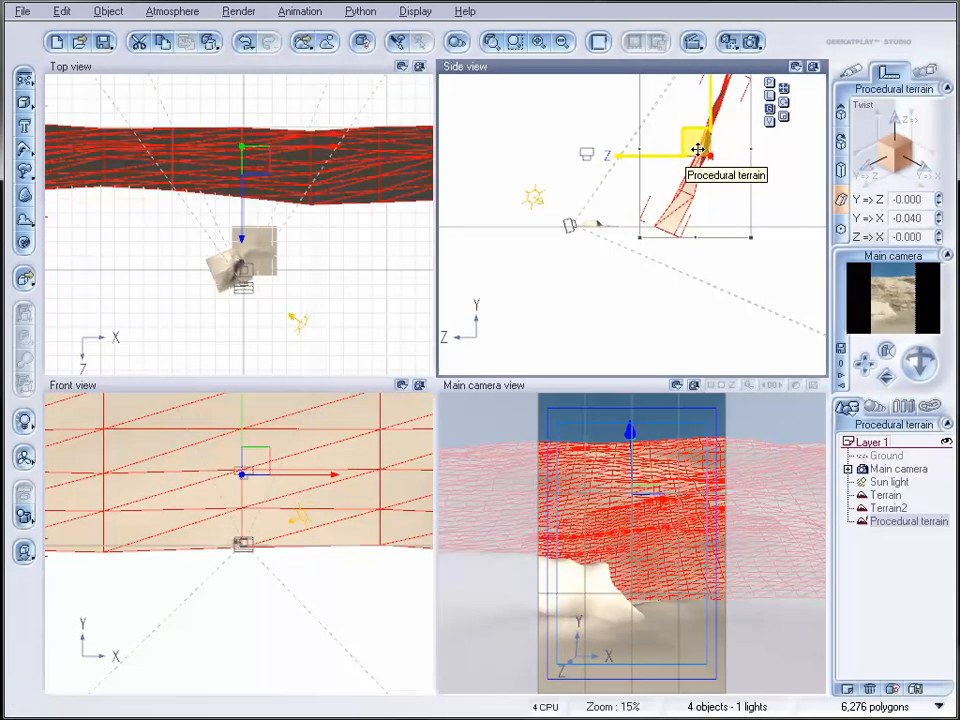
Step: Narrow the upright procedural terrain from both X ends in the top view, keeping it centred behind the camera's subject
scroll(275, 190, down, 4)
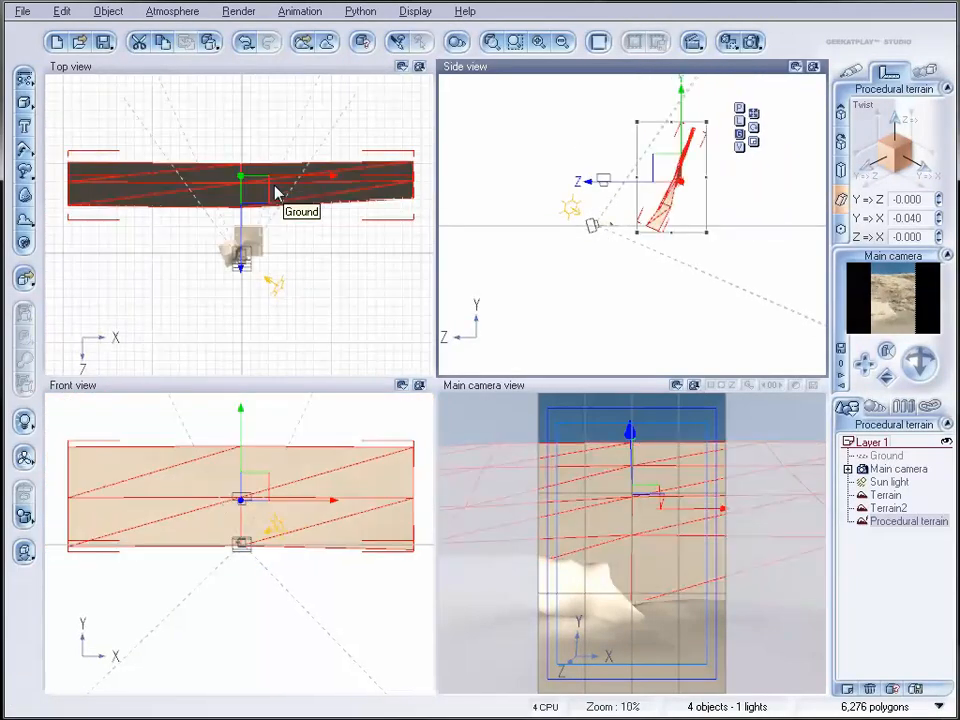
click(277, 192)
drag(350, 200, 306, 198)
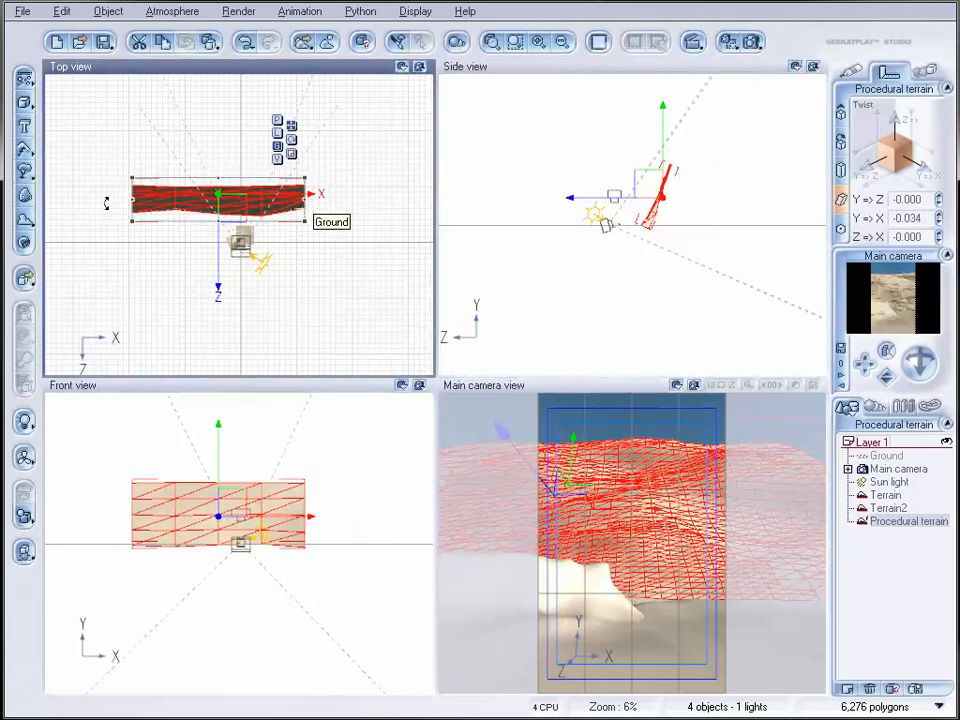
drag(134, 199, 177, 198)
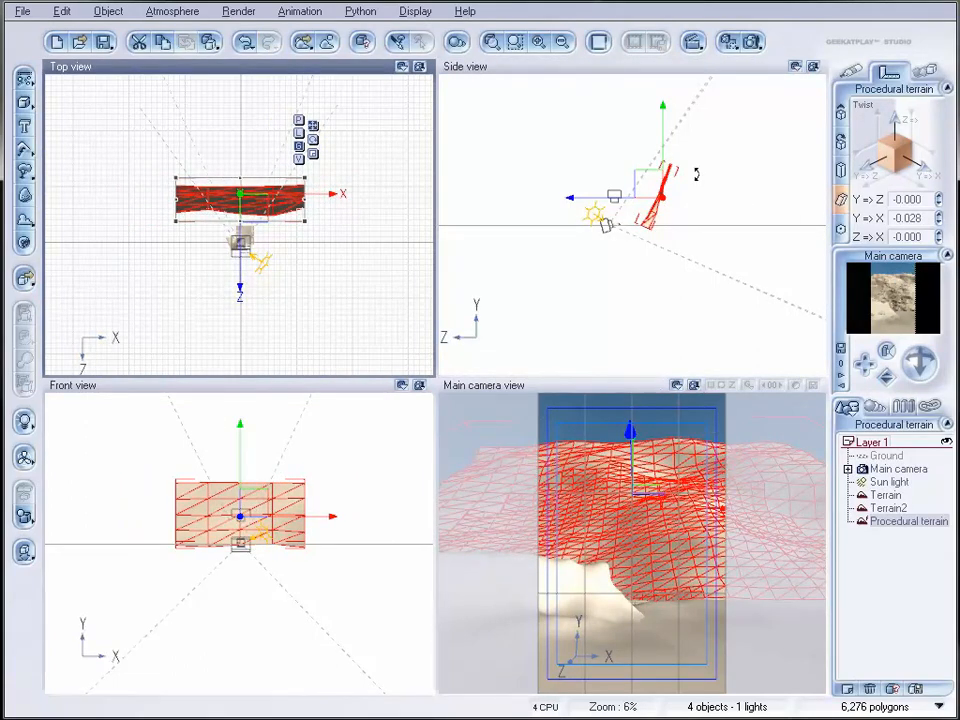
Step: Scale up the procedural terrain wall to fill the camera frame, narrow both X ends again, and render a preview
click(672, 193)
drag(677, 161, 709, 99)
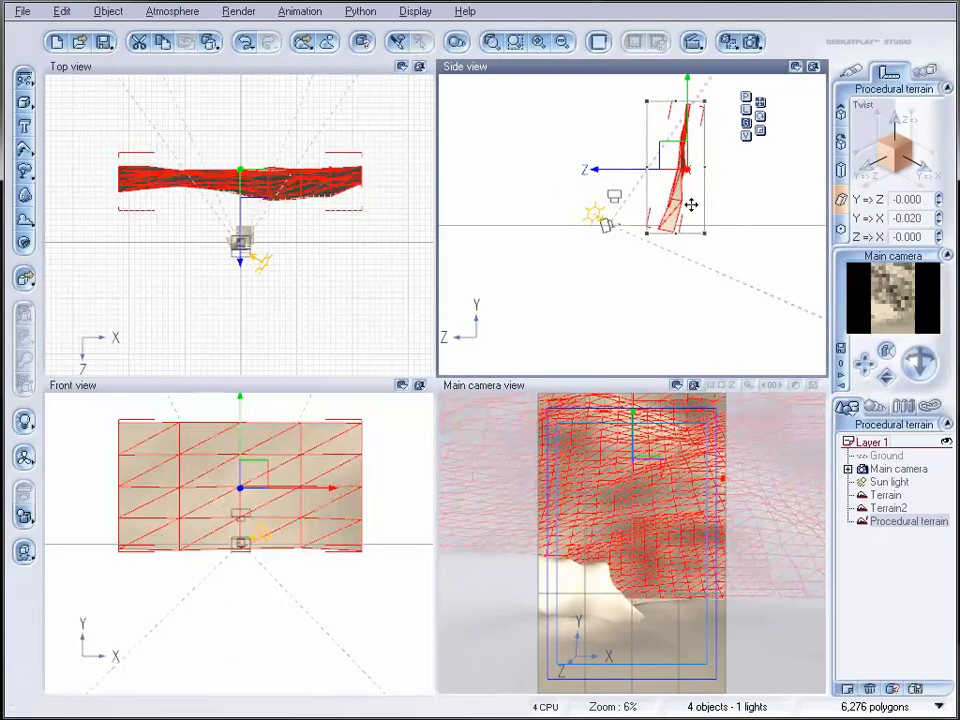
click(326, 172)
drag(357, 186, 316, 186)
drag(112, 187, 165, 187)
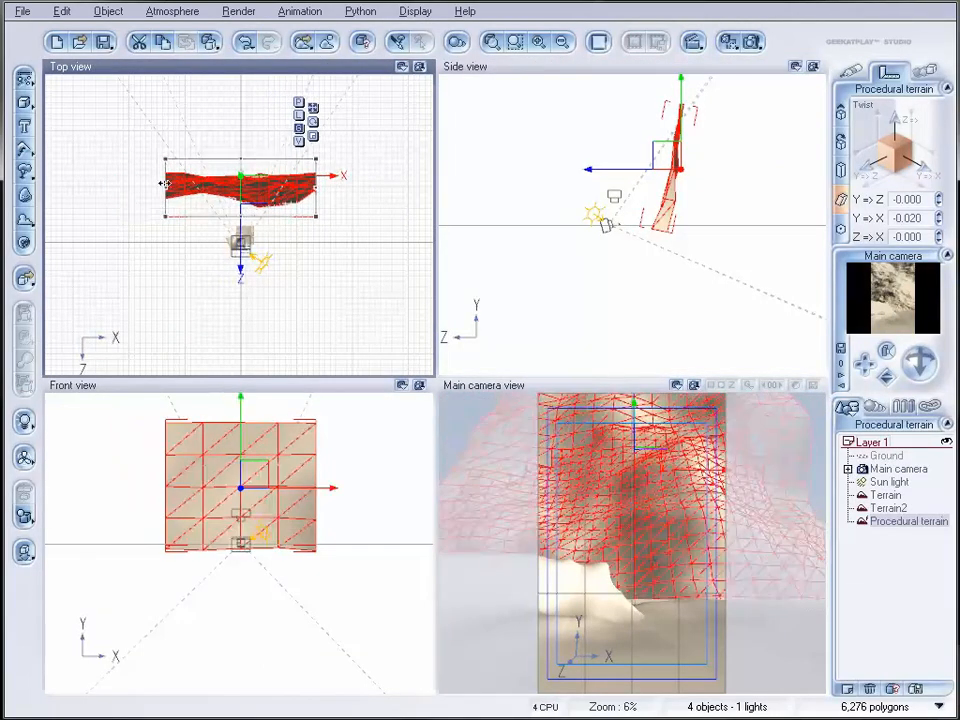
click(752, 42)
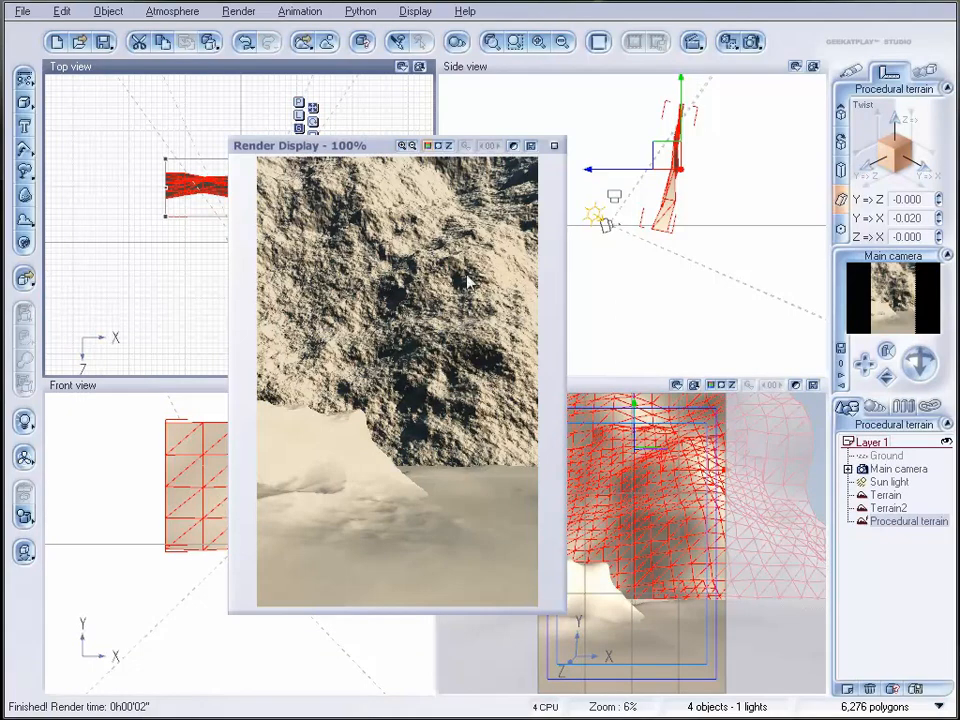
click(554, 146)
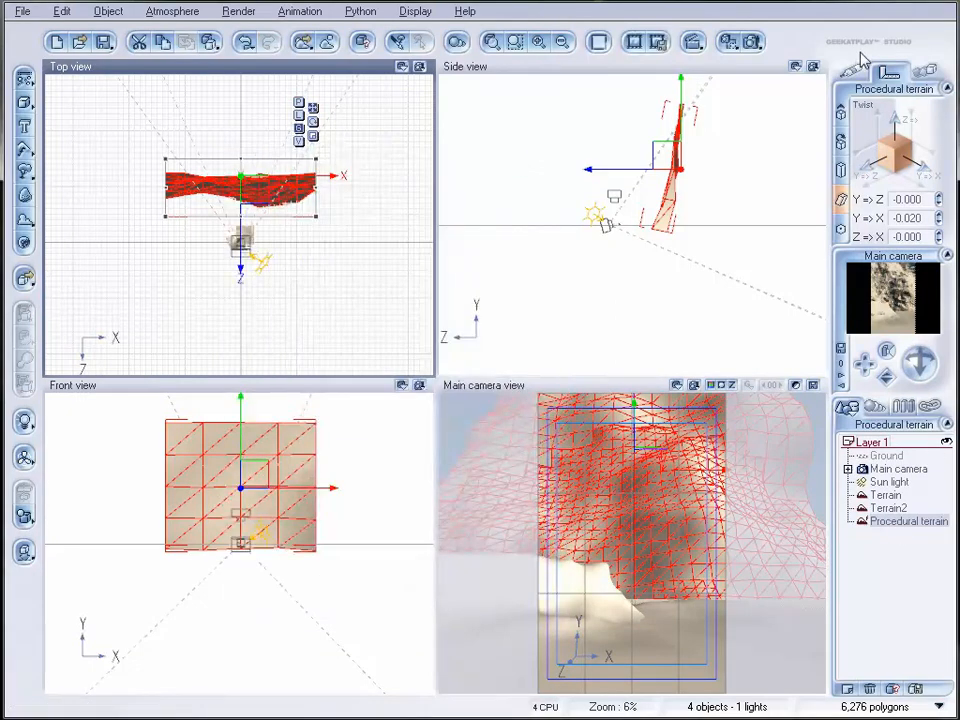
Step: Assign the yellow-brown rock material from the Landscapes collection to the procedural terrain and render a preview
click(850, 71)
click(842, 204)
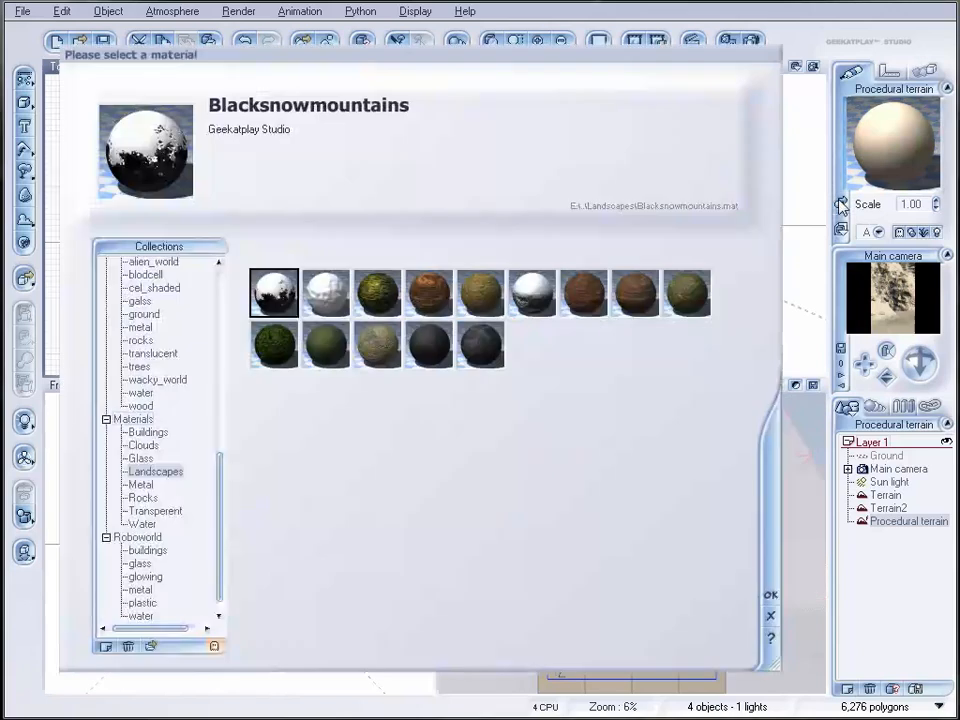
click(283, 365)
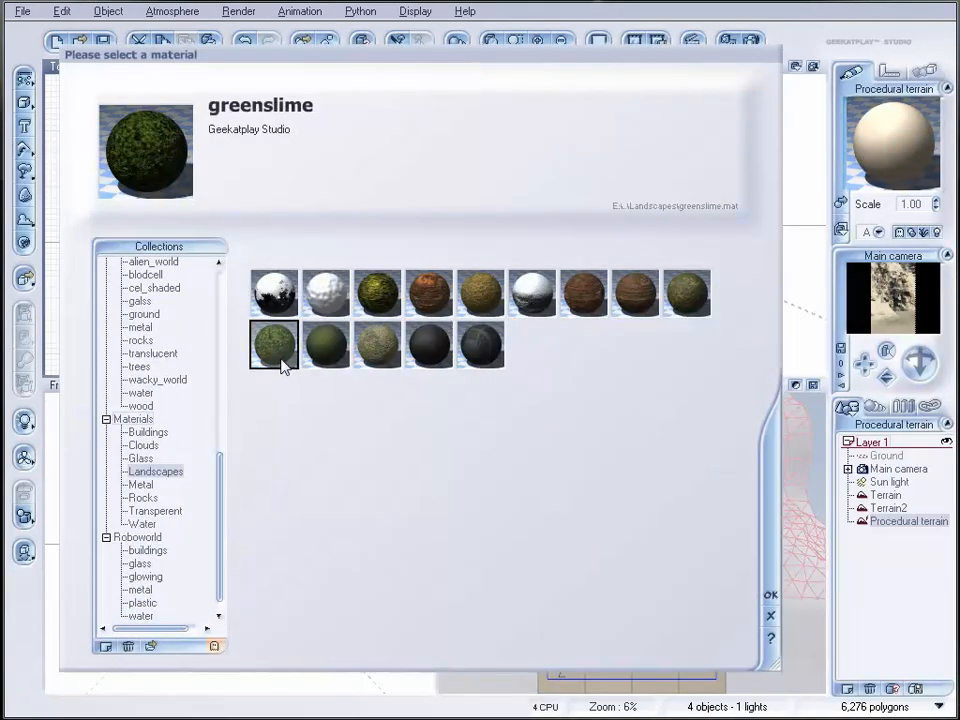
click(480, 292)
click(770, 598)
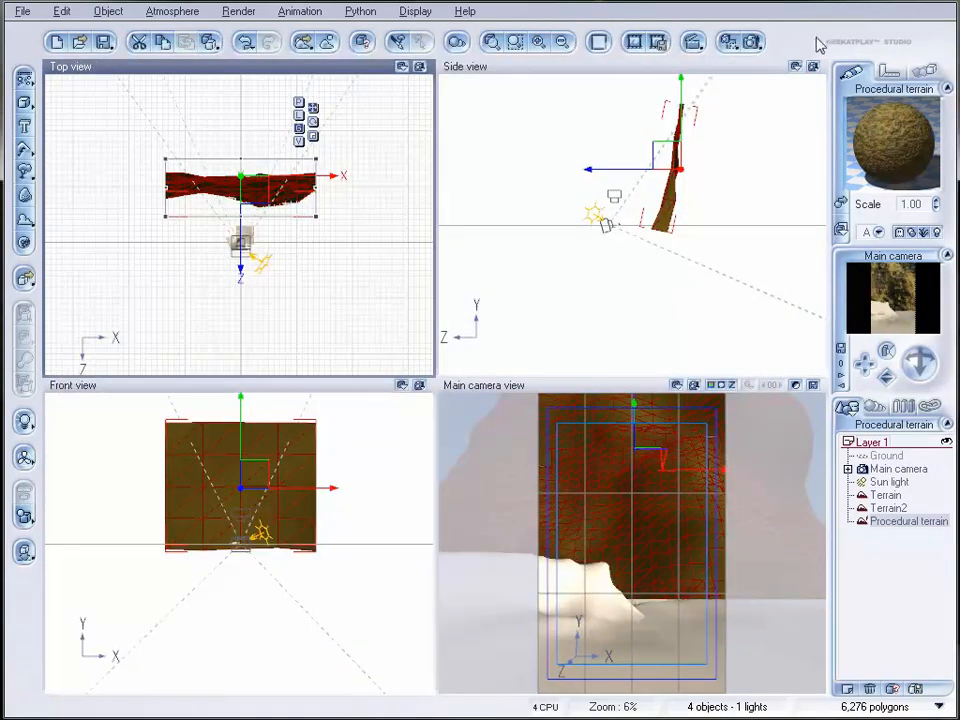
click(752, 42)
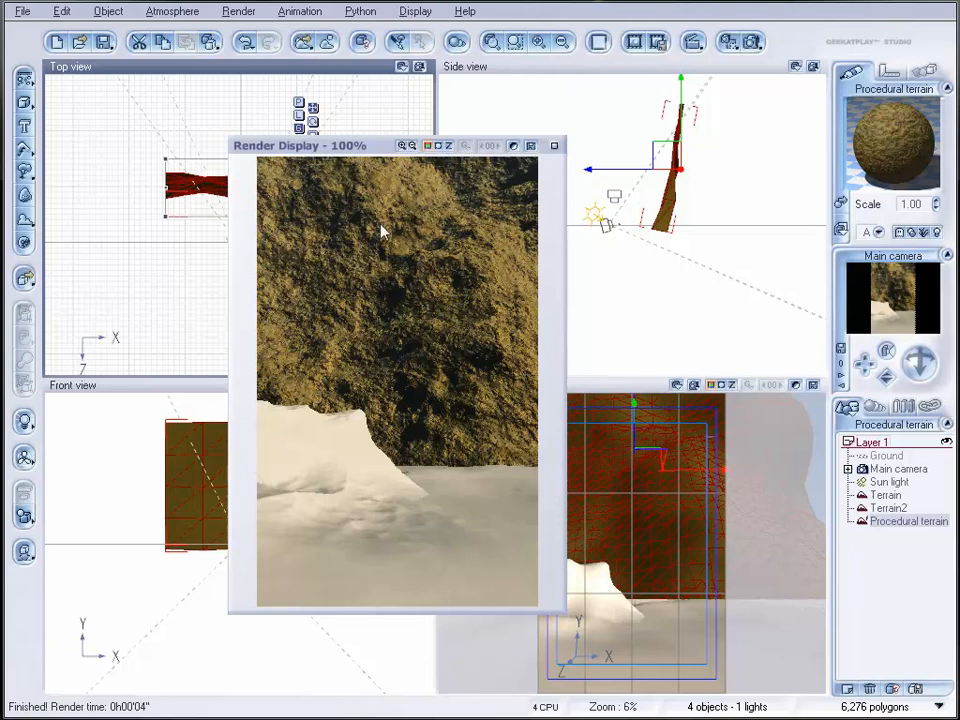
click(555, 148)
Step: Move the first terrain slightly toward positive X so its cliff extends farther into the camera frame
click(897, 496)
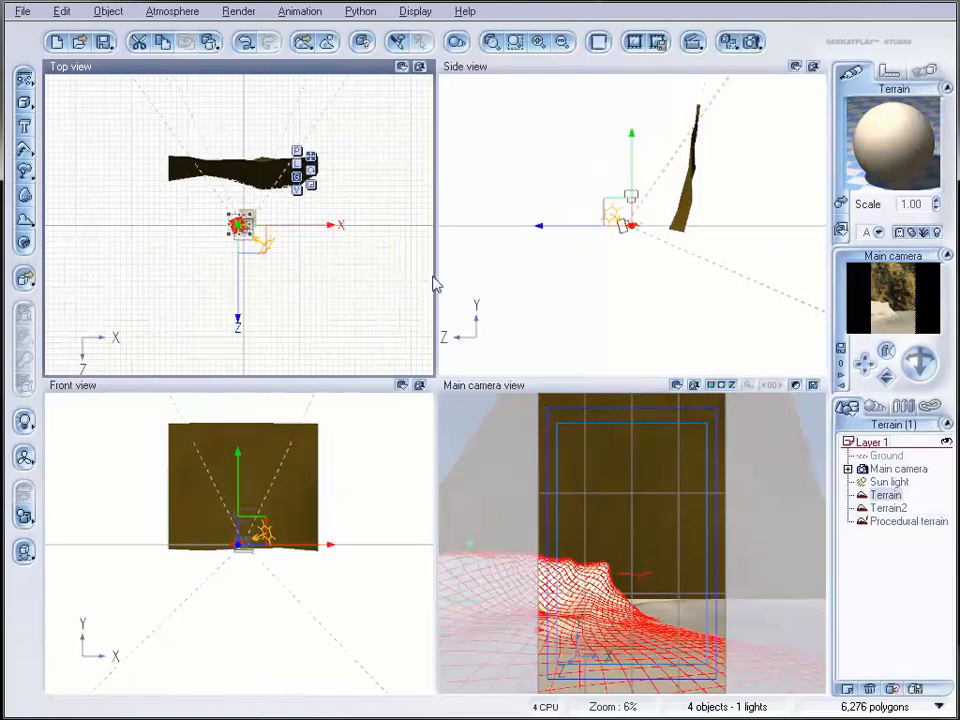
click(240, 512)
scroll(240, 510, up, 7)
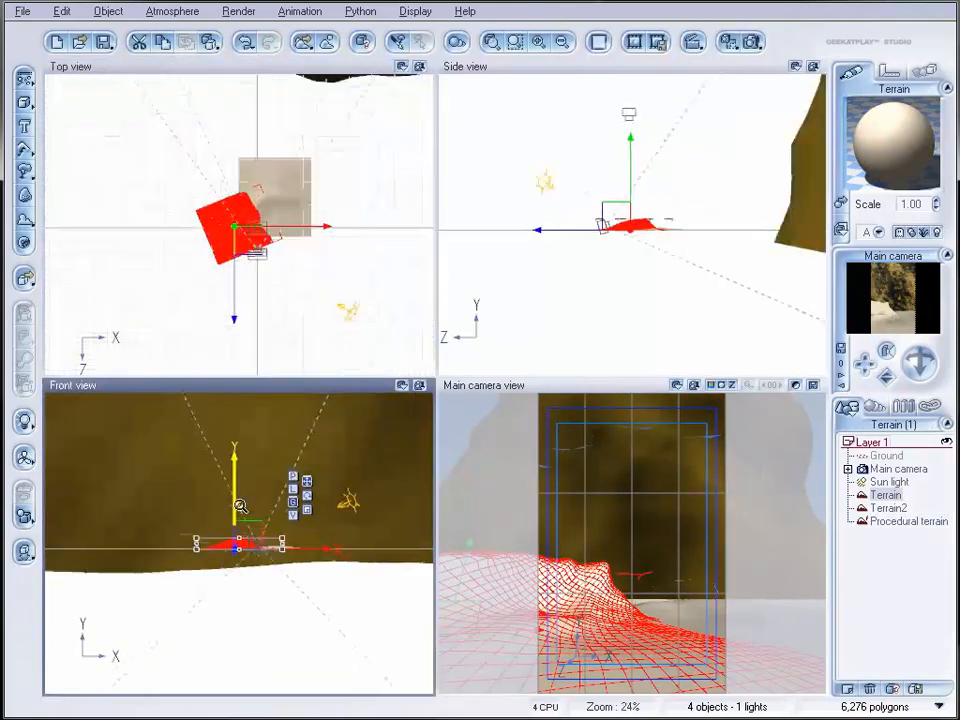
right_drag(297, 533, 179, 537)
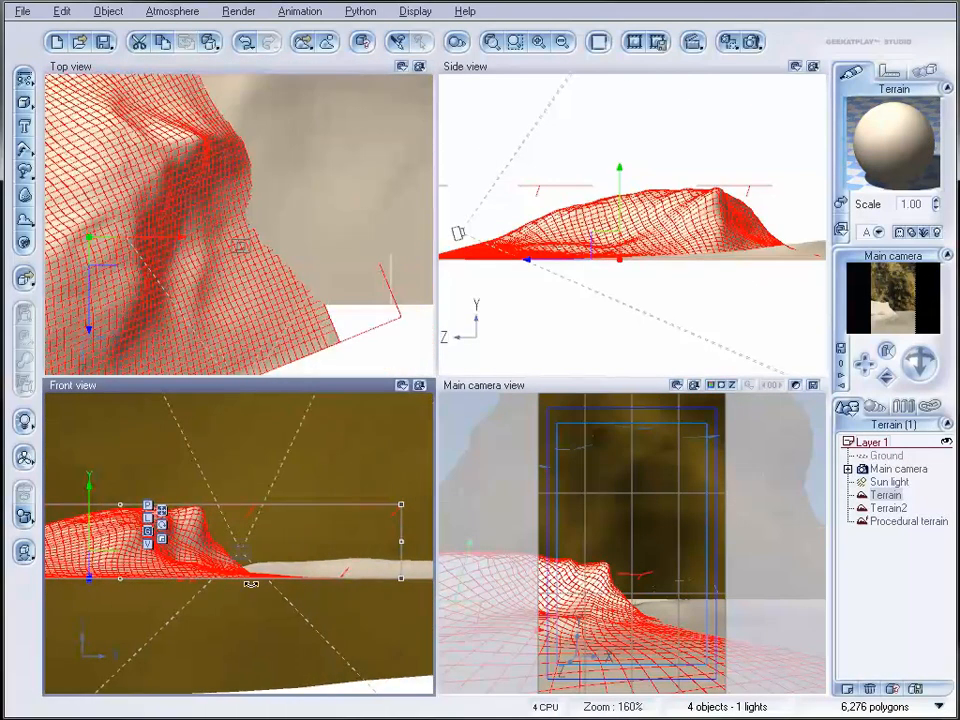
drag(110, 562, 136, 562)
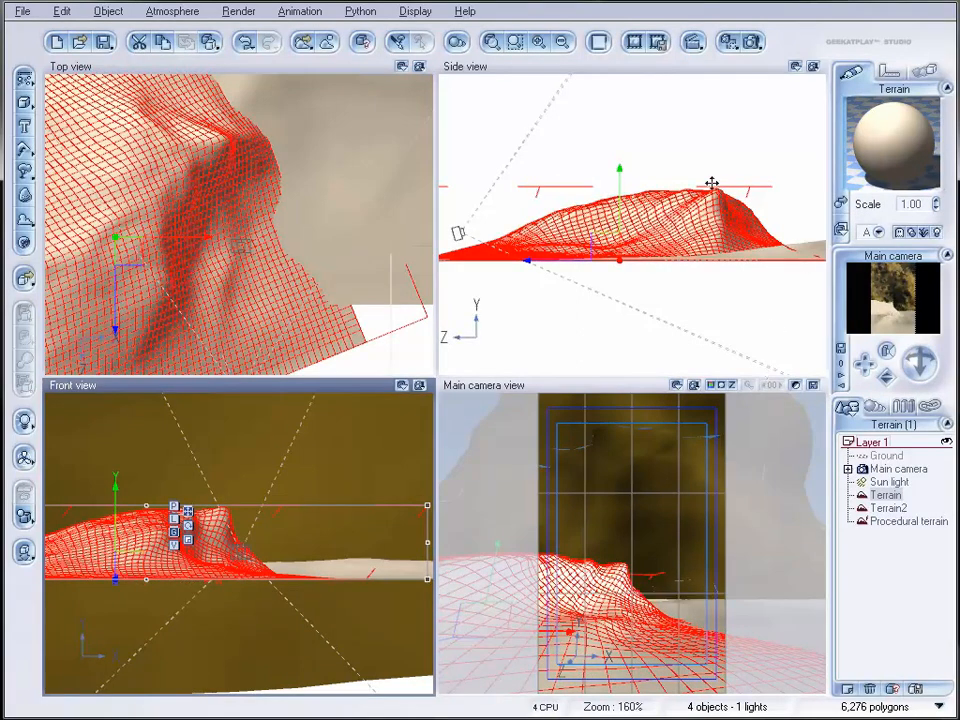
right_drag(588, 206, 614, 206)
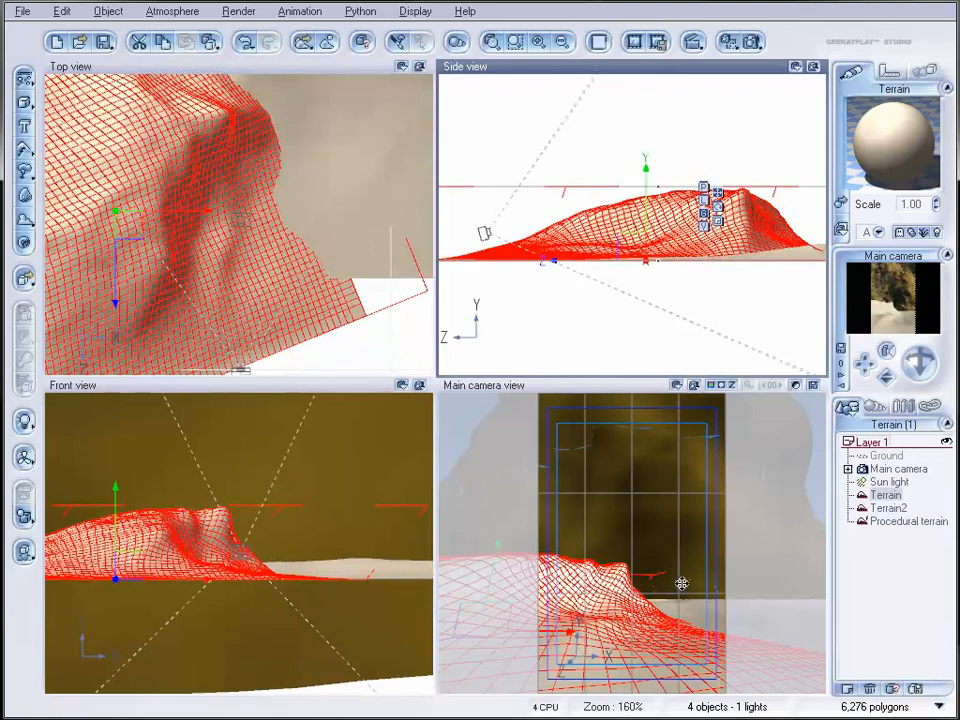
Step: Apply the same yellow-brown rock material to Terrain and Terrain2 together and render a preview
ctrl+click(893, 510)
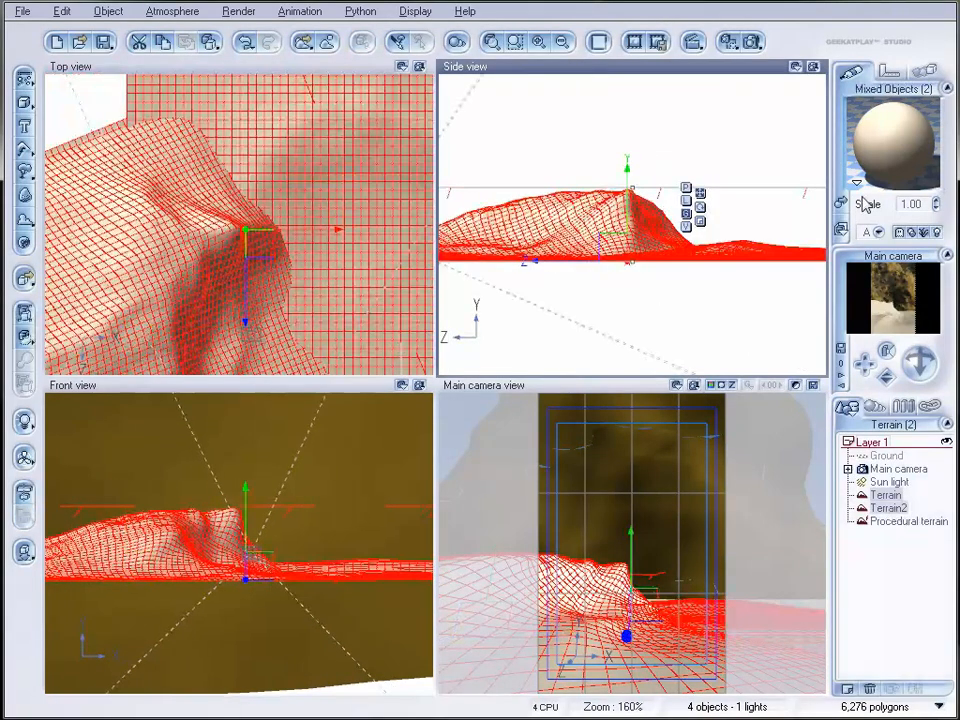
click(893, 150)
click(771, 598)
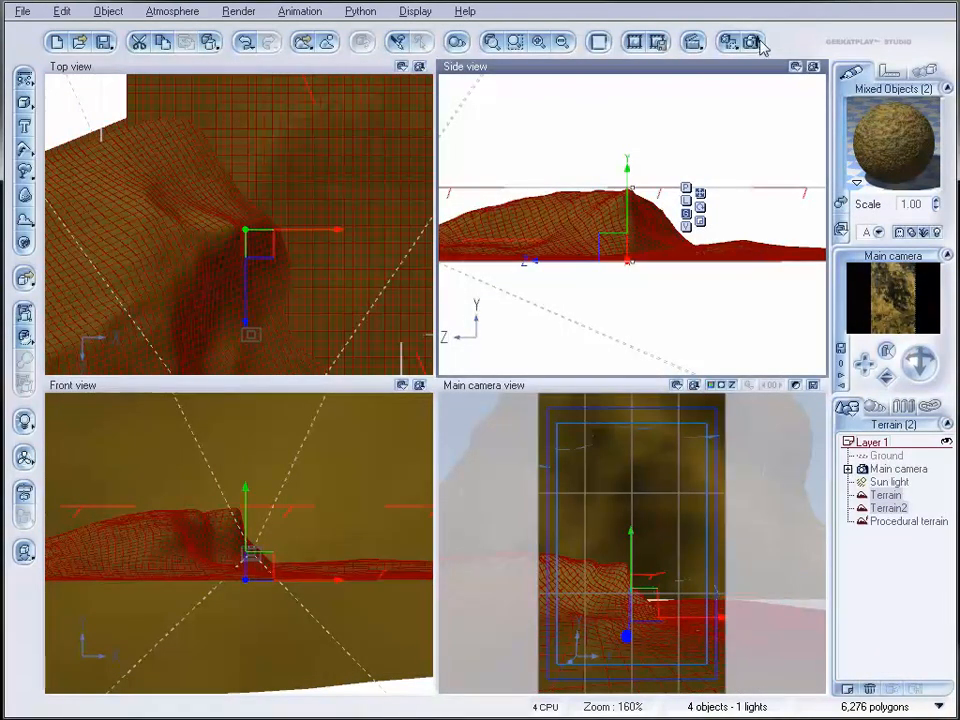
click(756, 43)
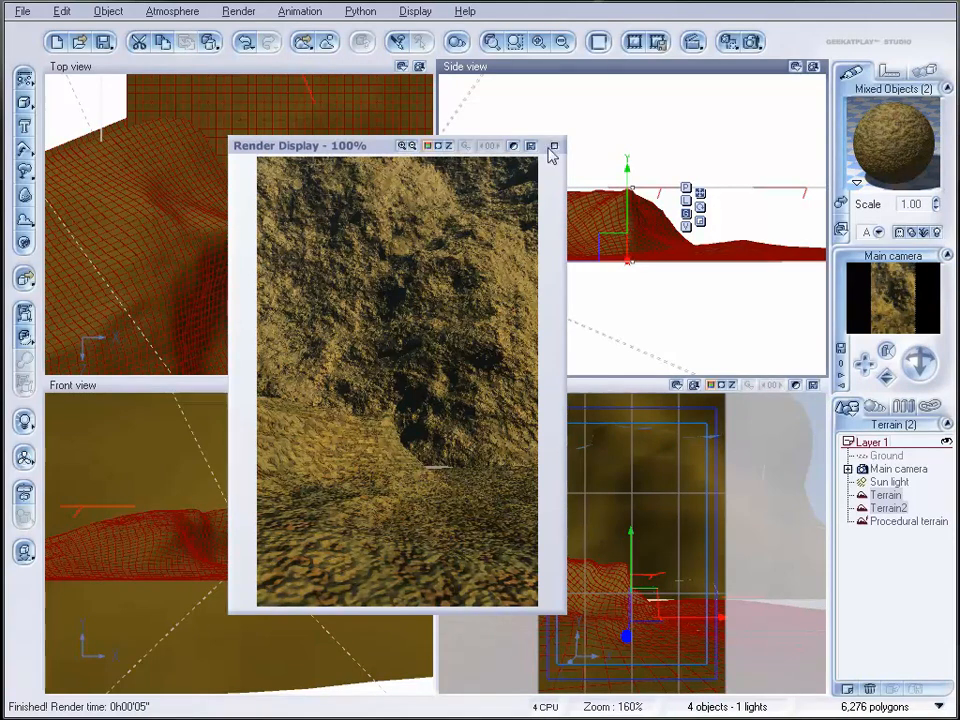
click(554, 146)
Step: Give the Ground plane the same yellow-brown rock material, render a preview, and clear the selection
click(887, 456)
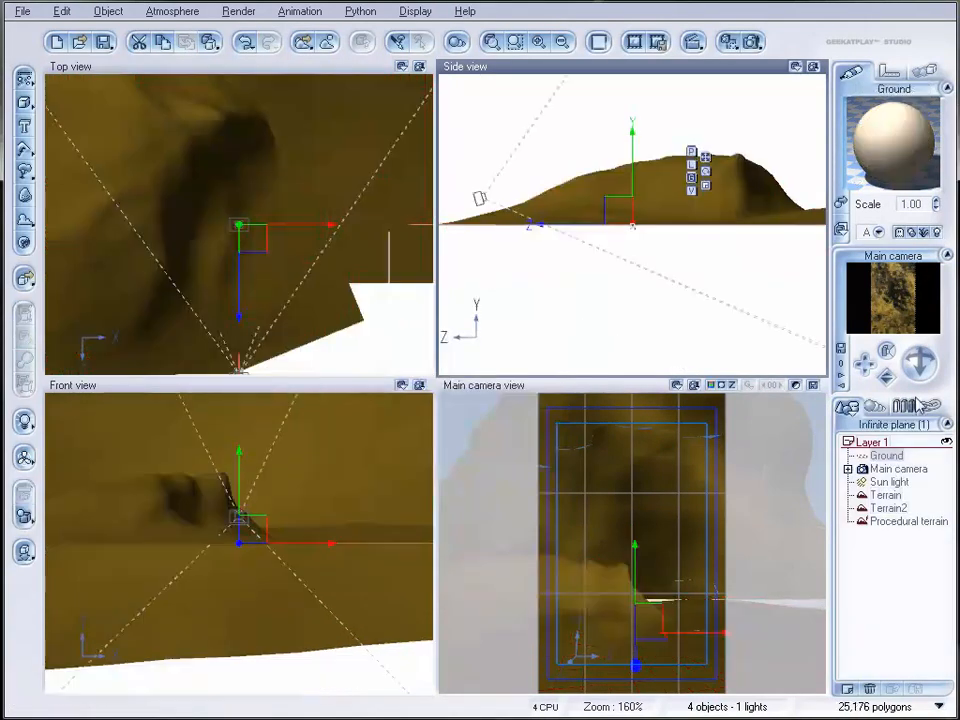
click(841, 203)
click(770, 594)
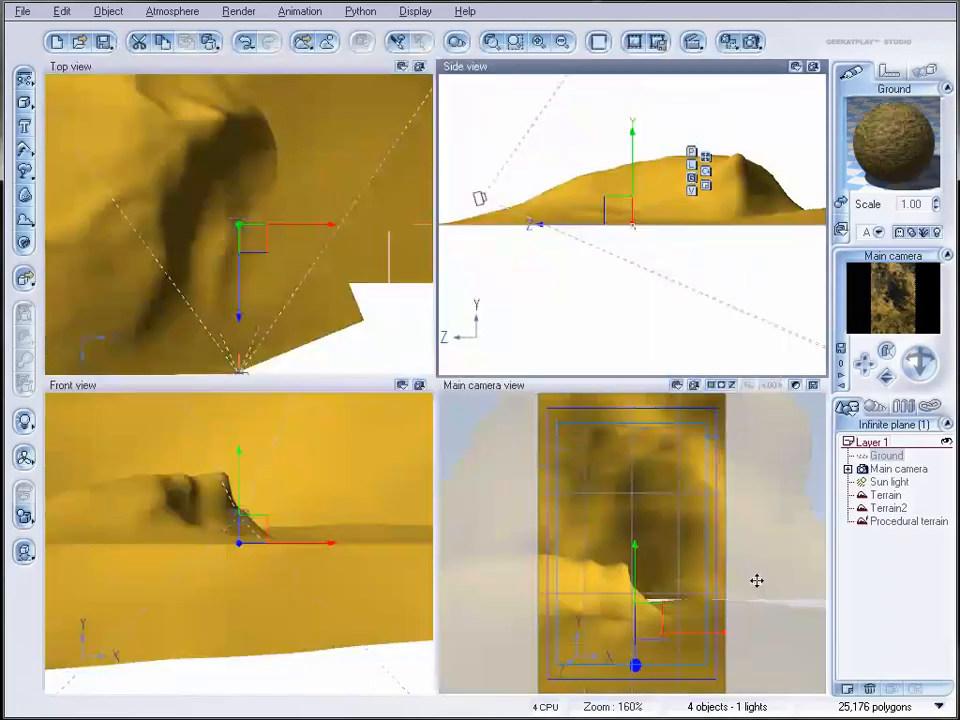
click(752, 40)
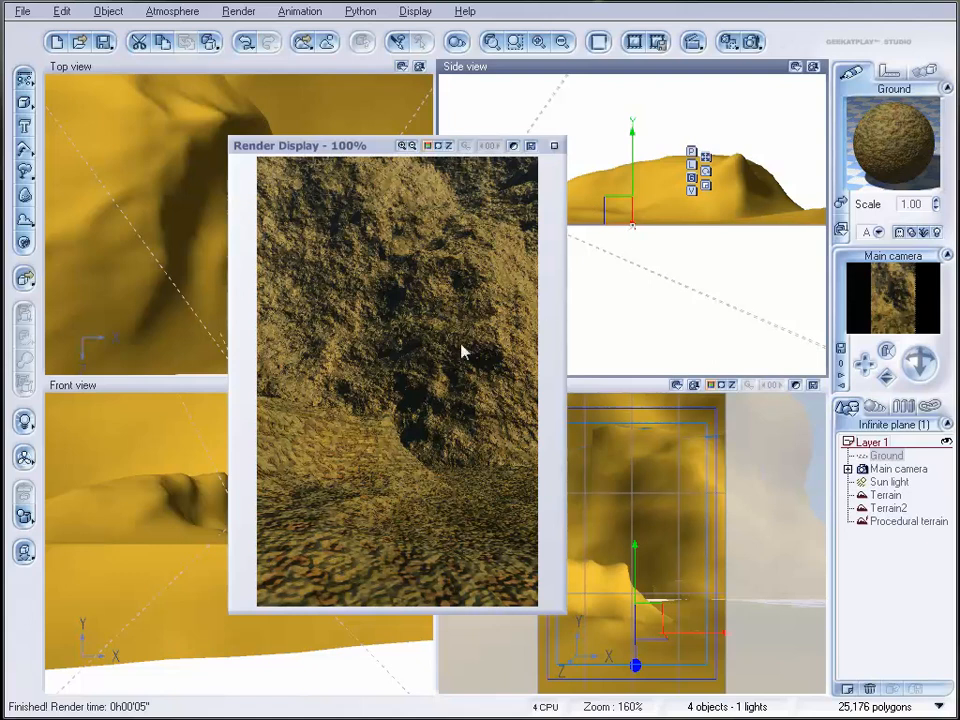
click(554, 146)
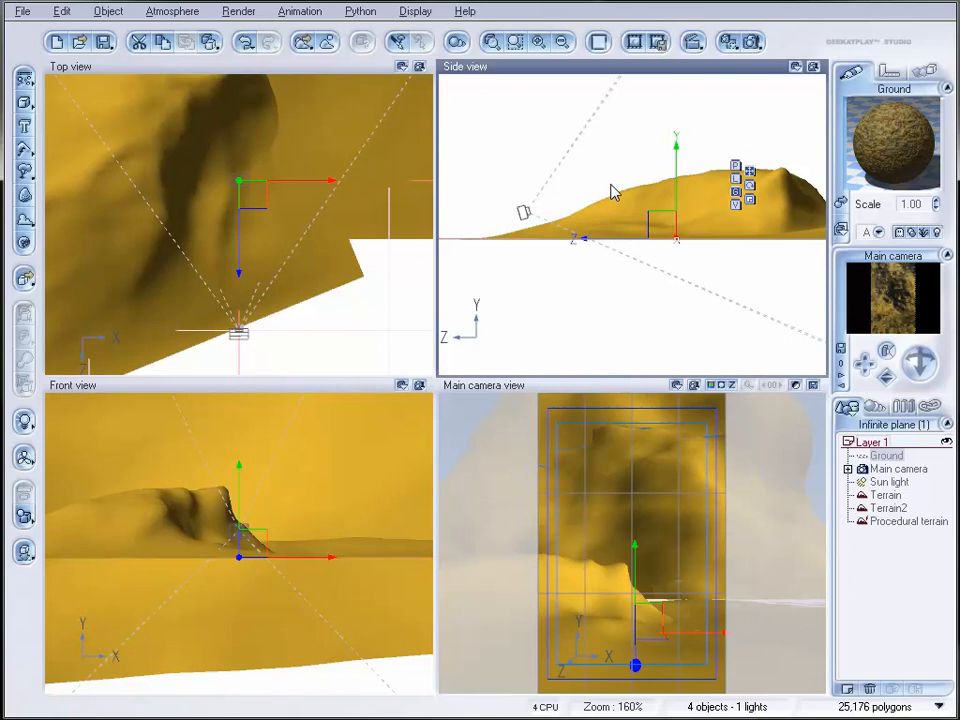
click(586, 204)
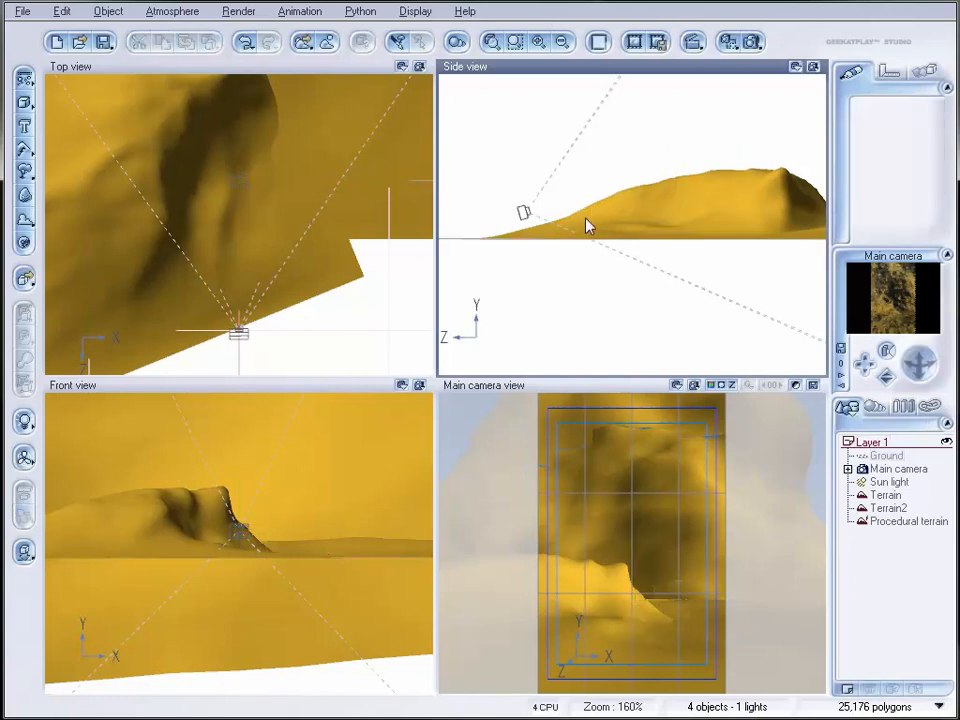
Step: Add a Mexican Palm Tree from the Trees collection and move it toward negative X, beside the camera frame
scroll(586, 218, up, 5)
scroll(586, 218, down, 5)
right_drag(624, 172, 590, 292)
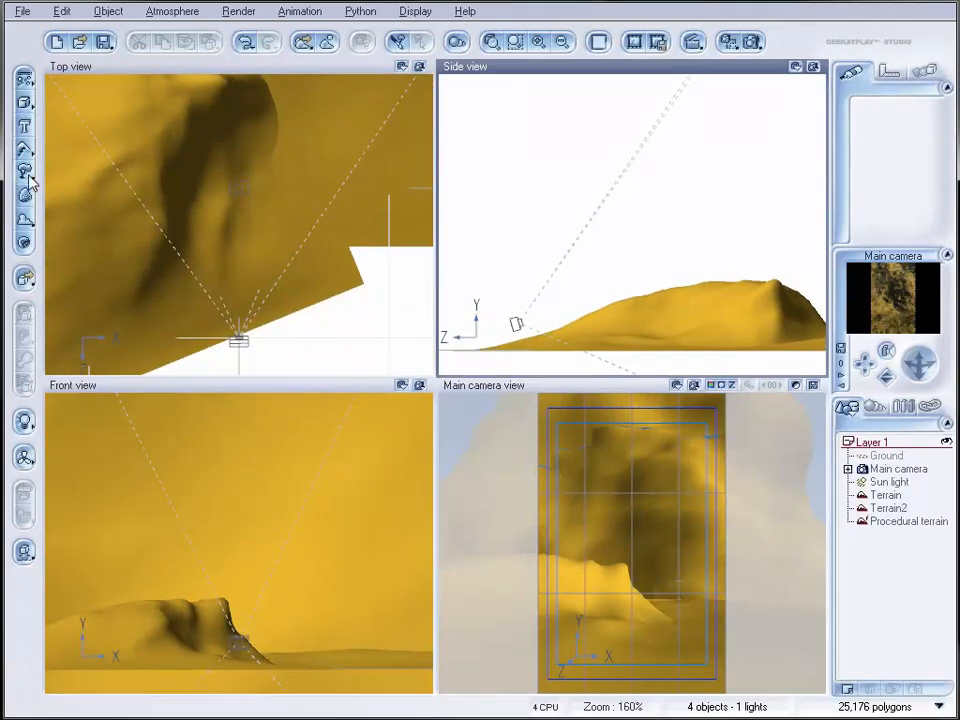
click(23, 135)
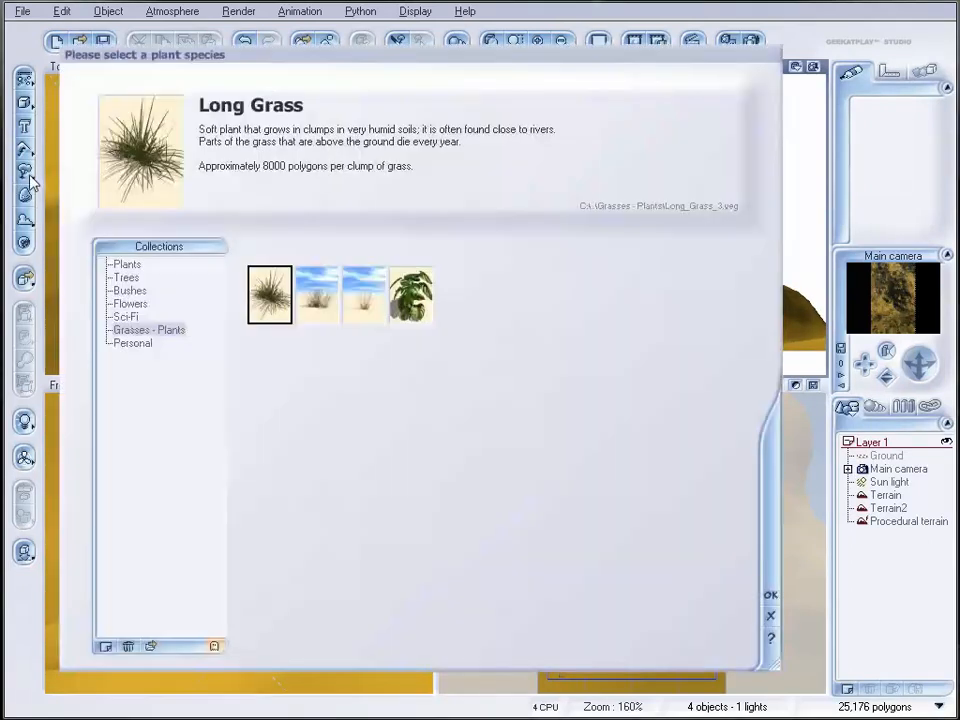
click(123, 279)
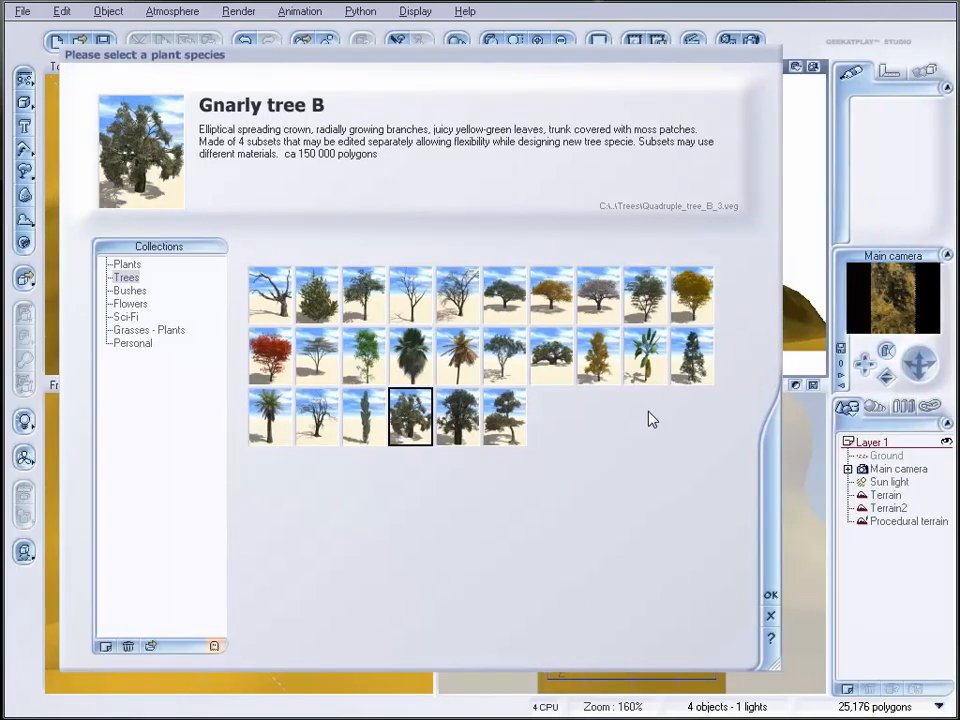
click(269, 416)
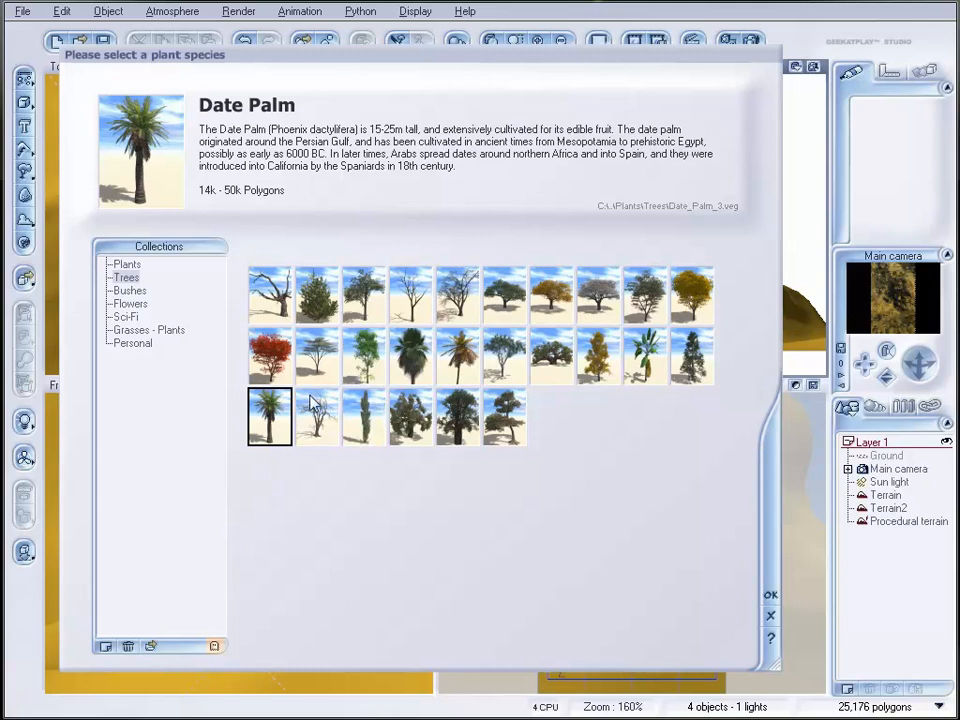
click(450, 350)
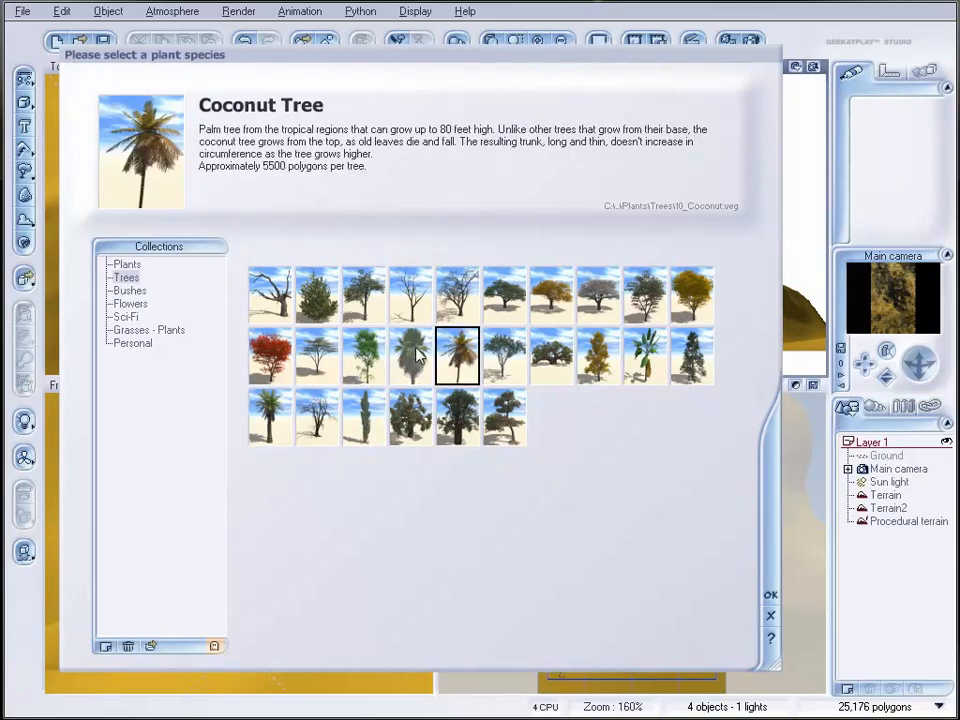
click(414, 355)
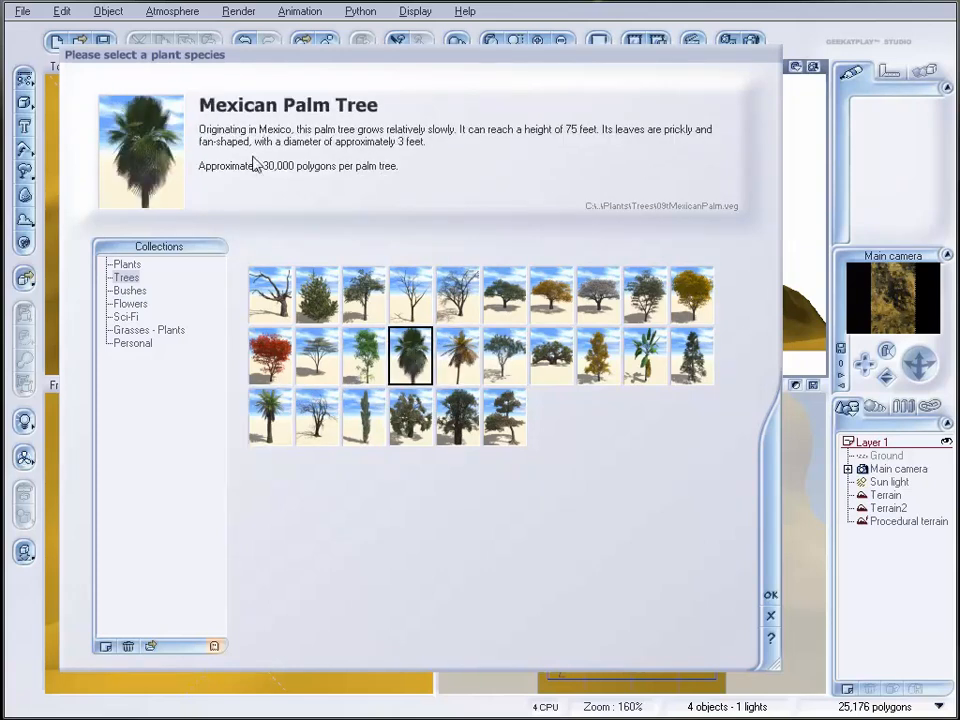
click(771, 596)
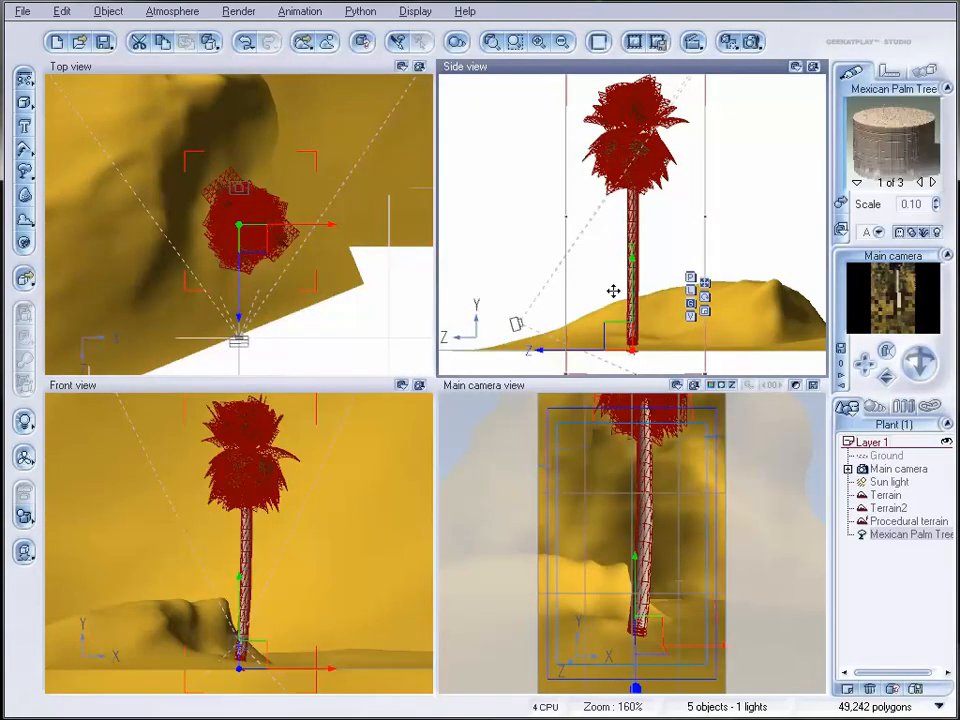
drag(256, 243, 175, 252)
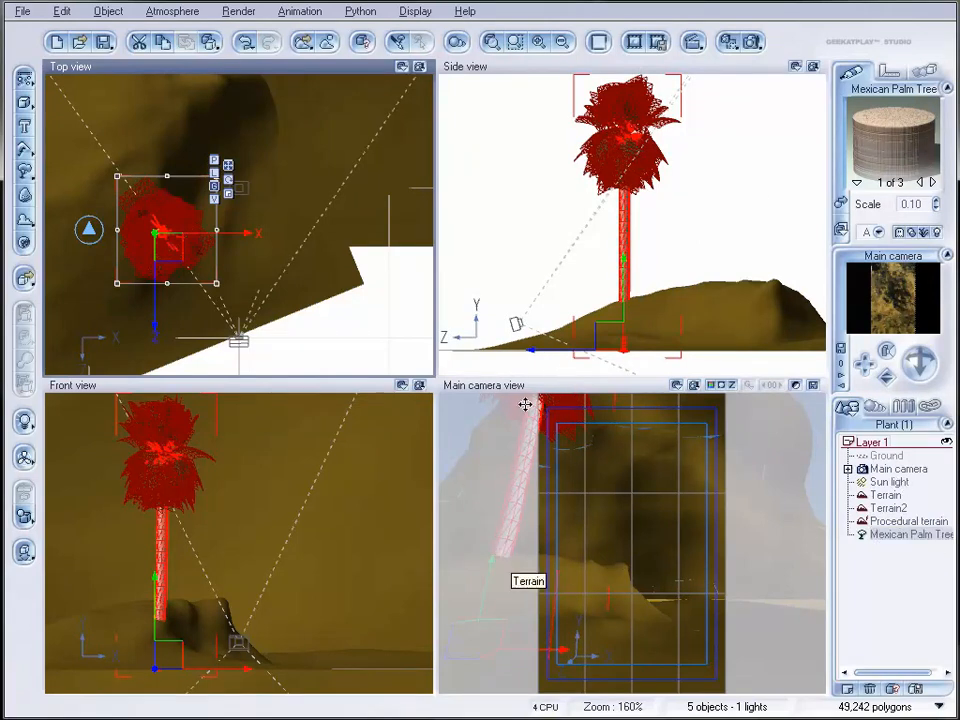
Step: Set the main camera's focal length to 55 mm and pull the camera back from the terrains along positive Z
click(901, 470)
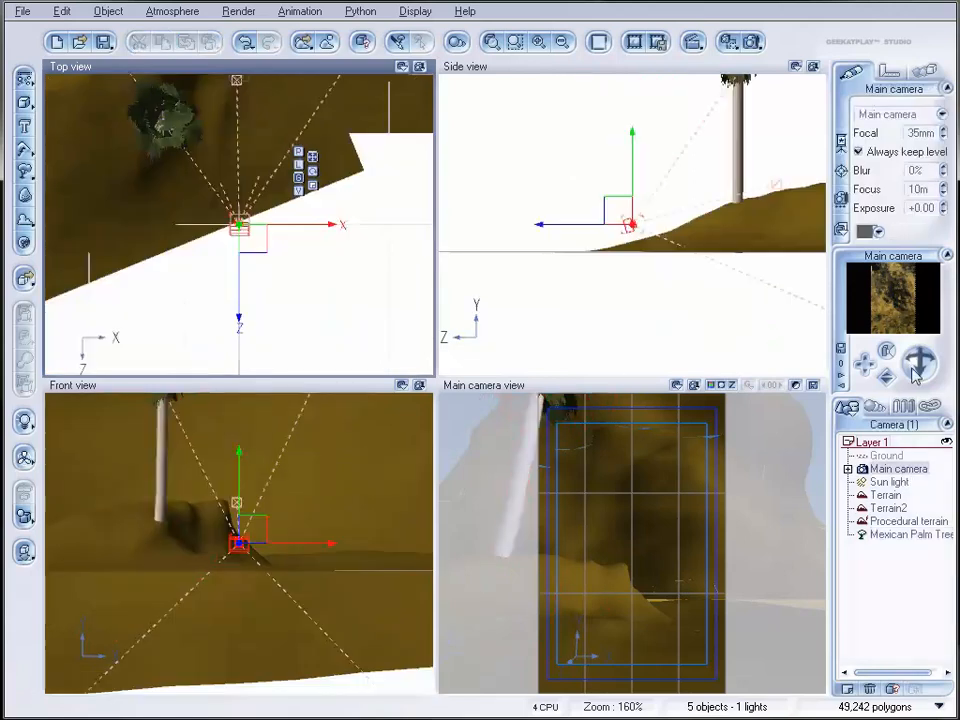
double_click(919, 132)
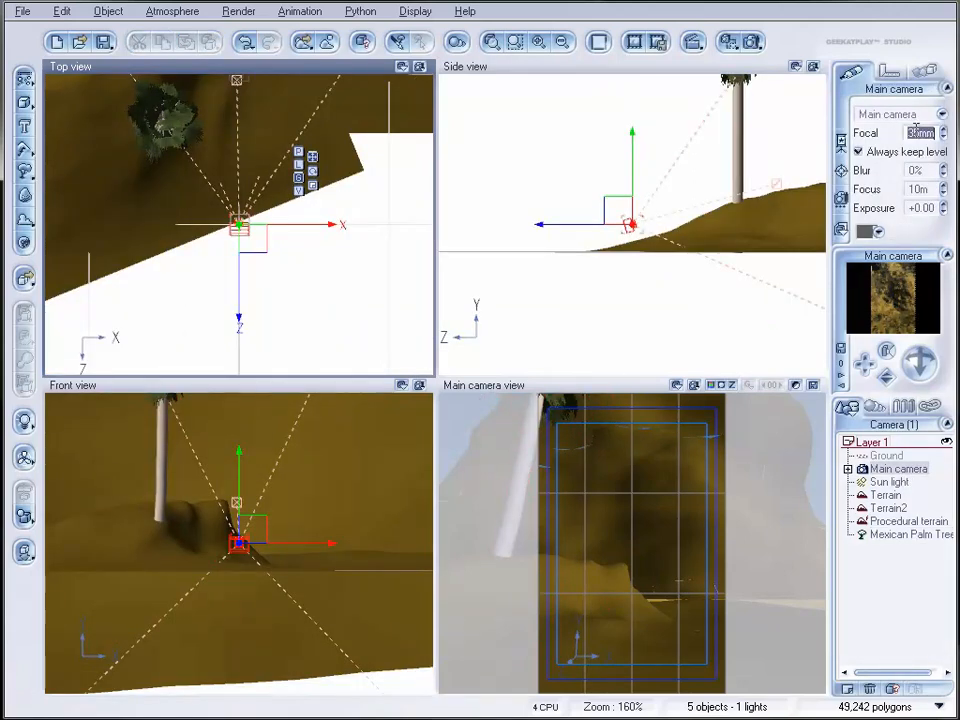
drag(912, 131, 878, 132)
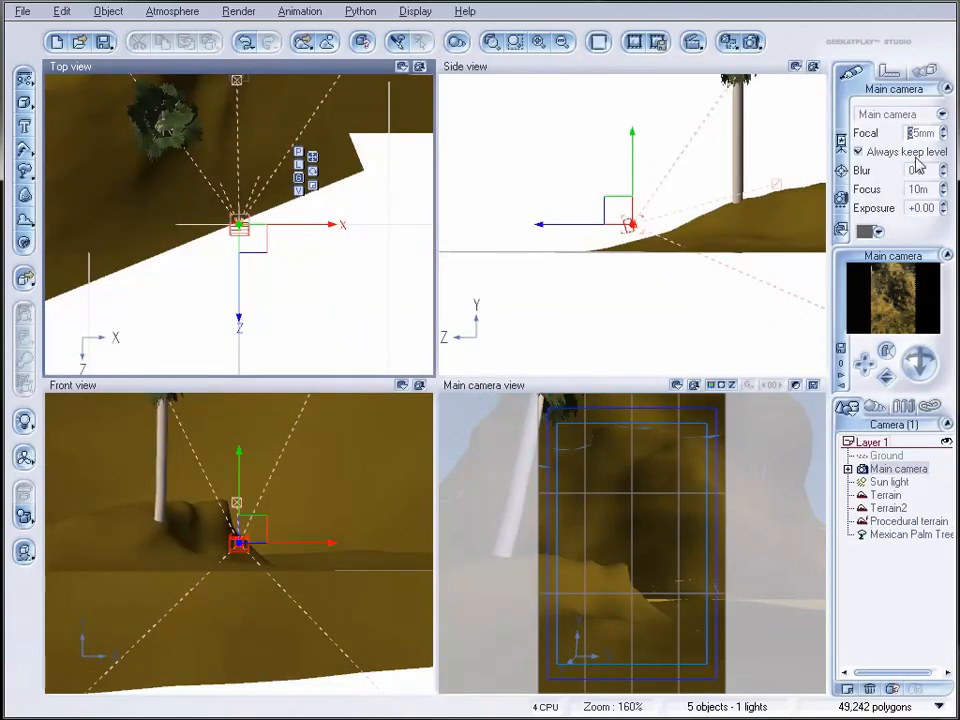
text(5)
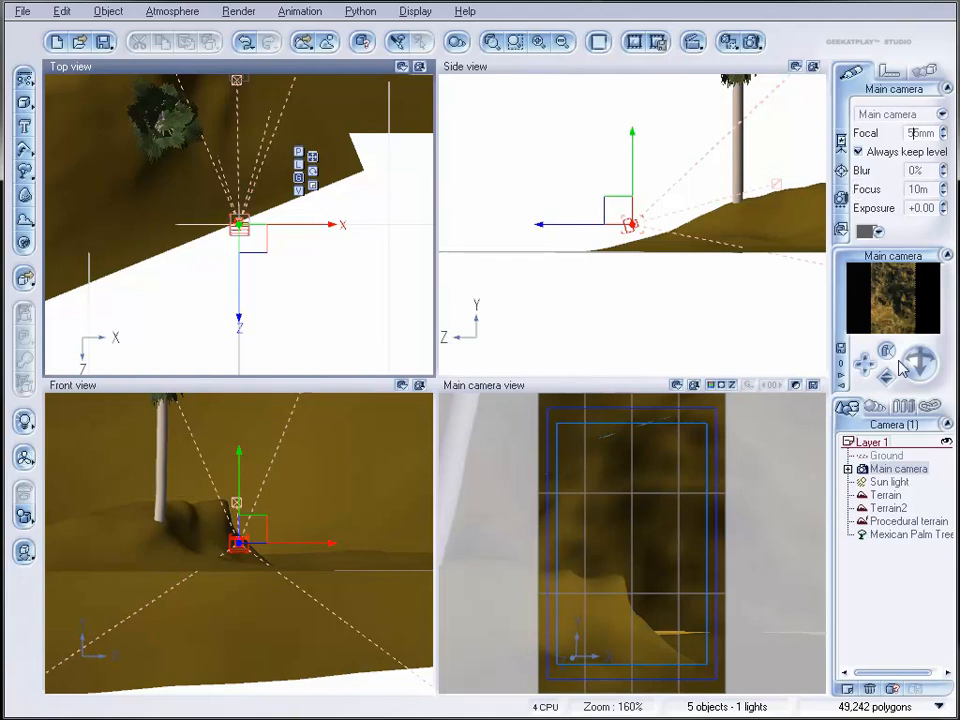
drag(585, 225, 508, 219)
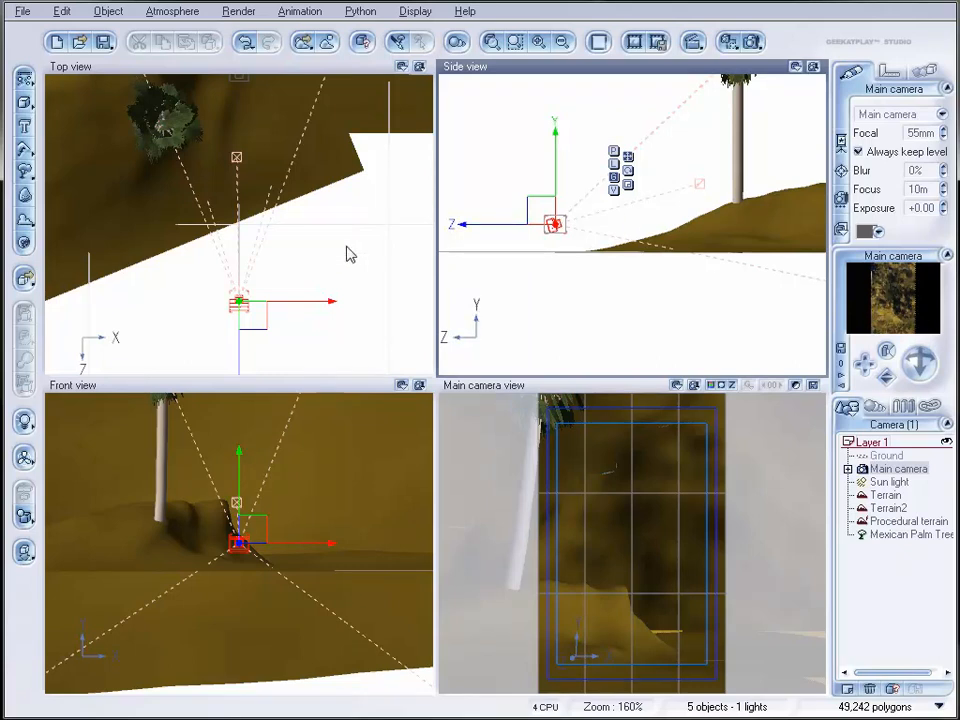
Step: Shift the Mexican palm slightly toward negative X and lower it so the trunk base sinks below the ground
click(174, 125)
mouse_move(168, 127)
mouse_down()
mouse_move(160, 168)
mouse_move(158, 126)
mouse_up()
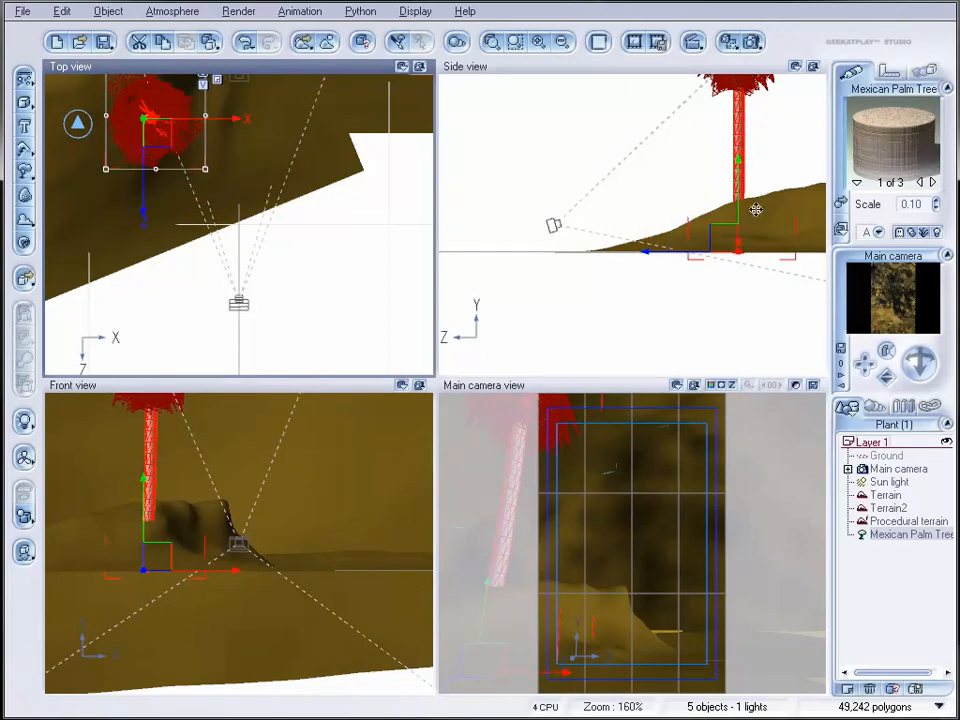
drag(726, 253, 724, 272)
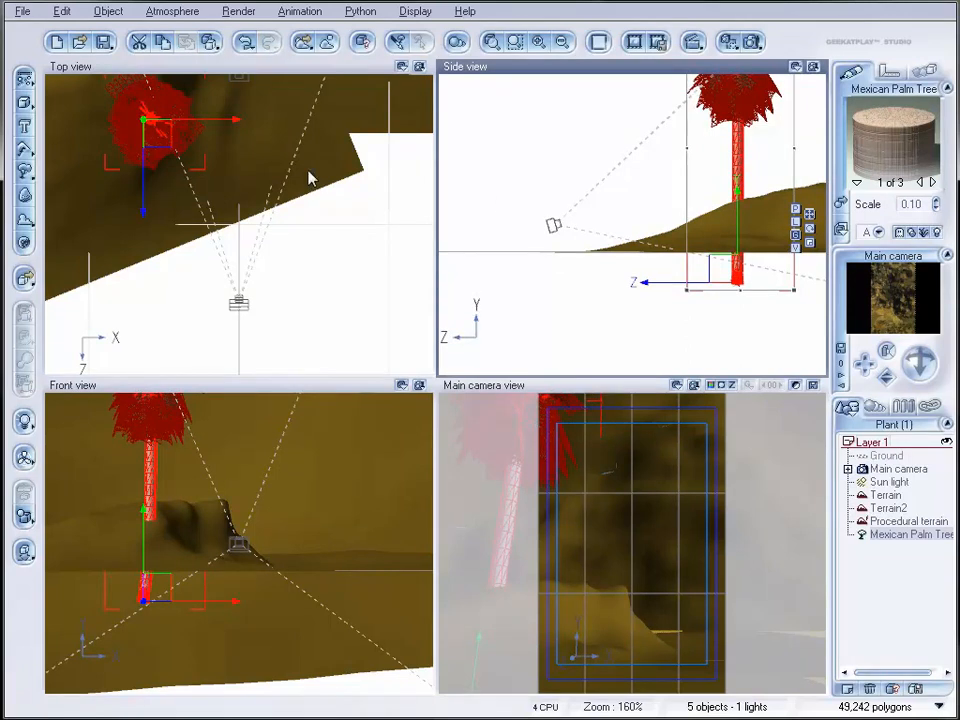
Step: Try to bend the Mexican palm's trunk by raising the lowest trunk parameter to +80 in the plant editor
double_click(151, 119)
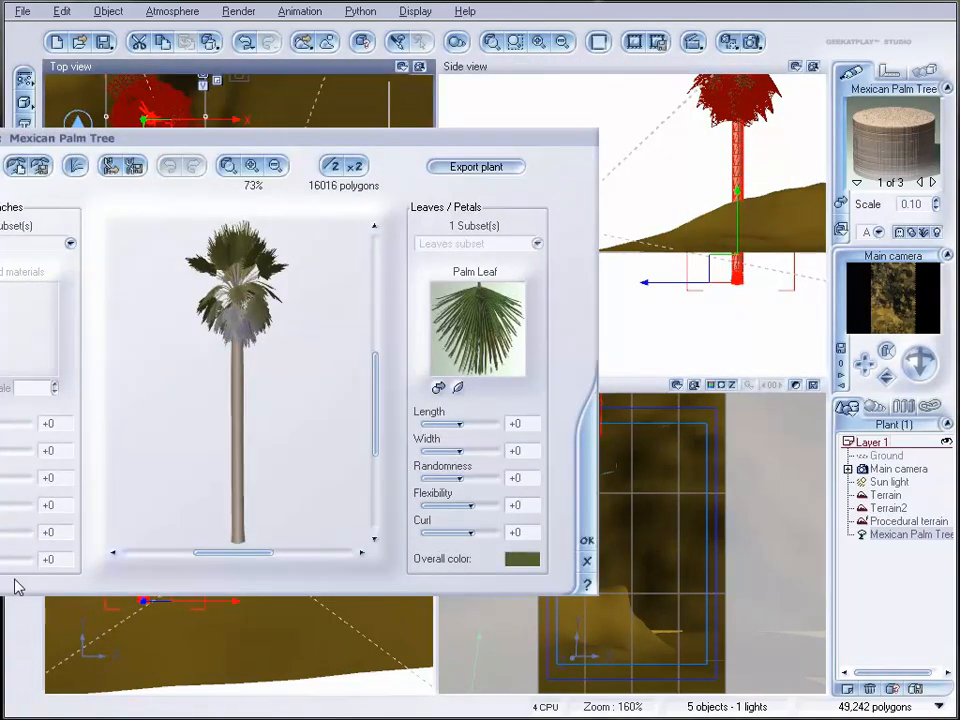
drag(0, 560, 20, 560)
click(586, 540)
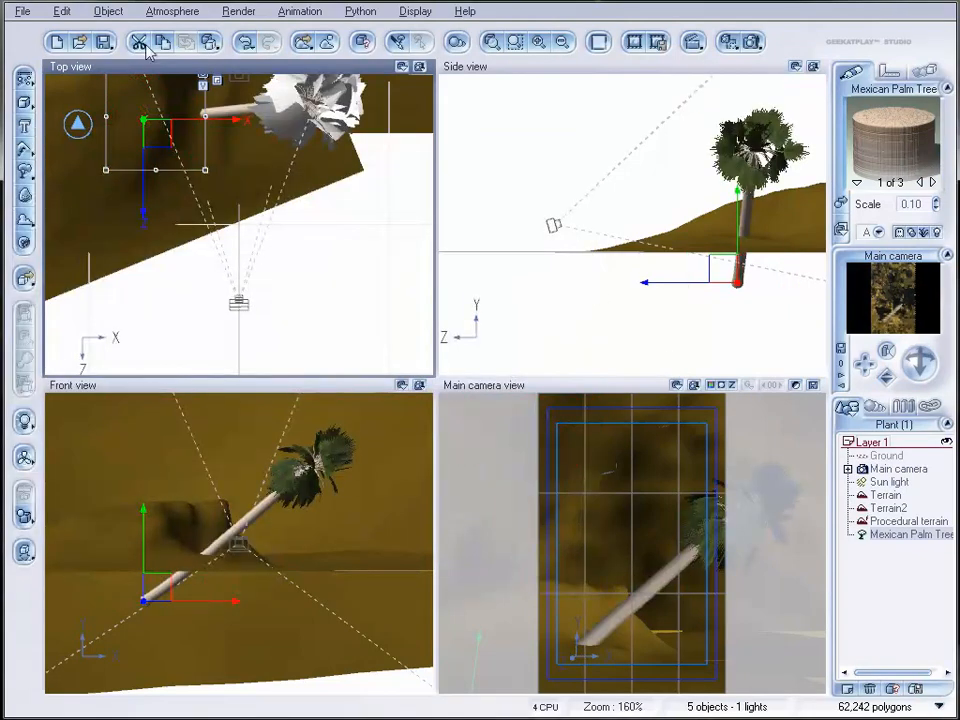
Step: Reset the changed trunk parameter in the plant editor to straighten the Mexican palm
right_drag(212, 166, 221, 264)
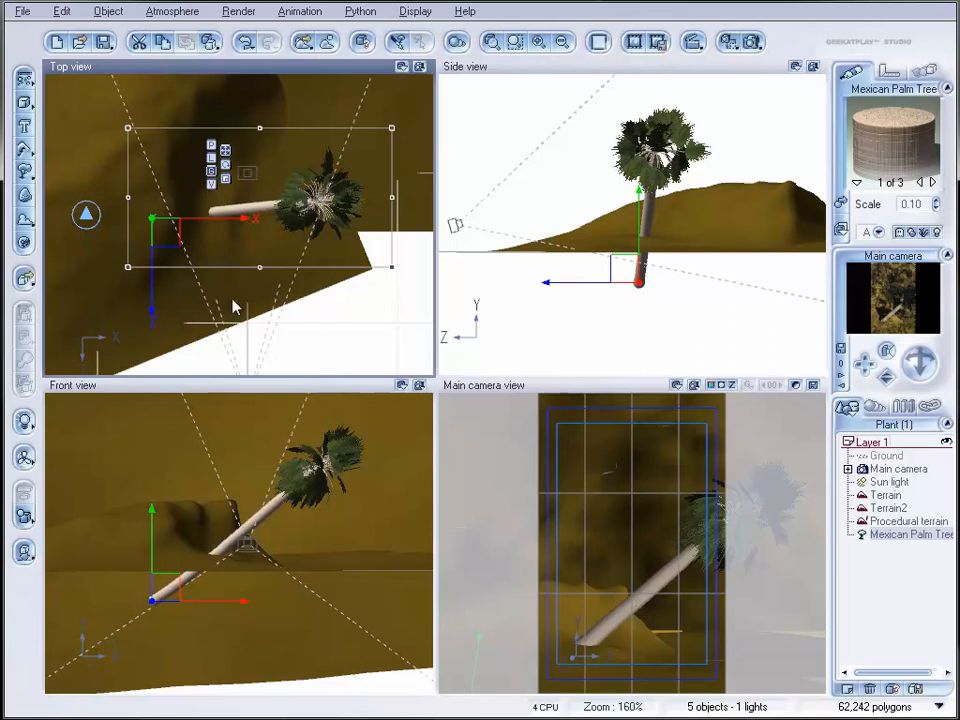
right_click(340, 228)
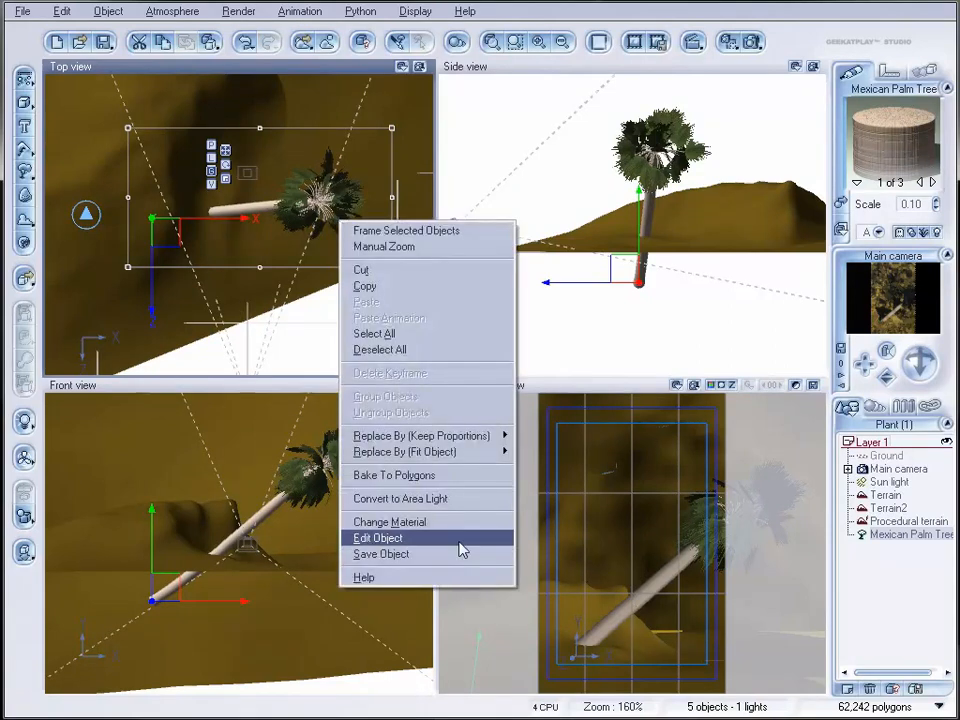
click(460, 540)
click(48, 559)
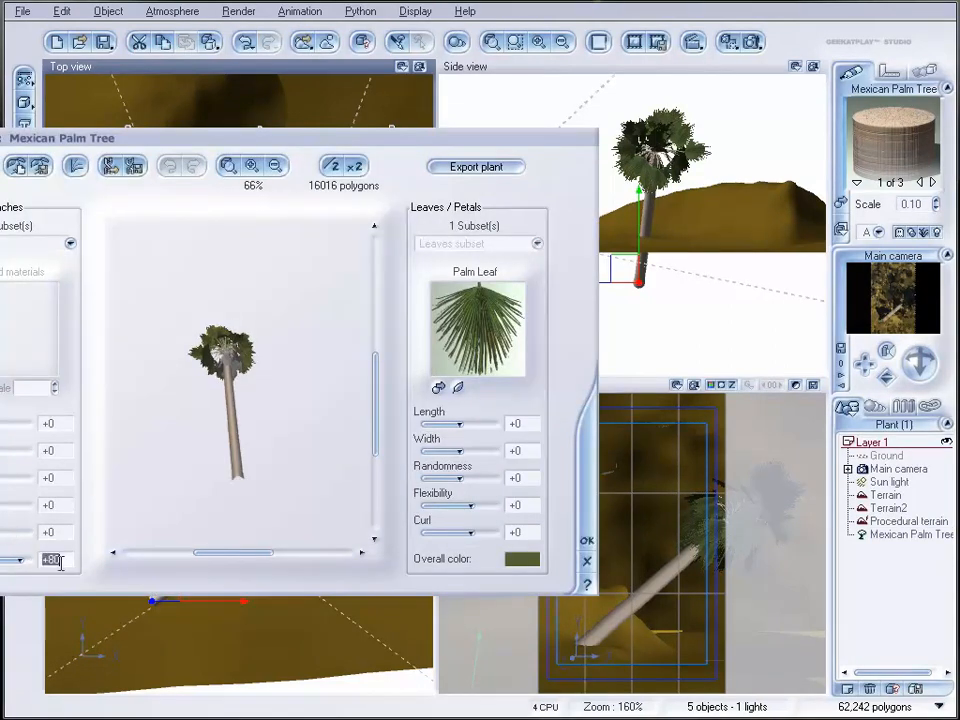
click(587, 540)
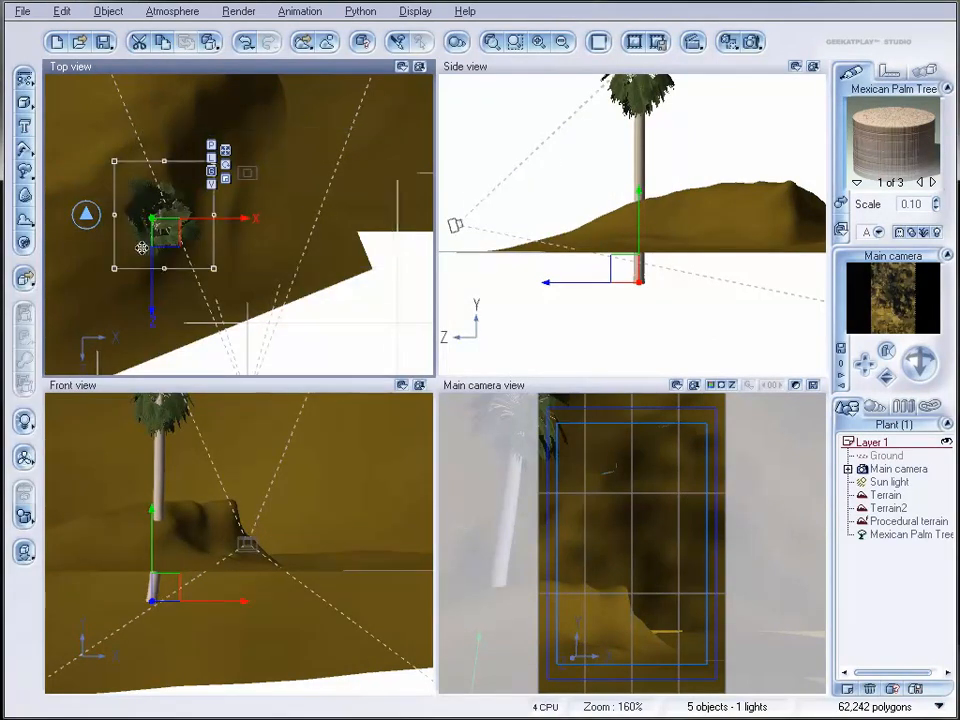
Step: Move the Mexican palm closer to the camera and slightly toward positive X
drag(163, 231, 184, 268)
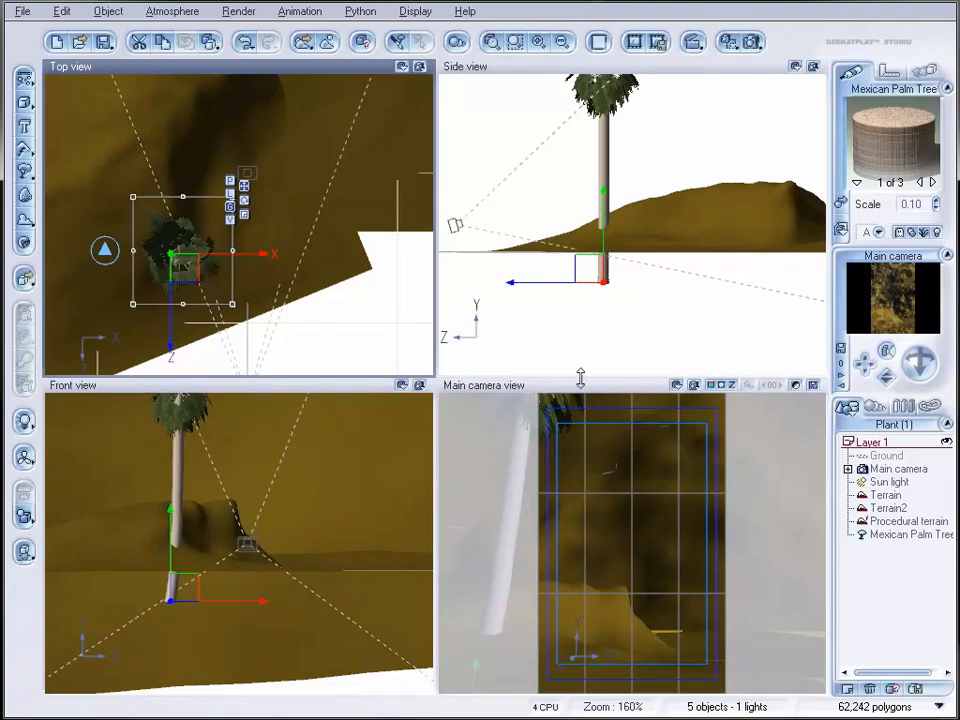
Step: Add a Baobab Tree from the Trees collection to the scene
right_click(26, 172)
click(559, 366)
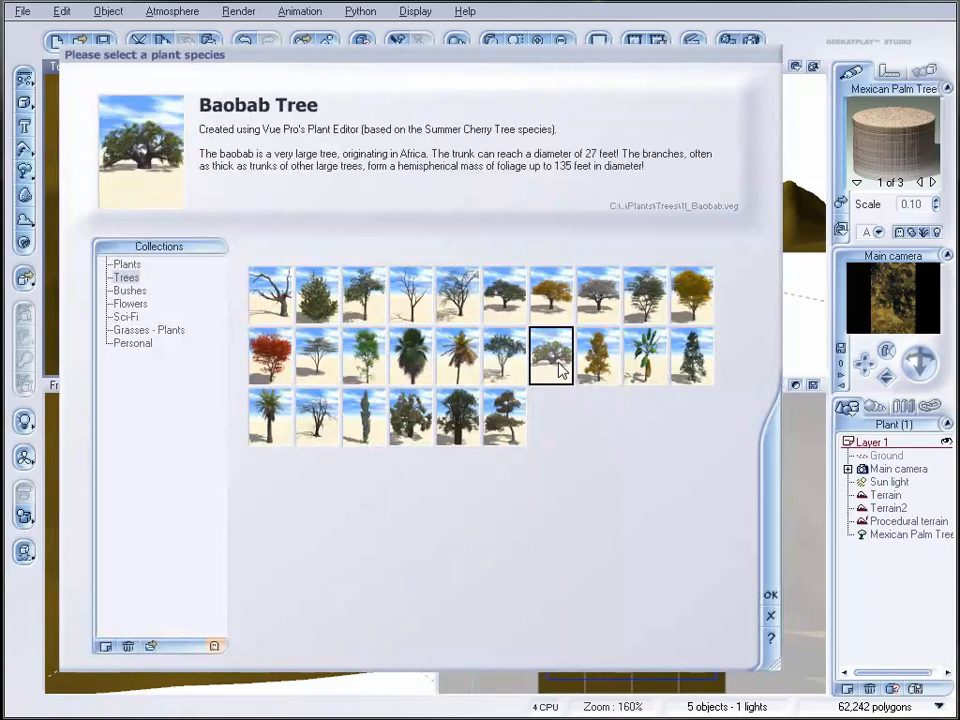
click(770, 594)
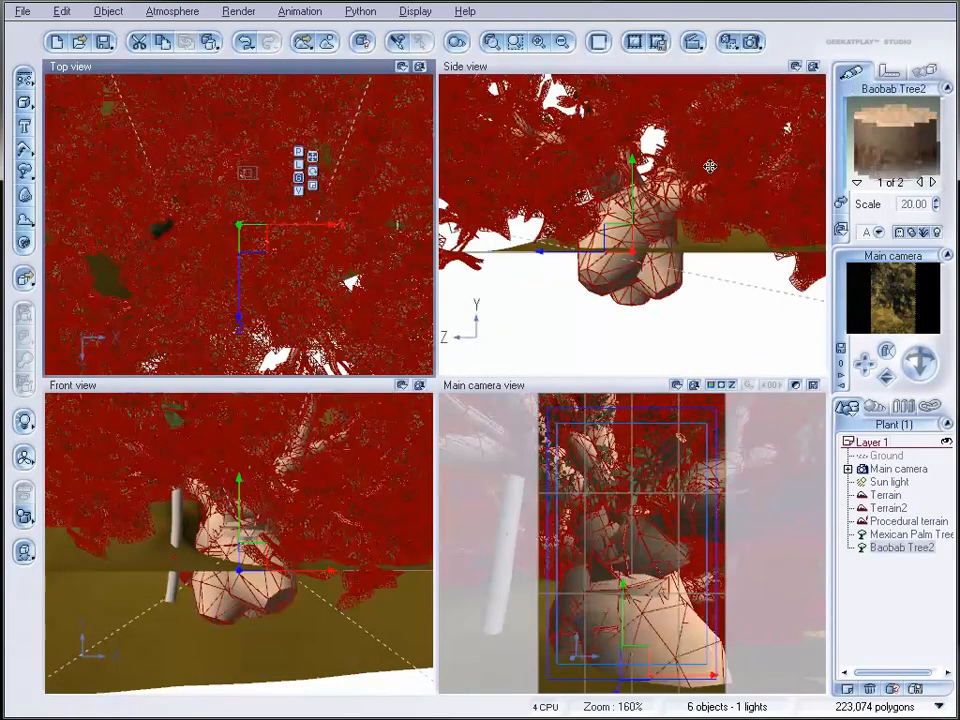
Step: Flip the baobab upside down and shrink it, raising it high above the terrain with its crown hanging down
right_drag(720, 161, 598, 237)
scroll(601, 240, down, 2)
drag(723, 321, 548, 250)
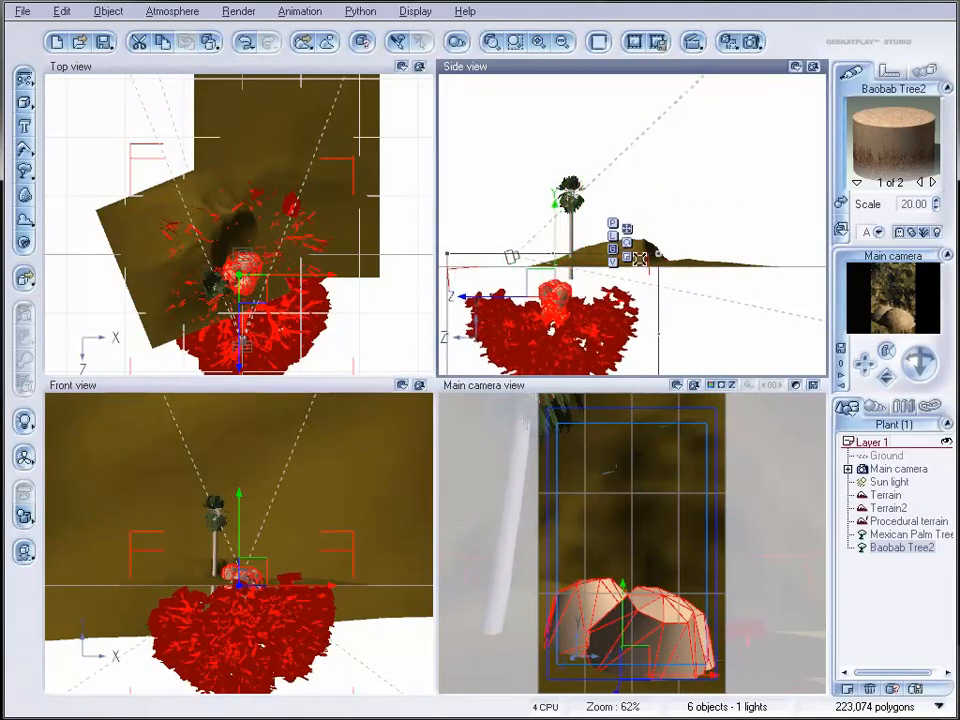
drag(480, 335, 611, 120)
drag(721, 228, 732, 179)
drag(612, 118, 592, 121)
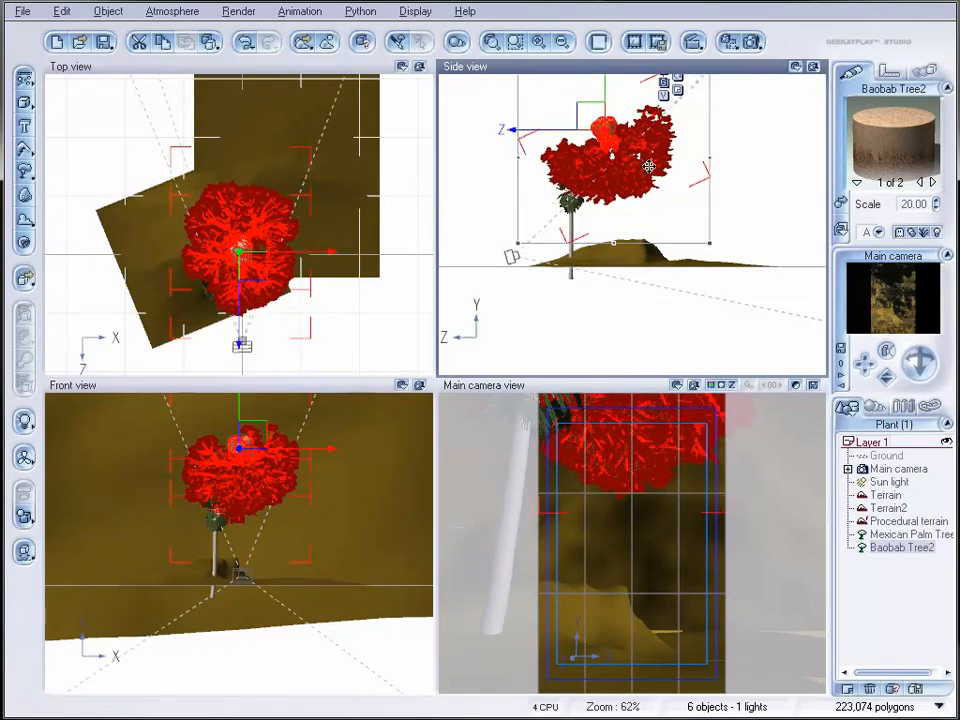
drag(710, 243, 657, 192)
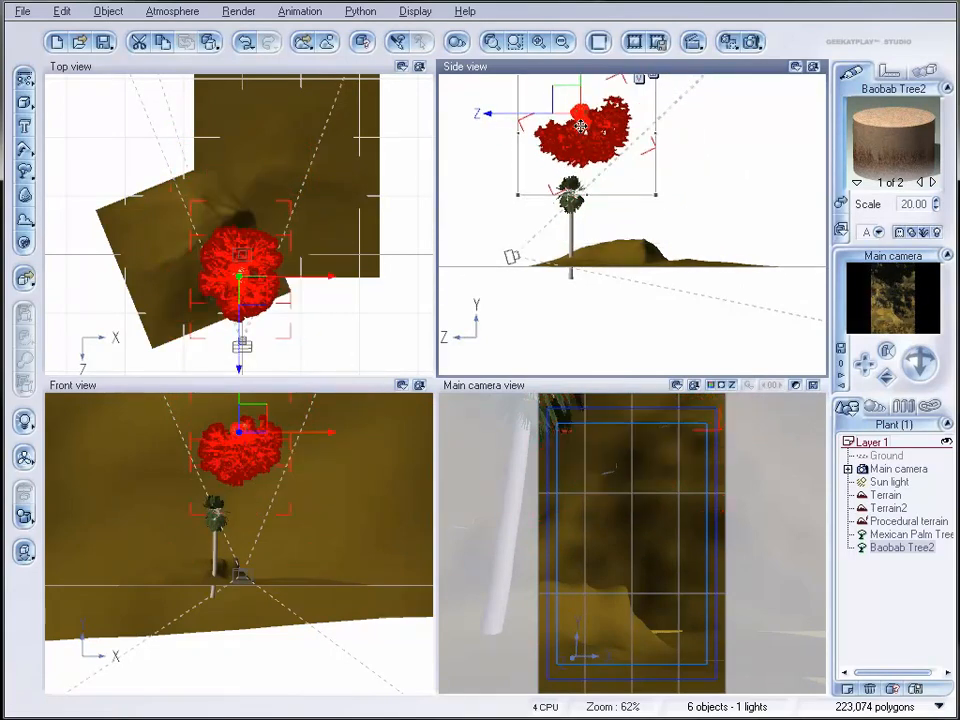
Step: Position the inverted baobab so its foliage hangs into the upper-left part of the camera frame, and render a preview
drag(564, 101, 571, 141)
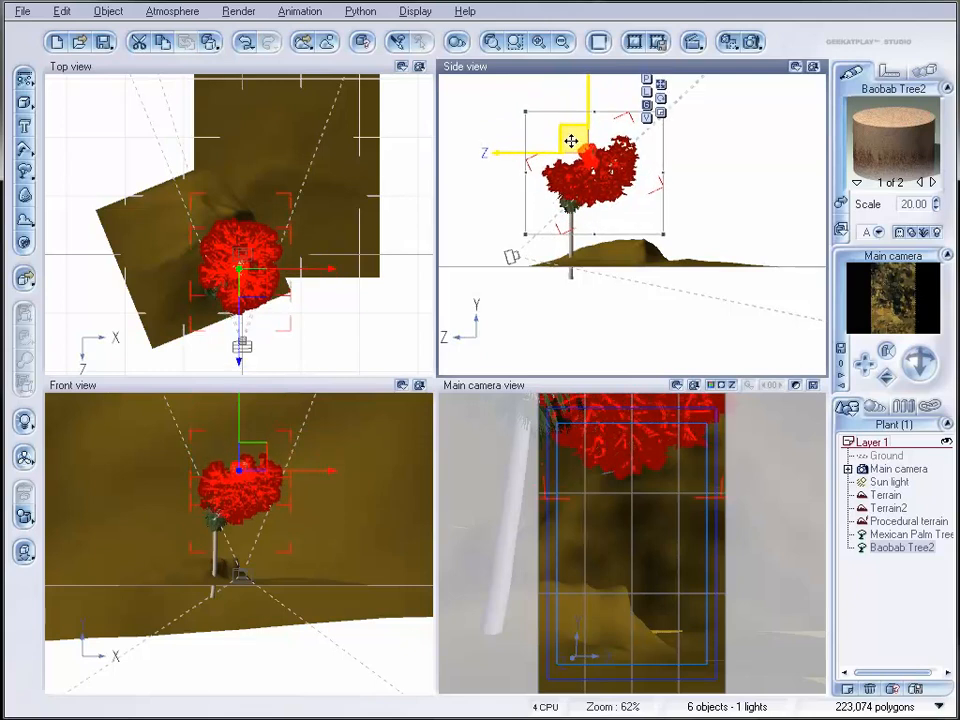
drag(254, 281, 238, 252)
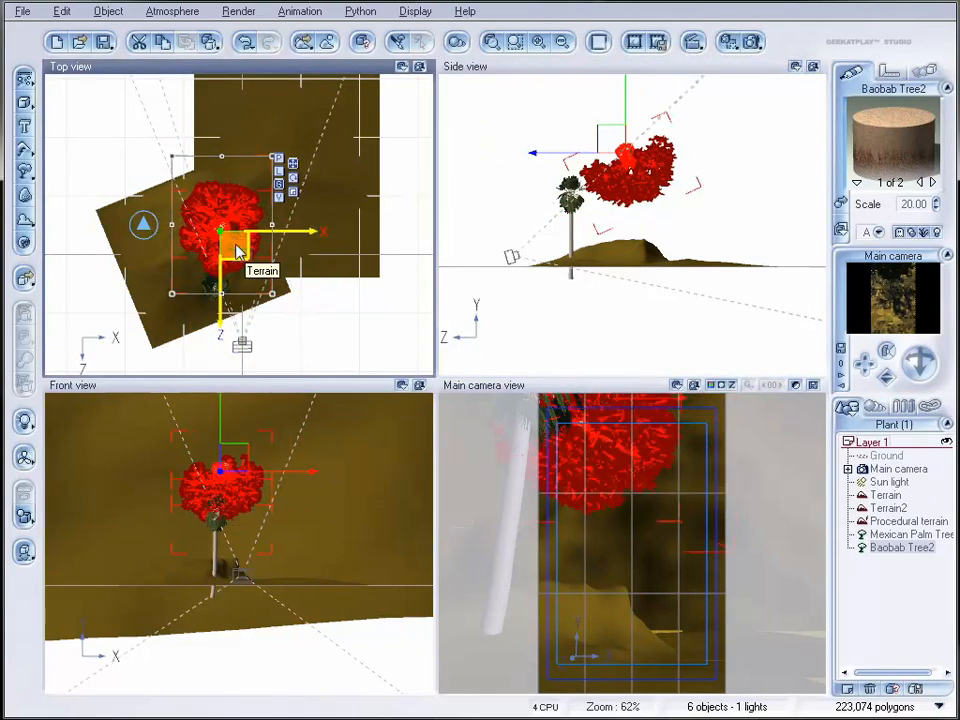
drag(615, 146, 615, 112)
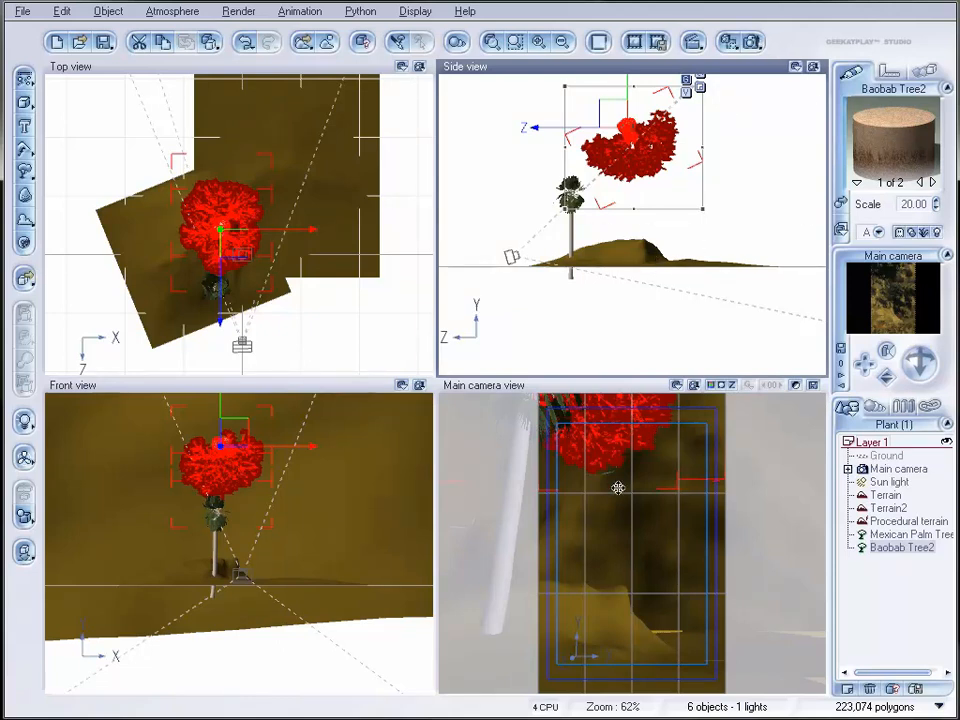
click(752, 42)
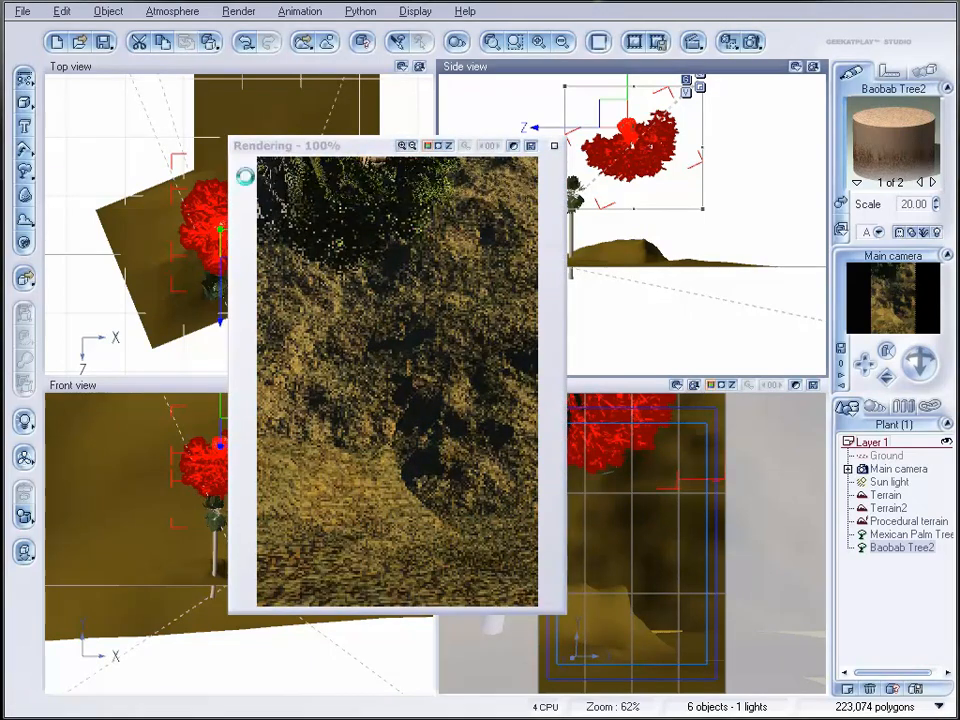
click(556, 148)
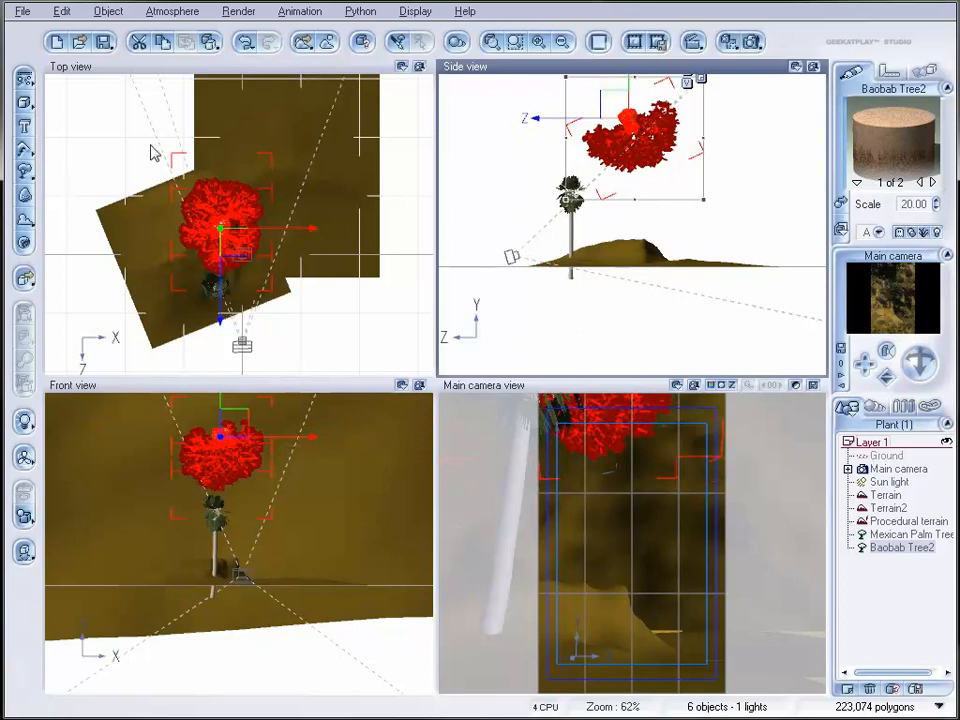
Step: Add a Date Palm from the Trees collection to the scene
click(25, 171)
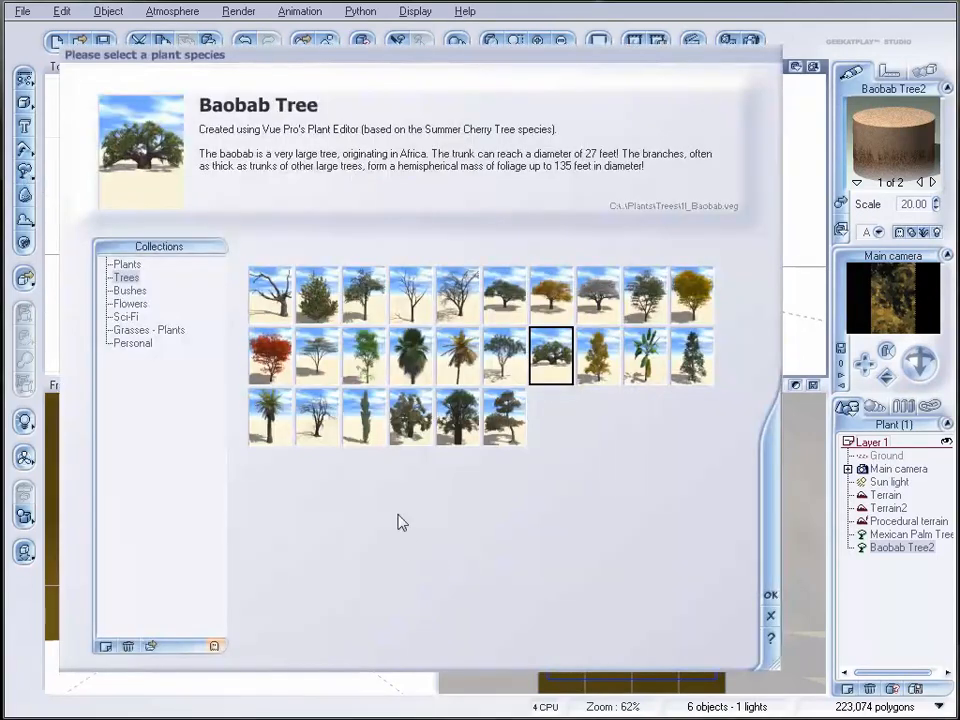
click(276, 436)
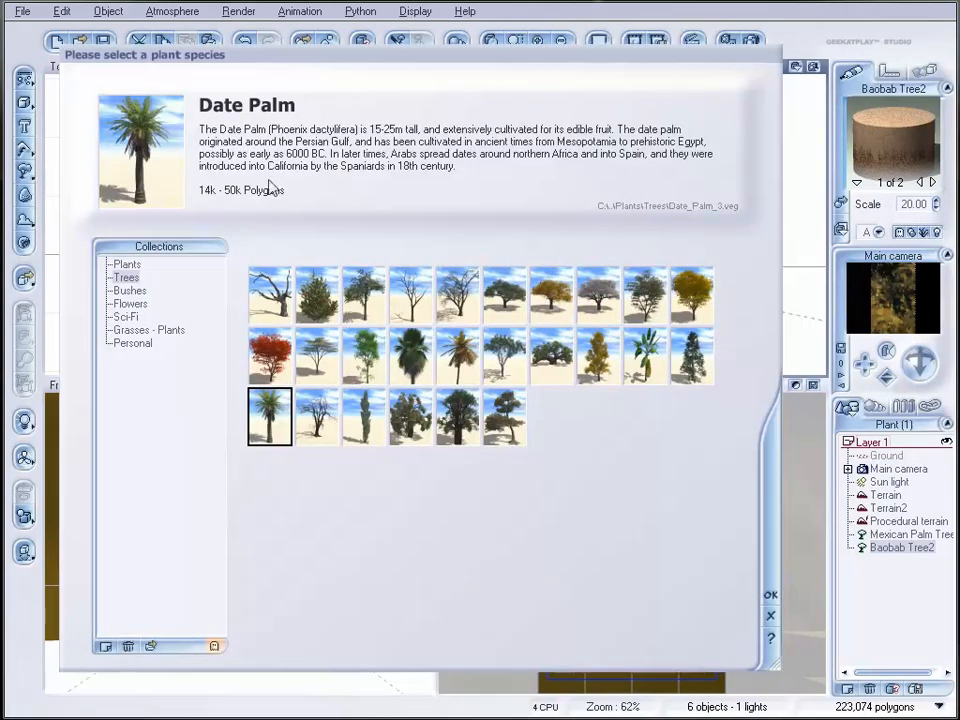
click(771, 616)
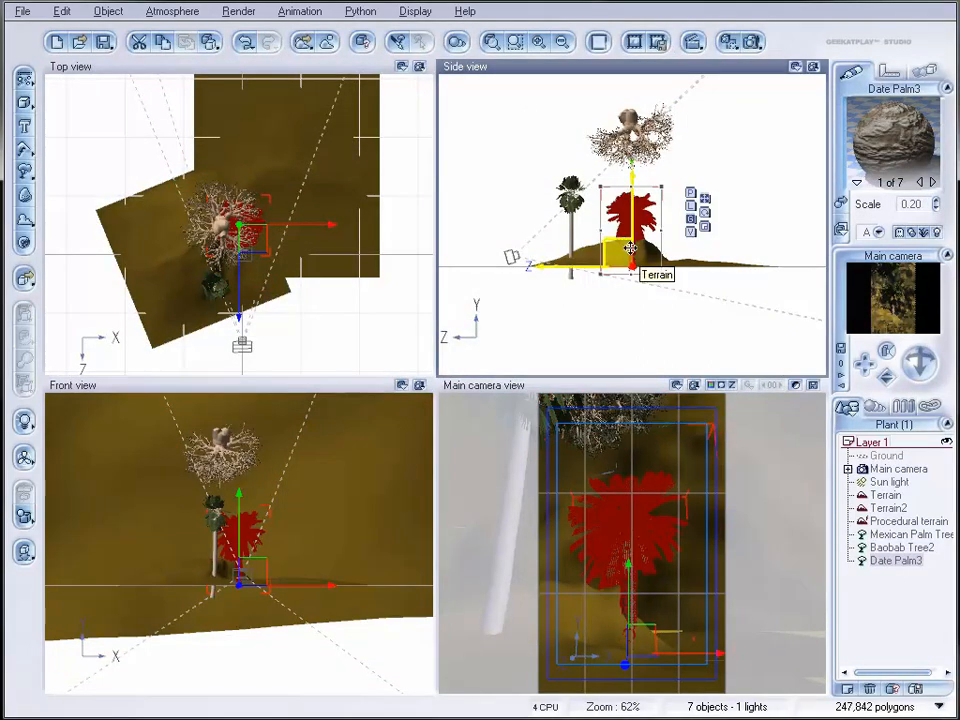
Step: Move the Date Palm to the right foreground of the camera frame and raise its trunk base onto the terrain slope
drag(245, 232, 283, 306)
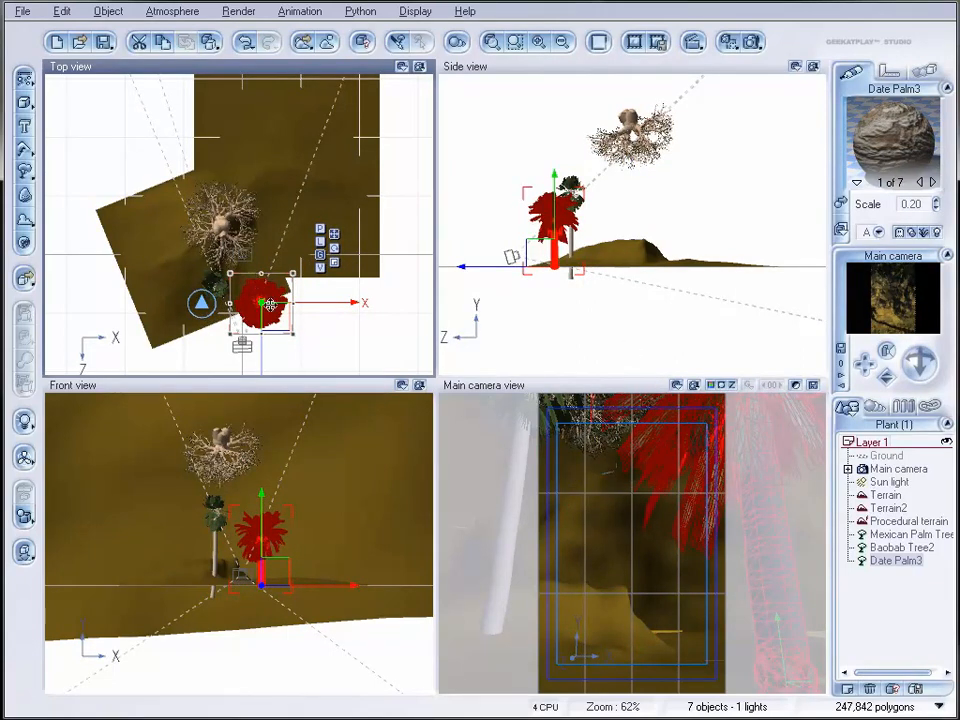
drag(265, 296, 277, 300)
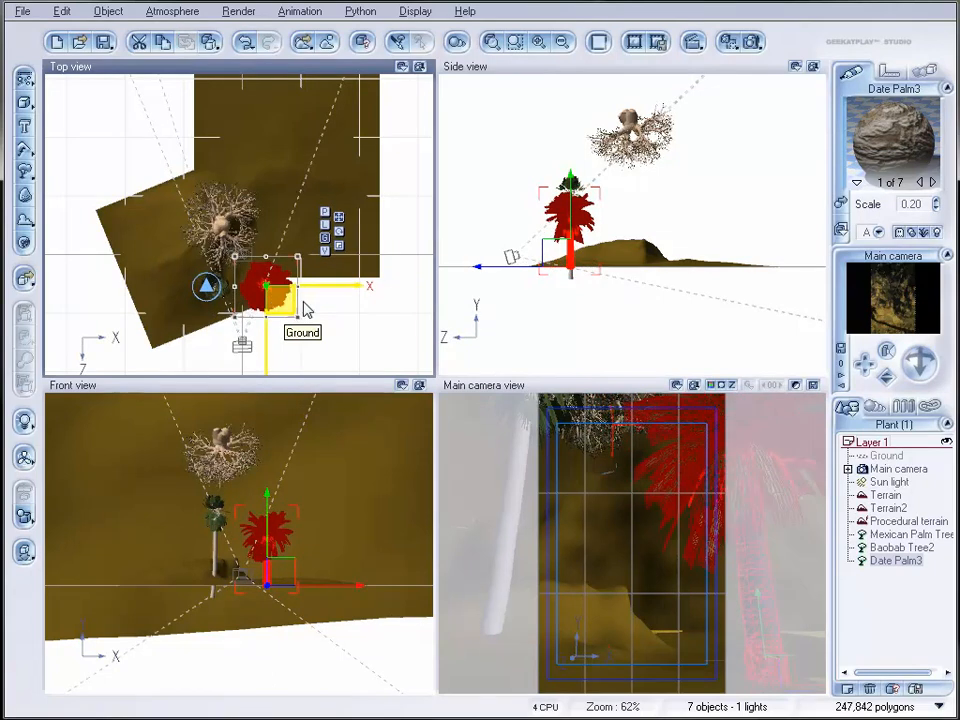
scroll(653, 302, up, 5)
drag(739, 304, 740, 281)
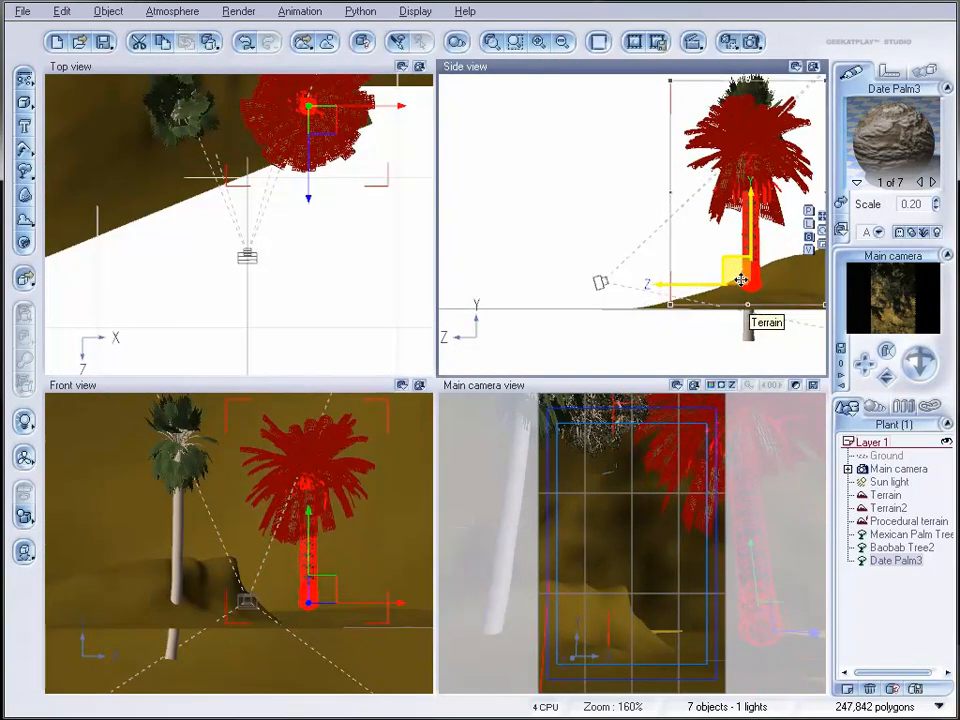
Step: Add a second Date Palm in the left foreground near the Mexican palm and sink its trunk base below the ground
click(25, 170)
drag(251, 223, 217, 179)
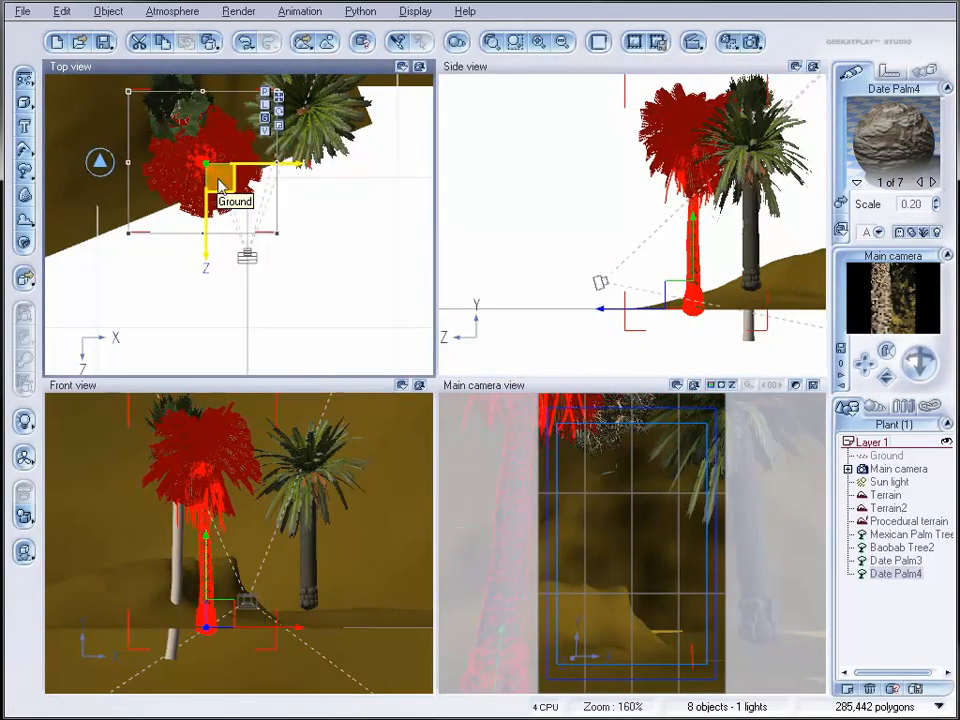
drag(696, 308, 698, 327)
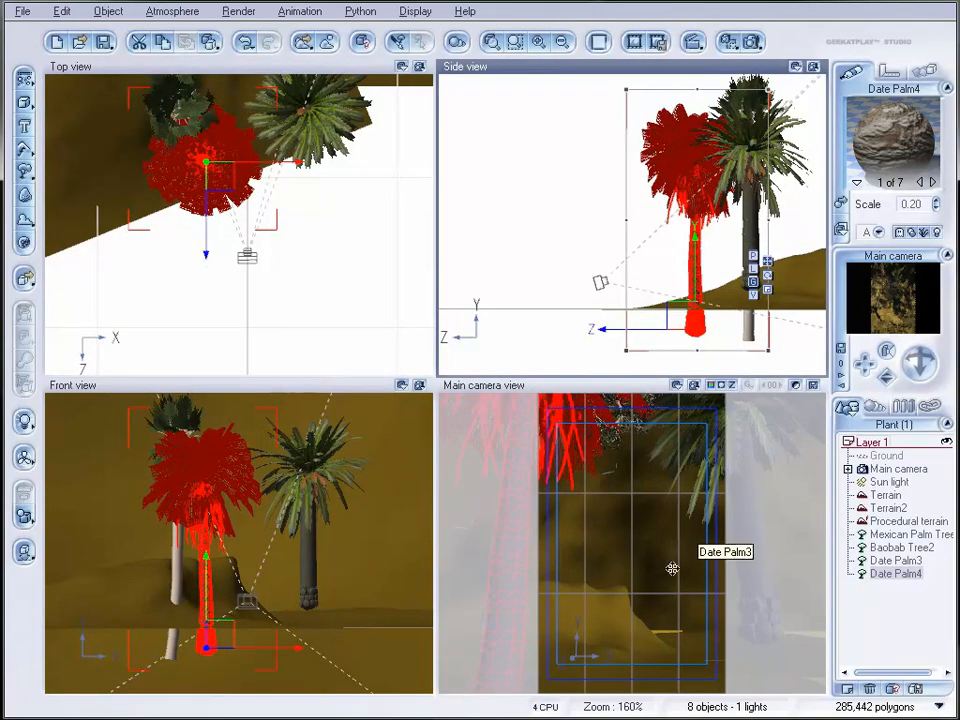
Step: Add another Date Palm in the far background at the right side of the camera frame, near the back edge of the terrain
right_drag(216, 127, 207, 289)
right_drag(394, 107, 343, 255)
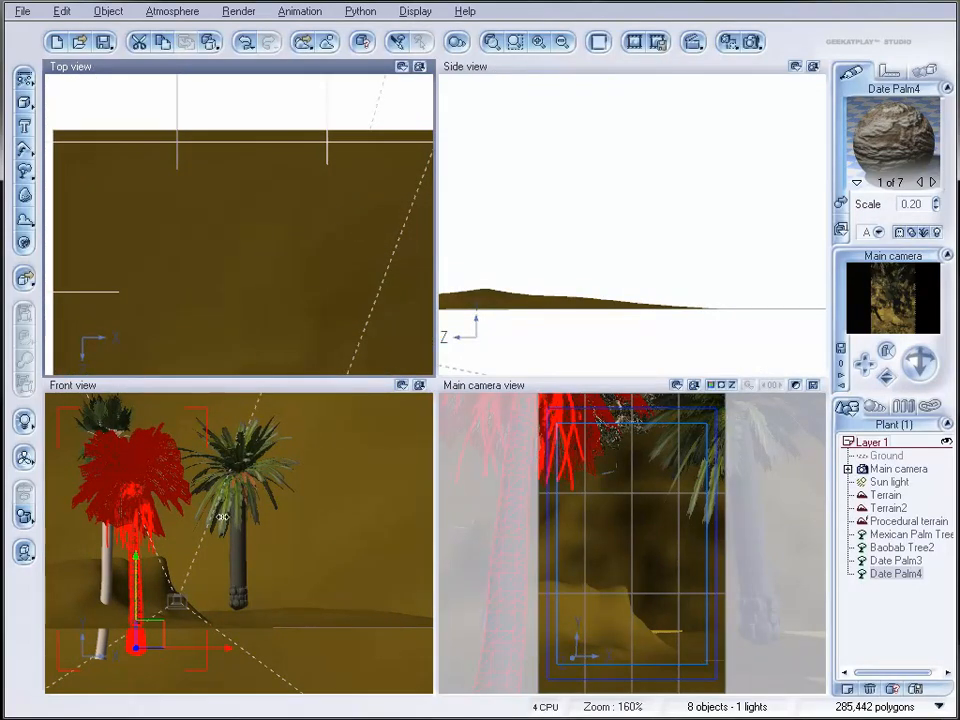
right_drag(220, 270, 281, 343)
right_drag(218, 189, 185, 255)
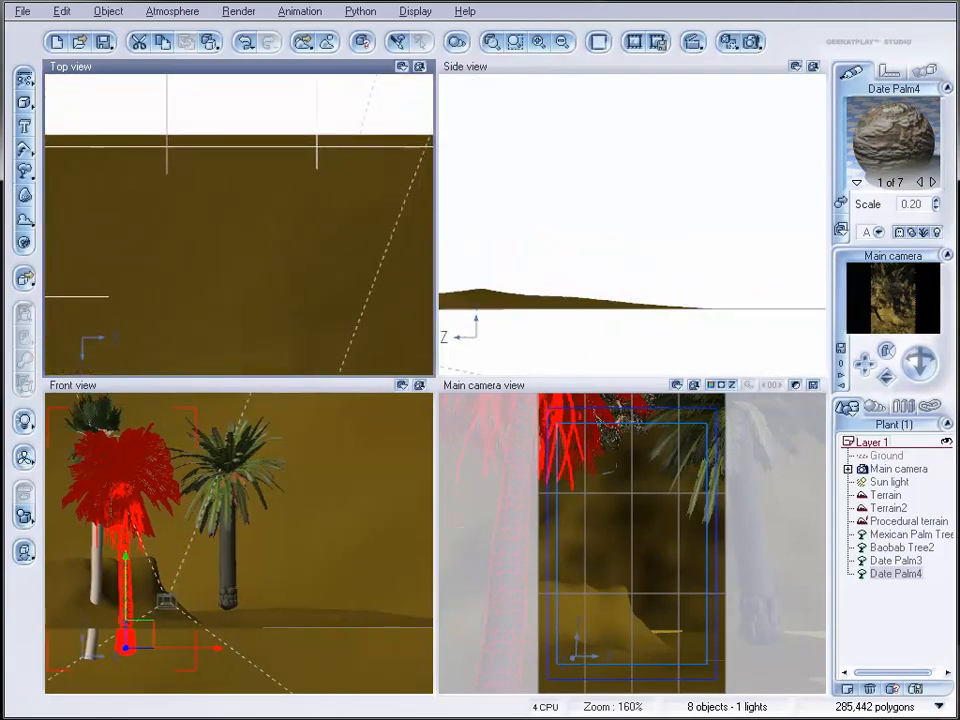
click(28, 173)
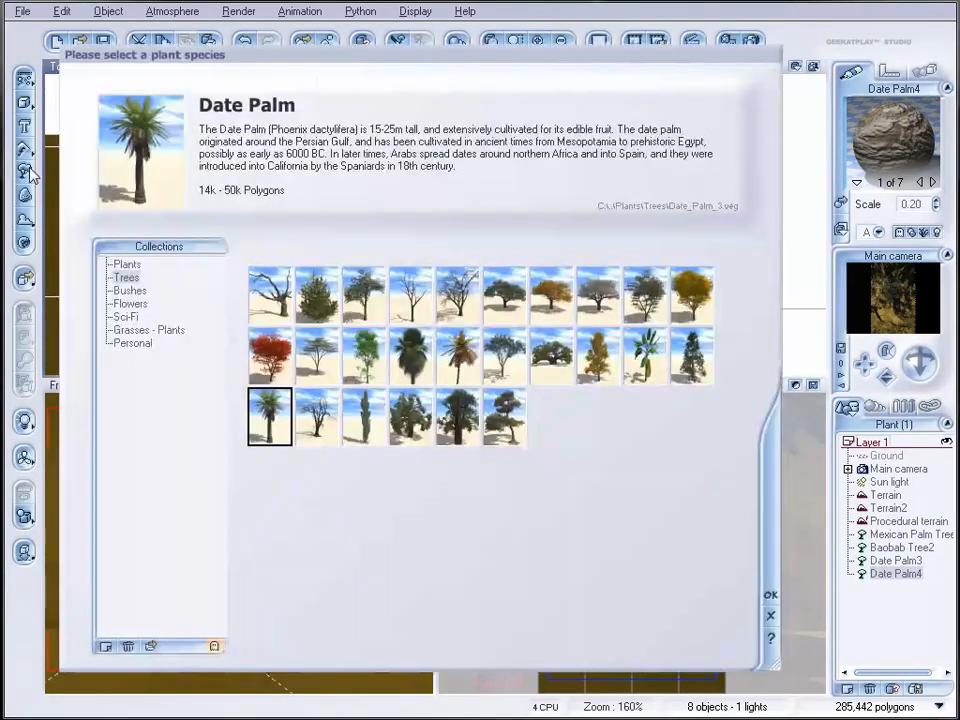
click(773, 595)
drag(280, 216, 362, 136)
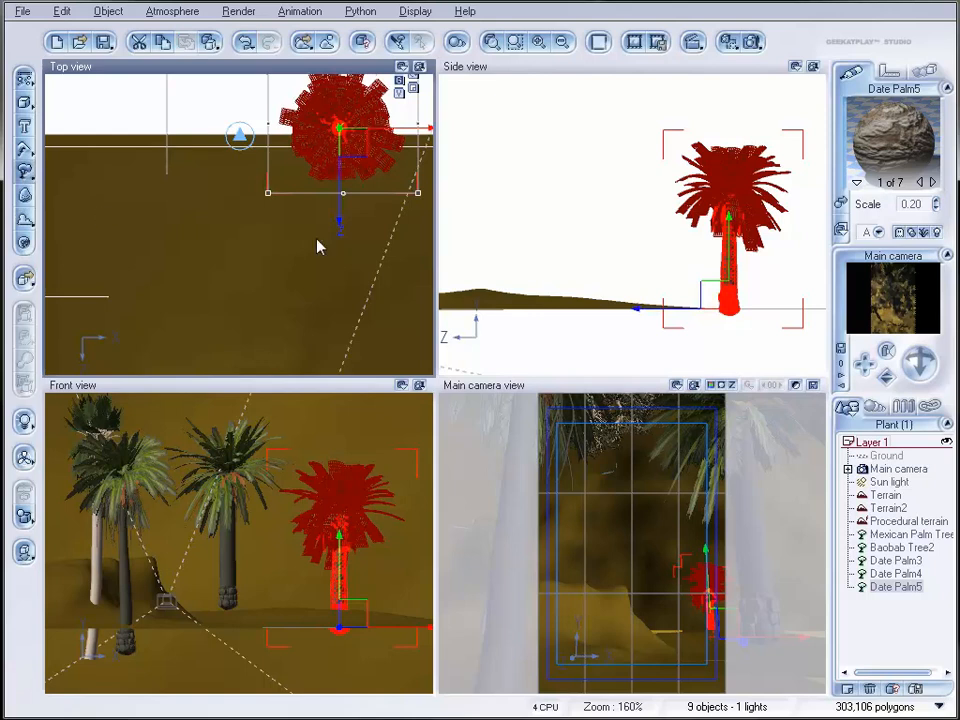
Step: Add two more Date Palms to the background at the right of the frame, staggered in front of the farthest one
drag(257, 239, 317, 345)
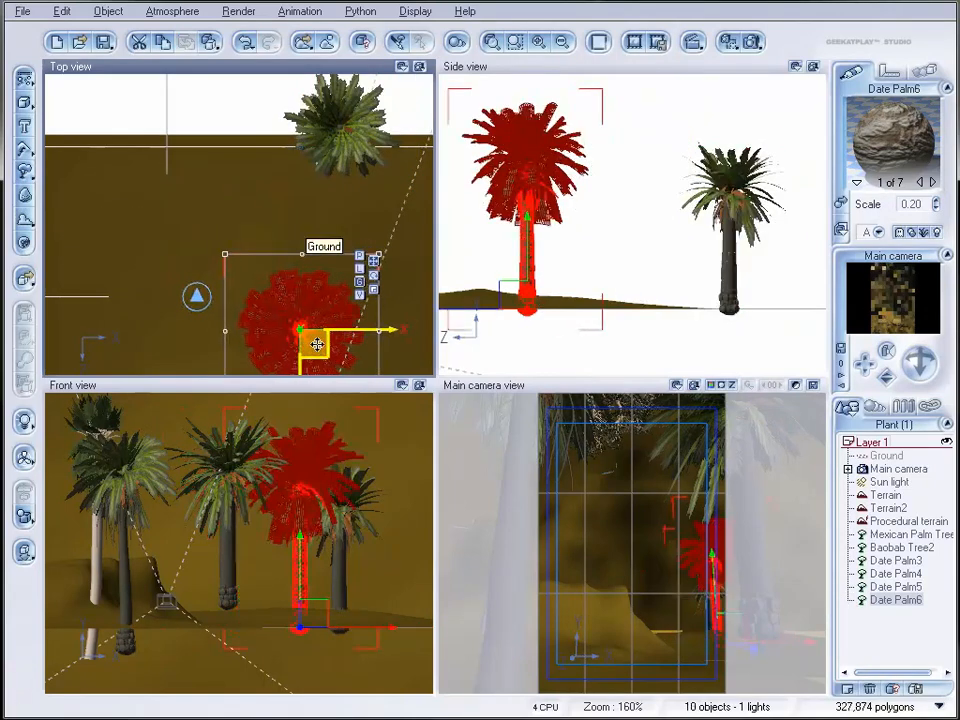
right_drag(263, 239, 248, 98)
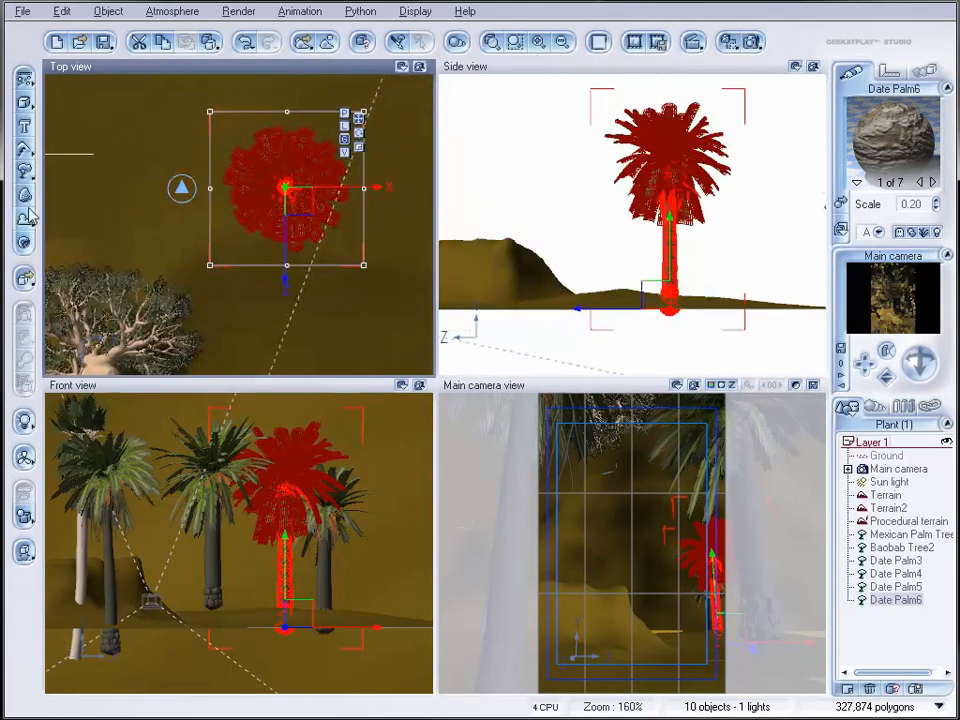
drag(254, 236, 286, 91)
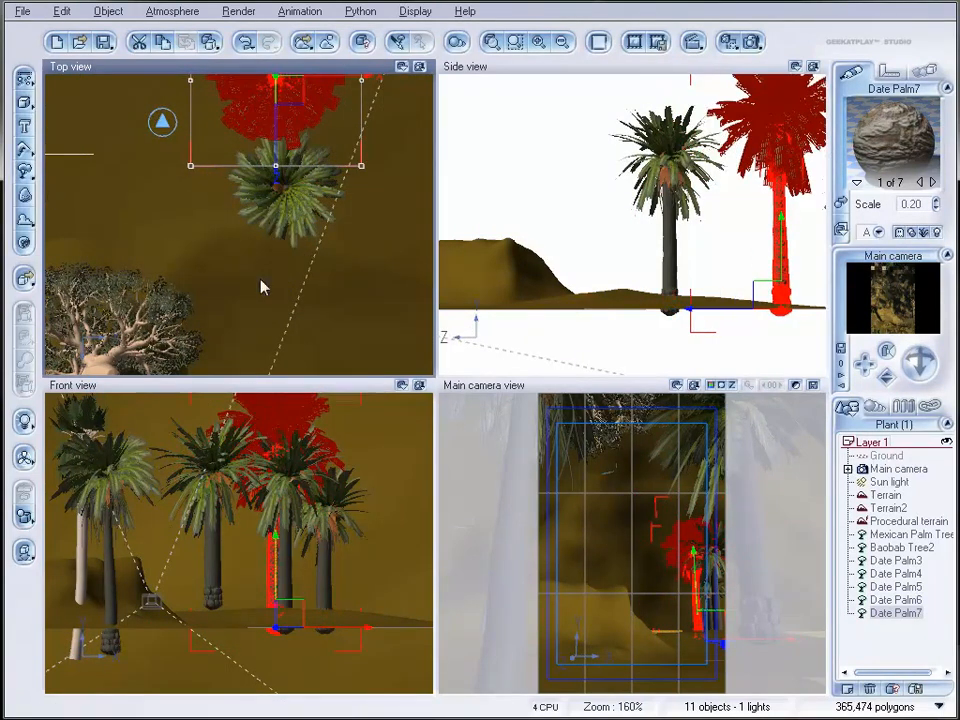
Step: Add one more Date Palm to the background grove, closer to the camera and slightly left of the nearest background palm
right_drag(150, 284, 115, 151)
key(ctrl+d)
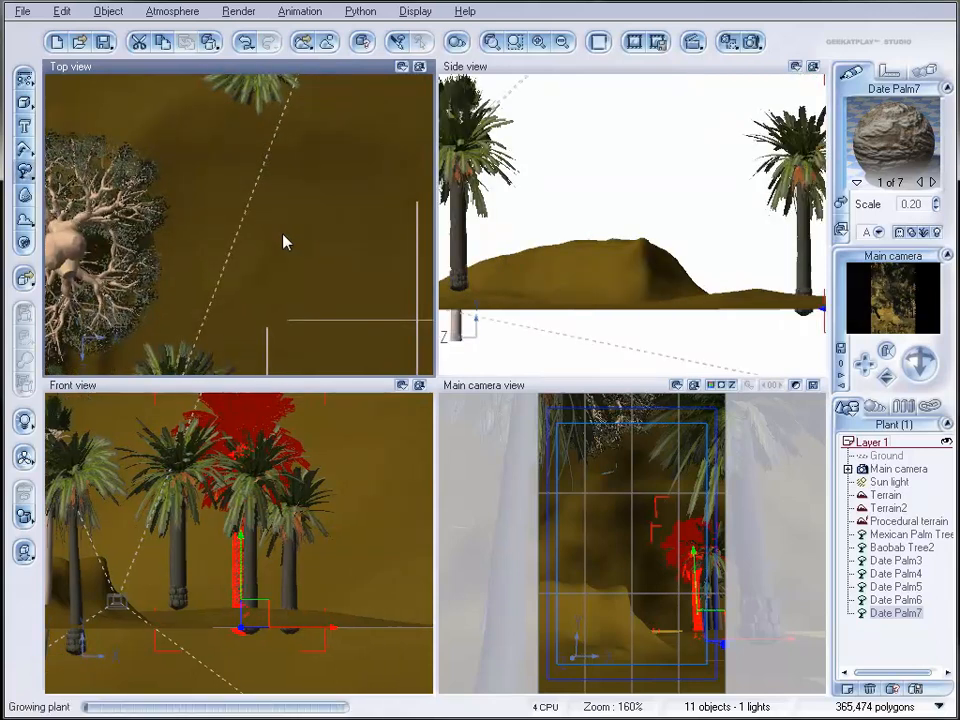
drag(240, 146, 232, 131)
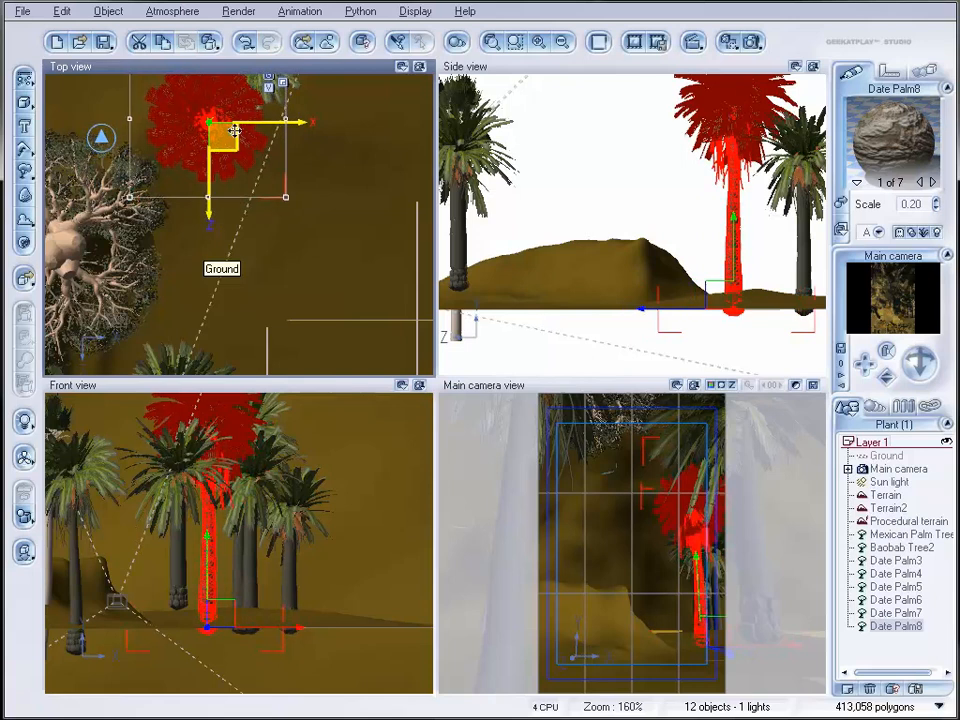
Step: Add another Date Palm and place it in the far background, left of the palm grove in the camera frame
right_drag(177, 231, 354, 343)
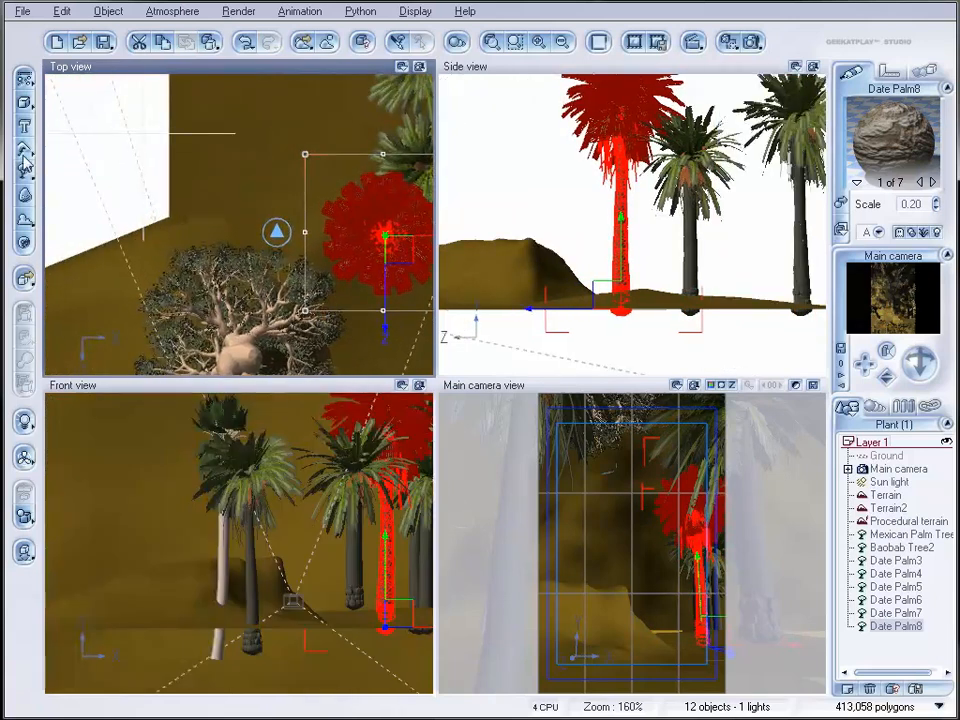
alt+drag(377, 181, 239, 172)
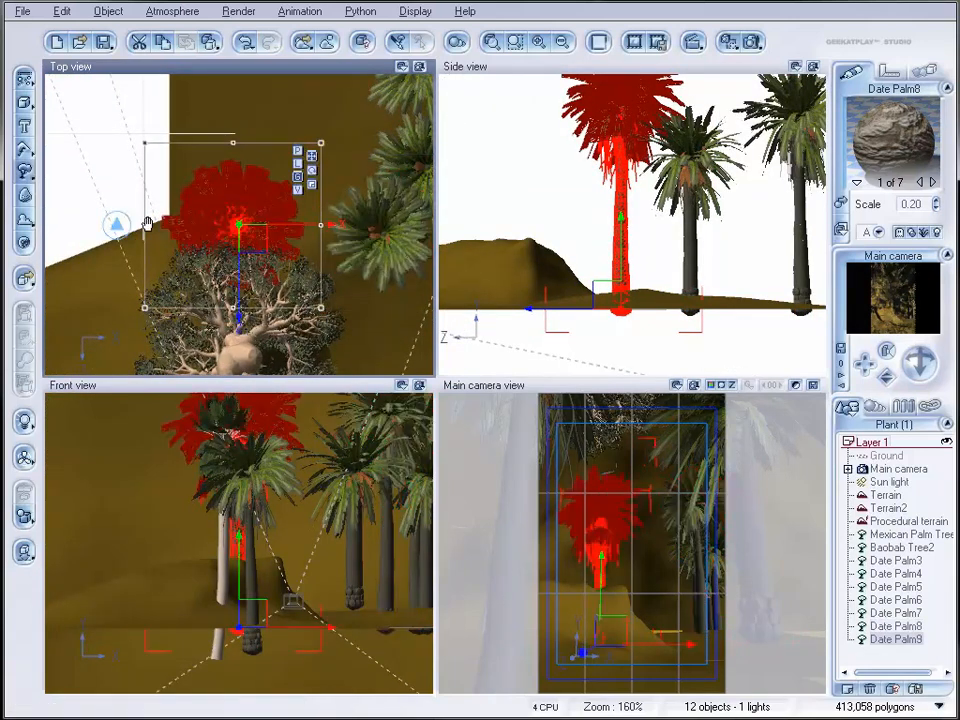
right_drag(239, 172, 182, 274)
drag(191, 333, 287, 129)
right_drag(182, 140, 132, 359)
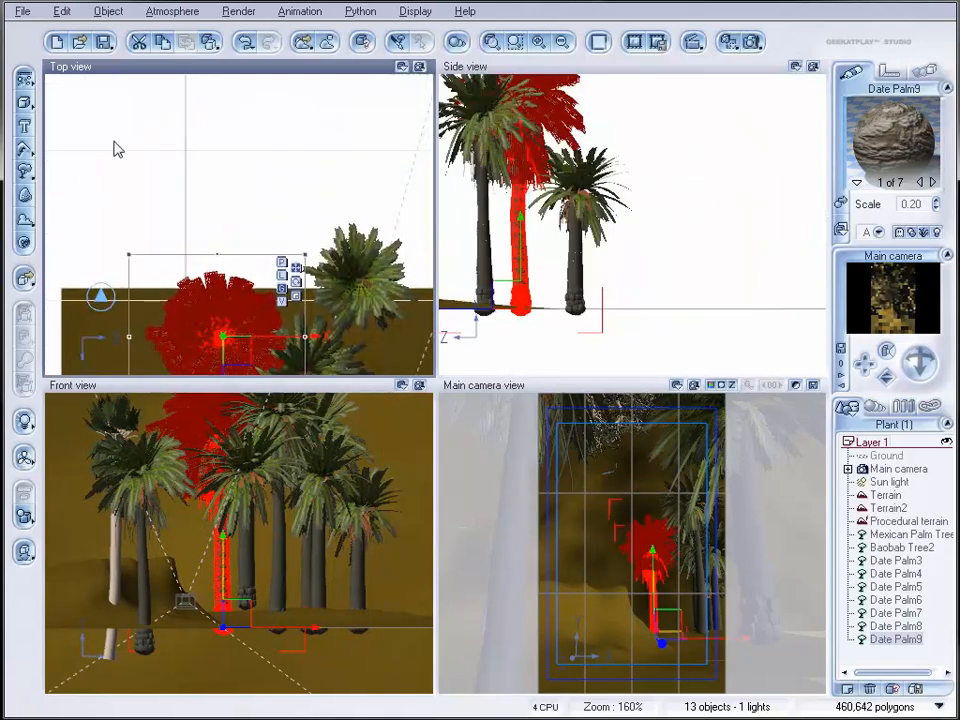
Step: Add an enlarged, partly sunken Summer Cherry Tree behind the background palms, and render a preview
click(22, 172)
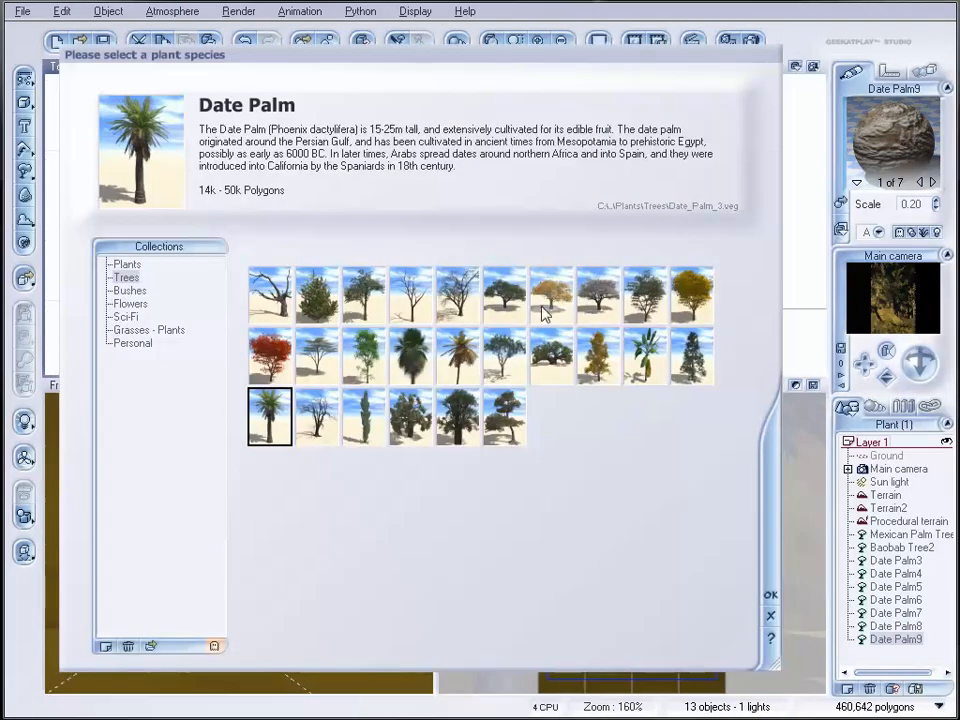
click(507, 306)
click(769, 600)
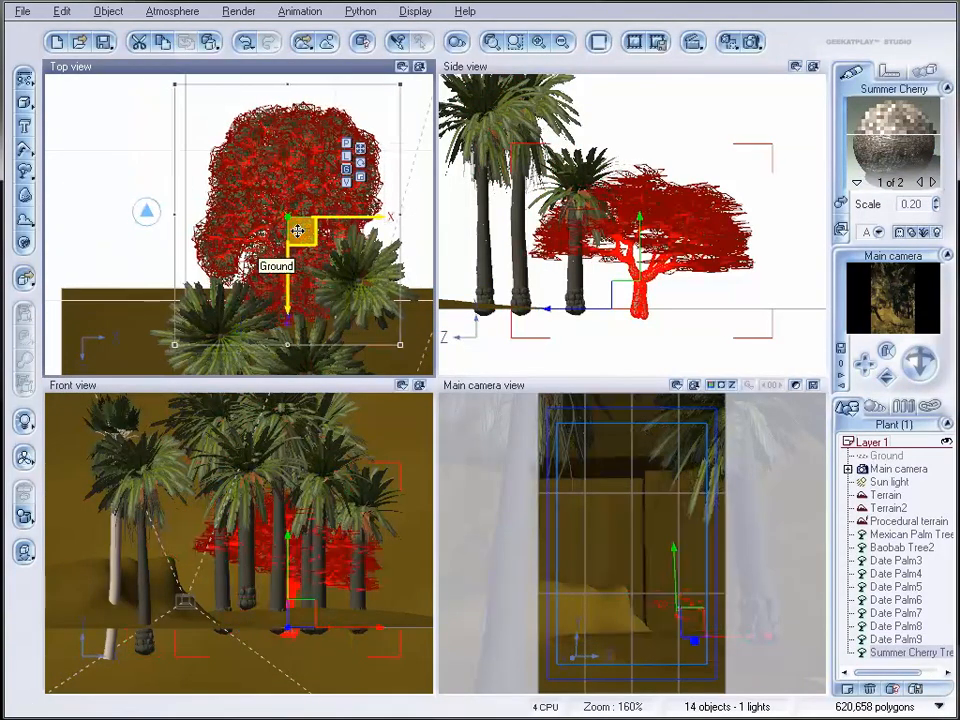
drag(753, 158, 957, 34)
drag(722, 227, 669, 329)
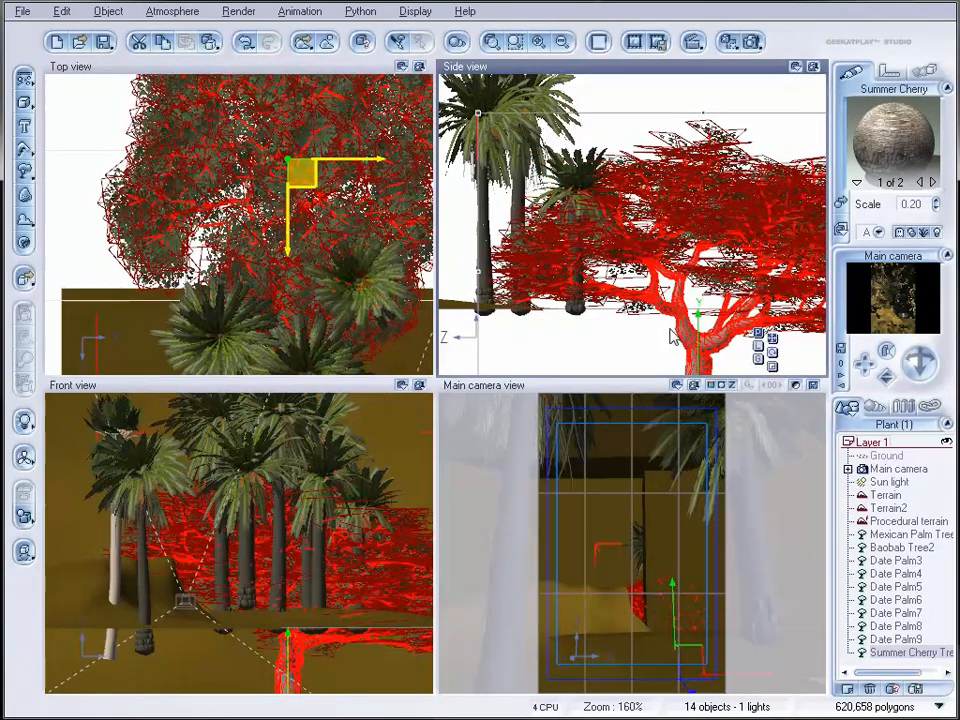
click(751, 41)
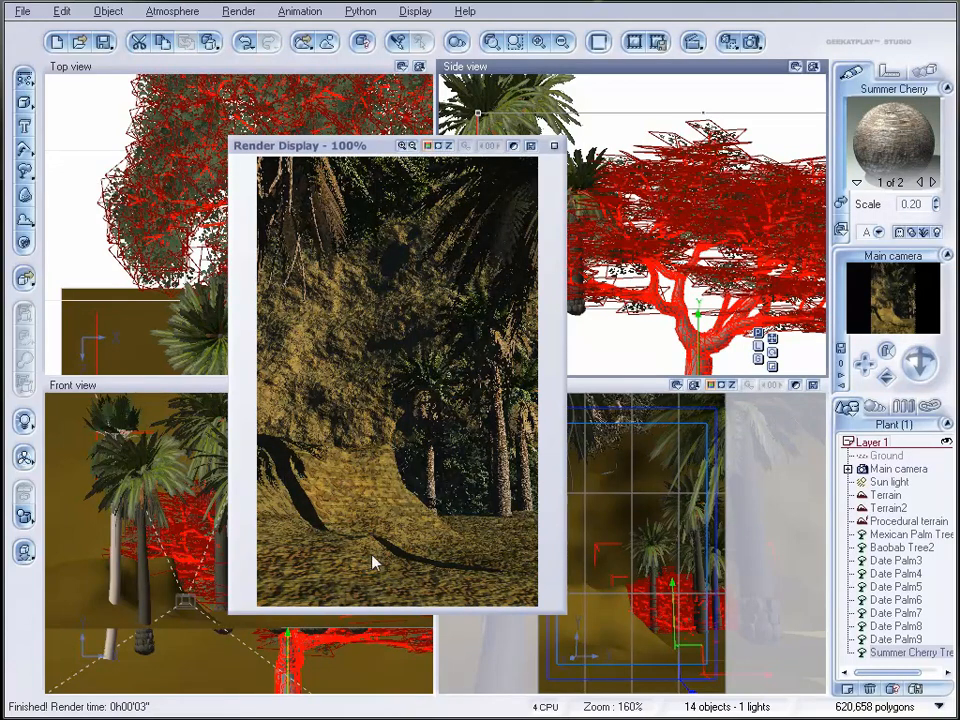
click(556, 146)
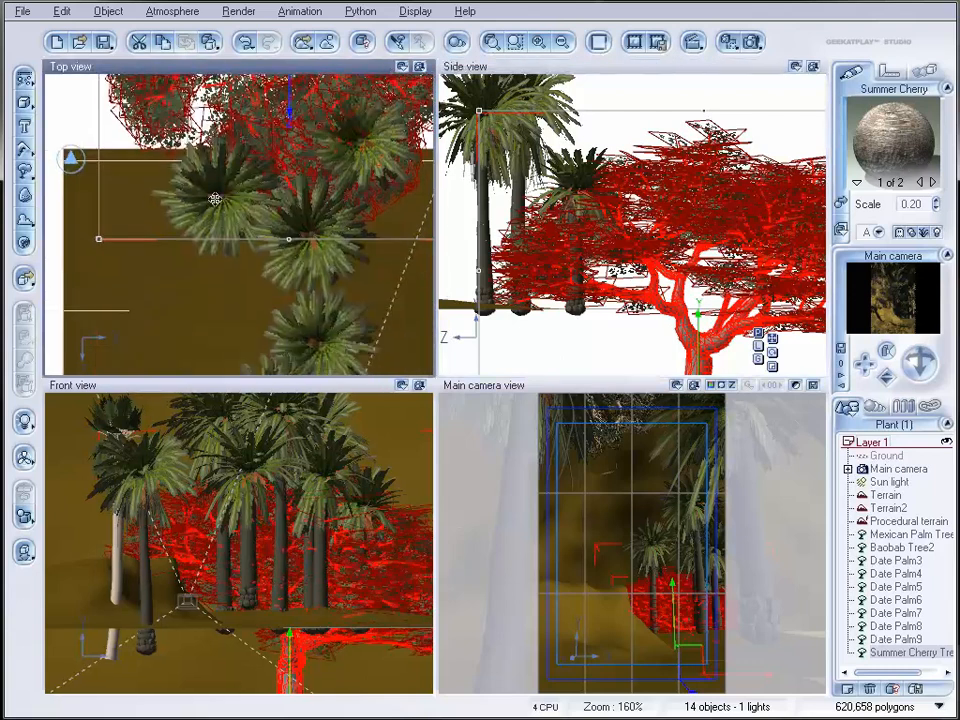
Step: Add a second Summer Cherry Tree behind the hill on the left side of the camera frame and raise it above the ground
right_drag(218, 328, 231, 129)
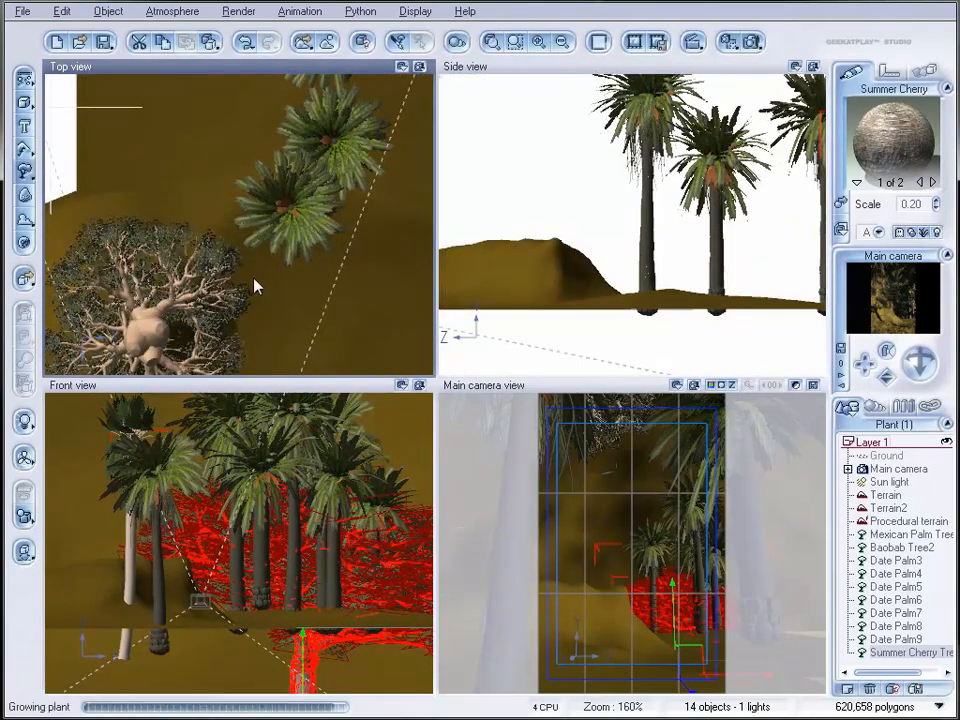
drag(246, 227, 77, 213)
drag(632, 306, 629, 251)
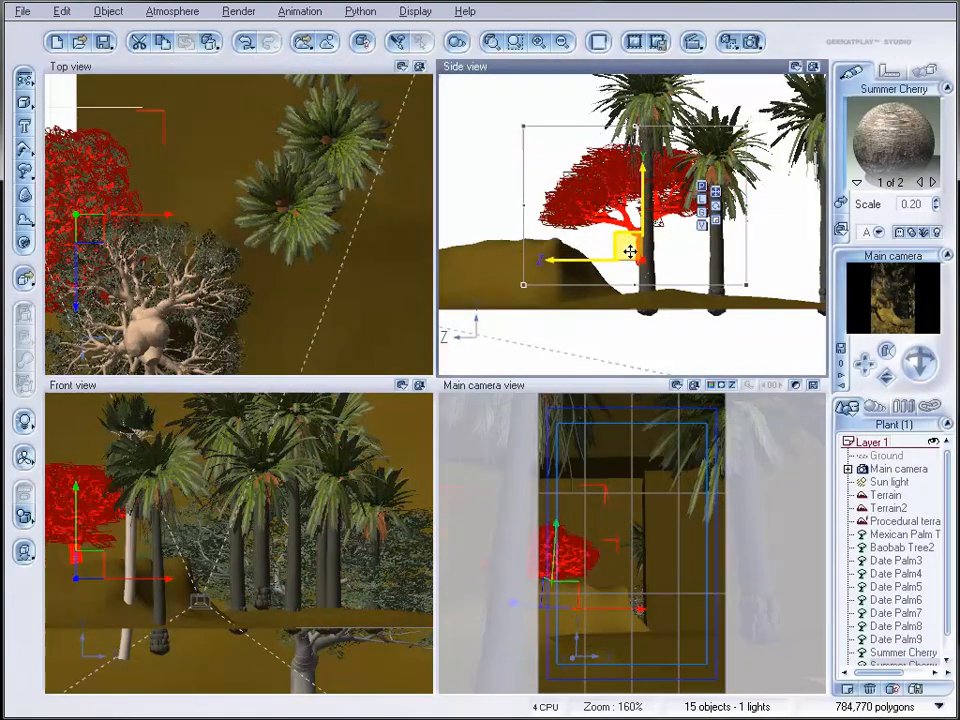
Step: Add a third Summer Cherry Tree at the right edge of the camera frame, between the foreground palm and the background grove
right_drag(355, 356, 341, 203)
click(26, 171)
drag(251, 229, 302, 208)
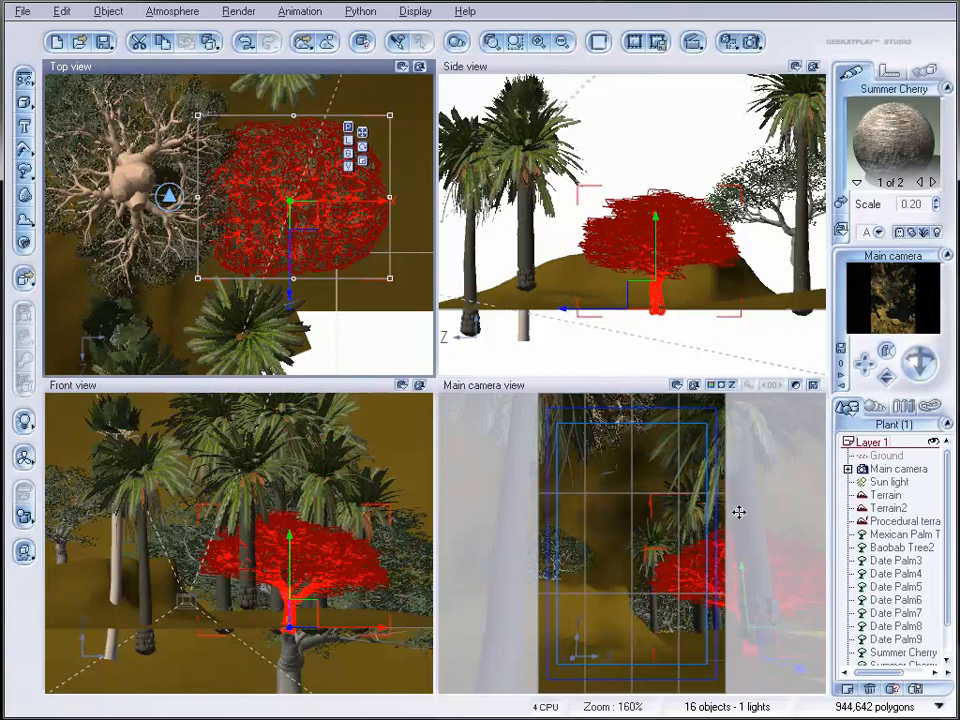
Step: Move all the palms, the baobab and the first two Summer Cherry Trees to Layer 2 and hide that layer
scroll(953, 578, down, 1)
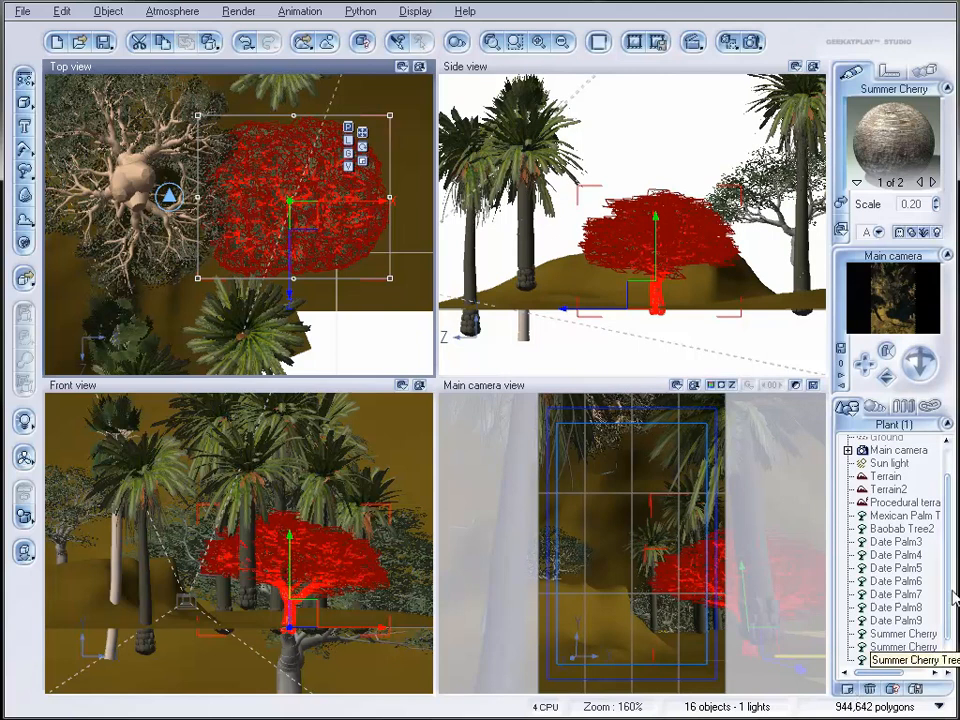
scroll(953, 598, down, 1)
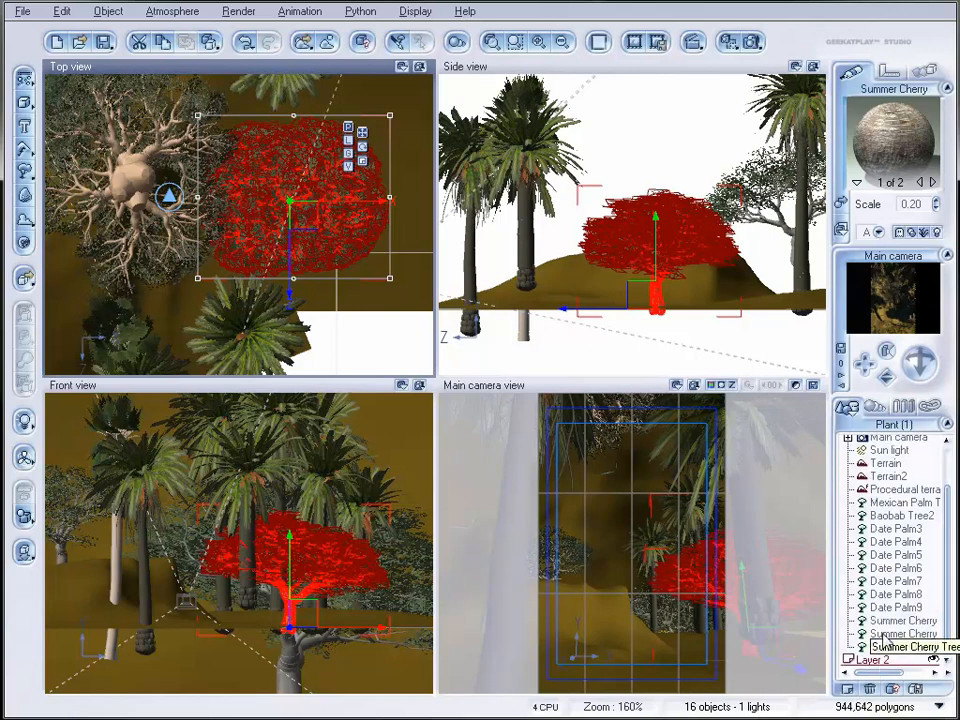
click(890, 502)
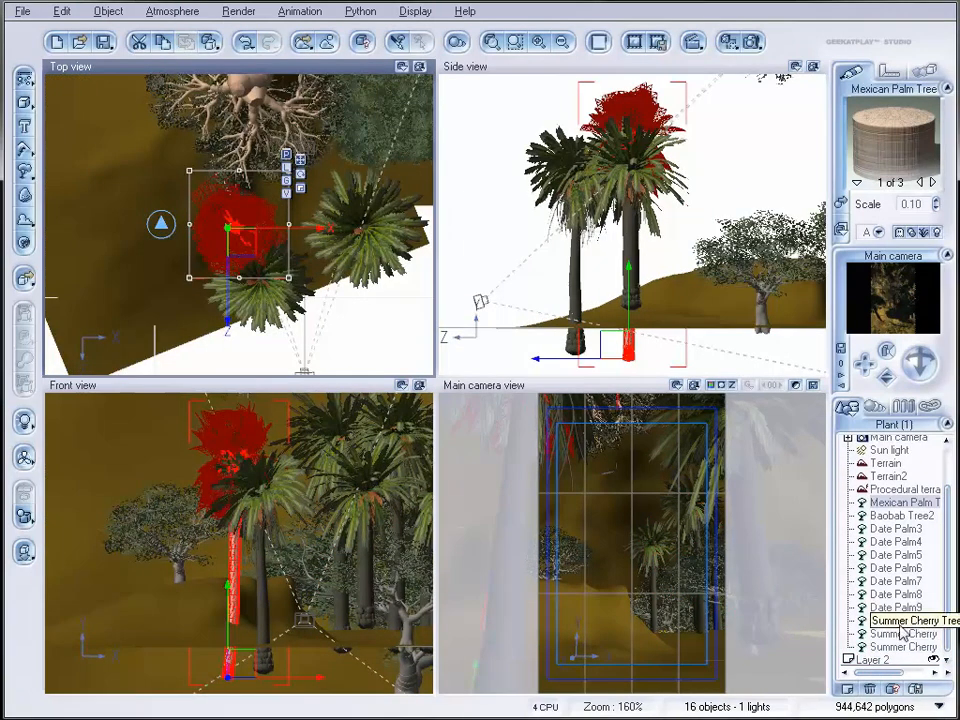
shift+click(905, 633)
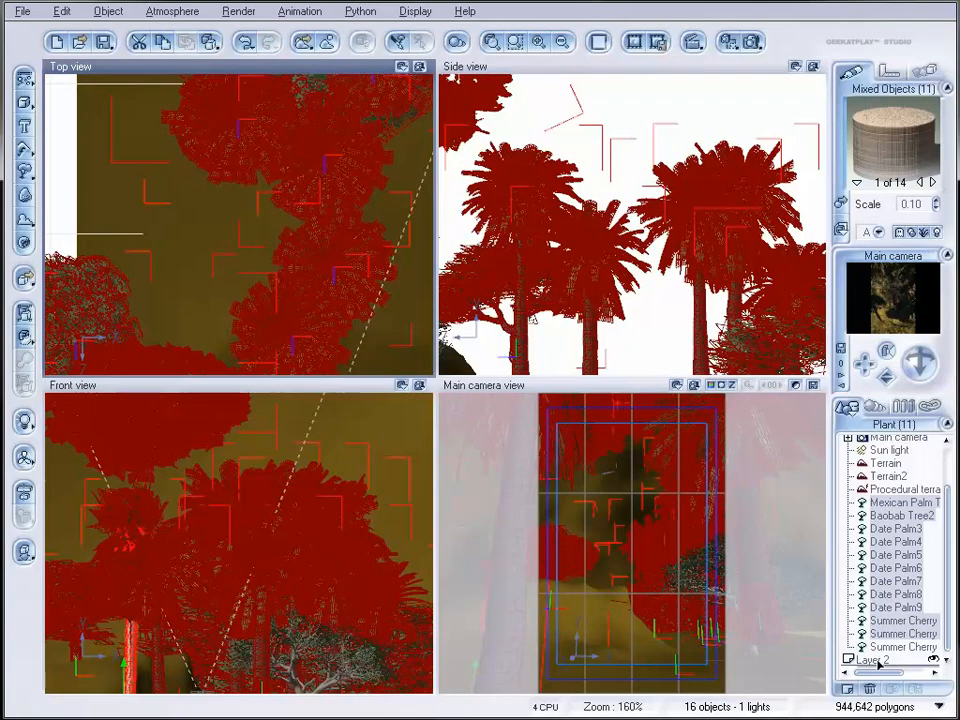
drag(877, 661, 878, 661)
click(934, 515)
click(934, 515)
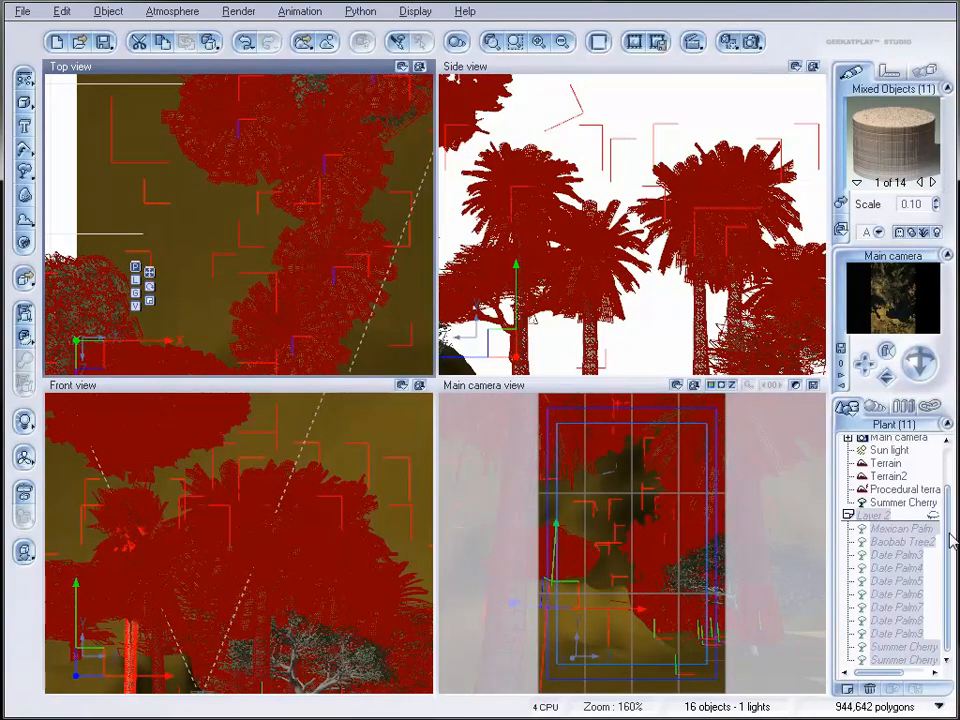
Step: Add the dark, dense-crowned broadleaf tree from the Trees collection to the scene
click(903, 502)
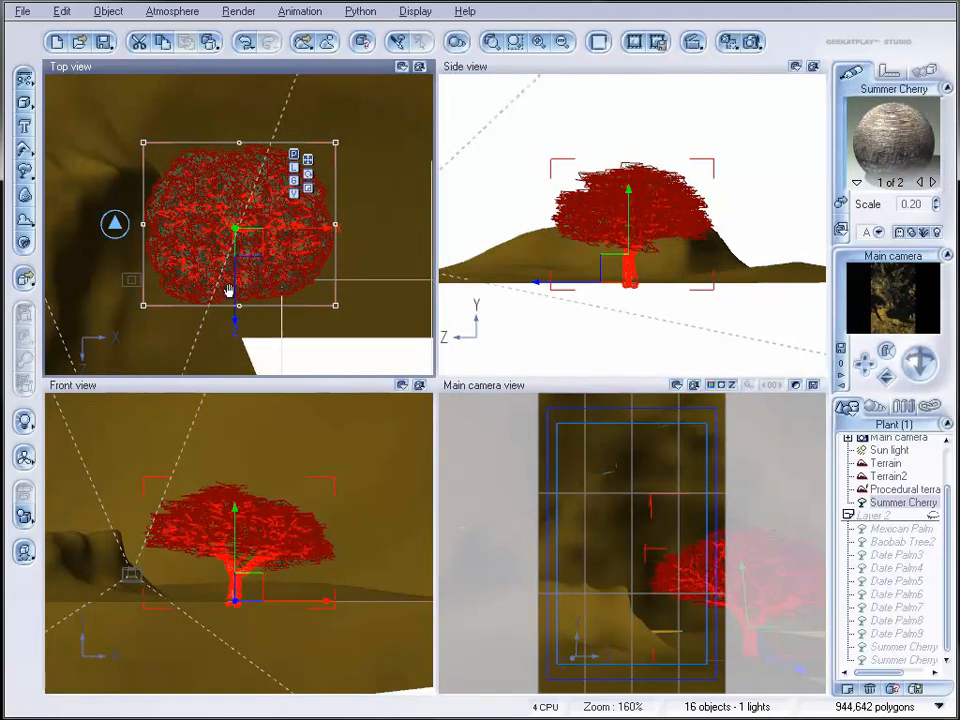
right_drag(220, 285, 339, 162)
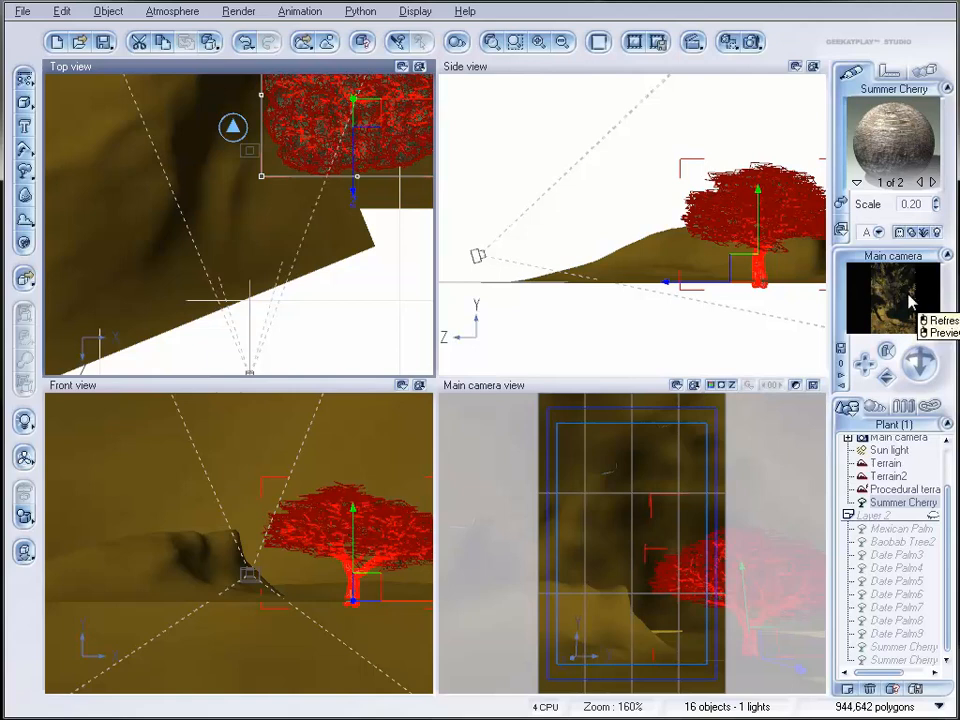
scroll(343, 231, up, 2)
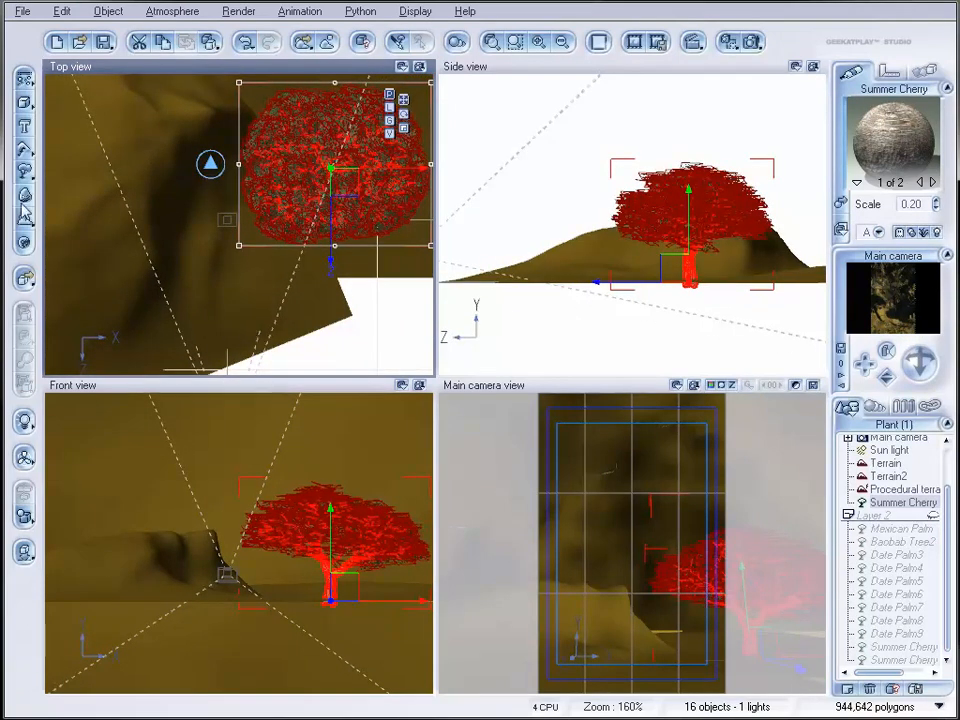
click(26, 172)
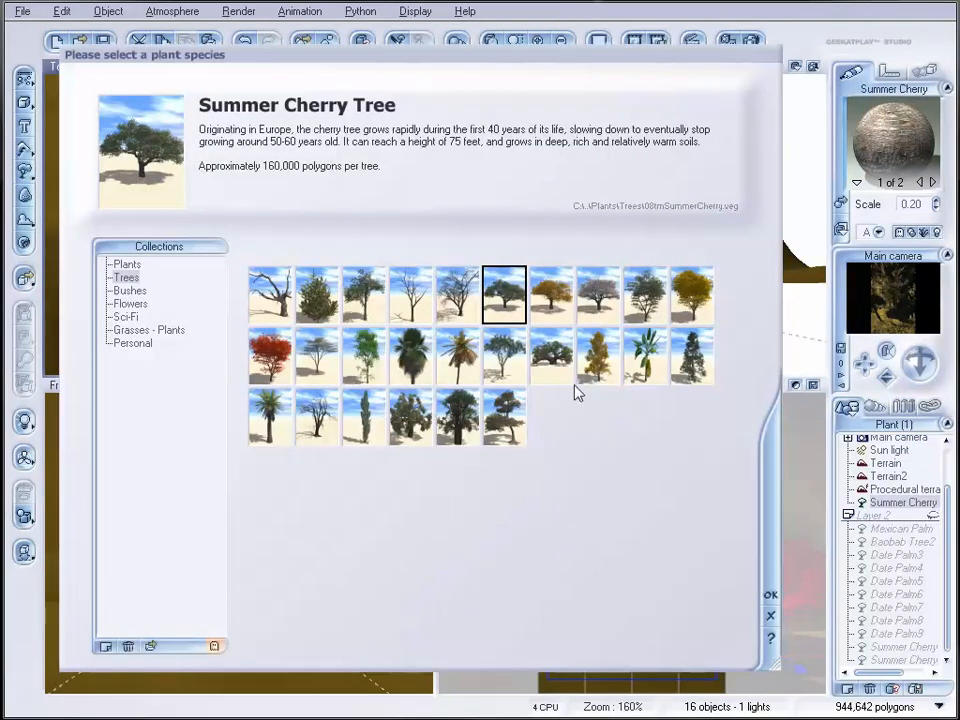
click(457, 416)
click(768, 595)
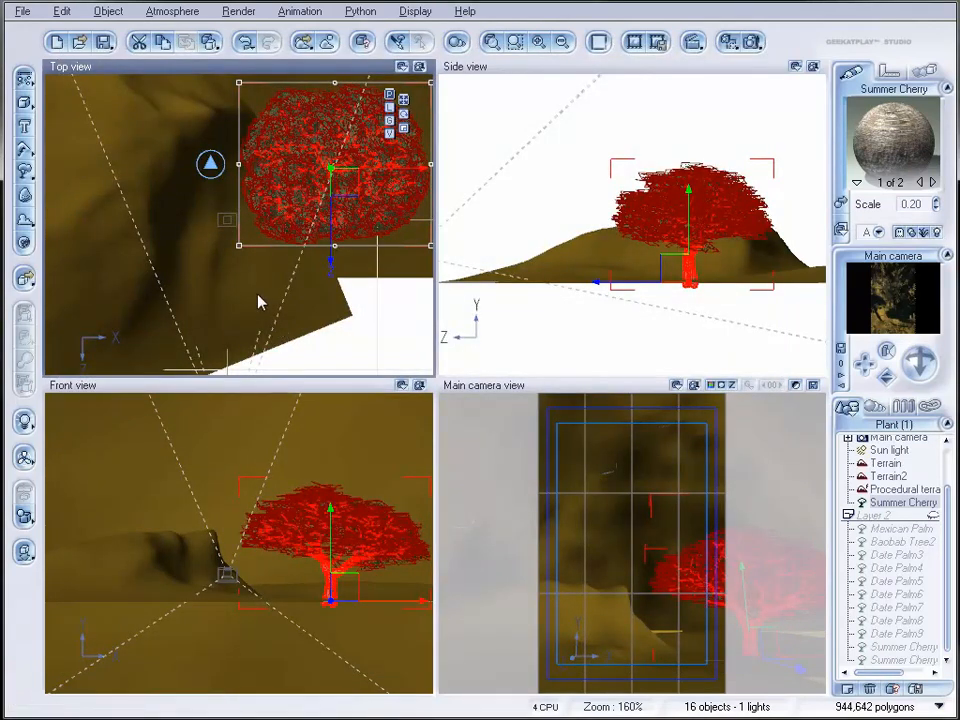
Step: Move the gnarly tree in front of the Summer Cherry Tree and reshape its branches in the plant editor with values -15 and +86
drag(322, 272, 317, 277)
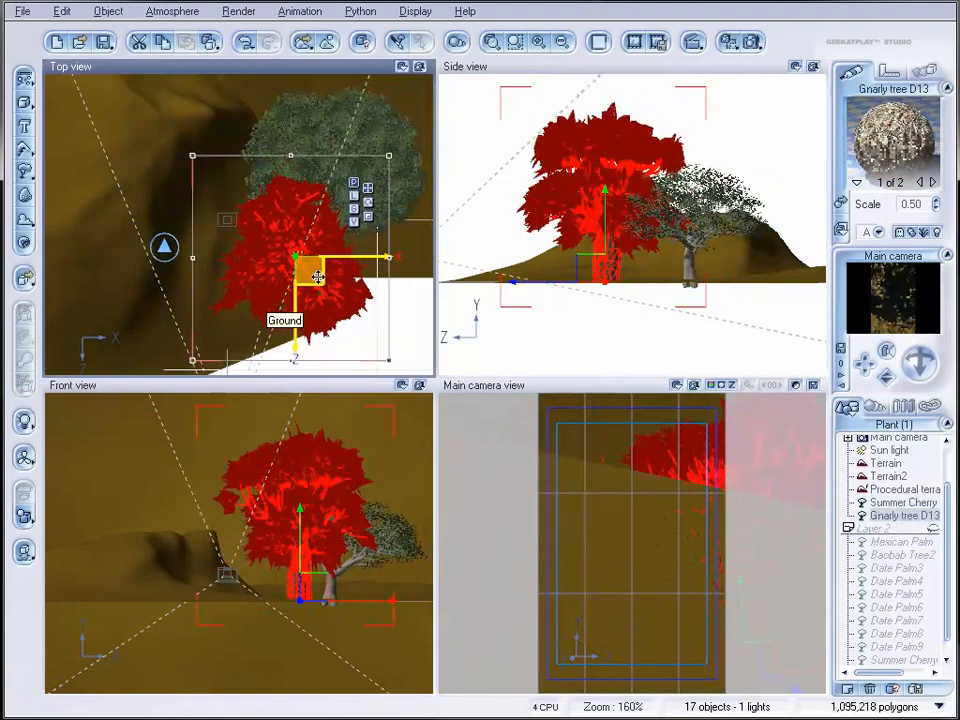
double_click(590, 260)
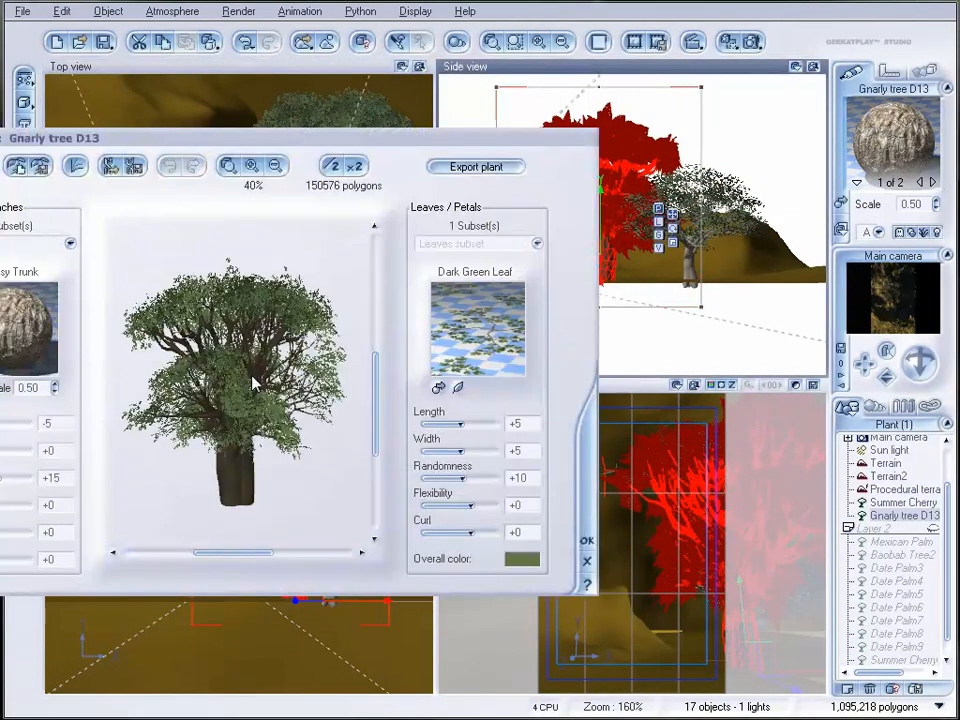
drag(1, 479, 23, 479)
drag(1, 424, 4, 424)
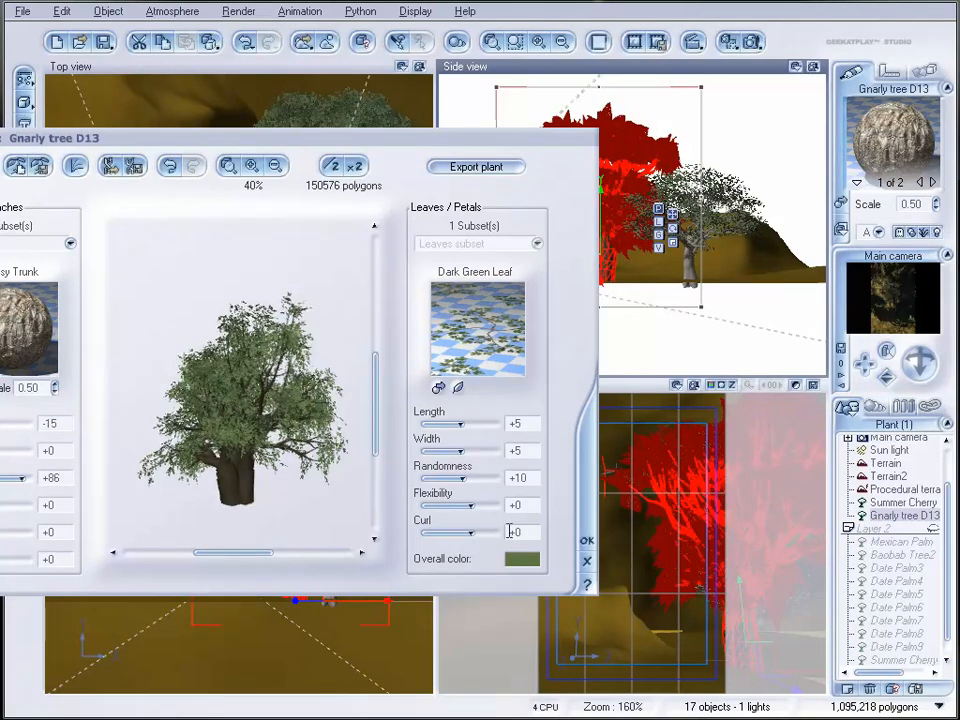
click(587, 542)
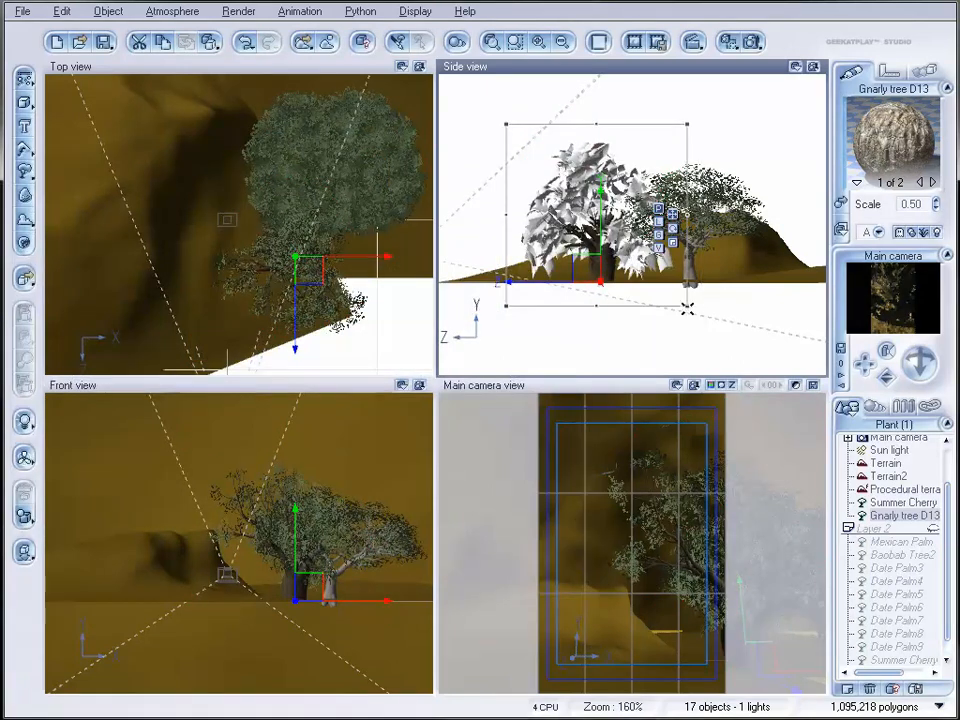
Step: Place a duplicate of the gnarly tree at the left edge of the camera frame and run a test render
drag(312, 275, 311, 247)
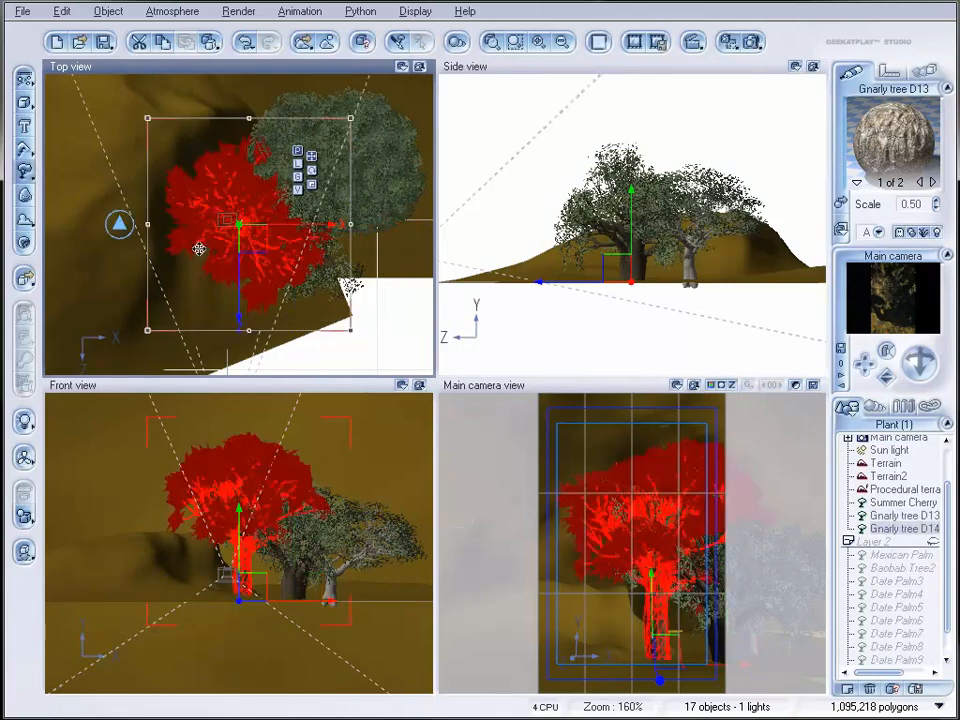
drag(250, 231, 147, 306)
click(657, 44)
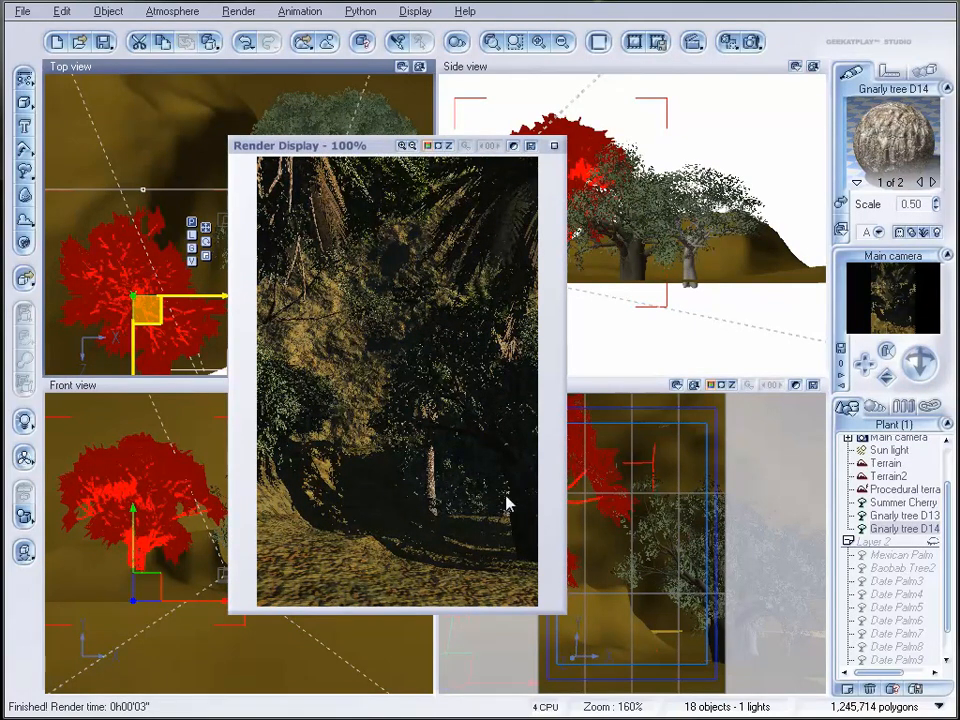
click(554, 145)
Step: Add an EcoSystem layer to the Rock and Grass material of the Terrain object
right_drag(349, 274, 304, 266)
scroll(232, 235, up, 6)
right_drag(288, 182, 315, 155)
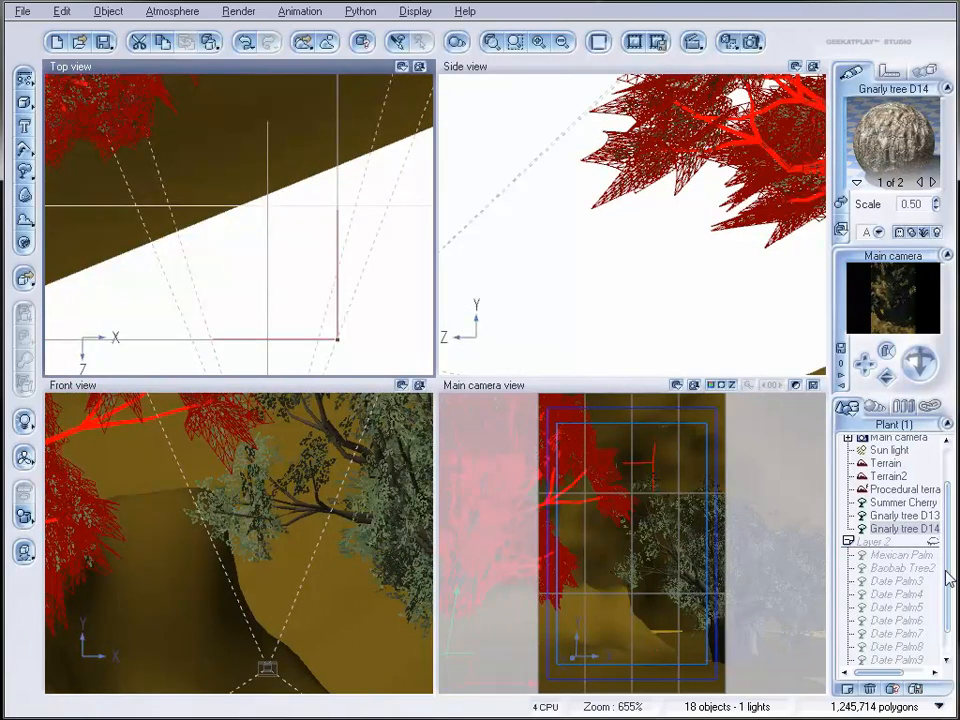
click(890, 465)
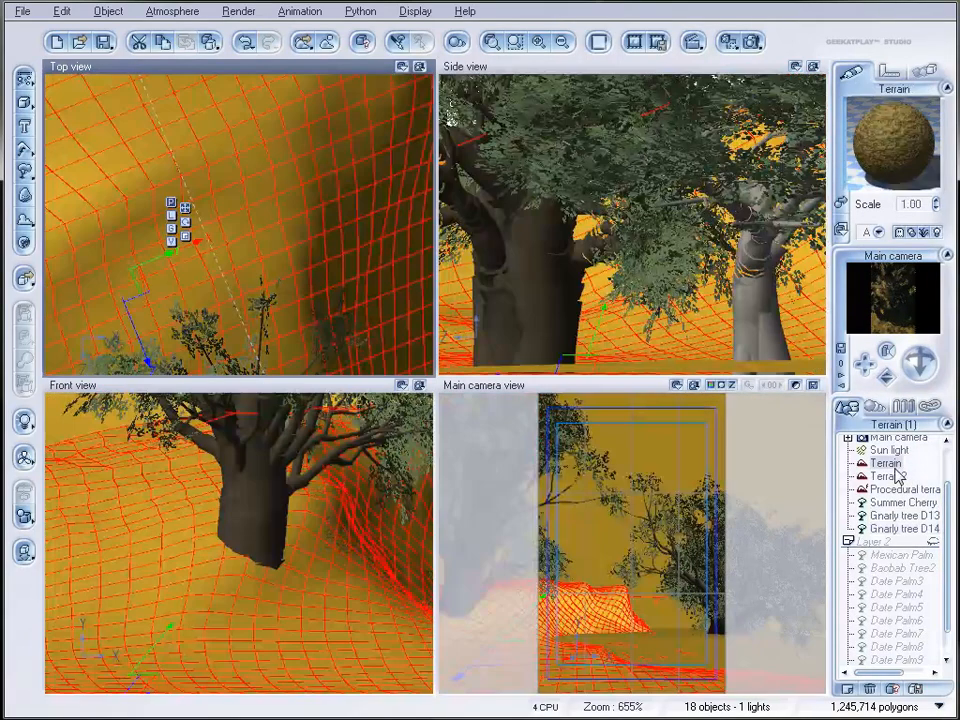
right_drag(371, 293, 141, 86)
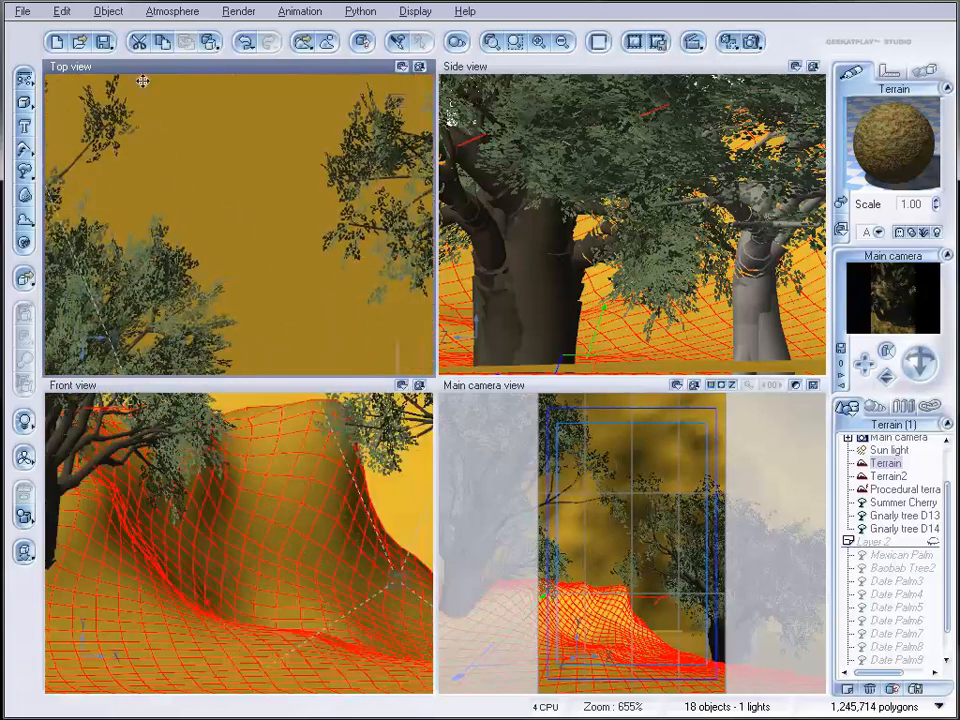
right_drag(321, 315, 235, 268)
scroll(233, 268, down, 2)
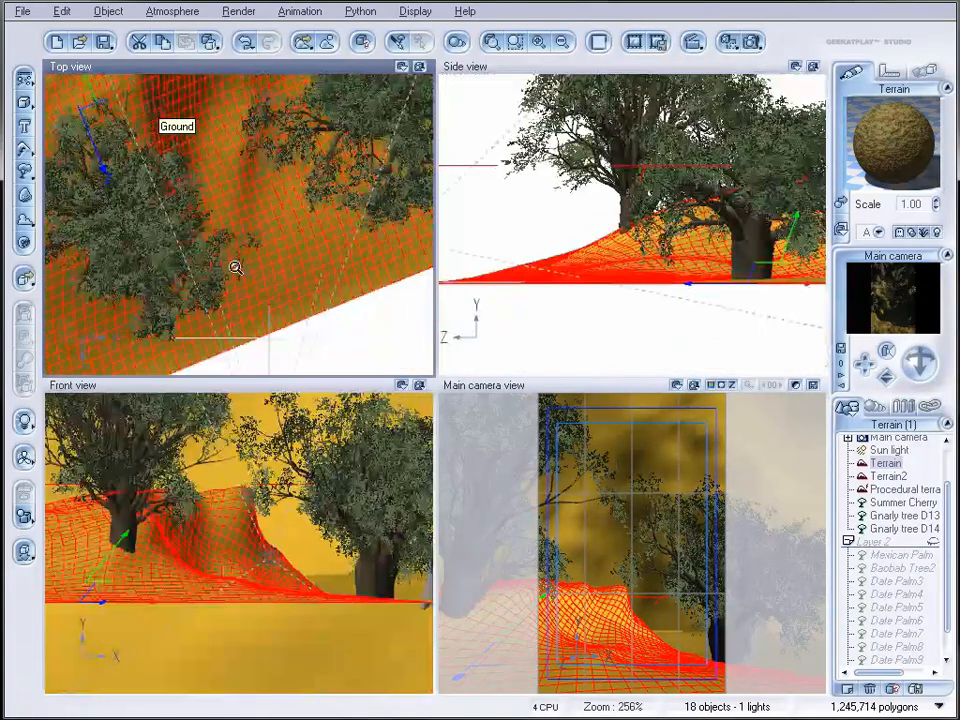
right_click(918, 156)
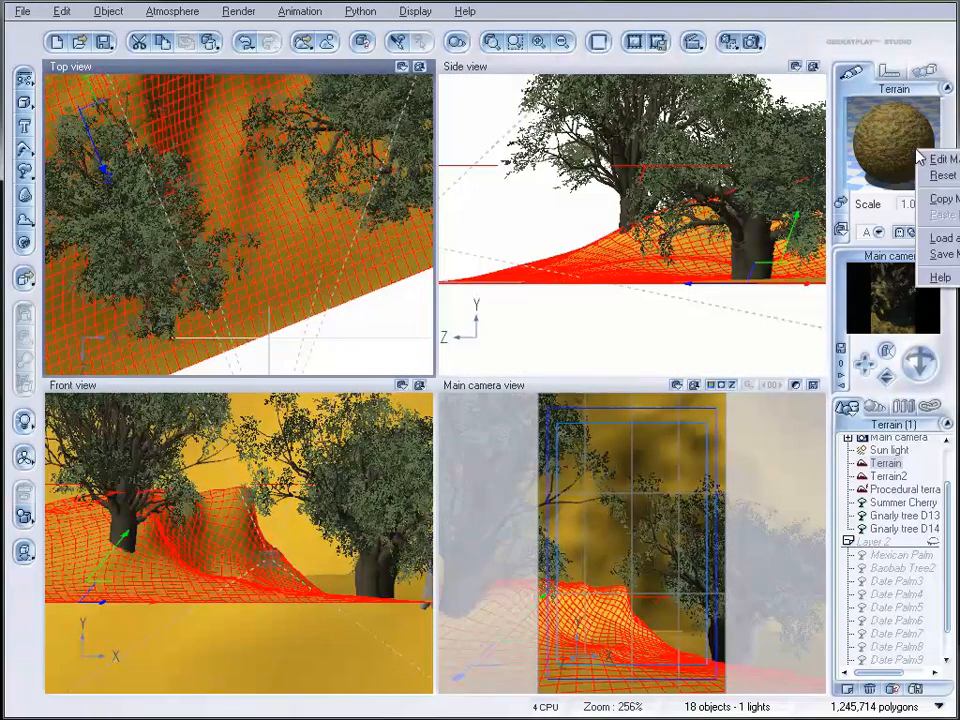
click(945, 159)
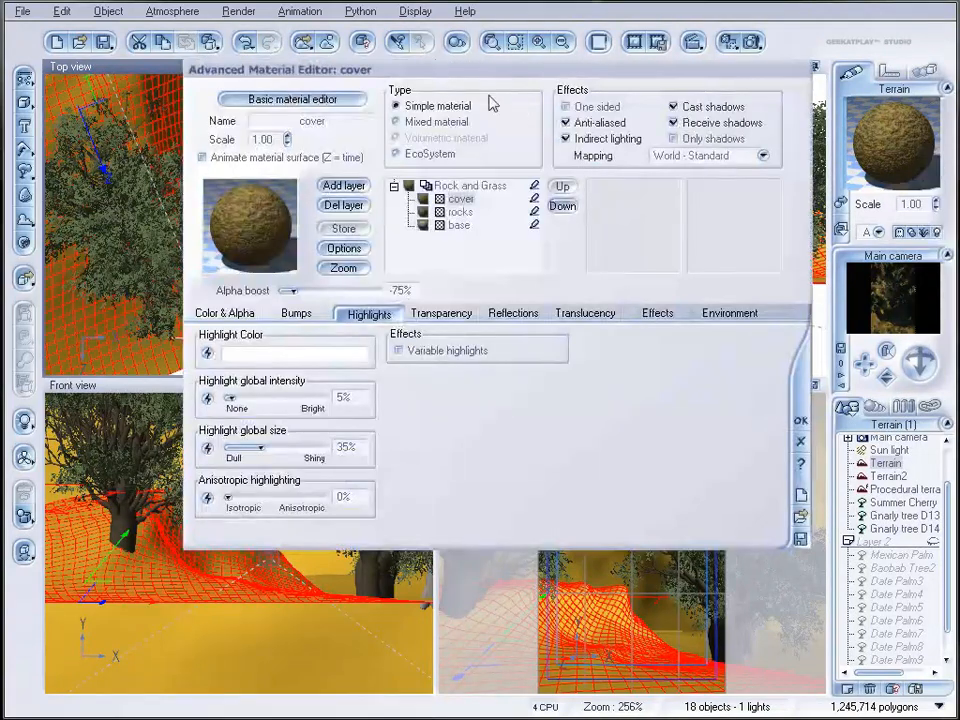
click(458, 187)
click(405, 154)
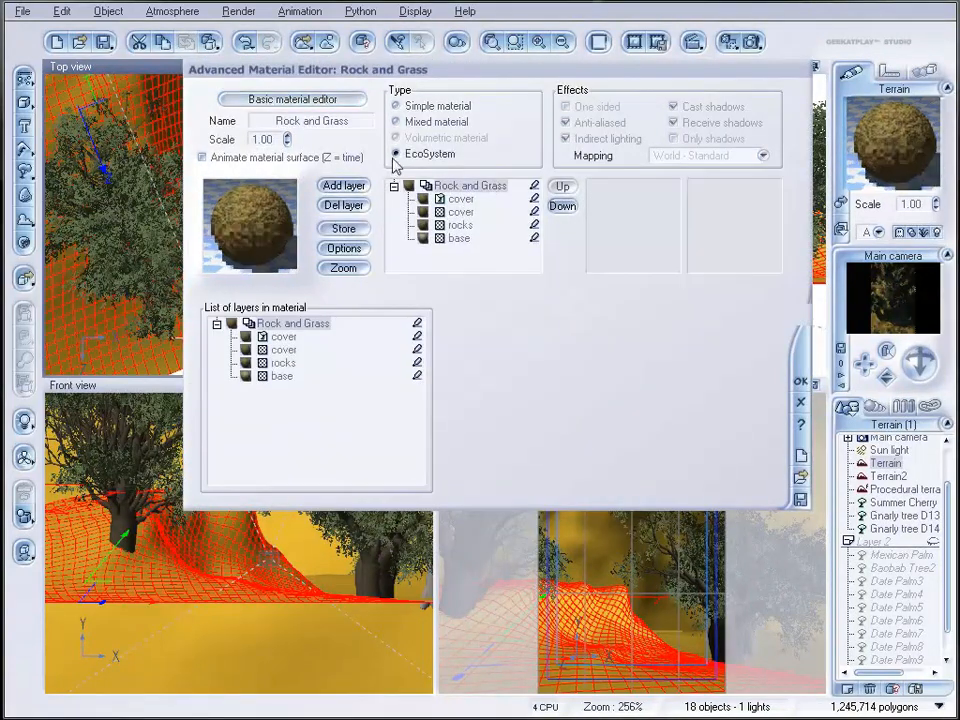
Step: Add Long Grass from the Grasses - Plants collection to the new EcoSystem layer's population
click(455, 200)
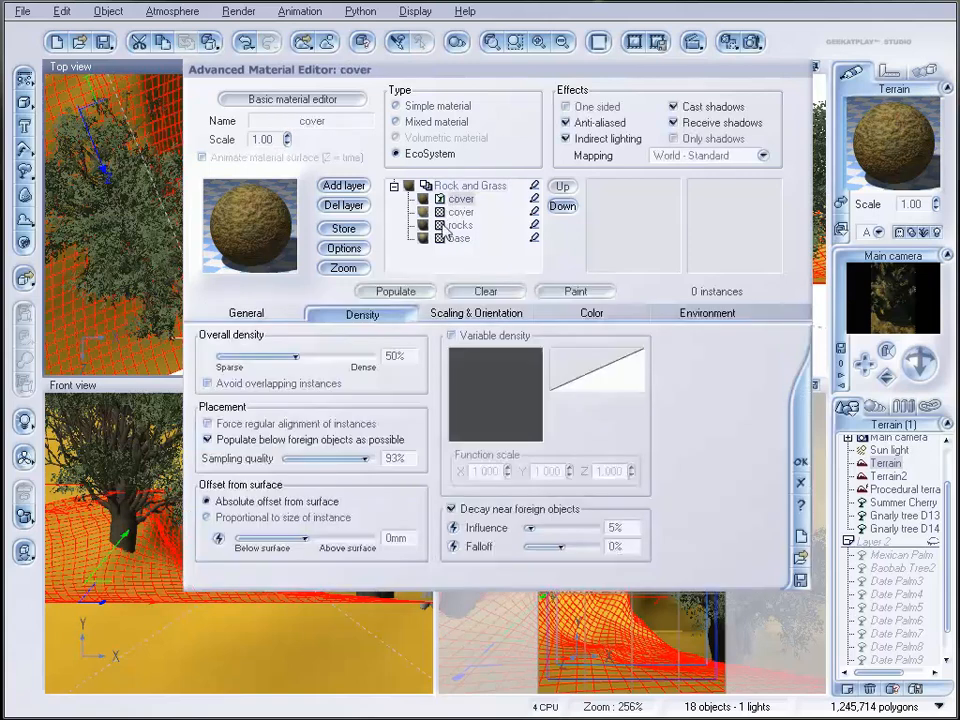
click(247, 314)
click(386, 565)
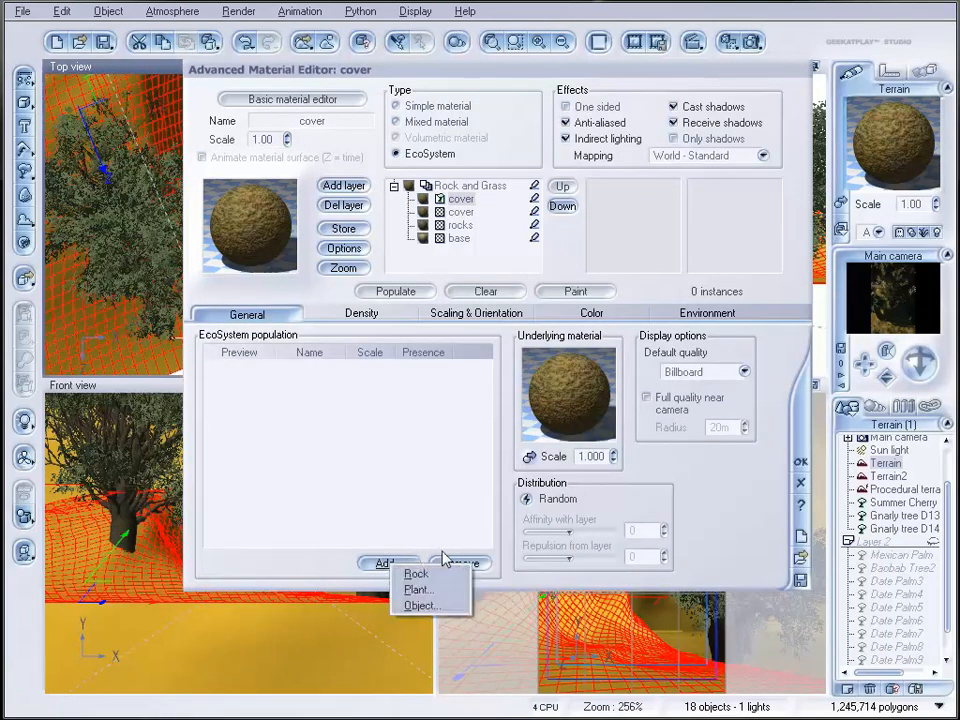
click(414, 591)
click(158, 330)
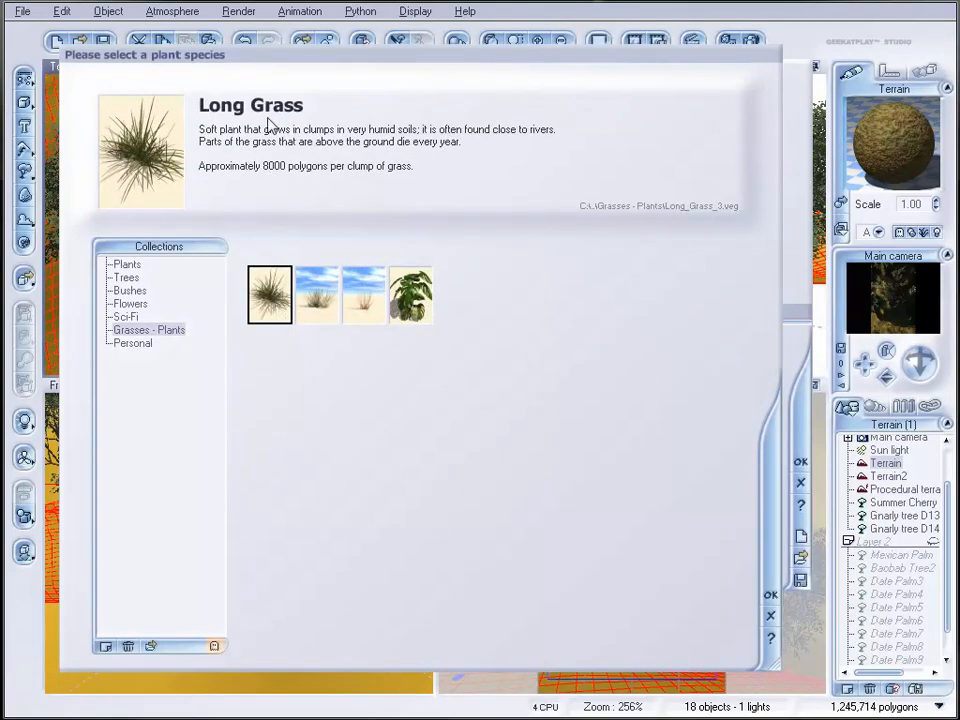
click(770, 598)
Step: Paint a first patch of Long Grass on the terrain with the EcoSystem Painter's Brush tool, and turn off the density limit
drag(385, 77, 583, 43)
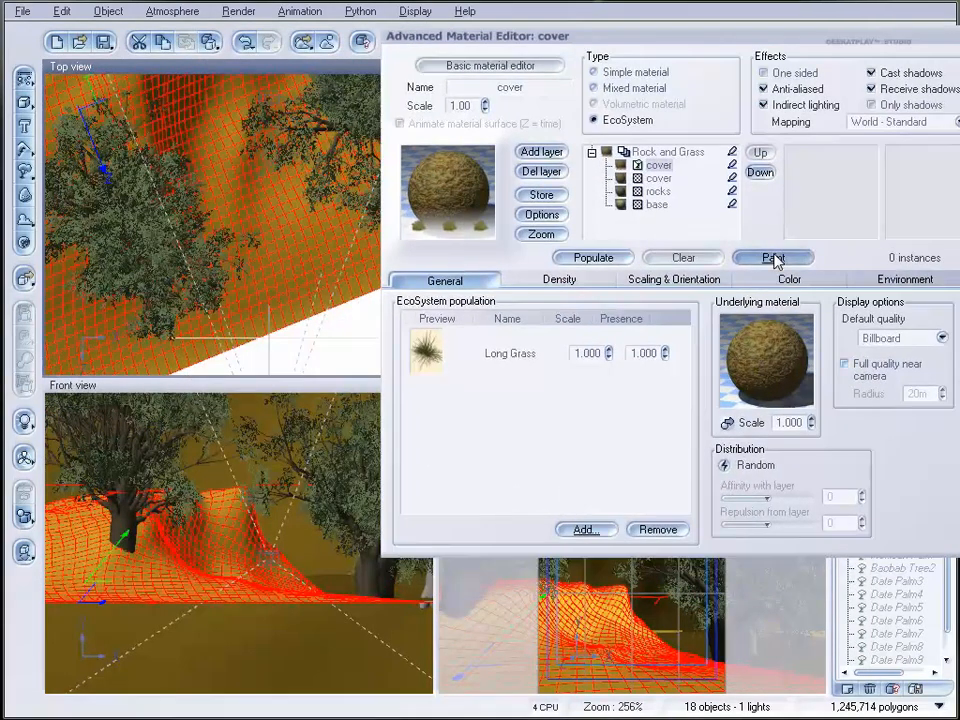
click(773, 258)
drag(265, 45, 351, 32)
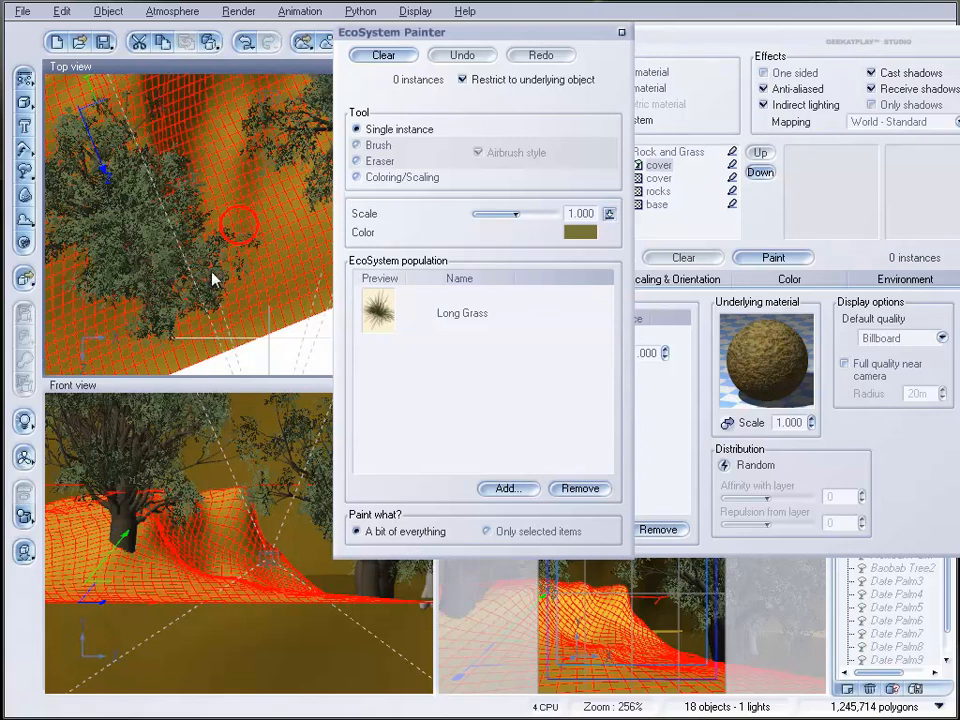
click(378, 145)
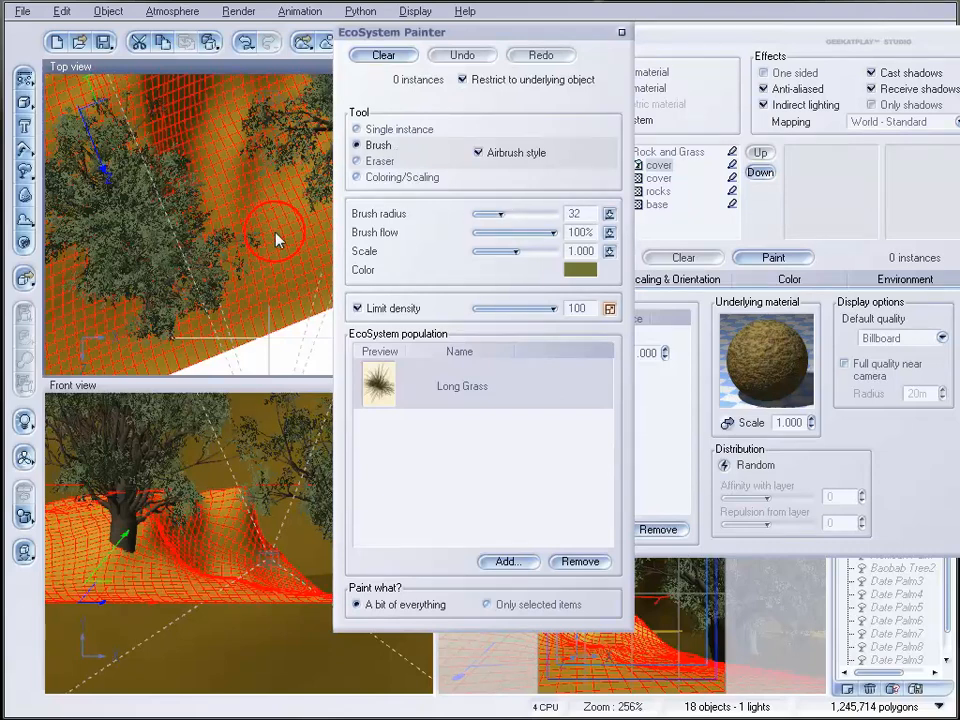
mouse_move(246, 242)
mouse_down()
mouse_move(289, 268)
mouse_move(246, 274)
mouse_move(253, 268)
mouse_move(274, 279)
mouse_move(268, 285)
mouse_move(330, 285)
mouse_up()
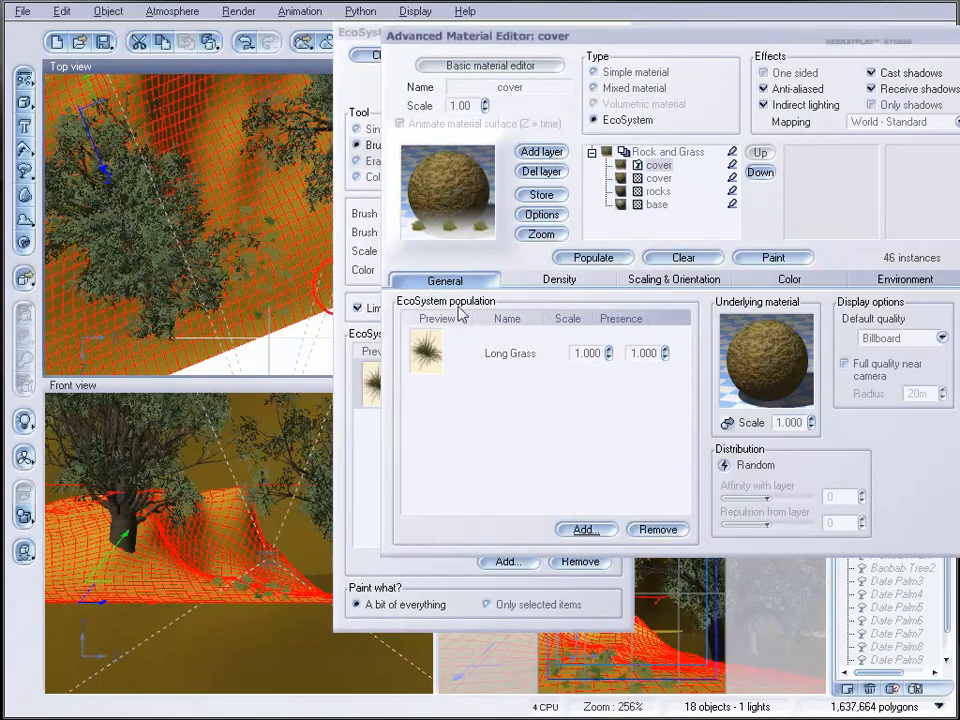
click(372, 307)
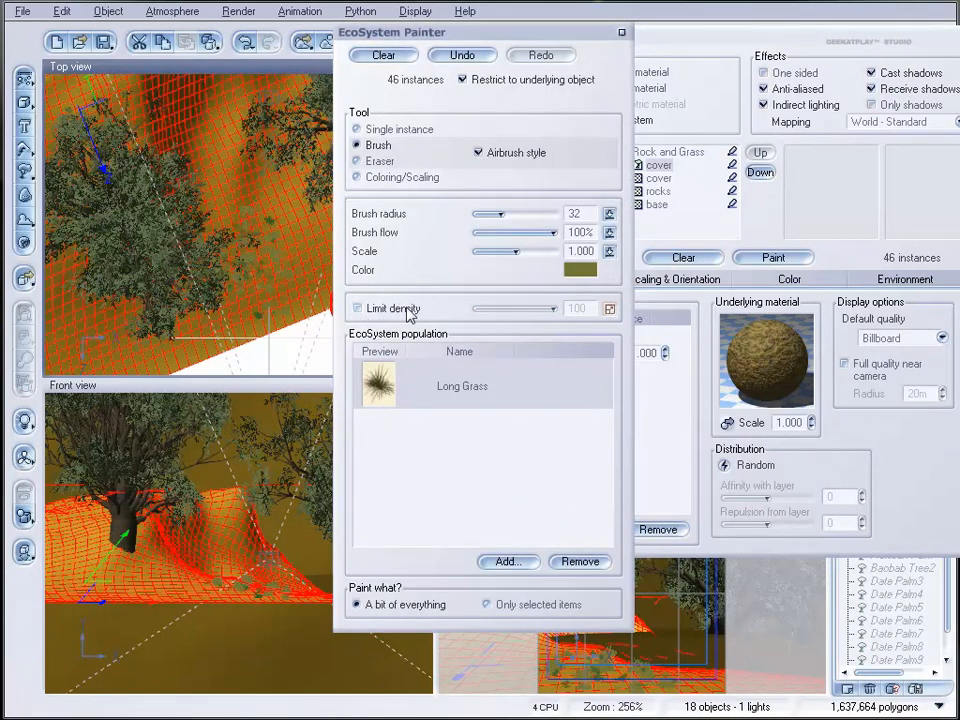
Step: Brush dense Long Grass across the terrain's foreground, from beneath the right-hand trees to the slope by the left gnarly tree
mouse_move(215, 210)
mouse_down()
mouse_move(200, 195)
mouse_move(215, 150)
mouse_move(296, 200)
mouse_move(253, 208)
mouse_move(171, 176)
mouse_move(143, 128)
mouse_move(231, 232)
mouse_move(180, 115)
mouse_move(268, 204)
mouse_move(310, 95)
mouse_move(291, 199)
mouse_up()
right_drag(291, 199, 133, 267)
mouse_move(176, 207)
mouse_down()
mouse_move(105, 235)
mouse_move(80, 205)
mouse_move(238, 225)
mouse_up()
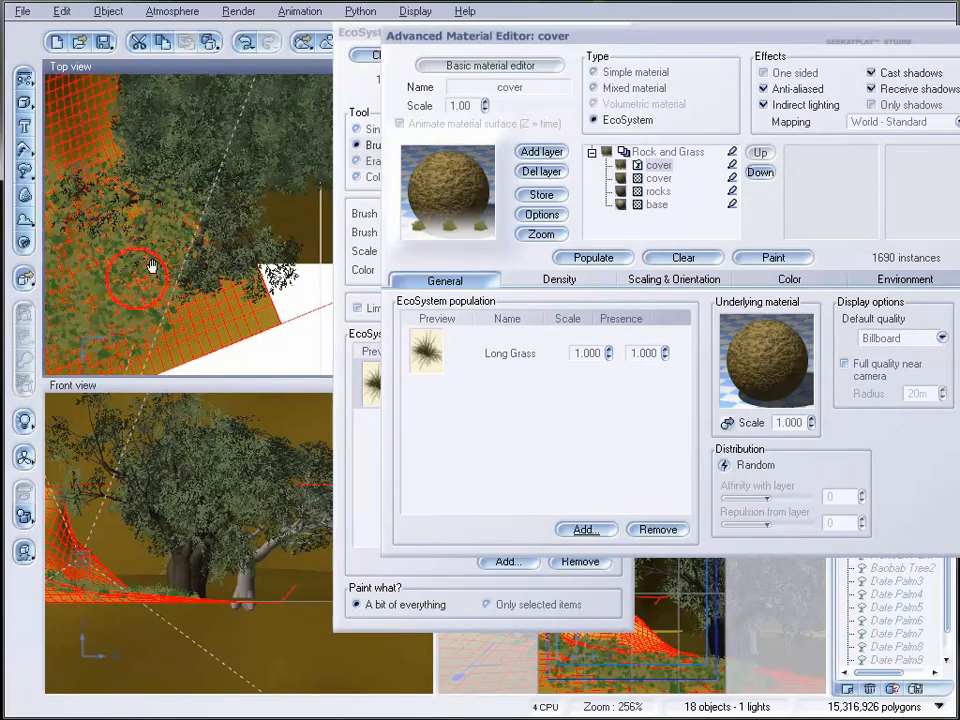
right_drag(128, 304, 188, 238)
mouse_move(147, 241)
mouse_down()
mouse_move(103, 208)
mouse_move(210, 208)
mouse_up()
right_drag(162, 183, 195, 299)
right_drag(68, 188, 144, 281)
mouse_move(160, 218)
mouse_down()
mouse_move(160, 105)
mouse_move(150, 90)
mouse_move(120, 95)
mouse_move(158, 214)
mouse_move(140, 205)
mouse_move(125, 90)
mouse_move(274, 137)
mouse_move(270, 175)
mouse_move(294, 165)
mouse_move(250, 130)
mouse_move(289, 225)
mouse_up()
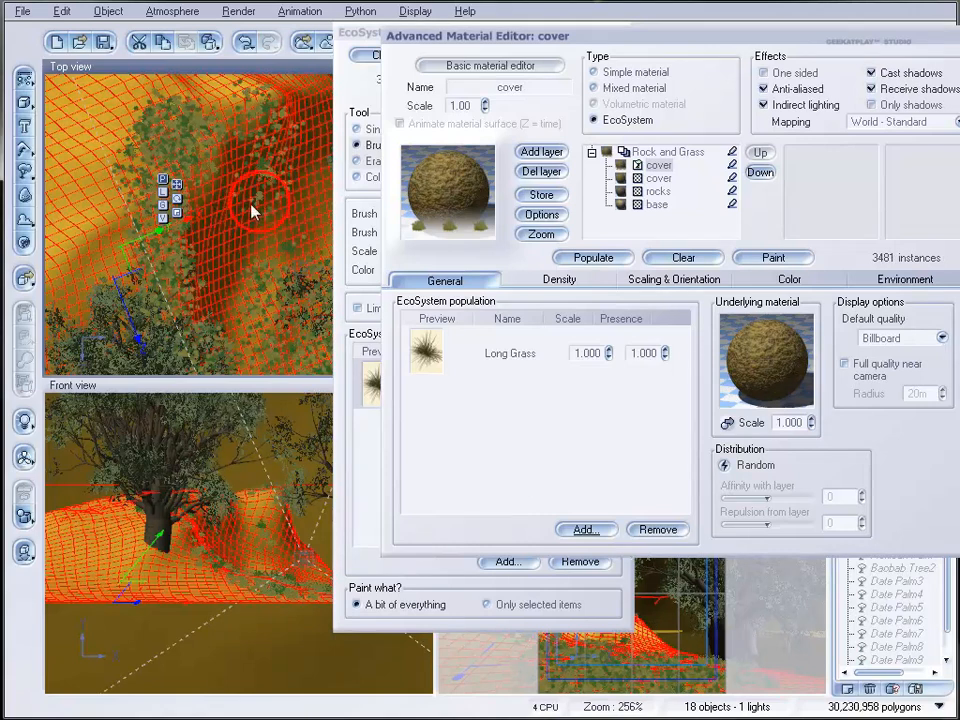
Step: Extend the painted Long Grass up the steep slope and over the crest of the hill
right_drag(261, 208, 126, 214)
drag(180, 155, 130, 125)
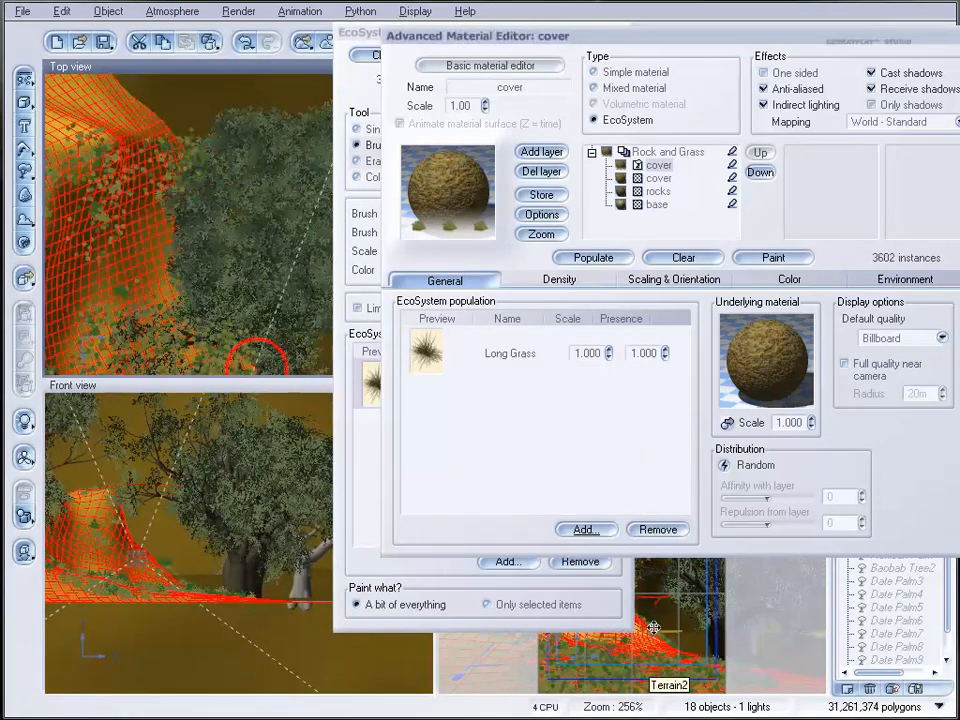
mouse_move(143, 269)
mouse_down()
mouse_move(144, 208)
mouse_move(207, 284)
mouse_move(146, 240)
mouse_move(186, 288)
mouse_up()
right_drag(128, 307, 282, 346)
drag(196, 222, 192, 221)
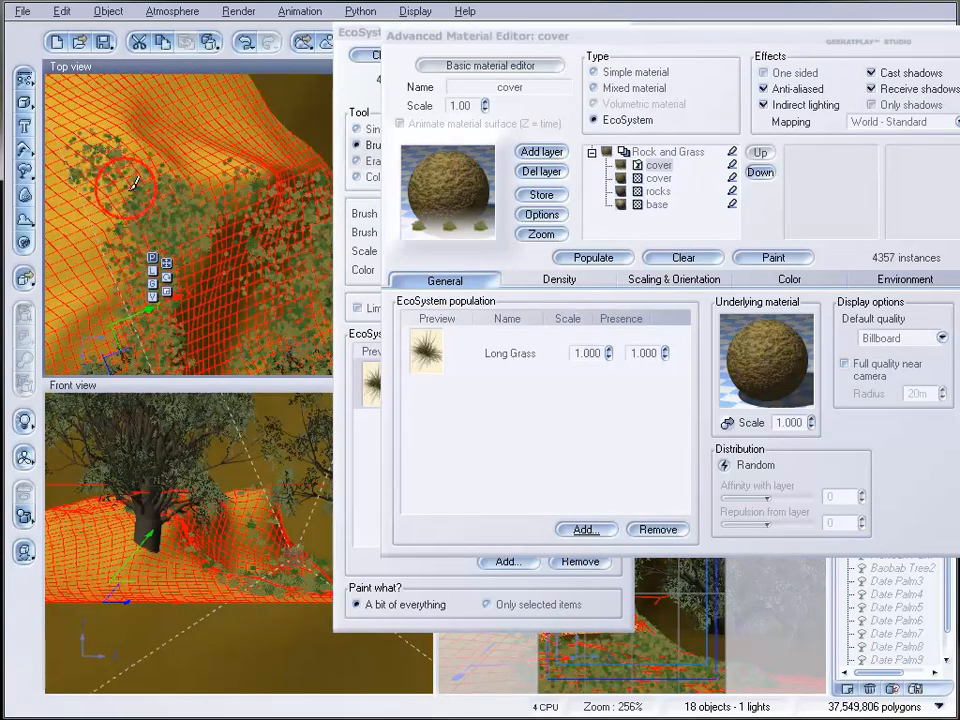
mouse_move(137, 284)
mouse_down()
mouse_move(110, 240)
mouse_move(117, 188)
mouse_move(150, 145)
mouse_up()
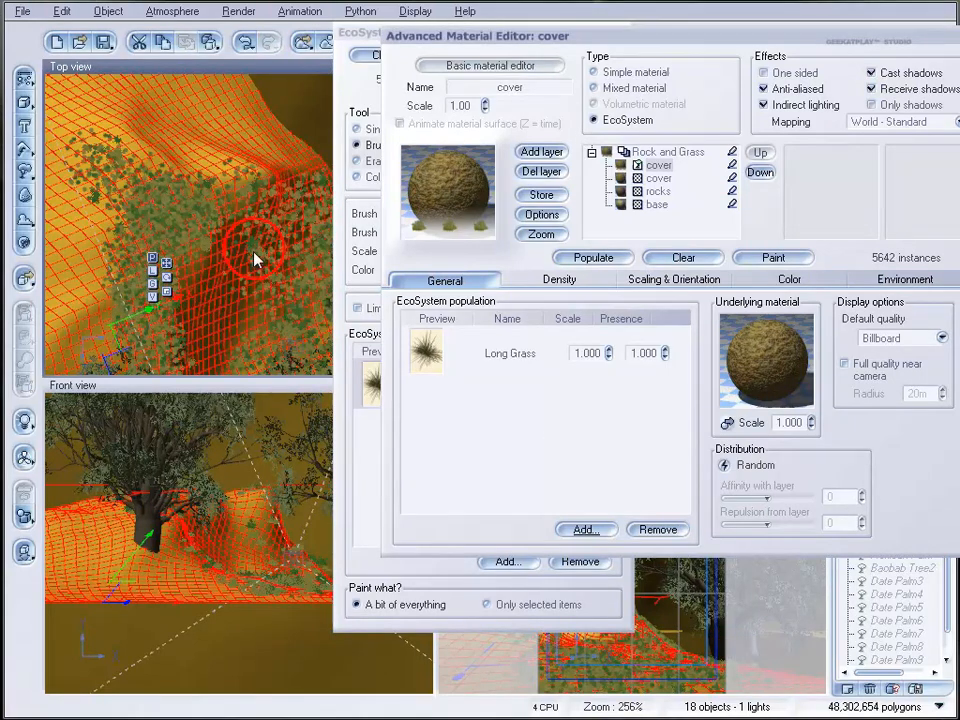
Step: Fill the remaining bare areas of the foreground and the hill's steep face with more brushed Long Grass
scroll(250, 205, down, 4)
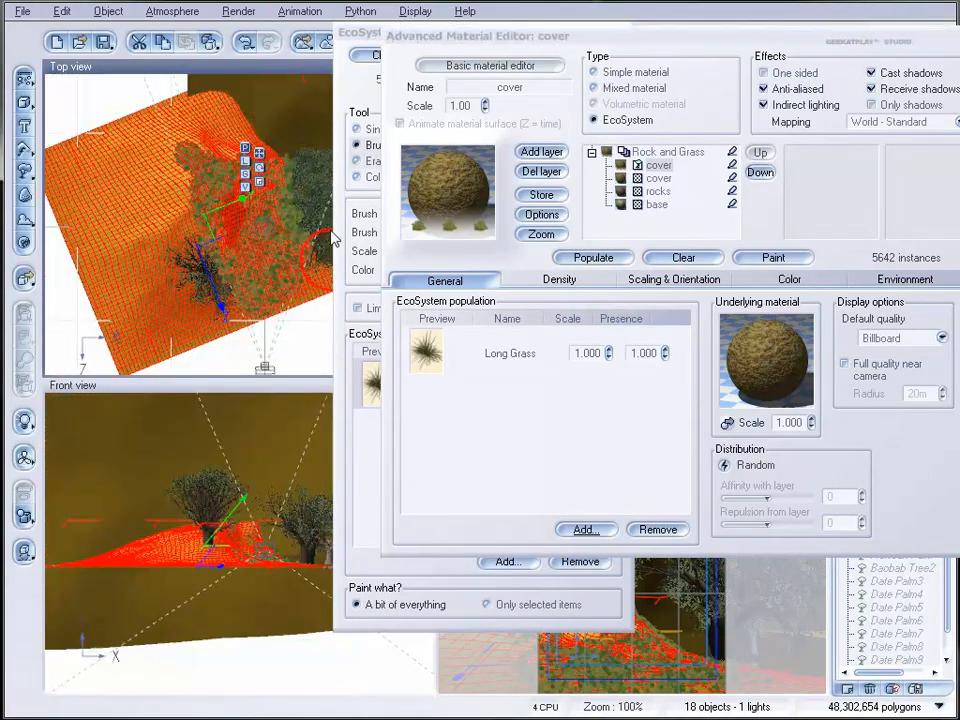
right_drag(266, 233, 198, 247)
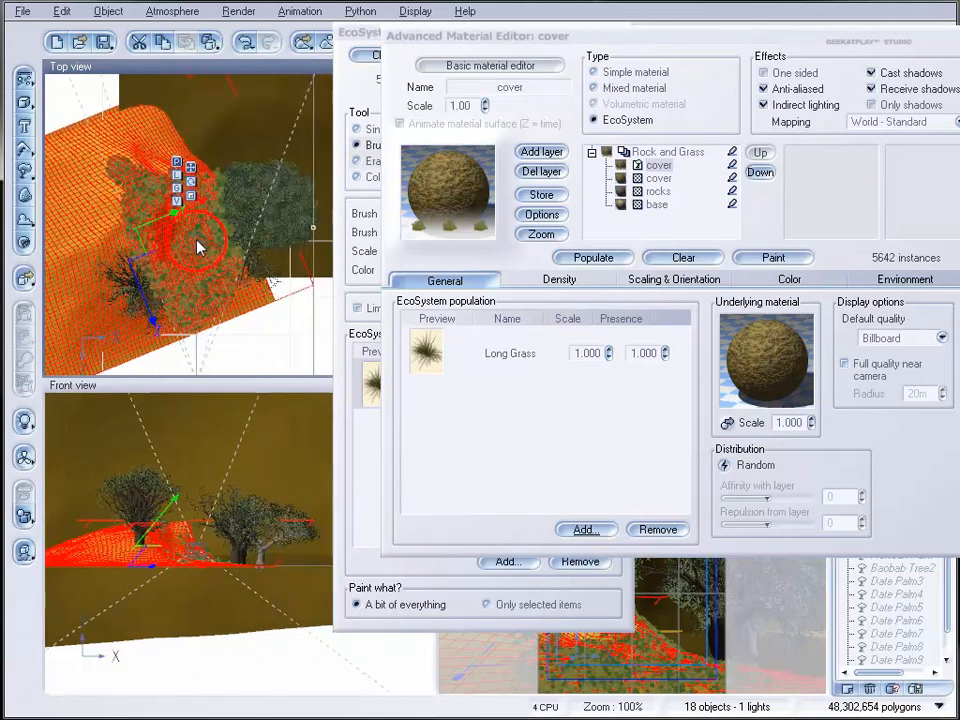
scroll(198, 250, up, 4)
scroll(244, 239, up, 2)
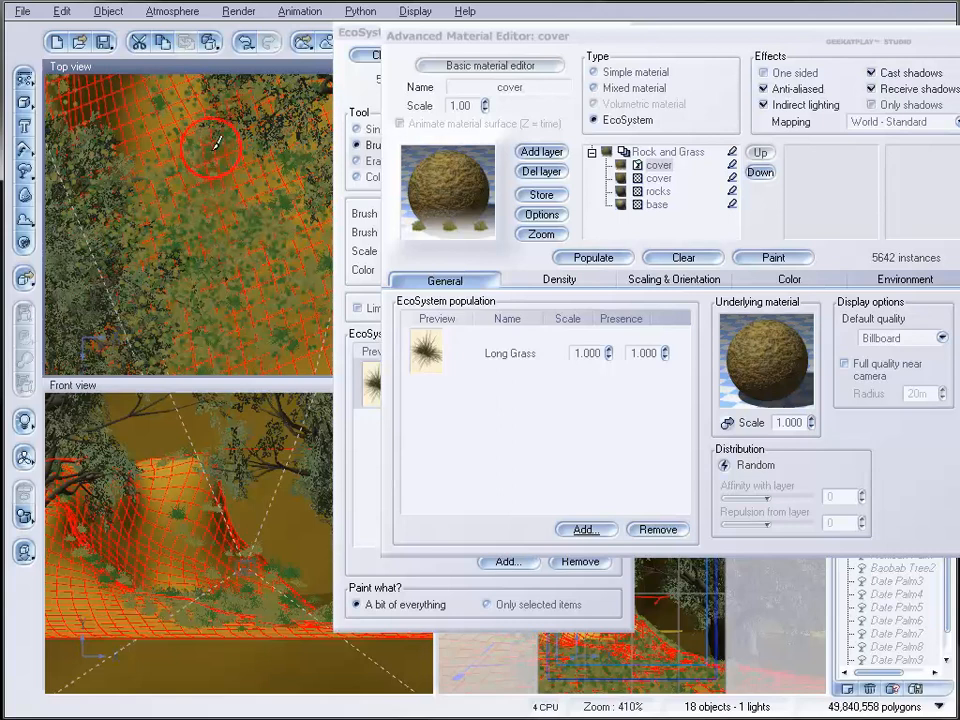
mouse_move(266, 142)
mouse_down()
mouse_move(300, 246)
mouse_move(269, 328)
mouse_move(305, 315)
mouse_up()
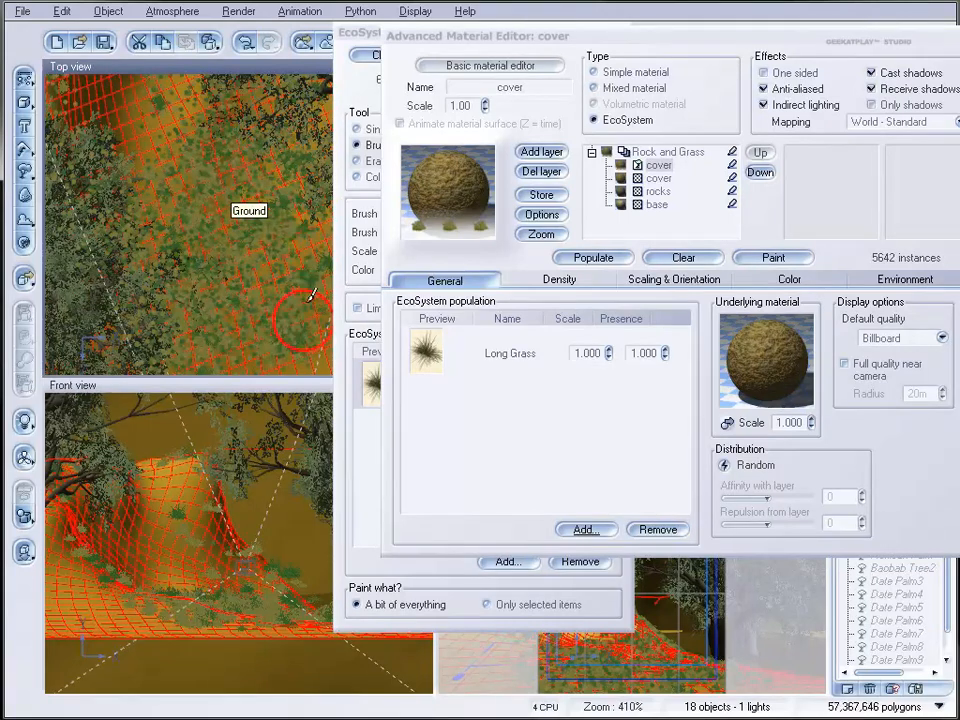
right_drag(160, 210, 221, 284)
mouse_move(116, 134)
mouse_down()
mouse_move(113, 104)
mouse_move(138, 110)
mouse_up()
mouse_move(135, 102)
right_down()
mouse_move(122, 210)
mouse_move(143, 290)
right_up()
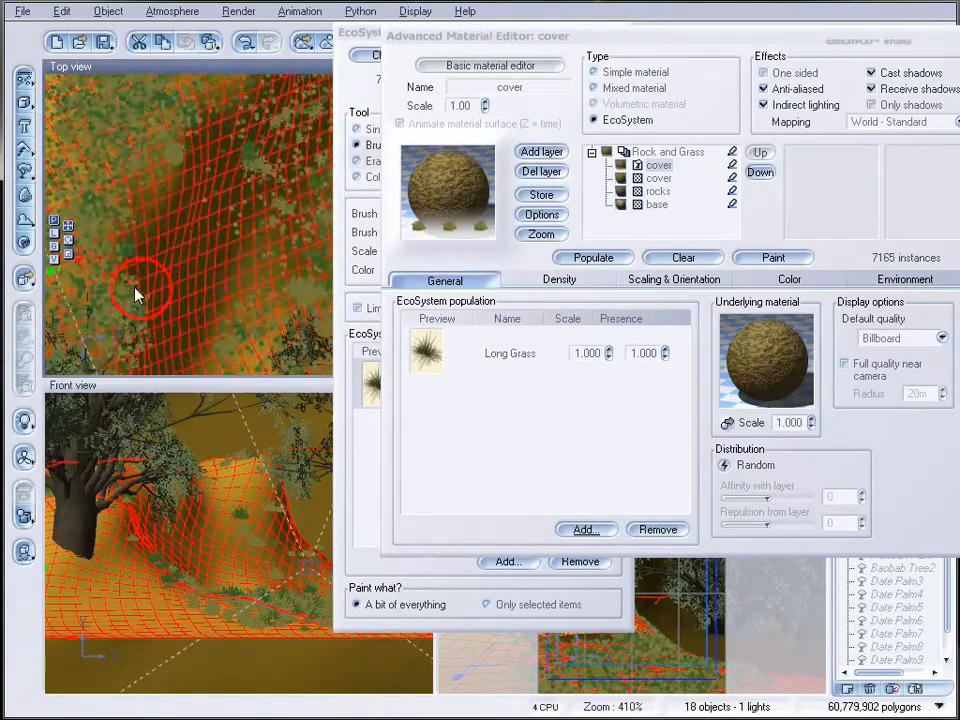
mouse_move(136, 205)
mouse_down()
mouse_move(103, 225)
mouse_move(167, 130)
mouse_move(129, 193)
mouse_move(109, 122)
mouse_move(170, 104)
mouse_move(96, 230)
mouse_move(75, 135)
mouse_move(80, 290)
mouse_move(88, 284)
mouse_up()
mouse_move(257, 186)
right_down()
mouse_move(101, 257)
mouse_move(98, 268)
right_up()
mouse_move(64, 146)
mouse_down()
mouse_move(73, 130)
mouse_move(295, 92)
mouse_up()
Step: Render the scene to check the painted grass, and close the EcoSystem Painter
drag(714, 40, 684, 119)
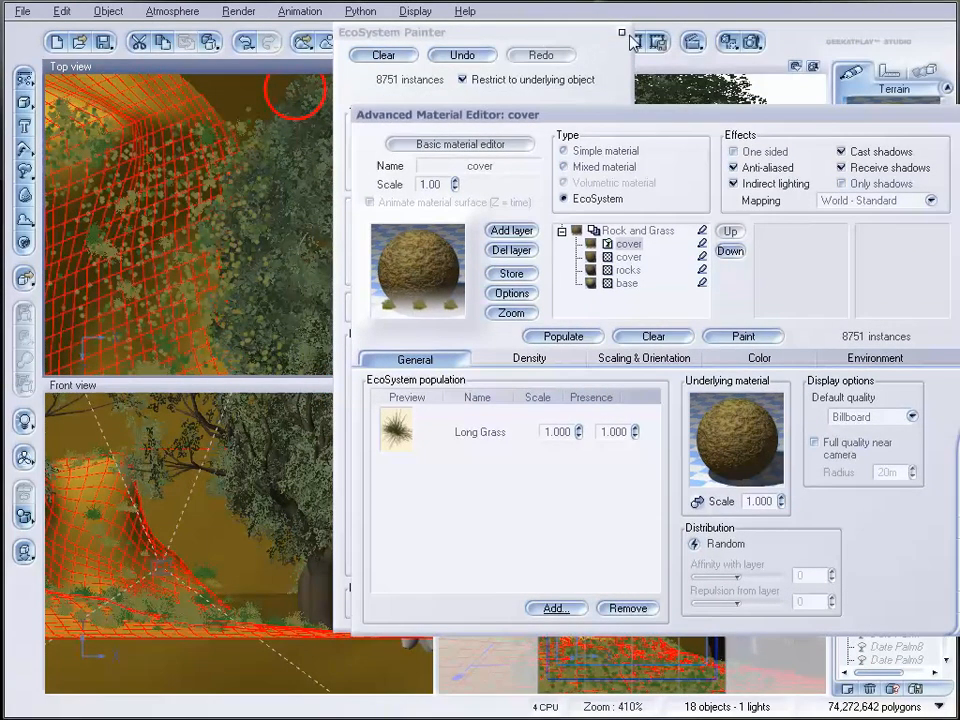
click(752, 43)
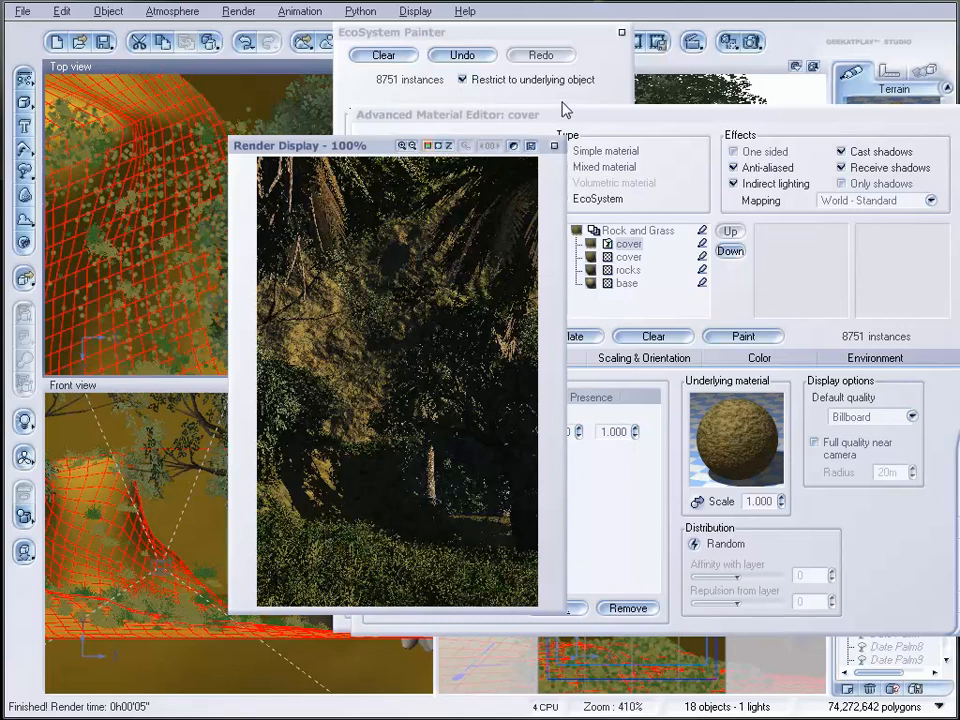
click(555, 146)
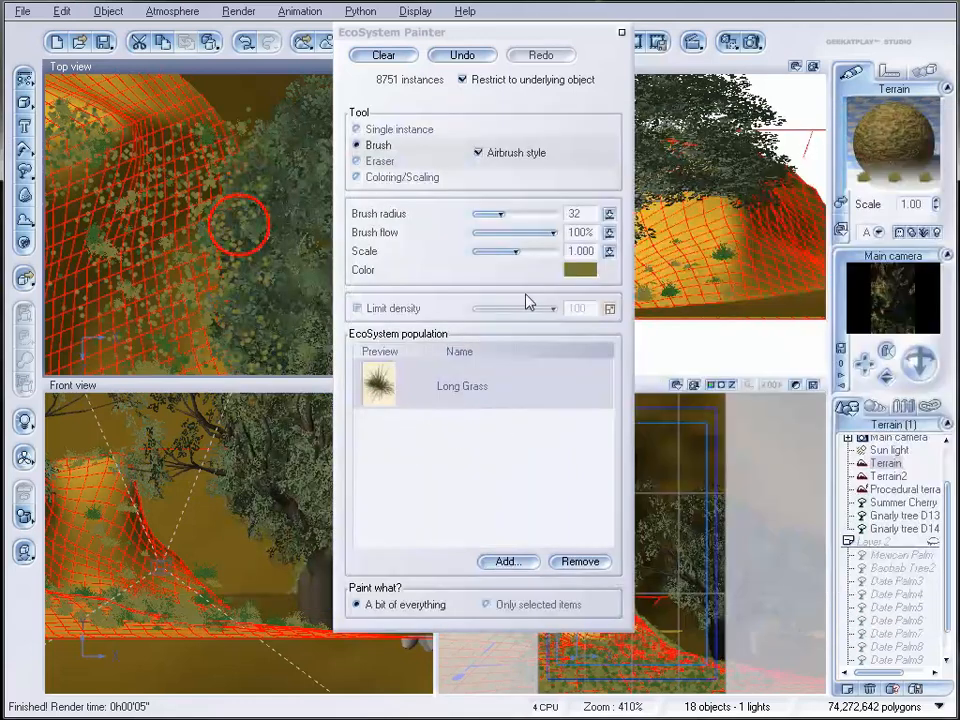
click(622, 33)
scroll(244, 224, up, 5)
scroll(258, 317, down, 5)
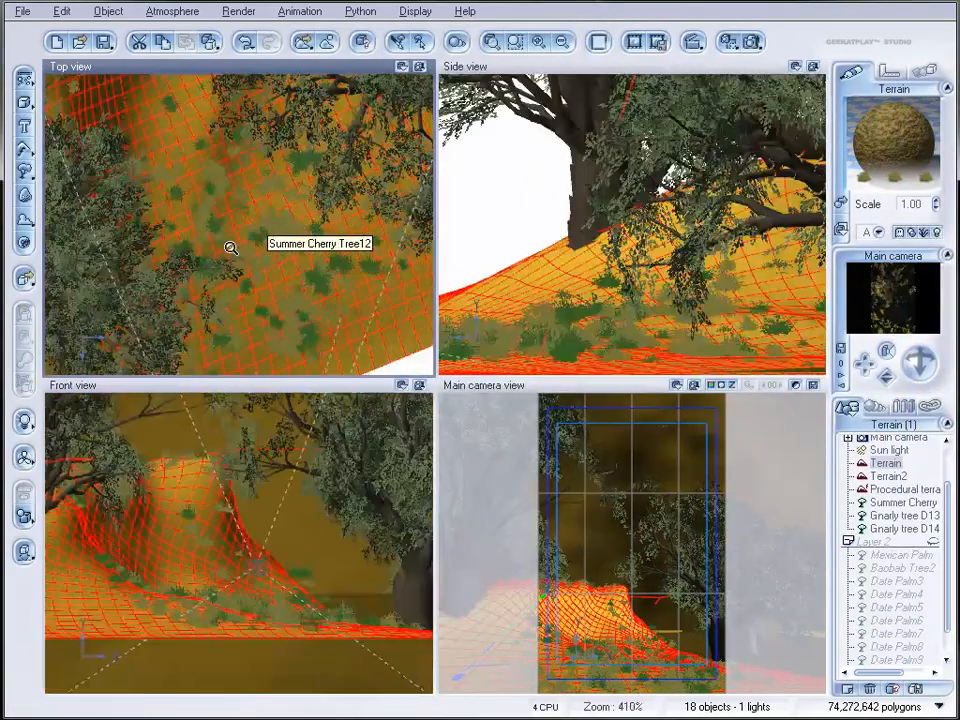
Step: Add a Small Palm from the Plants collection and place it at the terrain's near edge, on the left of the camera frame
right_click(223, 139)
right_drag(156, 124, 178, 250)
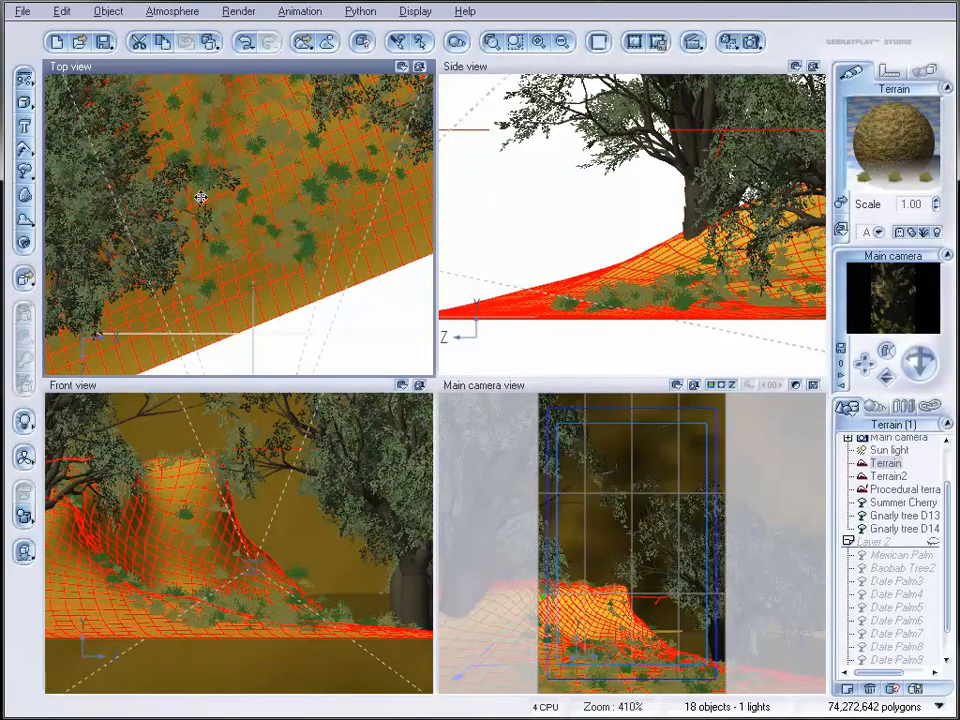
click(33, 175)
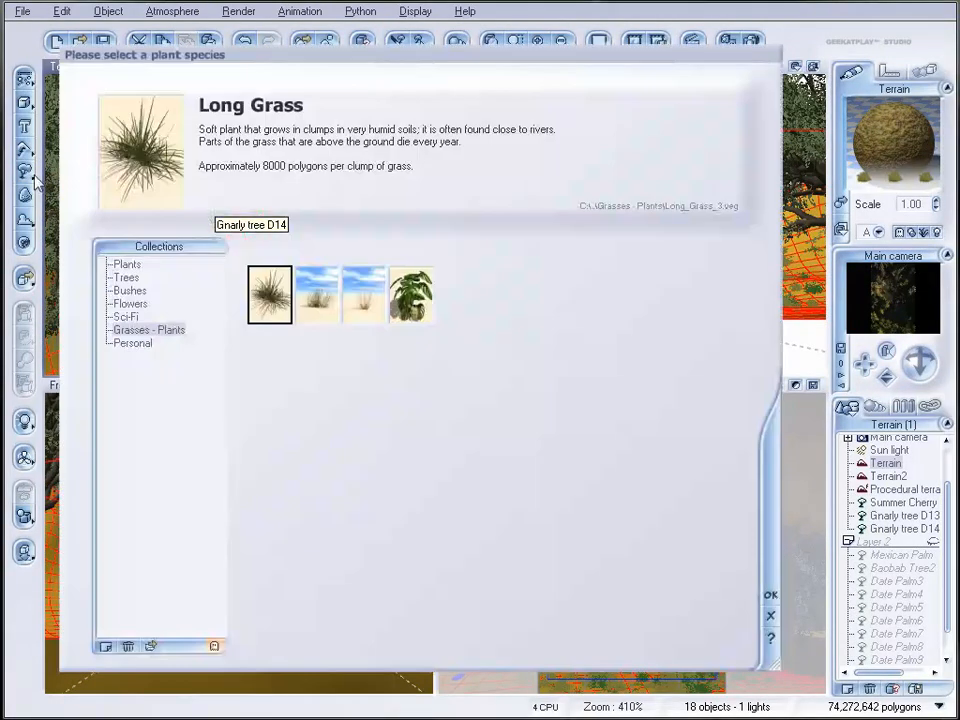
click(125, 277)
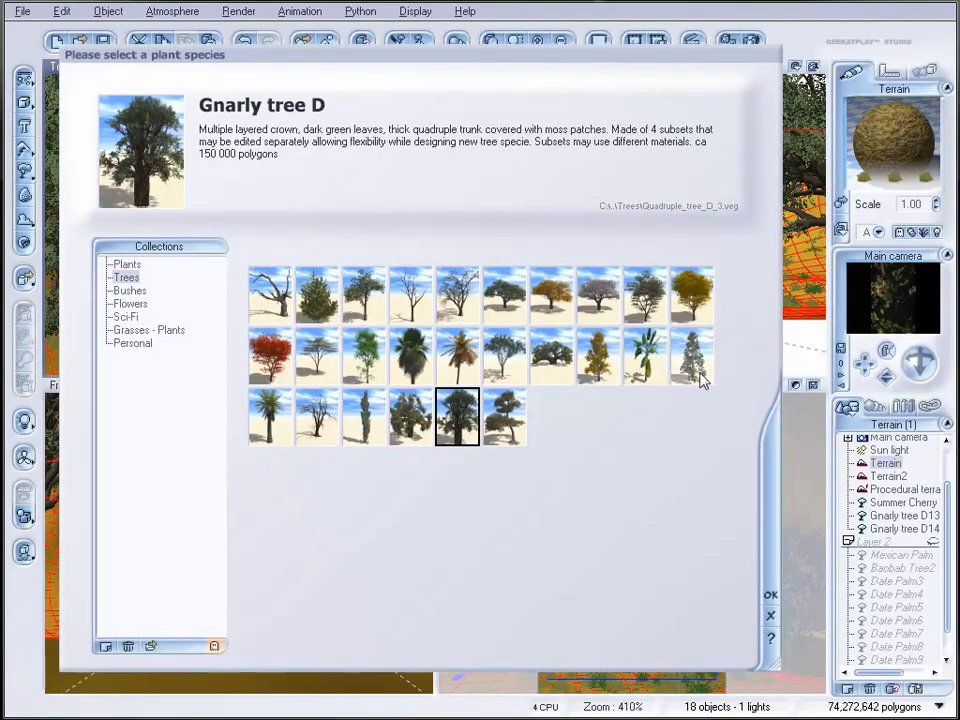
click(126, 265)
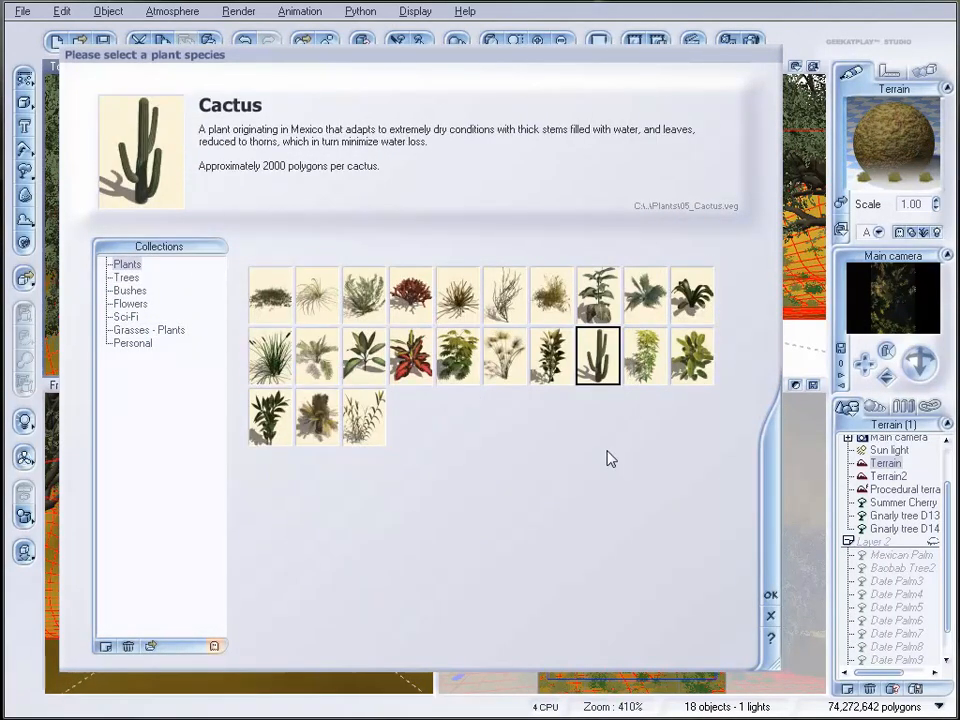
click(317, 355)
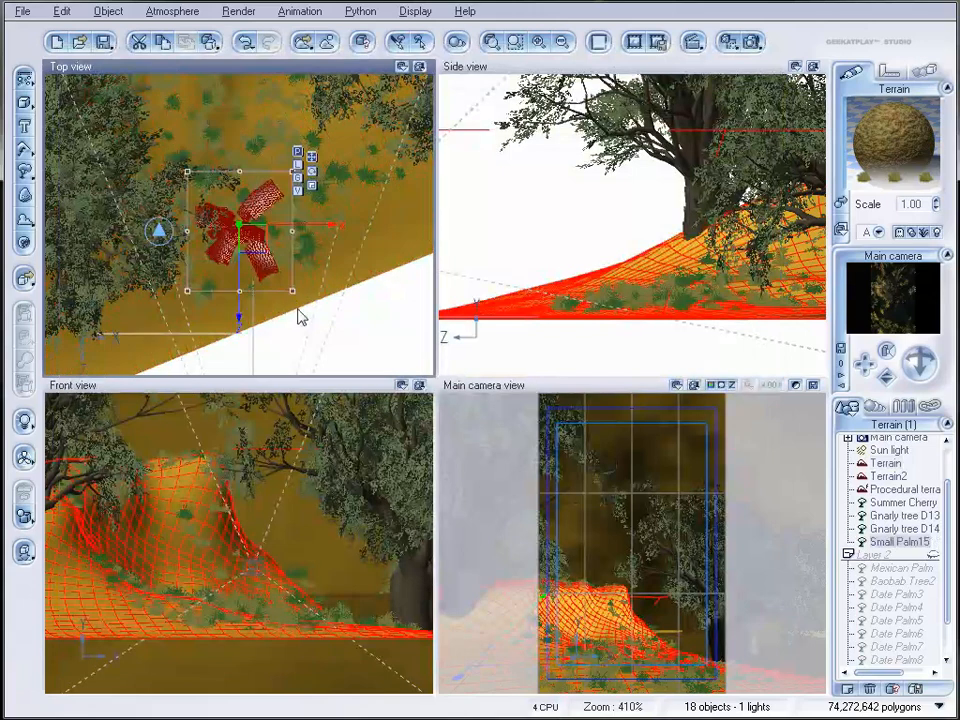
drag(246, 222, 217, 336)
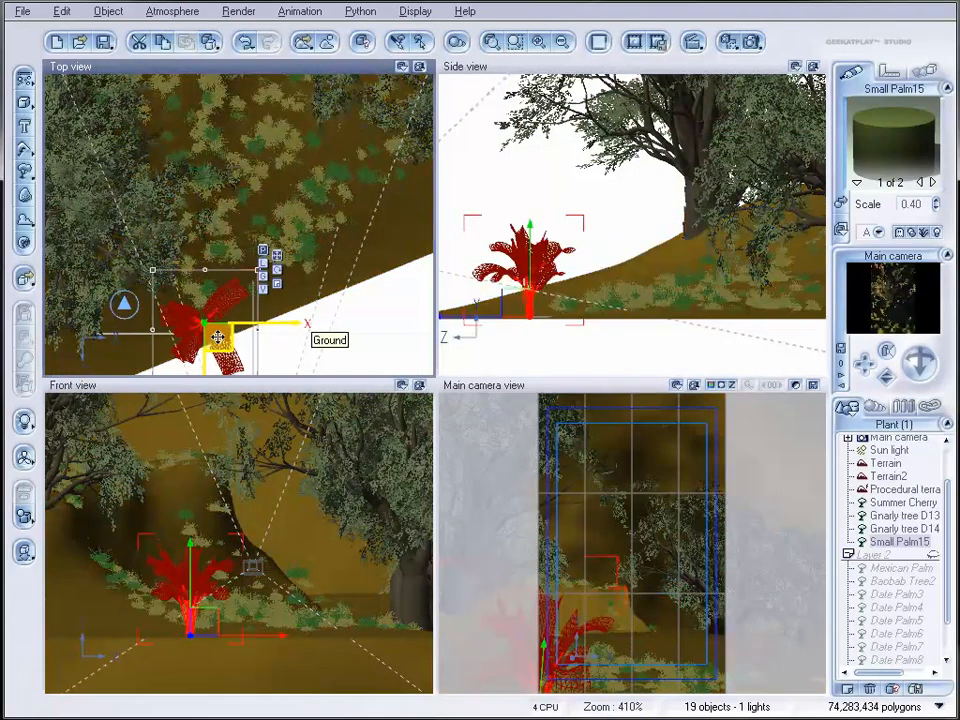
Step: Add two more Small Palms, one beneath the left gnarly tree and one on the foreground's right side
click(25, 171)
drag(250, 244, 181, 255)
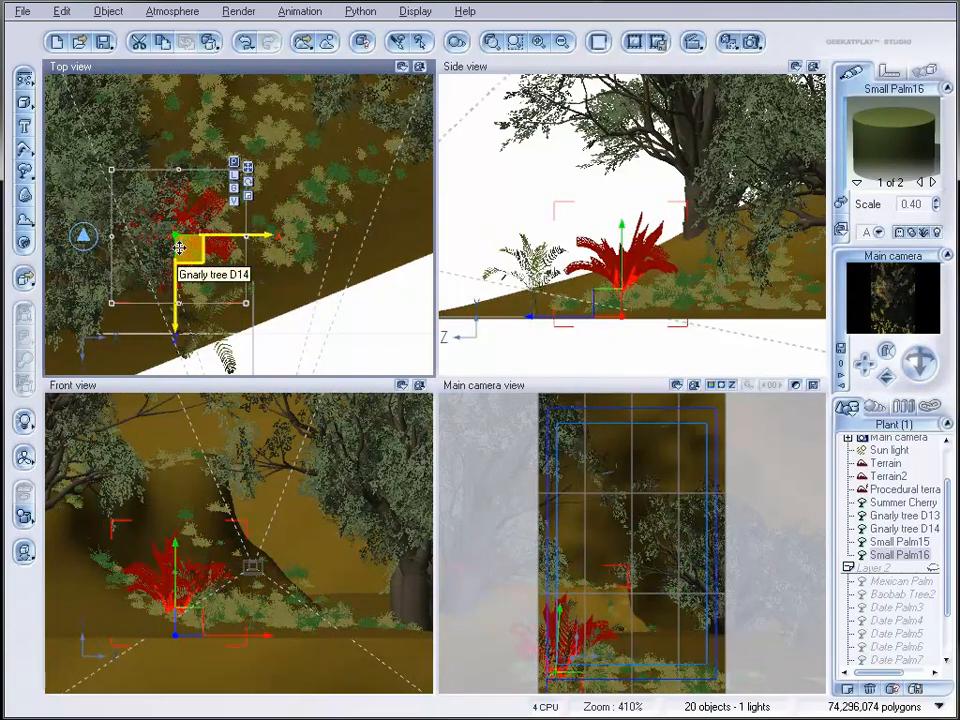
click(25, 171)
drag(253, 240, 381, 144)
Step: Add two further Small Palms close together beneath the right-hand gnarly tree
right_drag(239, 152, 236, 423)
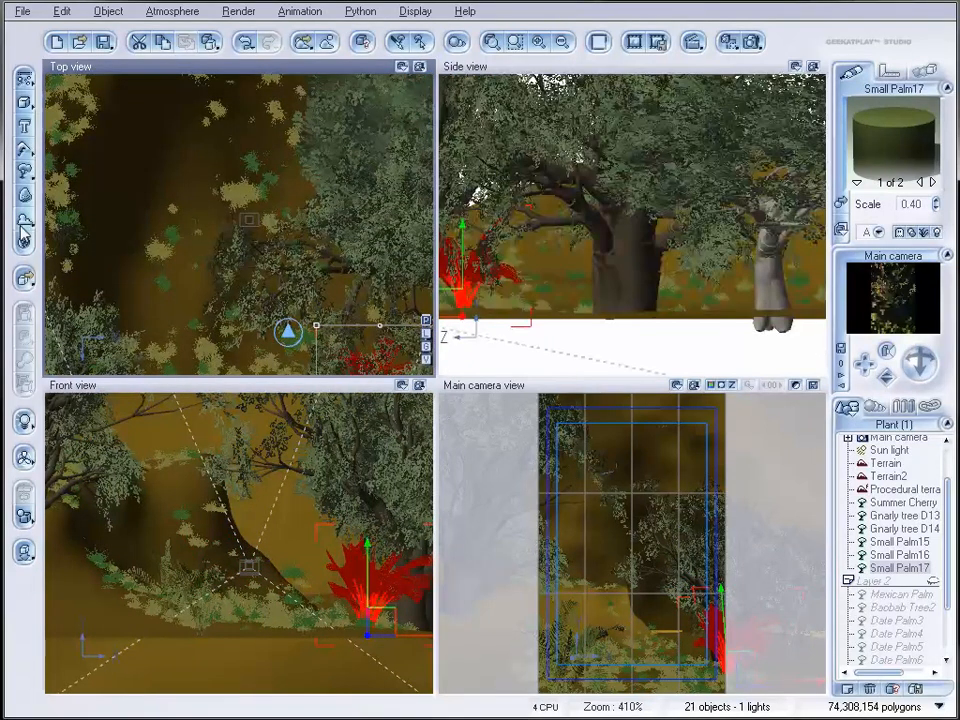
click(25, 171)
drag(271, 225, 379, 204)
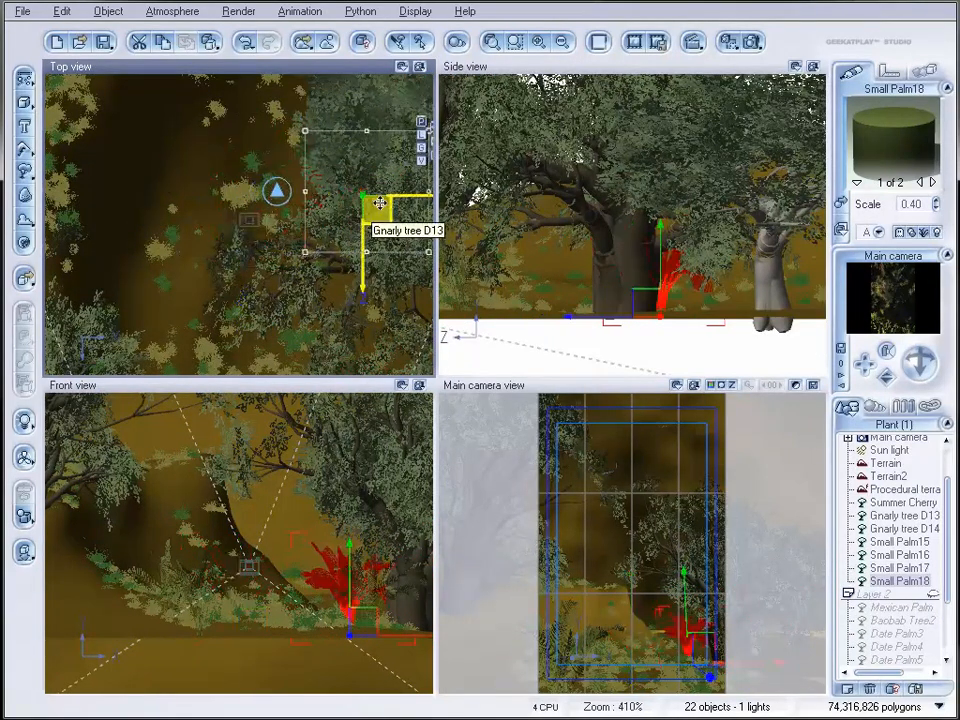
click(25, 171)
drag(248, 240, 350, 262)
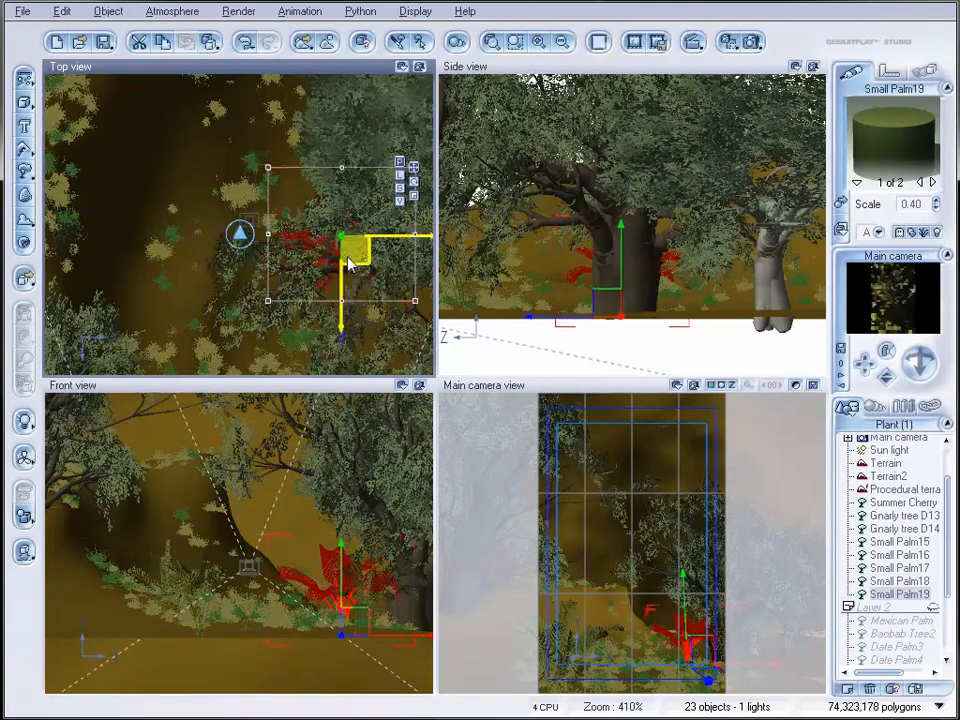
Step: Add a Kentia from the Bushes collection and place it close to the camera in the frame's lower right corner
right_click(26, 174)
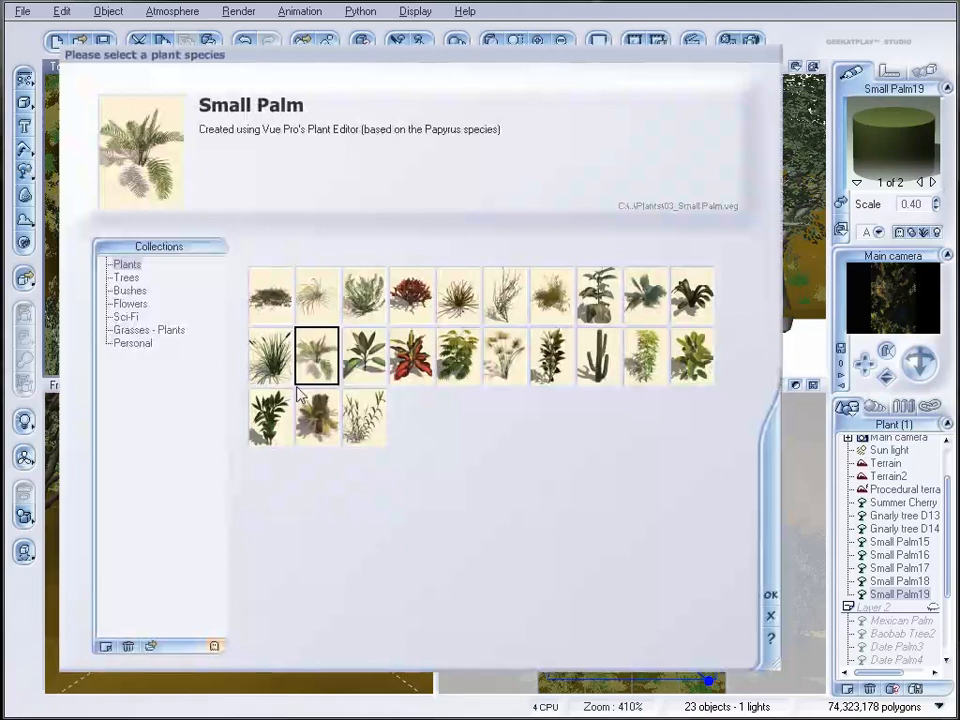
click(130, 290)
click(422, 303)
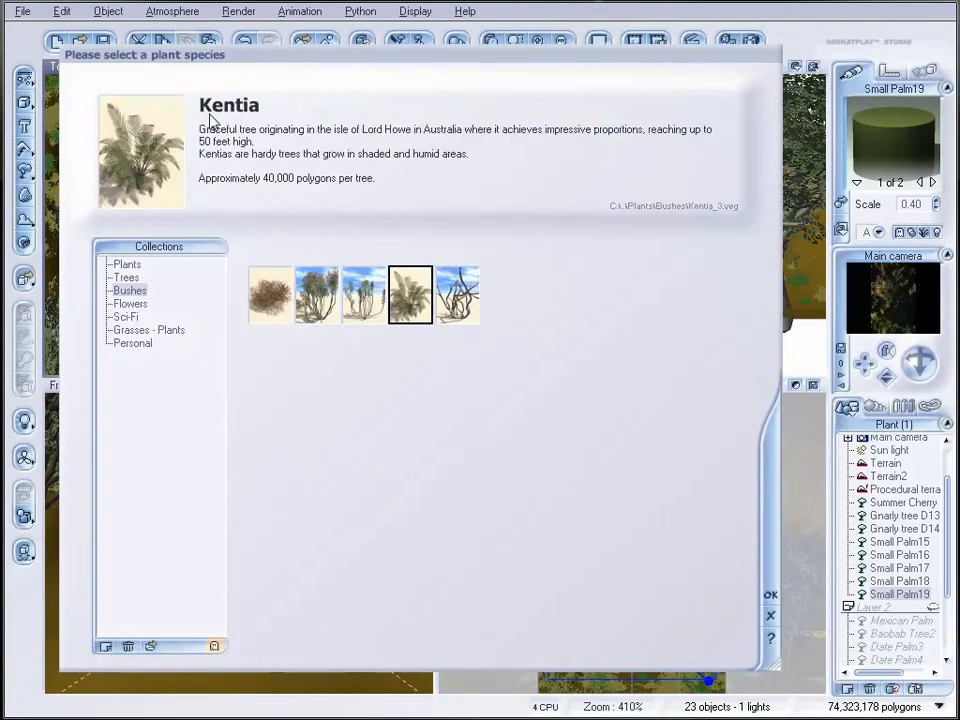
click(768, 598)
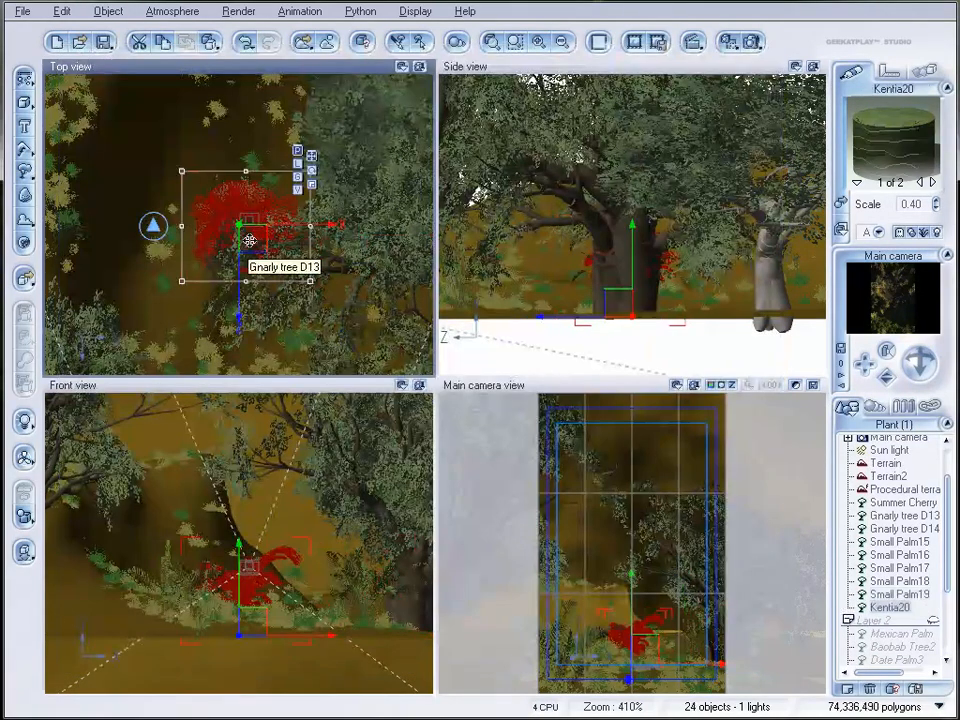
right_drag(398, 235, 379, 29)
drag(286, 147, 312, 357)
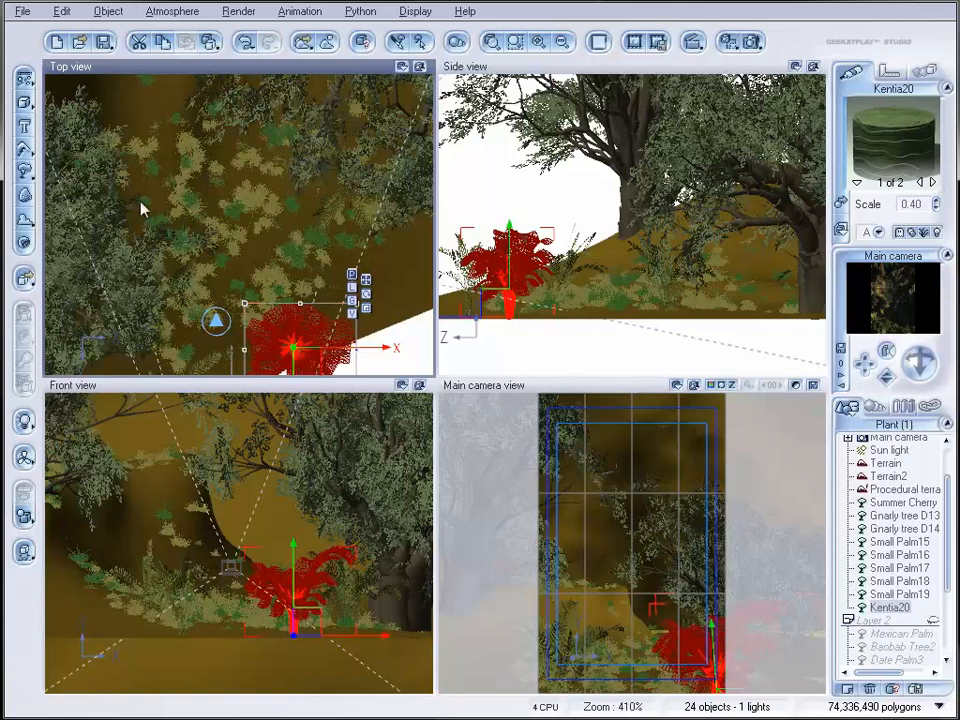
Step: Add a second Kentia in the central foreground with its trunk sunk below ground level, and test-render the scene
right_drag(163, 104, 166, 48)
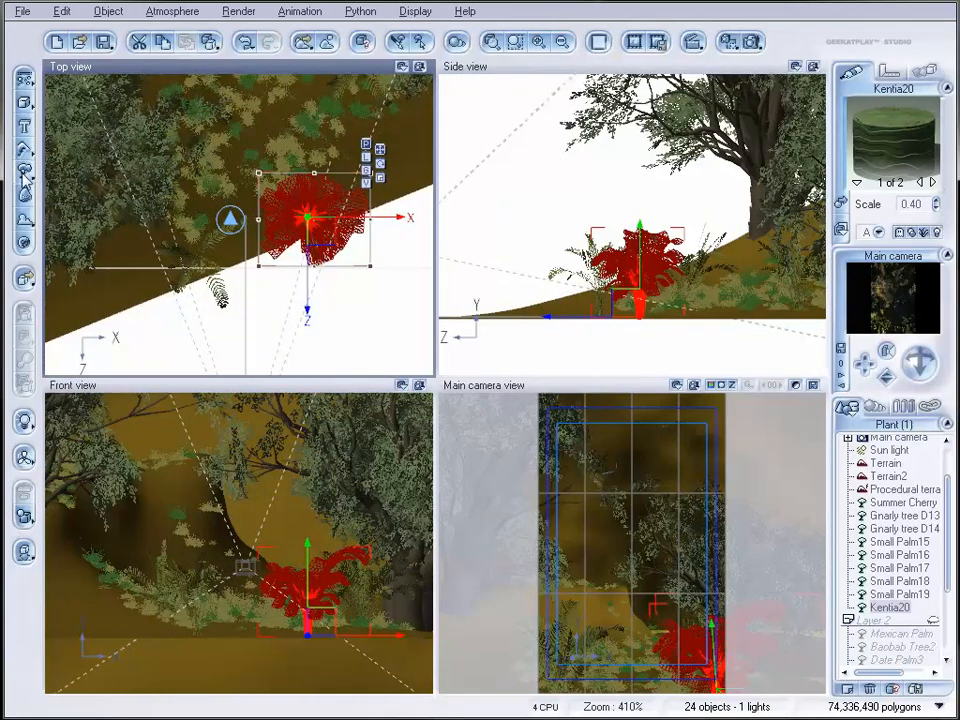
click(25, 172)
drag(595, 275, 603, 361)
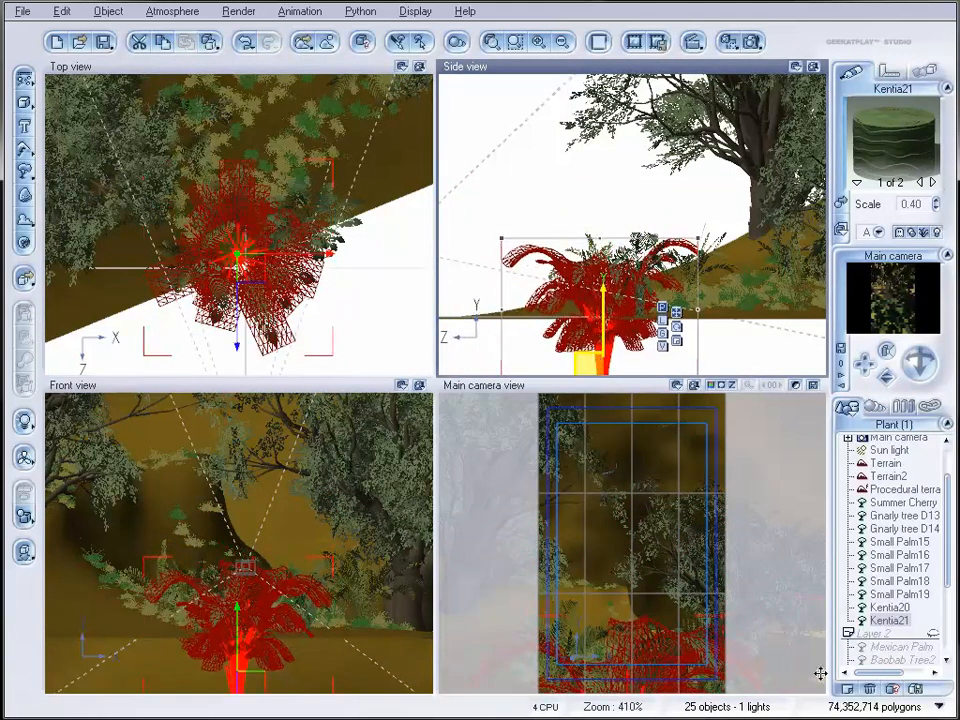
click(752, 42)
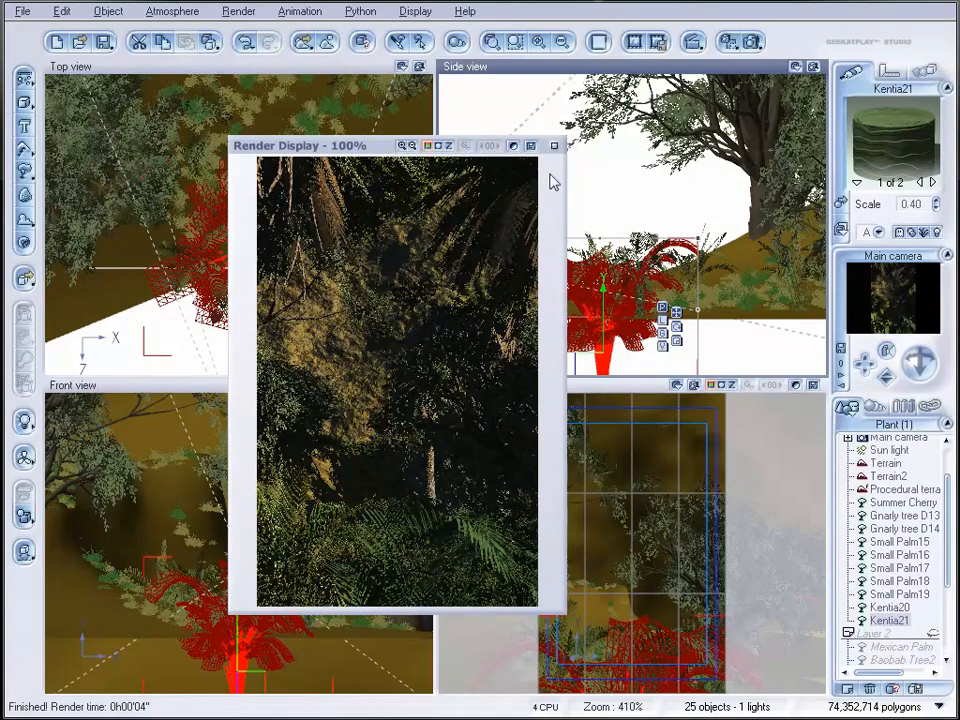
click(555, 145)
Step: Add a third Kentia at the foreground's left edge and raise it above ground level beside the slope
right_drag(229, 184, 202, 262)
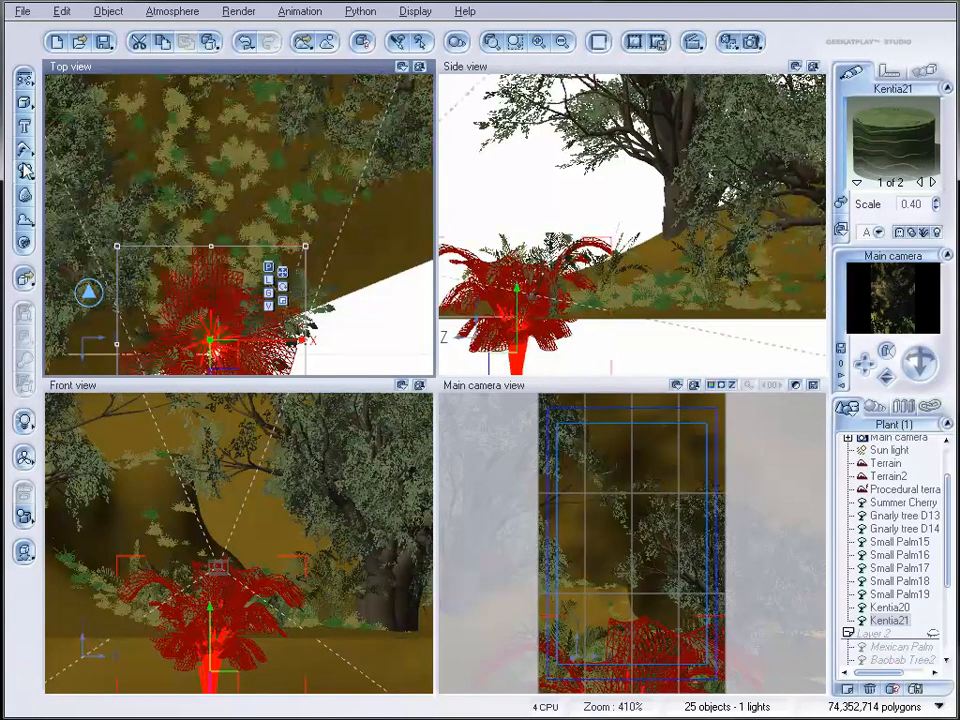
click(25, 170)
drag(247, 230, 122, 300)
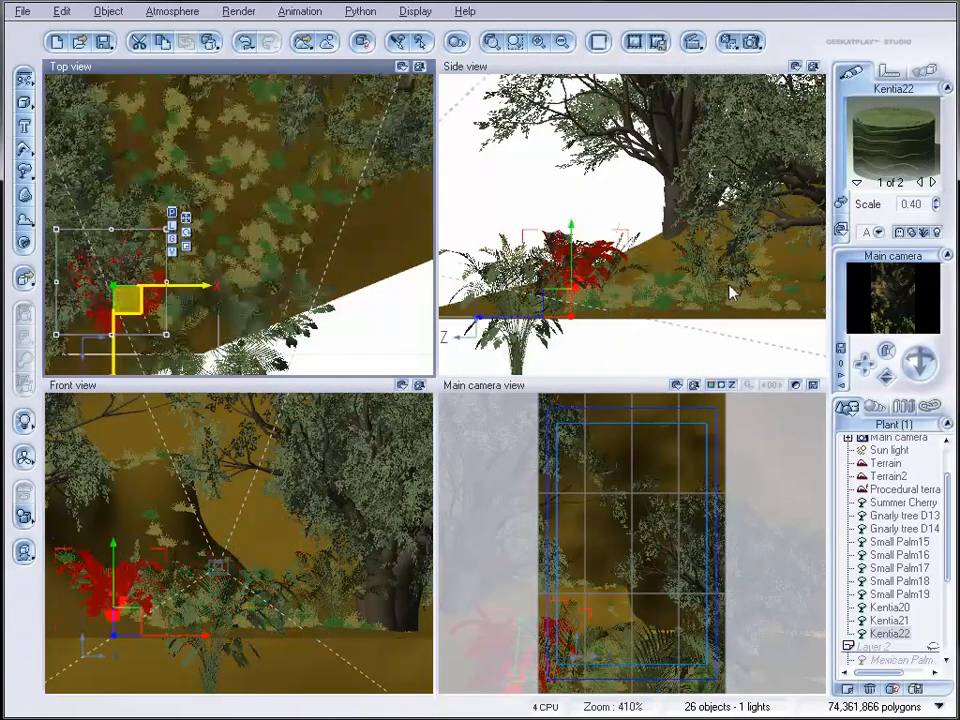
drag(557, 308, 560, 268)
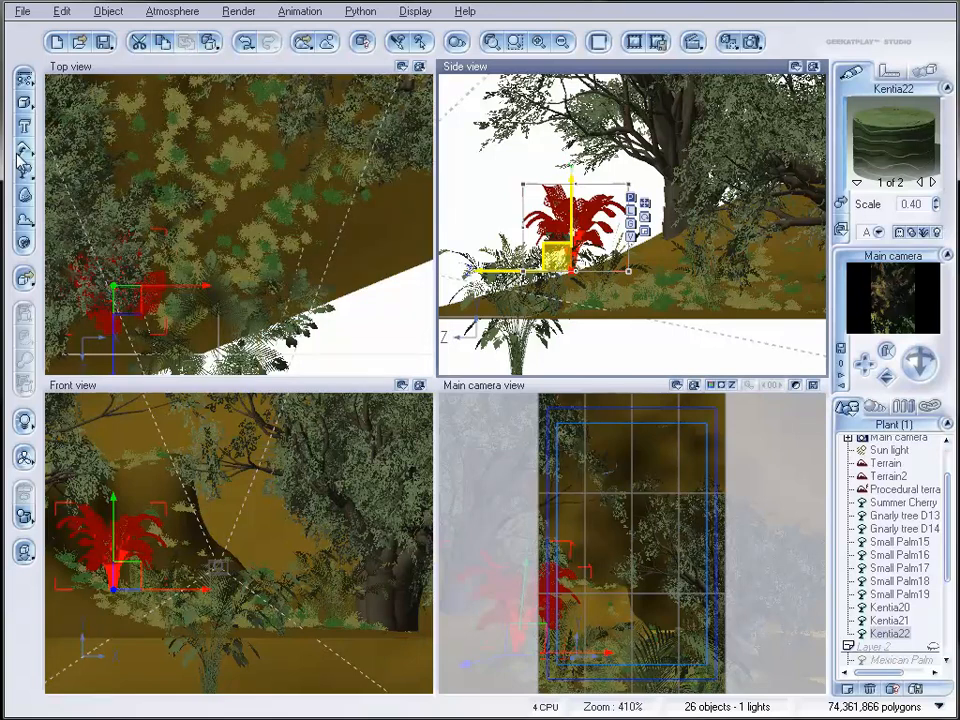
Step: Add a fourth Kentia farther back beneath the left gnarly tree and raise it high on the slope
key(ctrl+d)
drag(250, 240, 135, 235)
drag(639, 300, 640, 228)
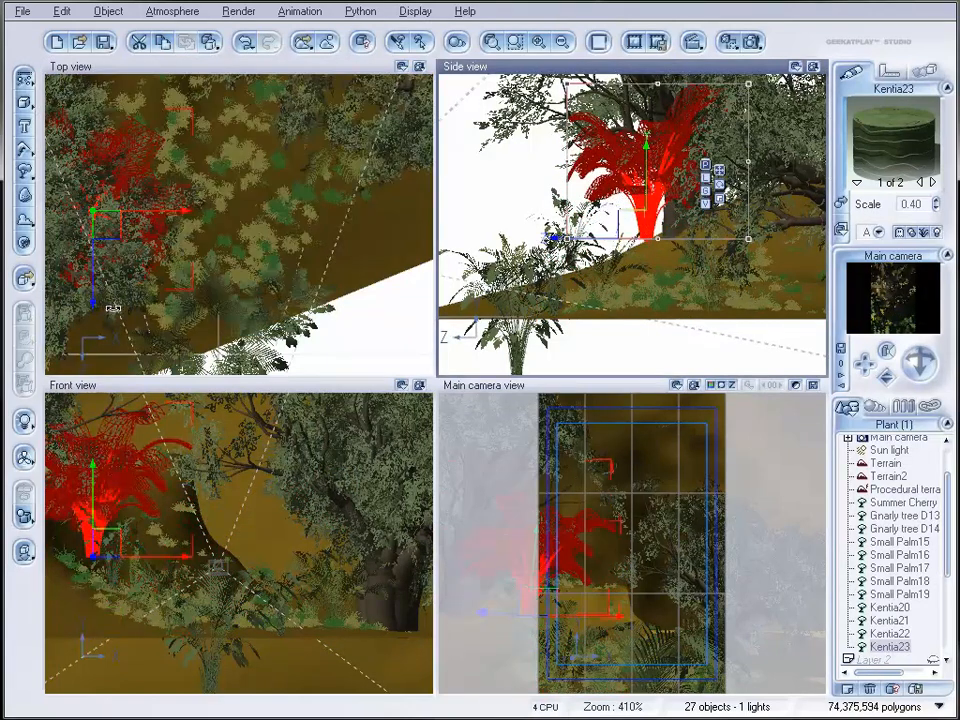
Step: Tilt the raised Kentia on the left slope toward the middle of the frame, adjust its position, and test-render the scene
right_drag(140, 541, 189, 488)
drag(253, 505, 243, 533)
drag(151, 492, 128, 491)
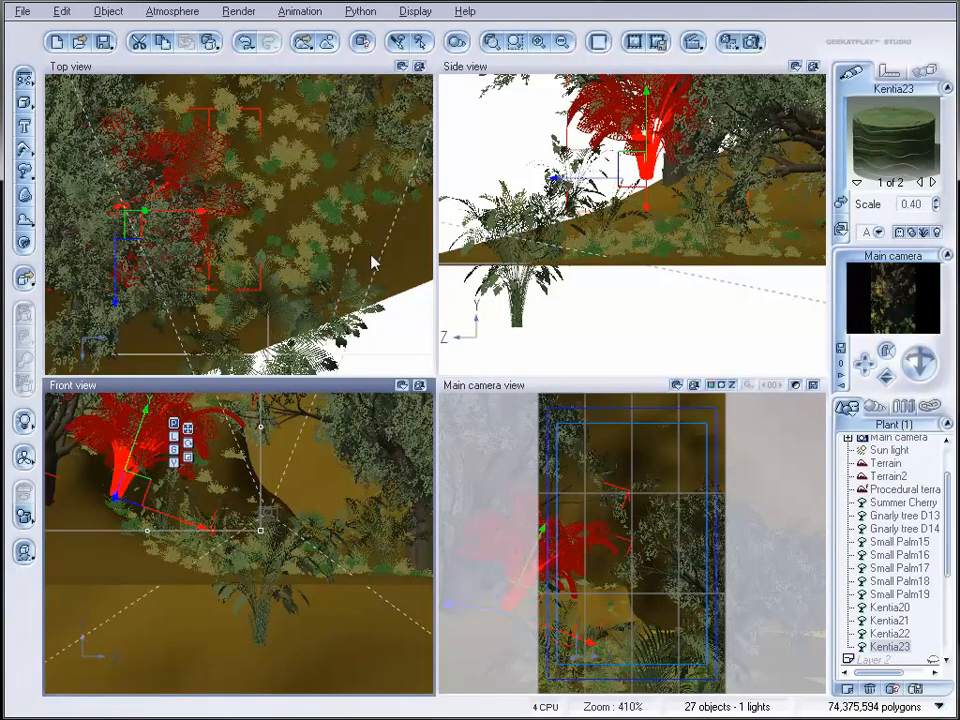
click(750, 41)
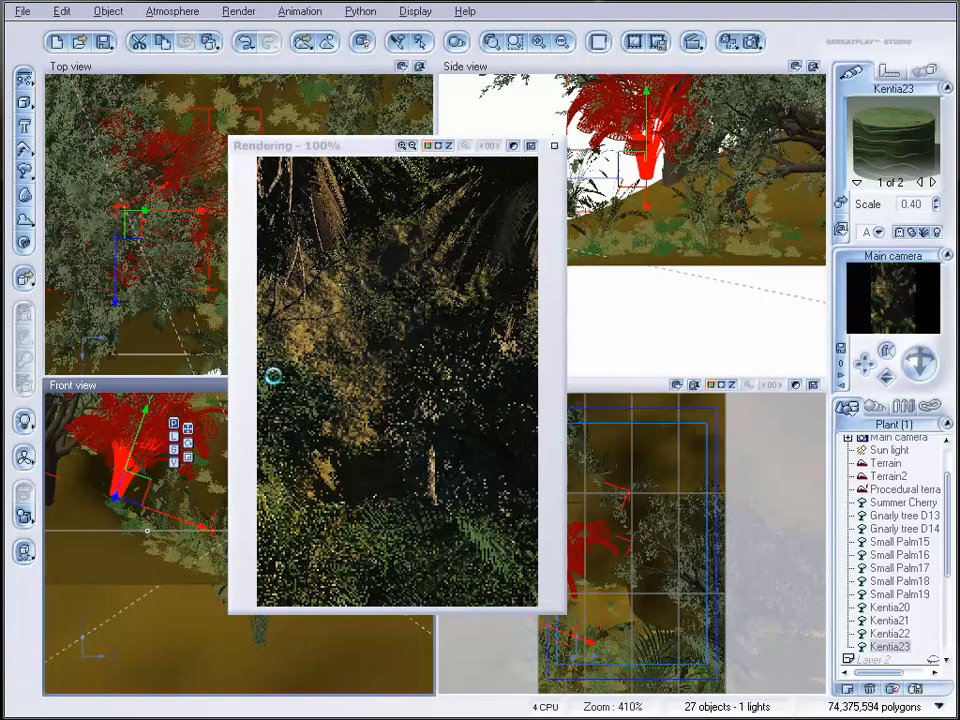
click(555, 148)
Step: Add a Papyrus from the Plants collection and position it among the foreground undergrowth
right_drag(279, 216, 180, 268)
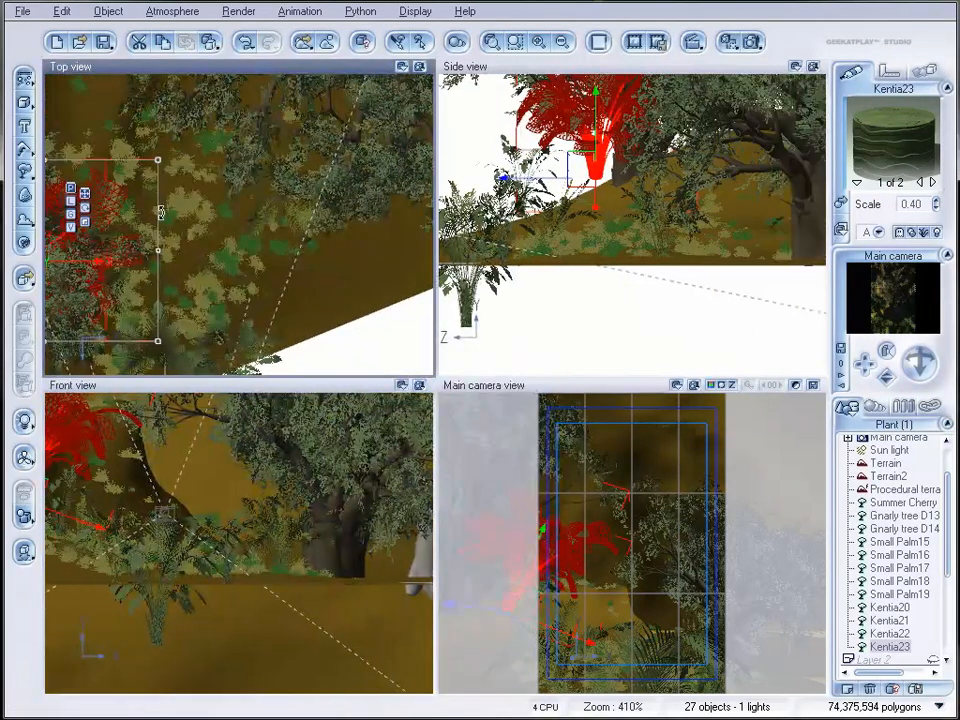
click(30, 173)
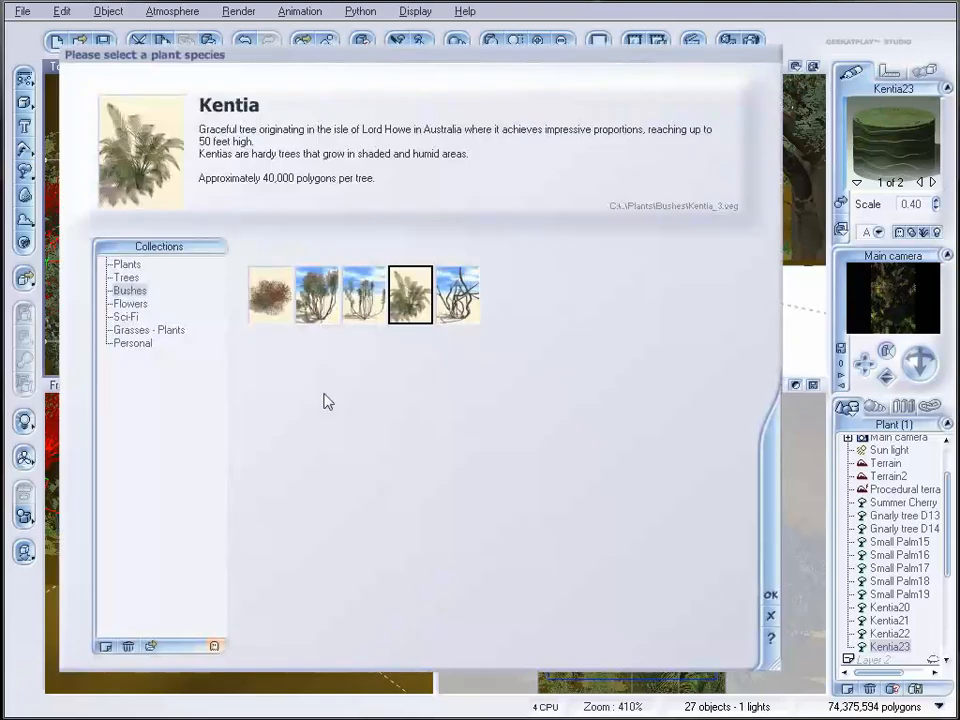
click(127, 265)
click(502, 350)
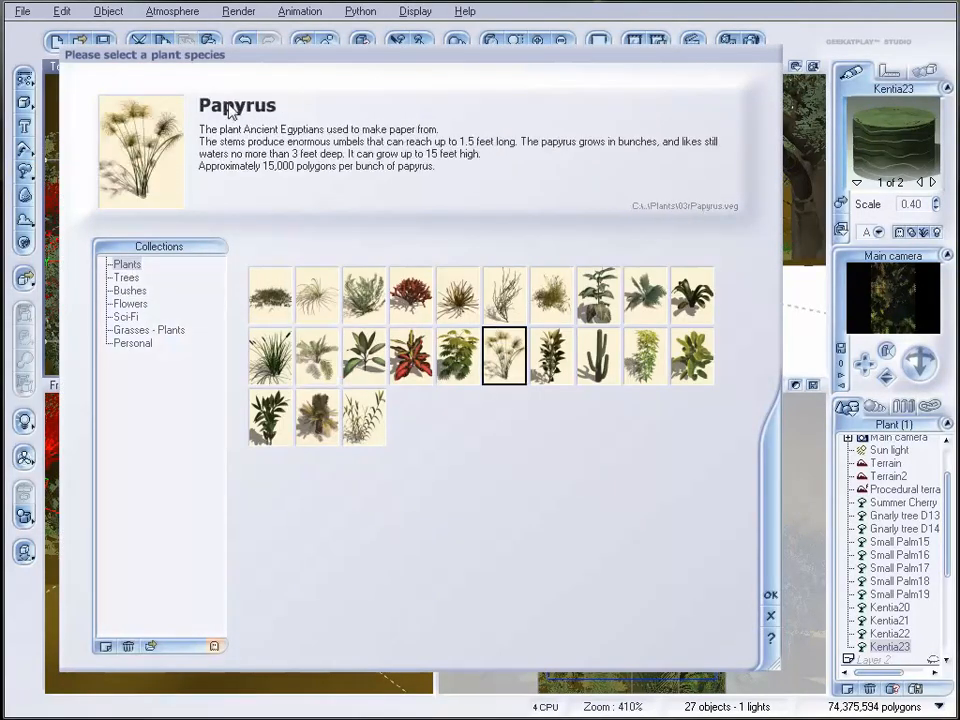
click(770, 597)
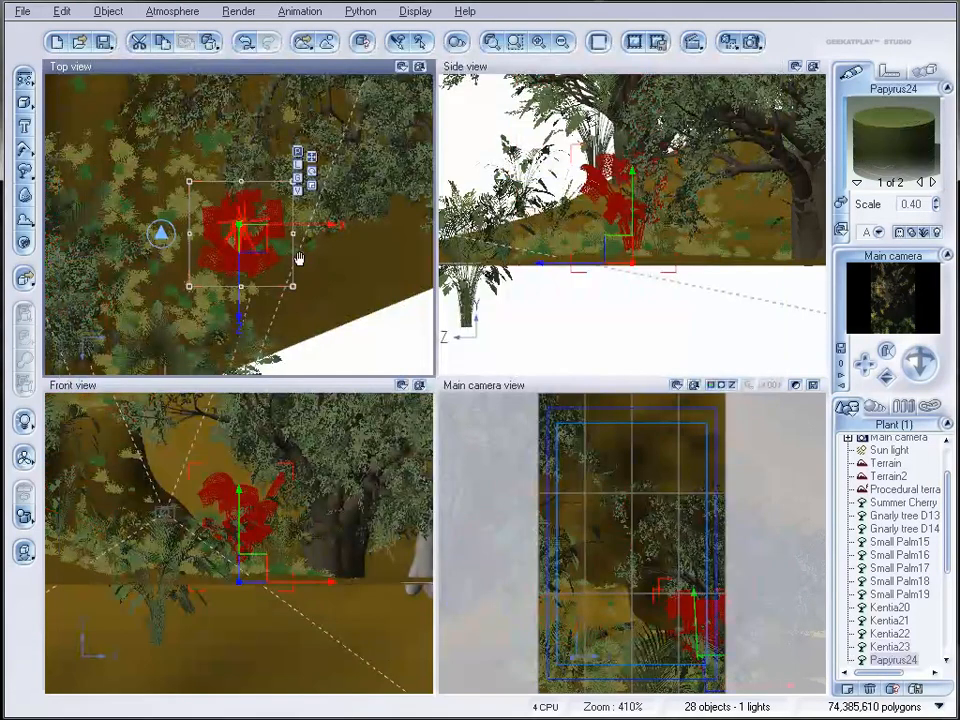
drag(290, 105, 171, 239)
Step: Add two more Papyrus plants, one toward the right-hand trees and one on the grassy left side of the frame
click(28, 170)
drag(248, 236, 294, 154)
click(28, 170)
drag(239, 236, 135, 130)
Step: Add another Papyrus beneath the right-hand gnarly tree, just in front of its trunk
right_drag(304, 186, 238, 290)
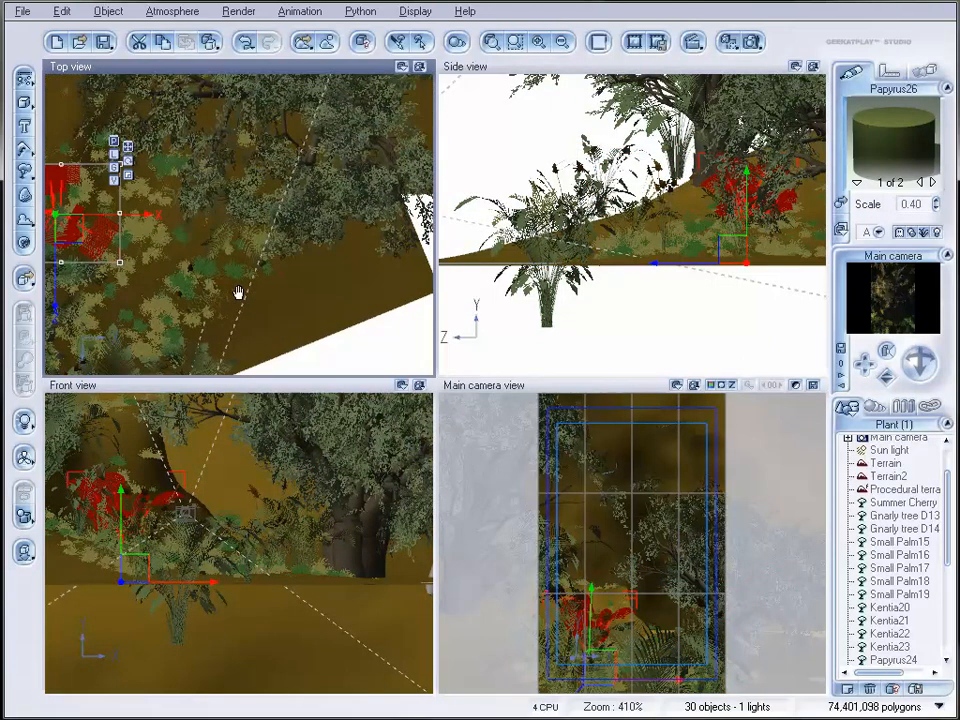
click(24, 172)
drag(257, 231, 234, 118)
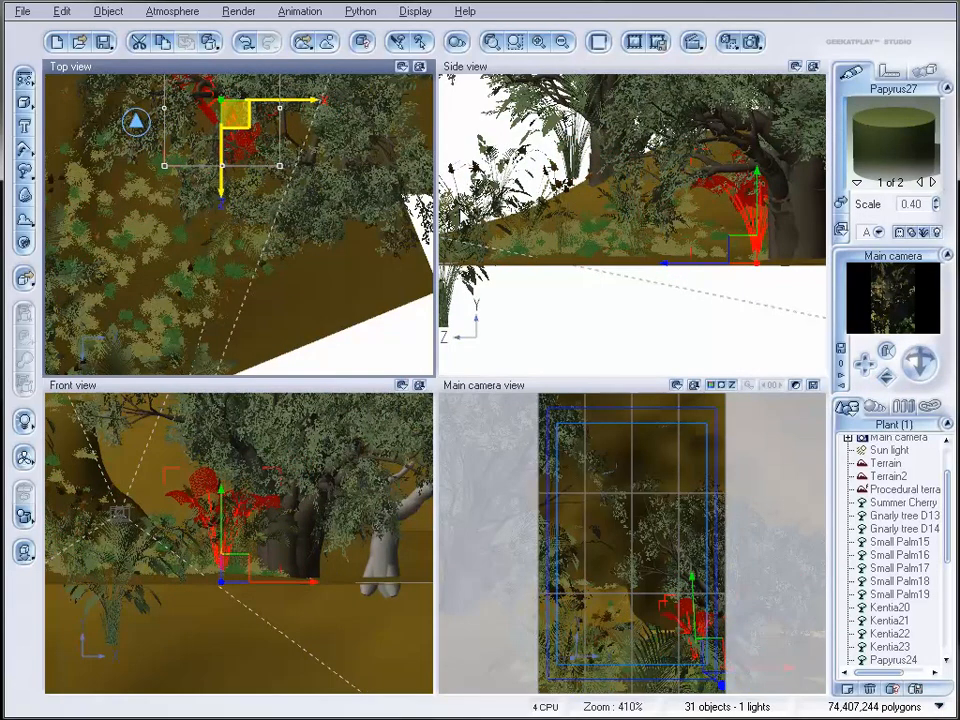
Step: Add a Leafless Tree - Old & Dead from the Trees collection and move it to the left side beside the gnarly tree
right_click(26, 174)
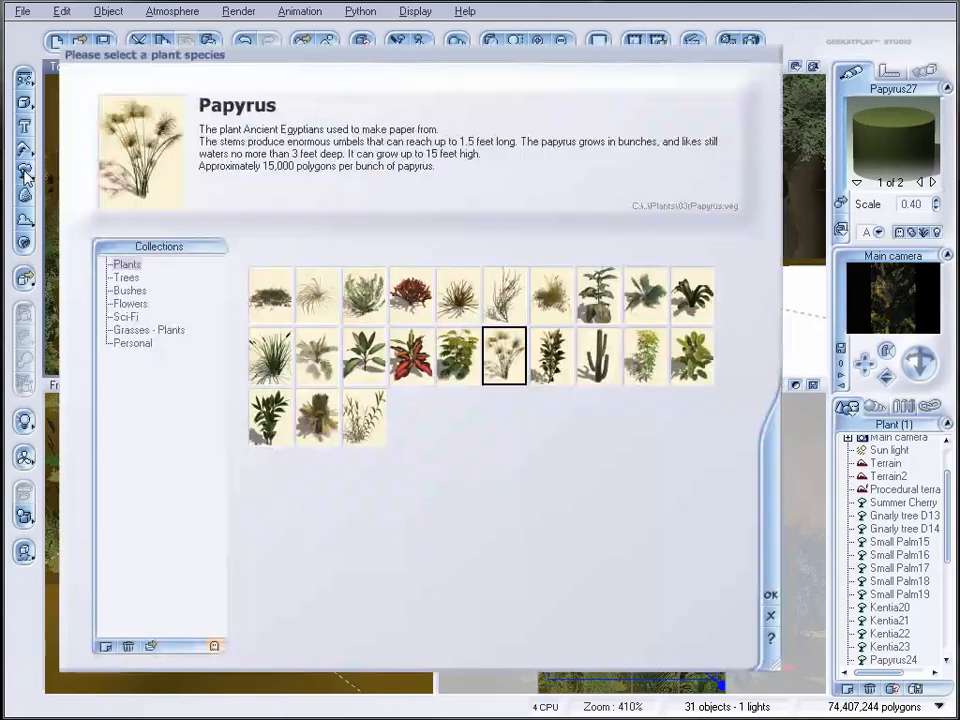
click(132, 279)
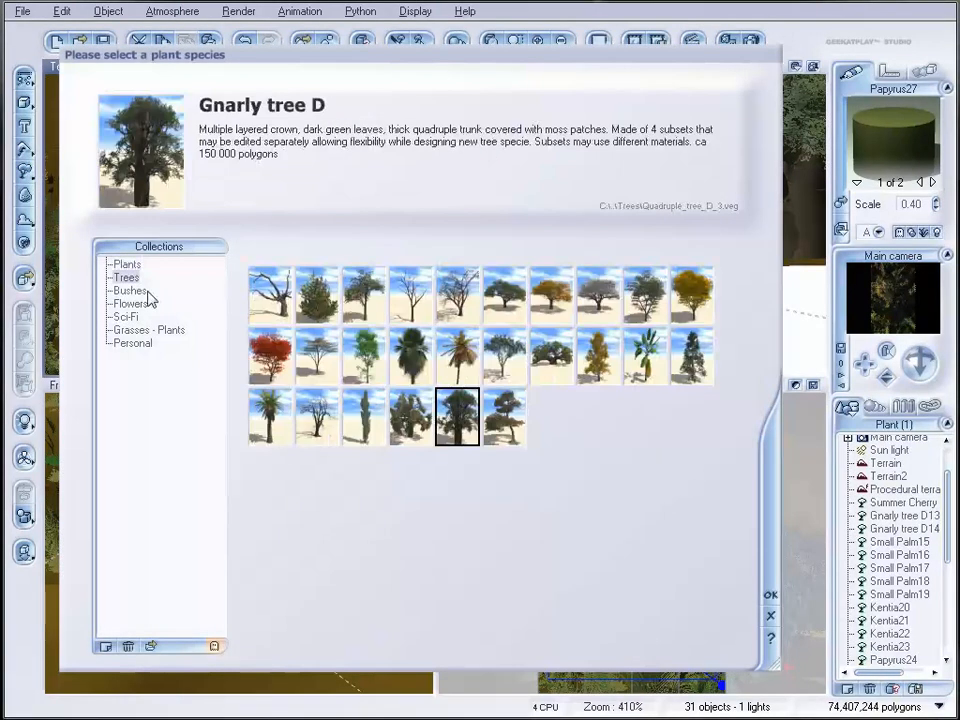
click(313, 425)
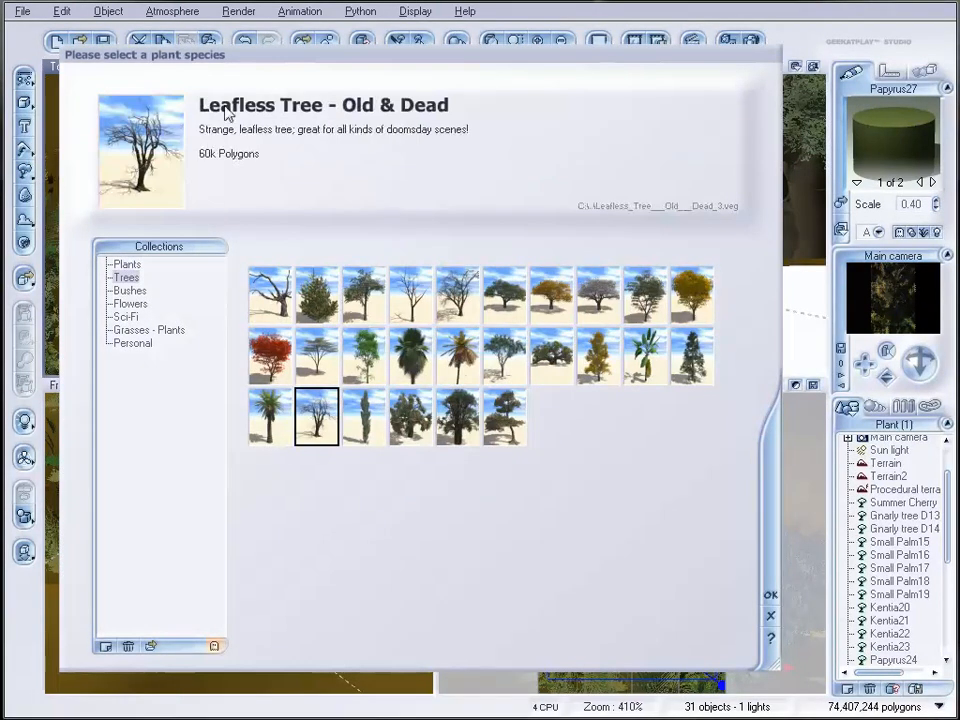
click(772, 597)
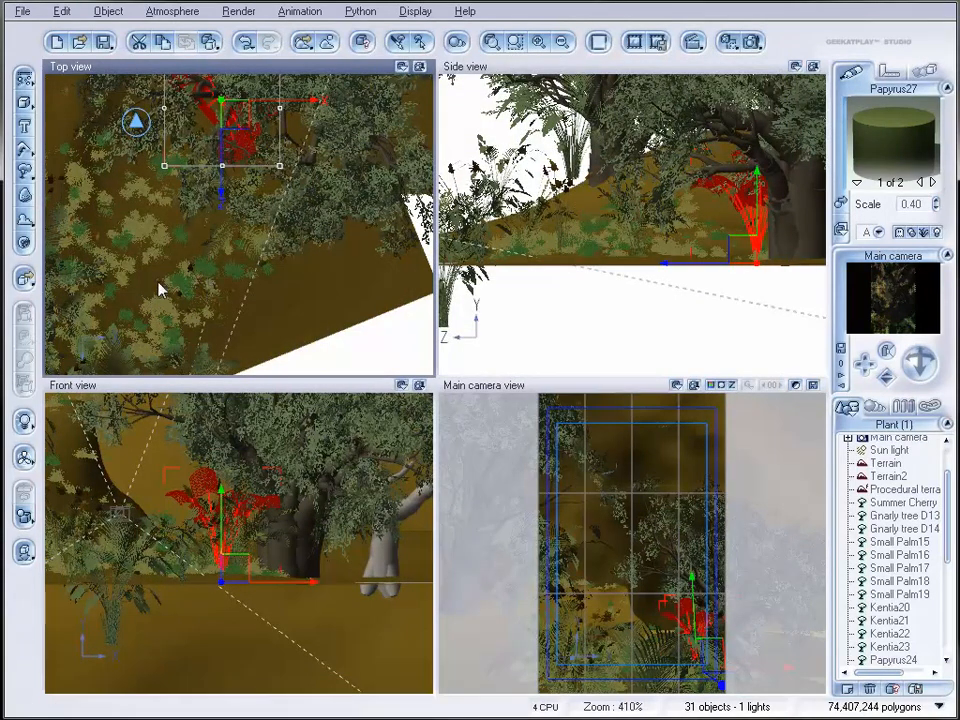
right_drag(156, 272, 281, 232)
drag(376, 200, 129, 206)
right_drag(379, 255, 386, 128)
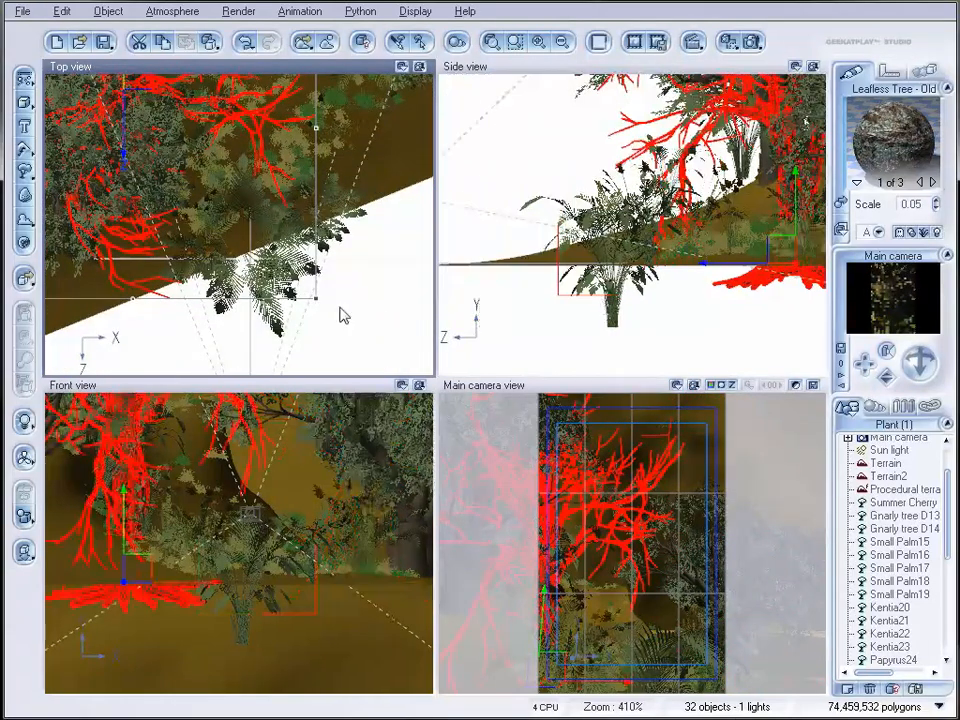
Step: Resize the leafless tree on the left, alter its branch settings in the plant editor, and reposition it beside the gnarly tree
drag(322, 306, 392, 161)
right_drag(206, 90, 206, 267)
drag(146, 242, 113, 207)
double_click(113, 207)
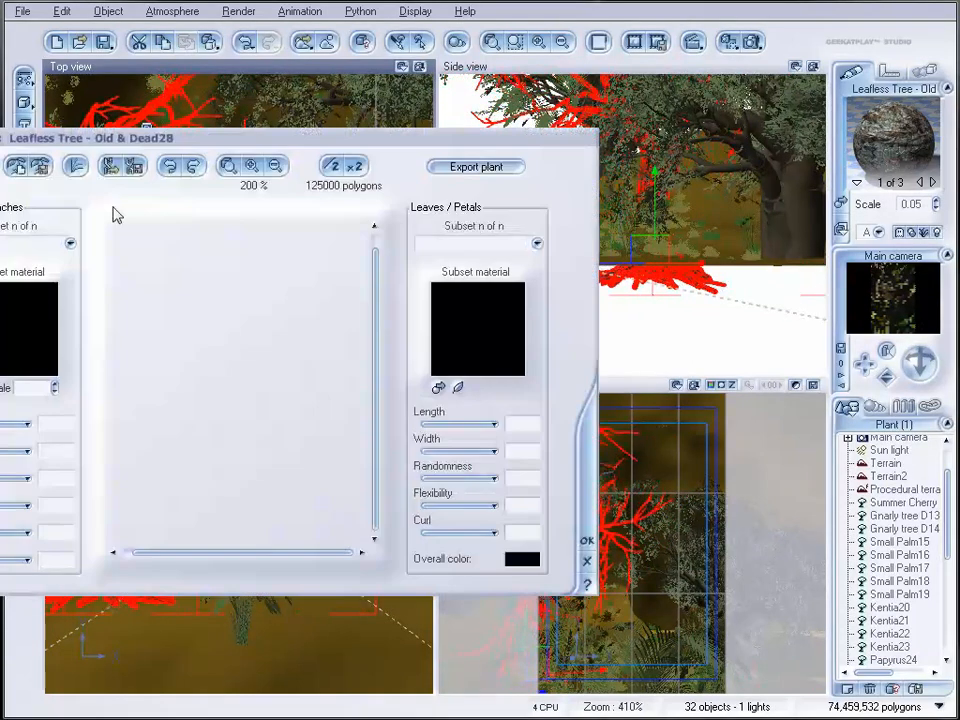
mouse_move(0, 481)
mouse_down()
mouse_move(20, 481)
mouse_move(7, 504)
mouse_up()
click(587, 540)
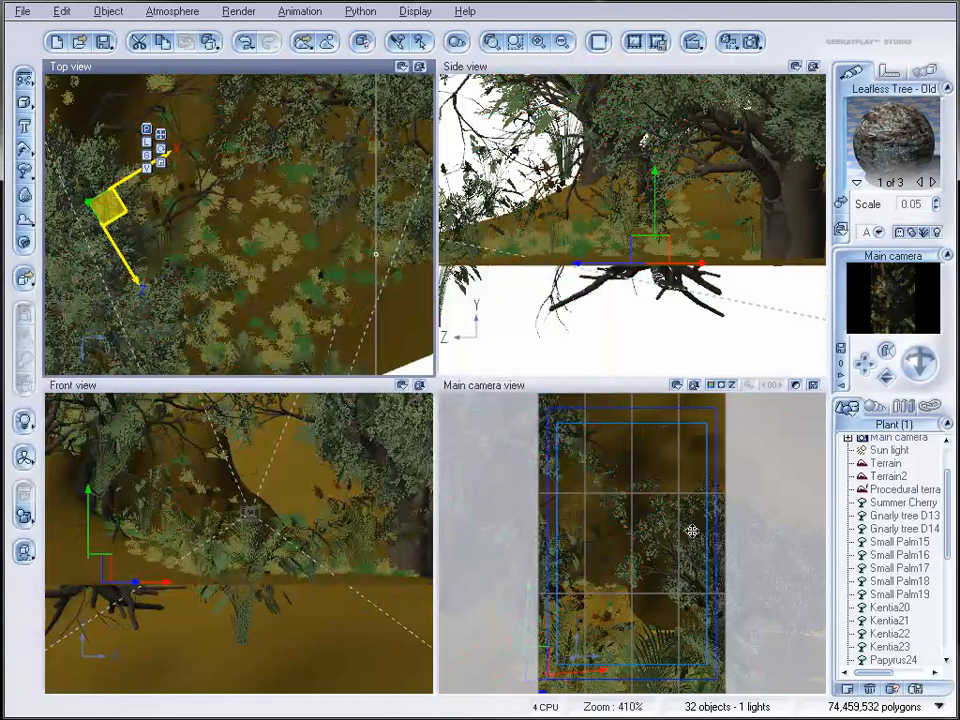
drag(110, 207, 138, 236)
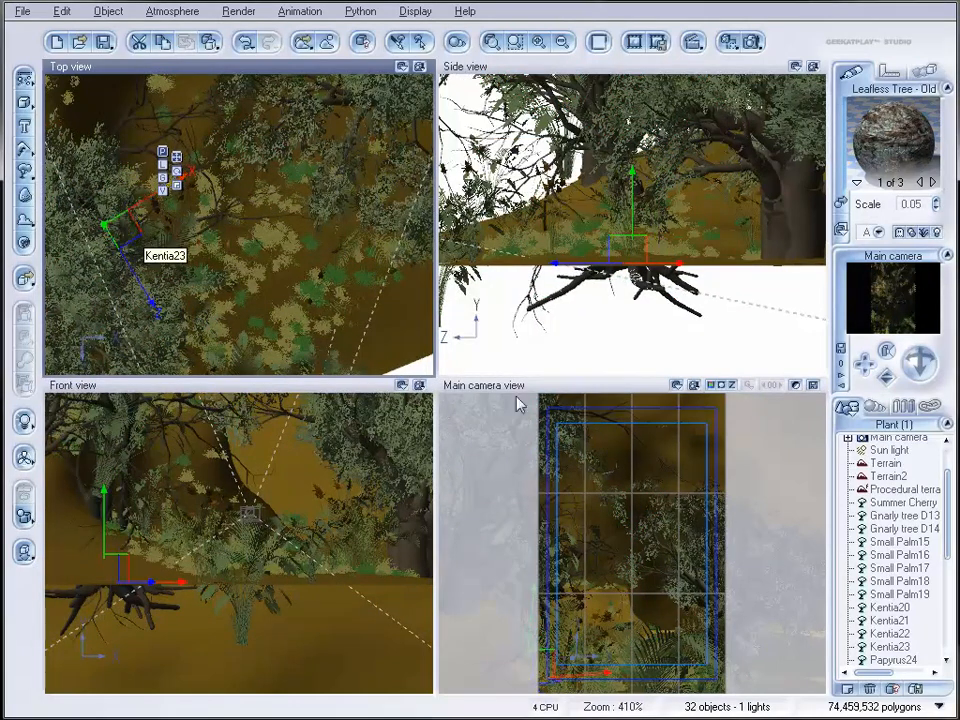
Step: Add a second Leafless Tree - Old & Dead behind the right-hand gnarly tree and enlarge it
right_drag(344, 191, 298, 309)
scroll(298, 309, down, 4)
right_drag(238, 249, 210, 450)
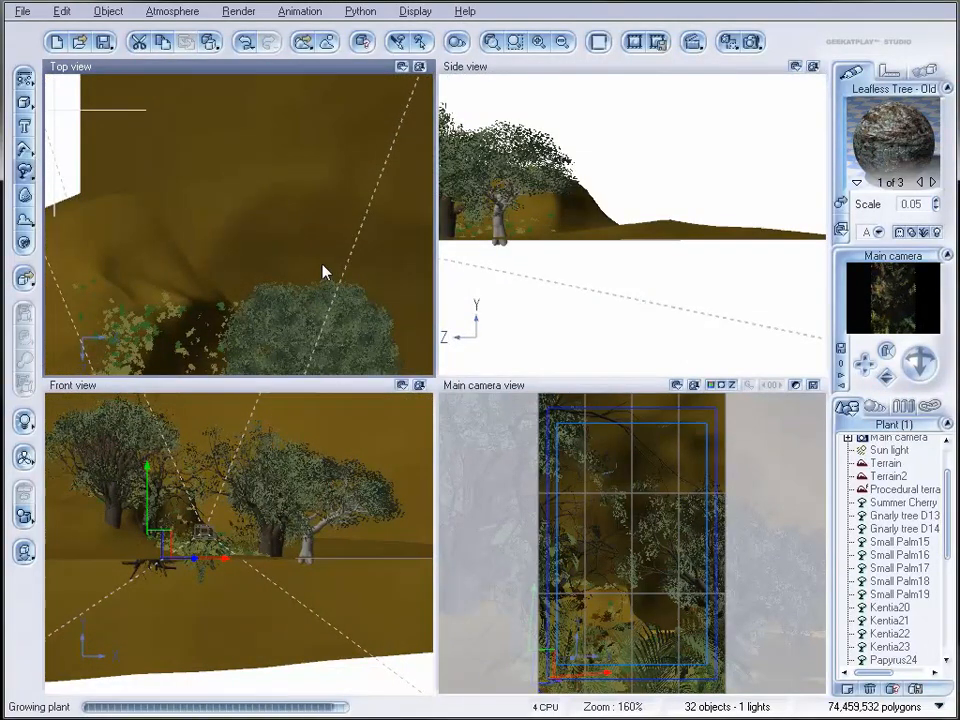
drag(178, 571, 321, 251)
drag(246, 234, 268, 257)
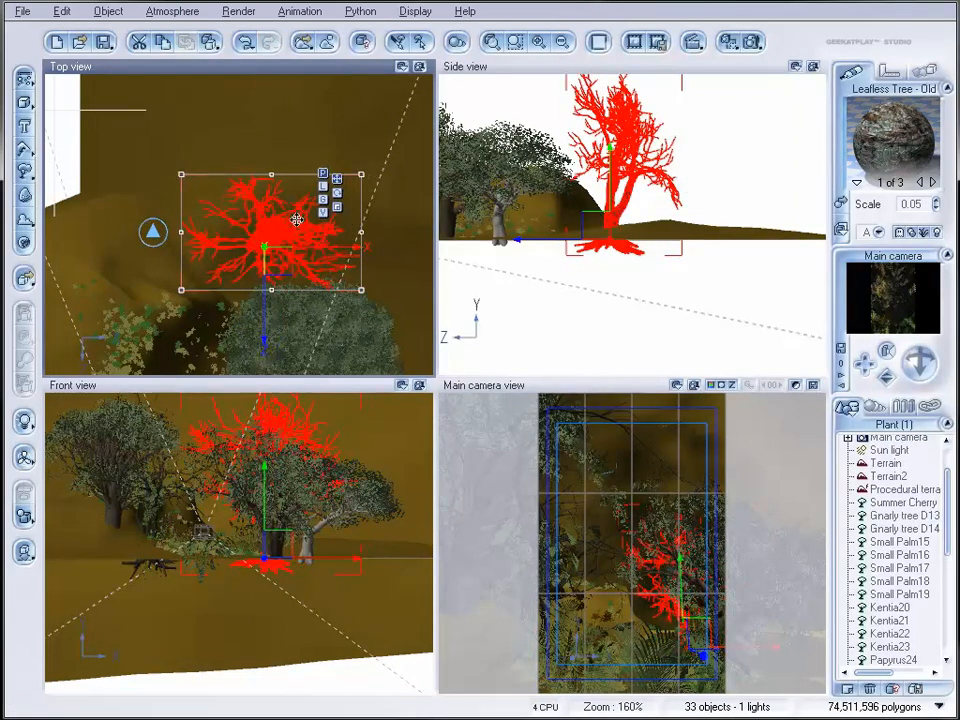
drag(362, 174, 440, 93)
drag(318, 205, 275, 257)
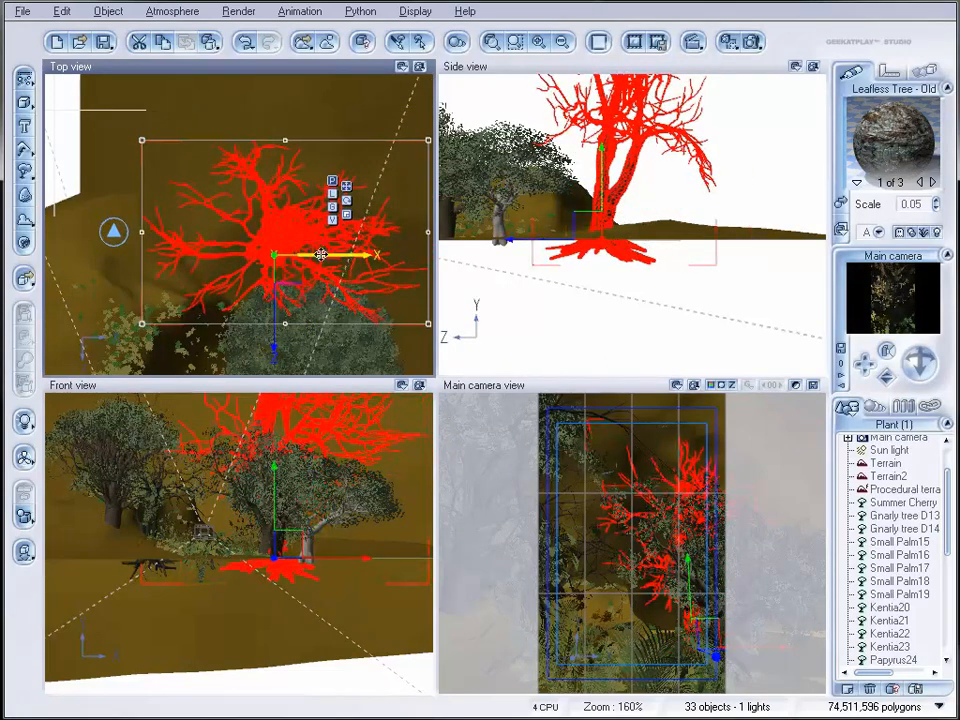
Step: Set the background leafless tree's third branch parameter to +56 in the plant editor and render the scene for a check
double_click(265, 240)
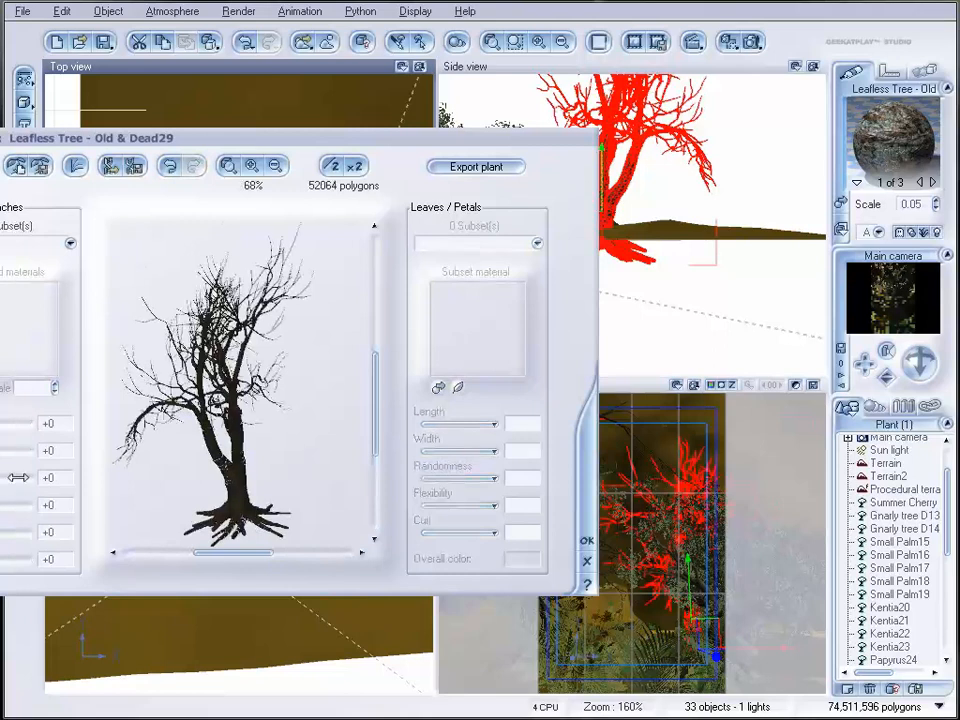
drag(8, 478, 60, 476)
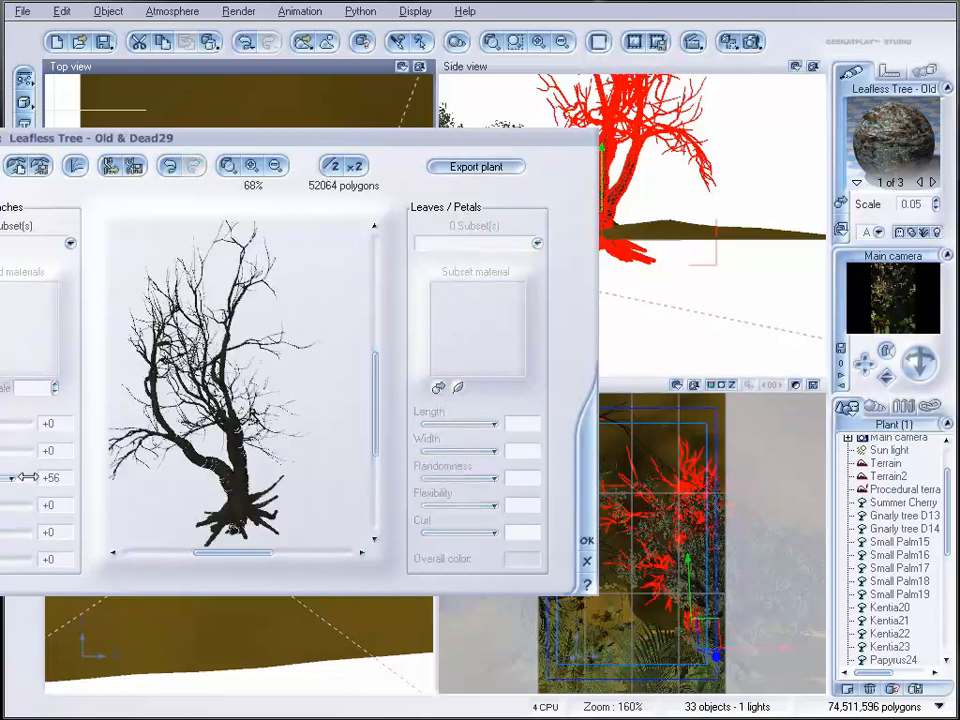
click(586, 541)
click(754, 43)
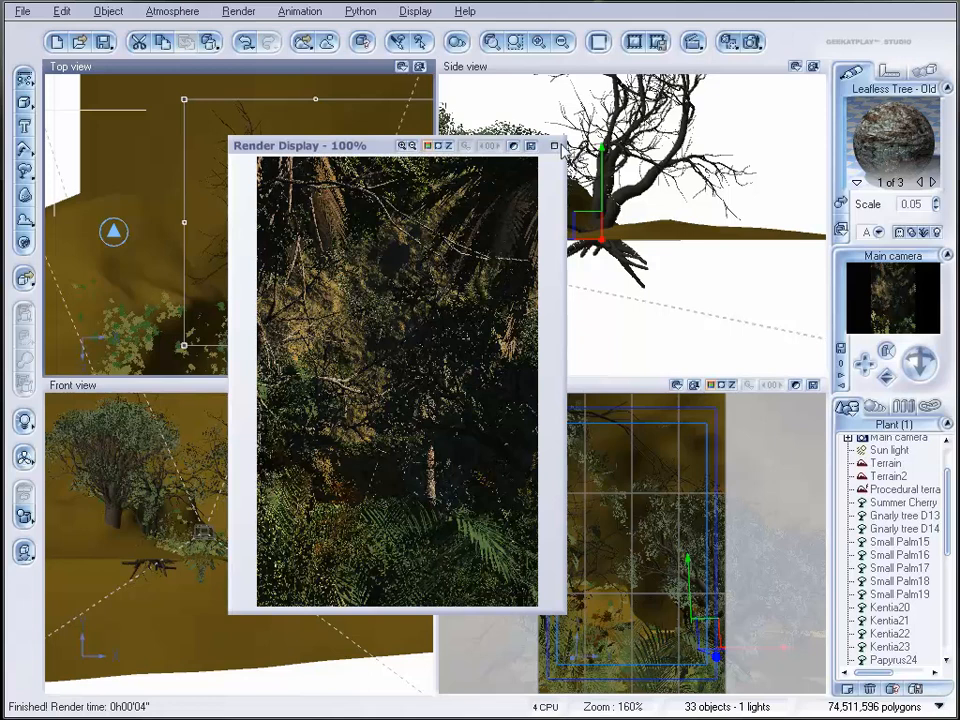
click(556, 146)
Step: Transfer all plants in Layer 1, from the Summer Cherry through the last Leafless Tree, to the hidden Layer 2
click(321, 171)
scroll(320, 213, down, 5)
click(340, 252)
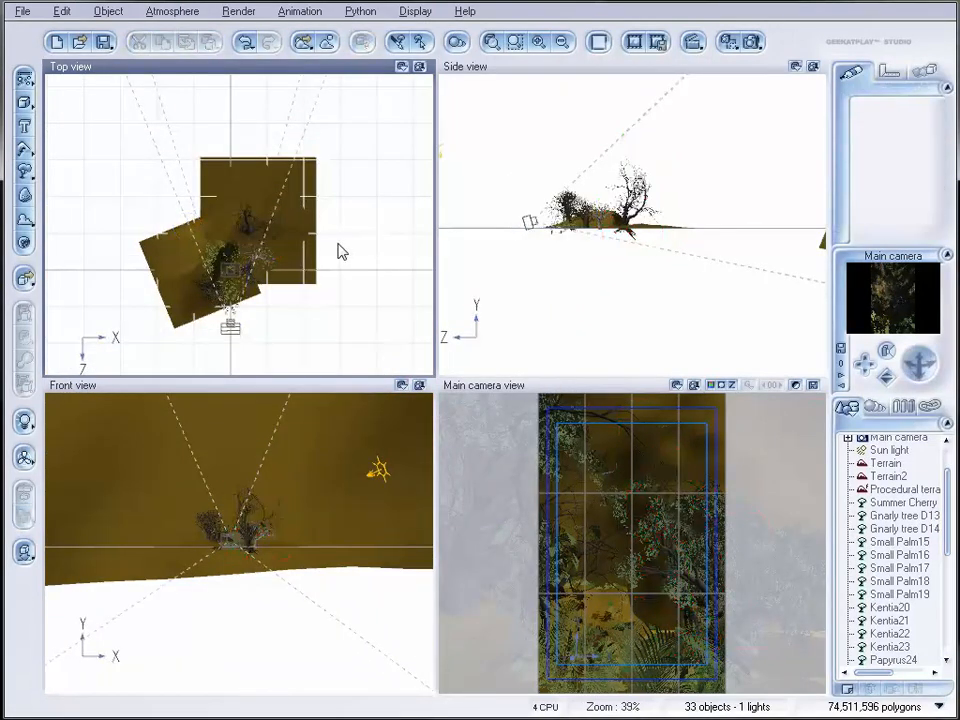
right_drag(314, 218, 338, 287)
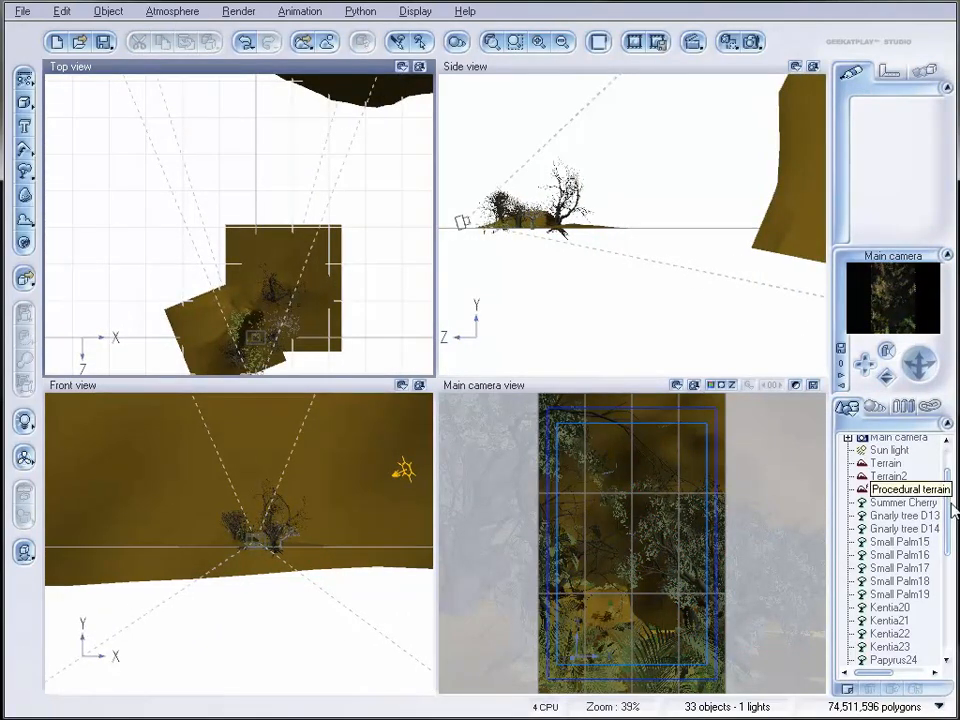
click(903, 502)
drag(946, 490, 950, 592)
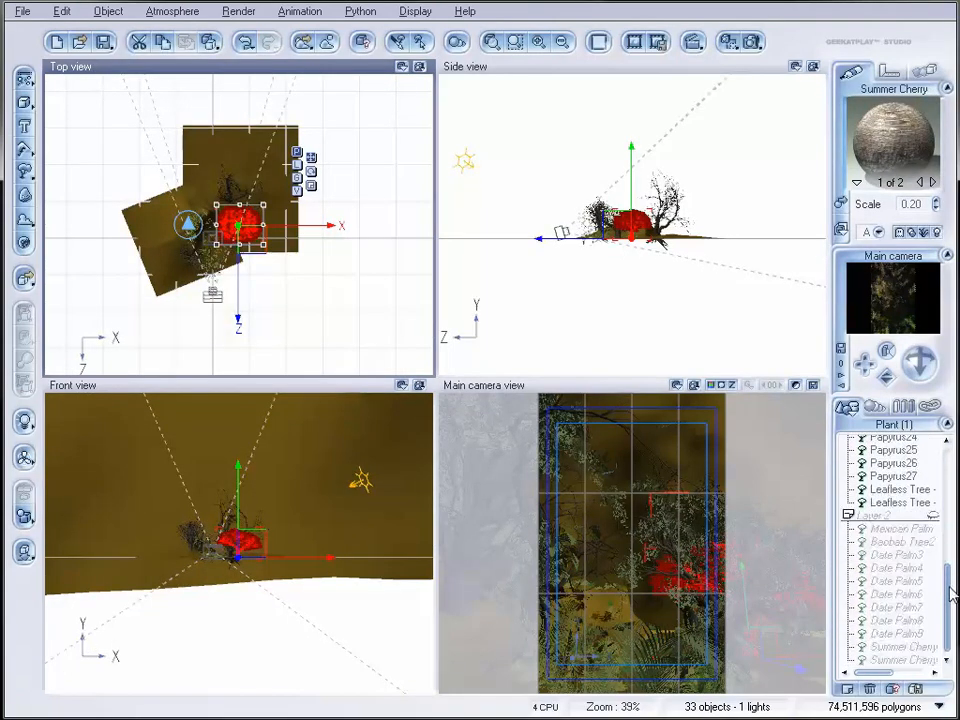
shift+click(903, 503)
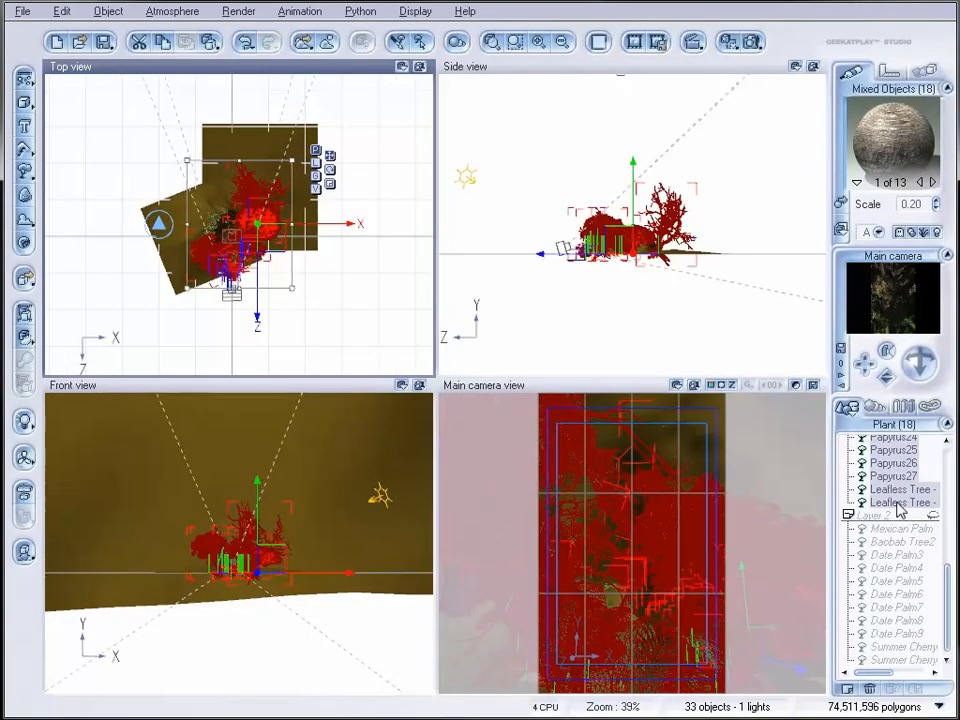
drag(895, 518, 897, 519)
drag(950, 590, 948, 475)
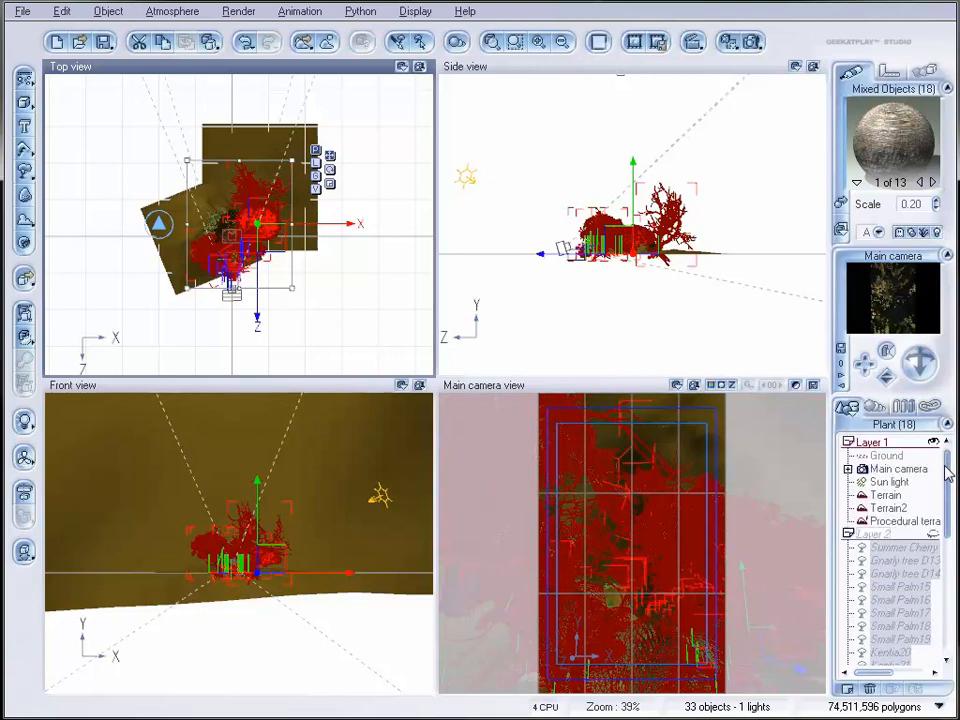
Step: Reposition the Sun light behind the terrains so it shines toward the camera, and render a lighting test
click(892, 483)
right_drag(724, 222, 457, 200)
drag(463, 201, 650, 234)
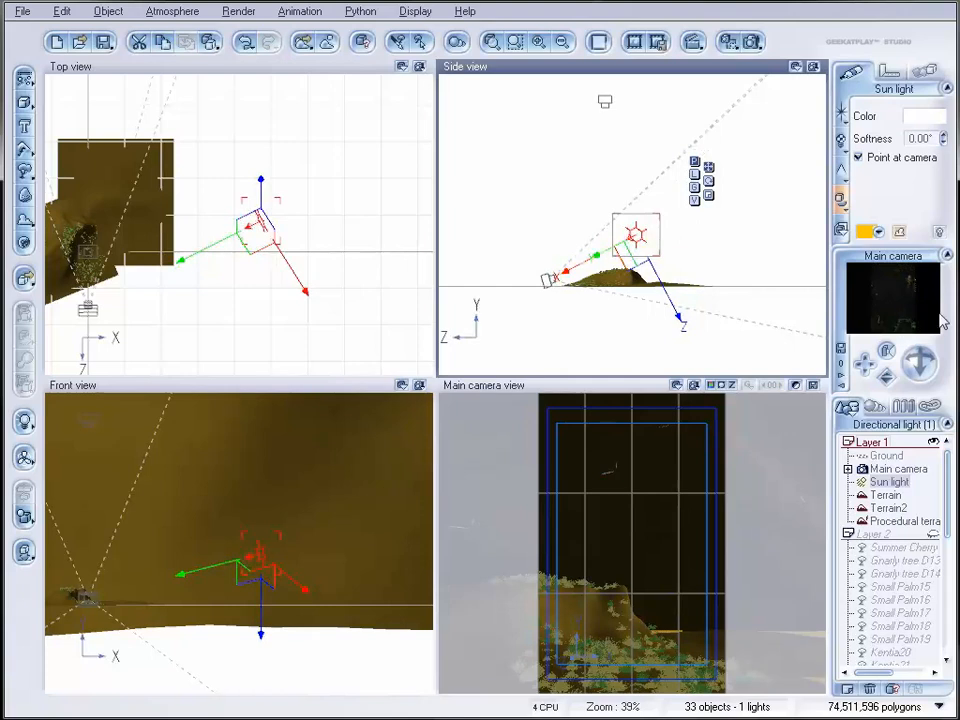
drag(255, 220, 154, 96)
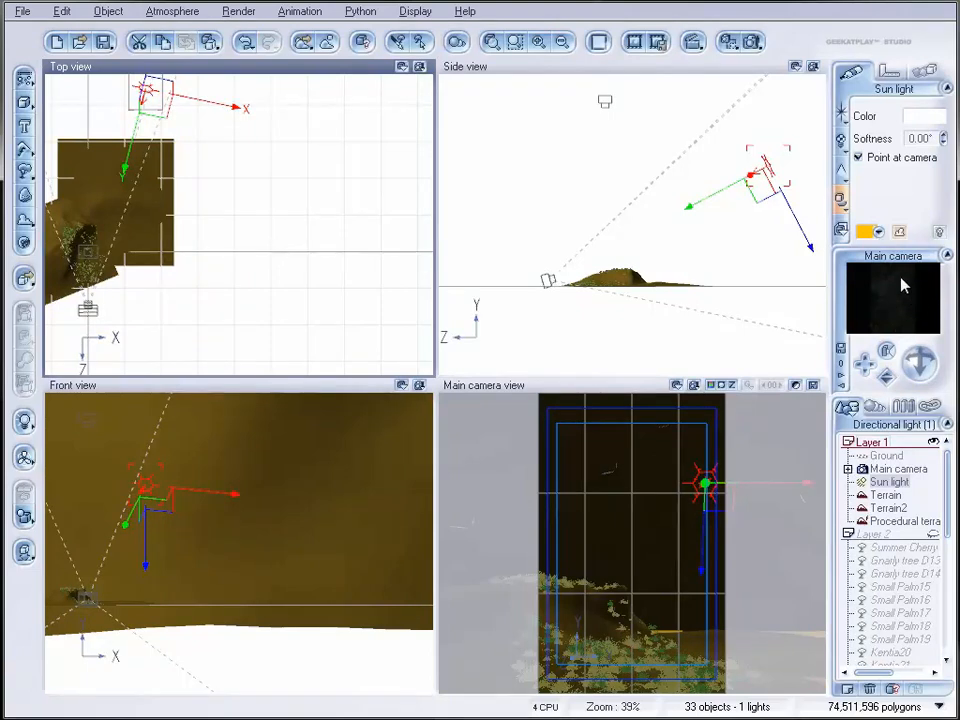
click(751, 42)
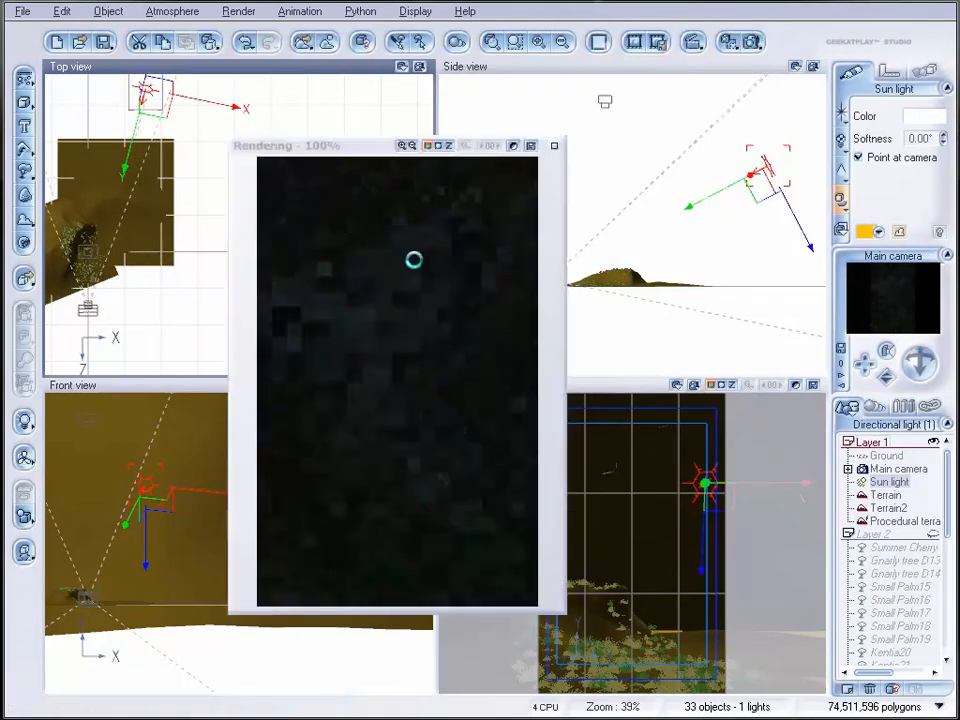
right_click(503, 386)
click(555, 149)
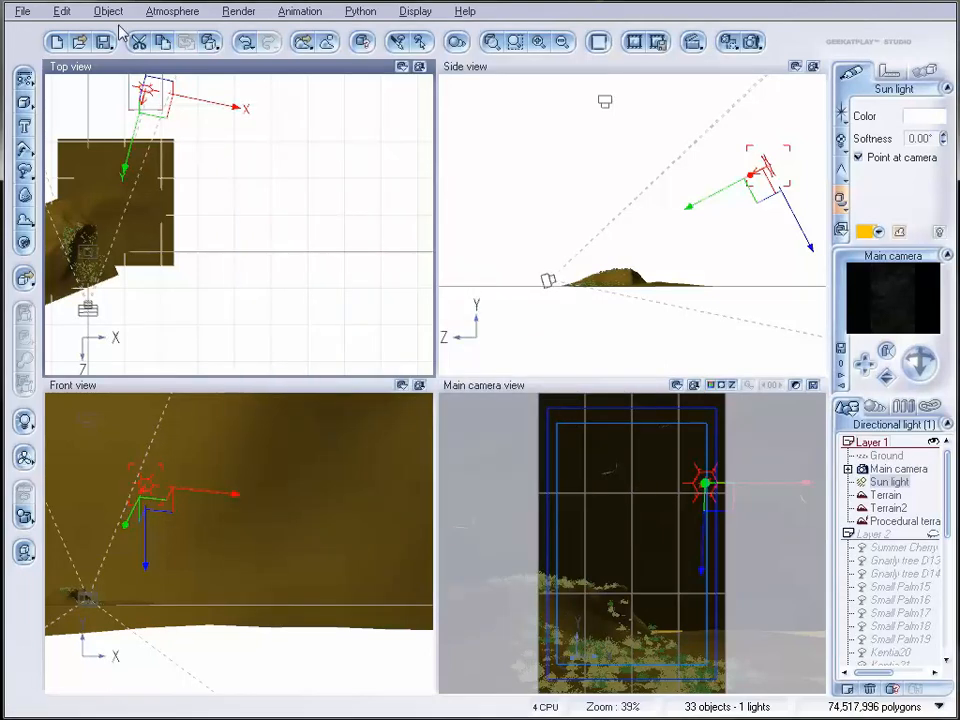
Step: Change the atmosphere's ambient light color to a dark blue-grey
click(172, 11)
click(193, 92)
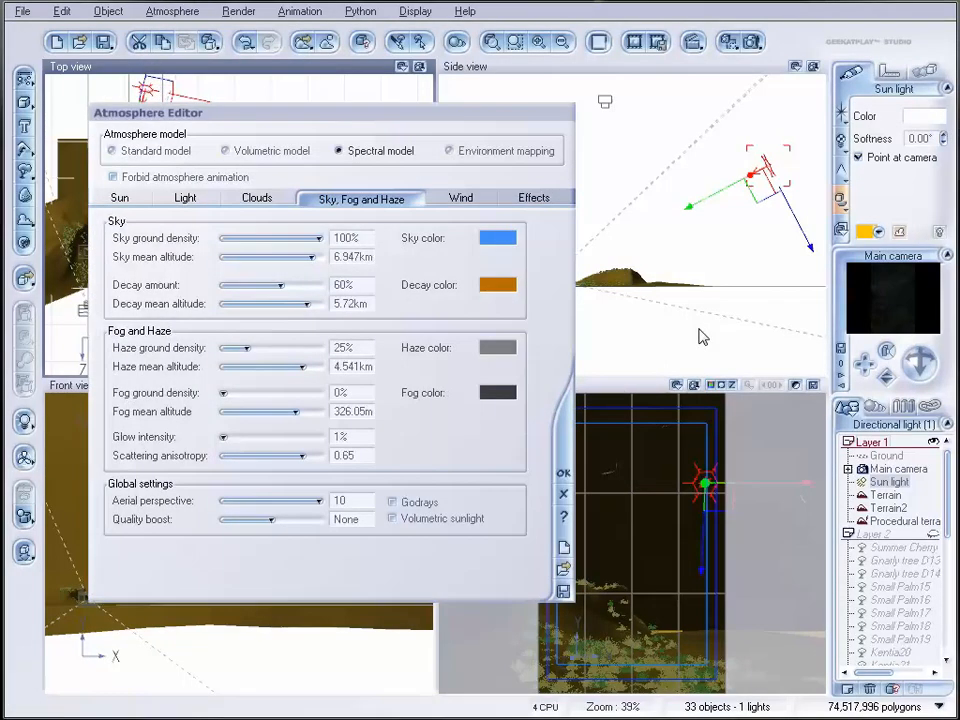
drag(324, 124, 441, 122)
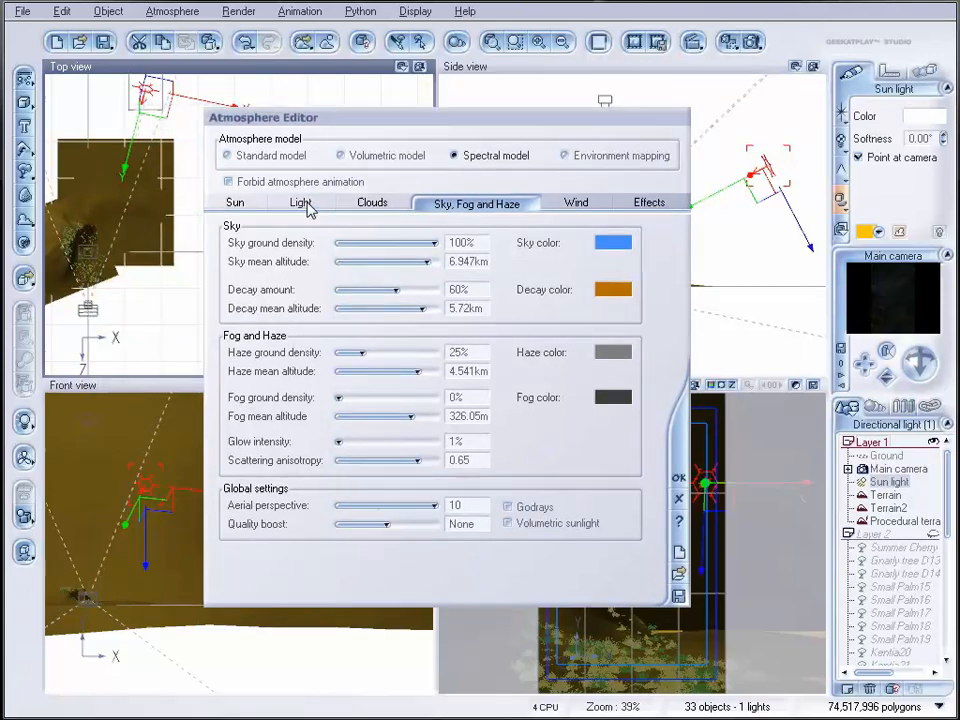
click(304, 205)
right_click(614, 459)
click(632, 461)
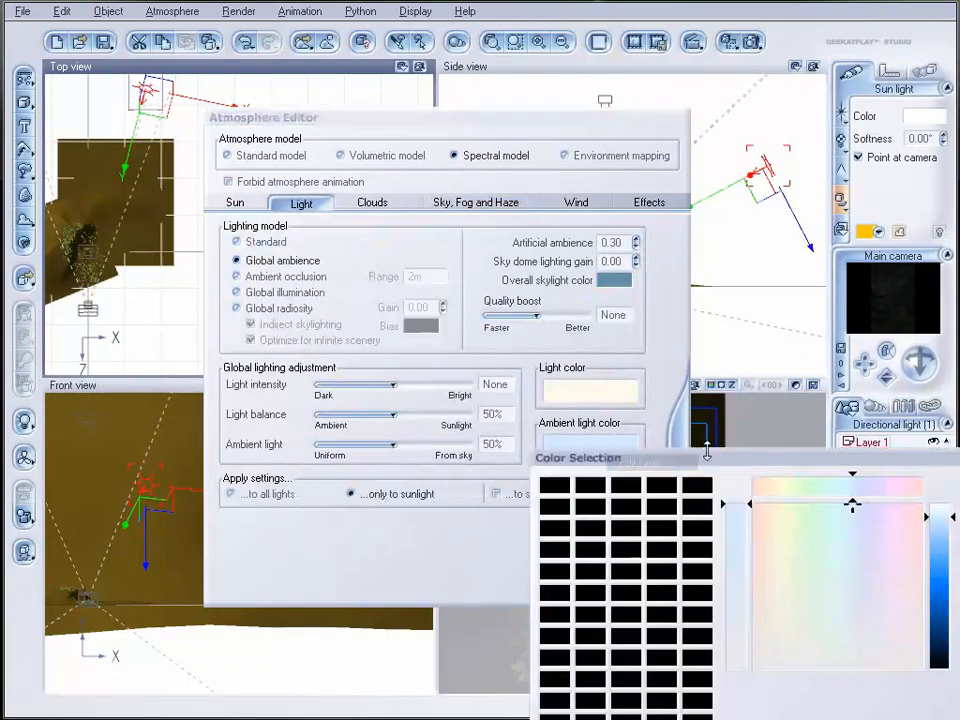
drag(860, 632, 852, 635)
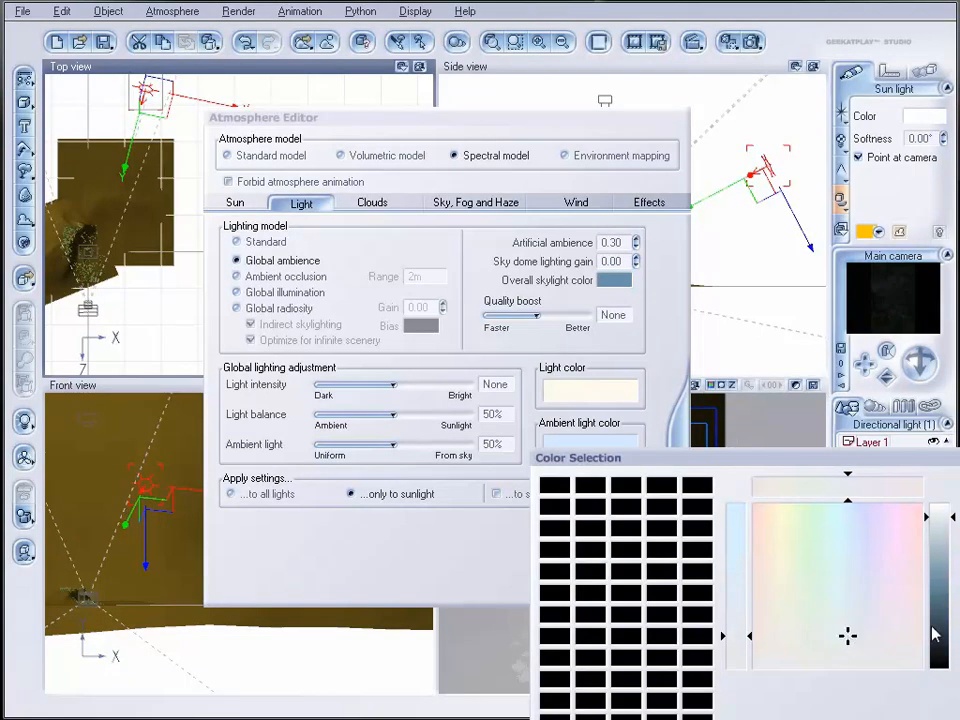
drag(930, 643, 945, 622)
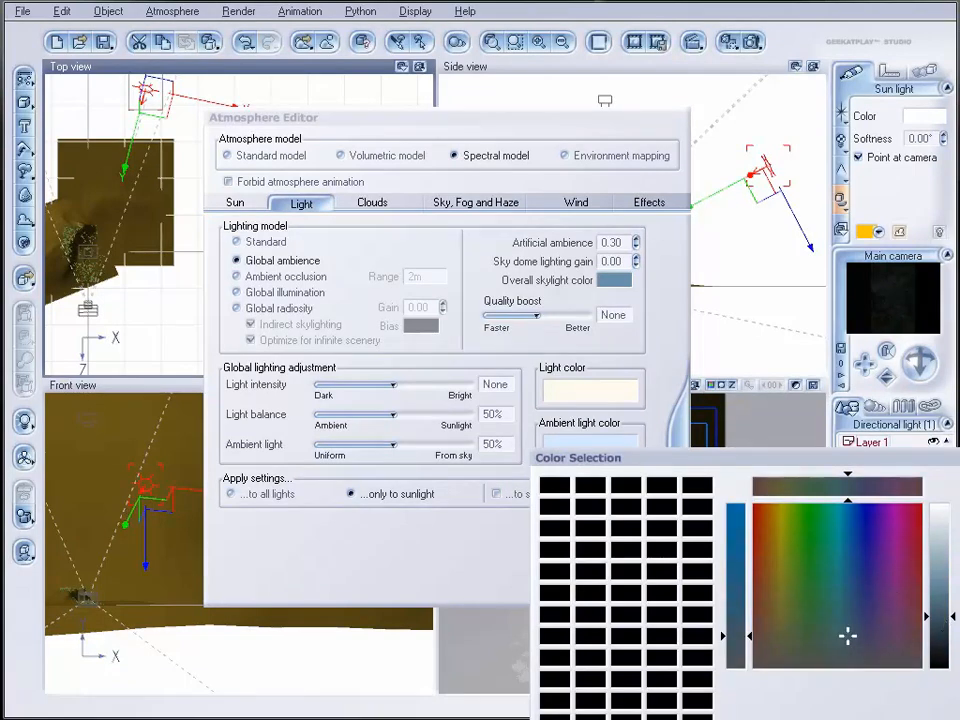
key(Return)
Step: Set the atmosphere's light balance to 88% and the size of the sun's corona to 44%
drag(410, 413, 469, 412)
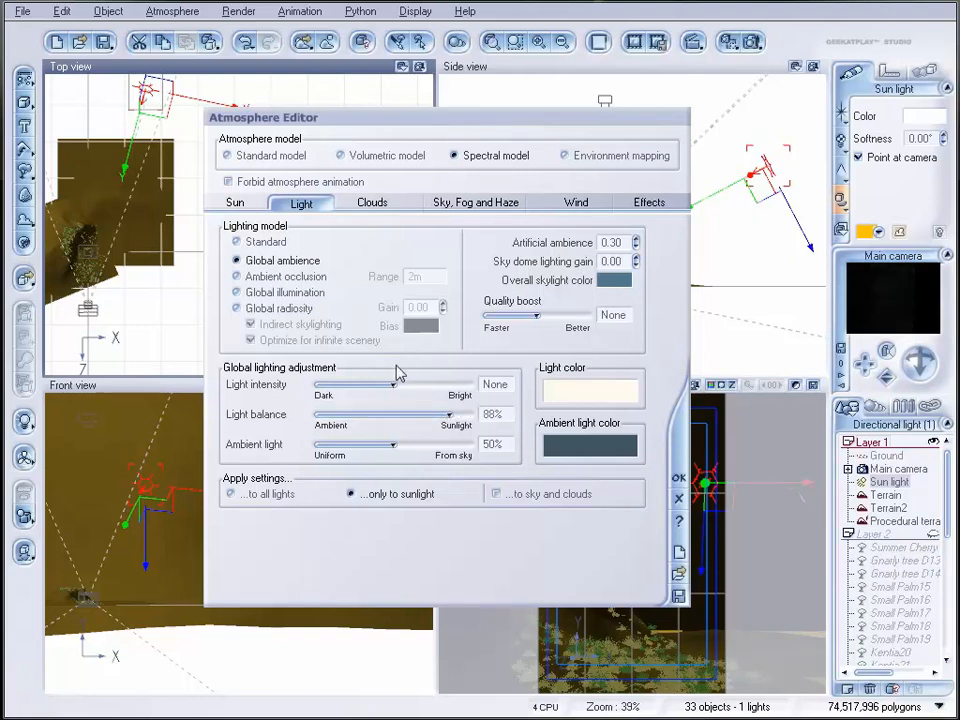
drag(393, 384, 386, 417)
click(233, 202)
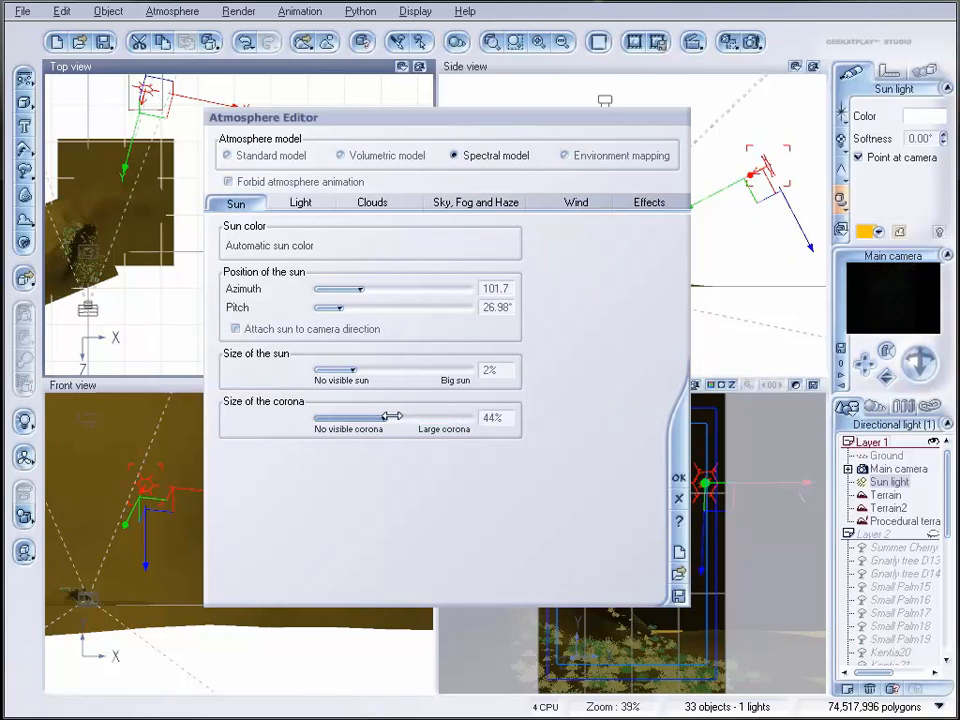
Step: Set haze ground density to 39% and fog ground density to 43%, enable volumetric sunlight, and apply the atmosphere
click(442, 204)
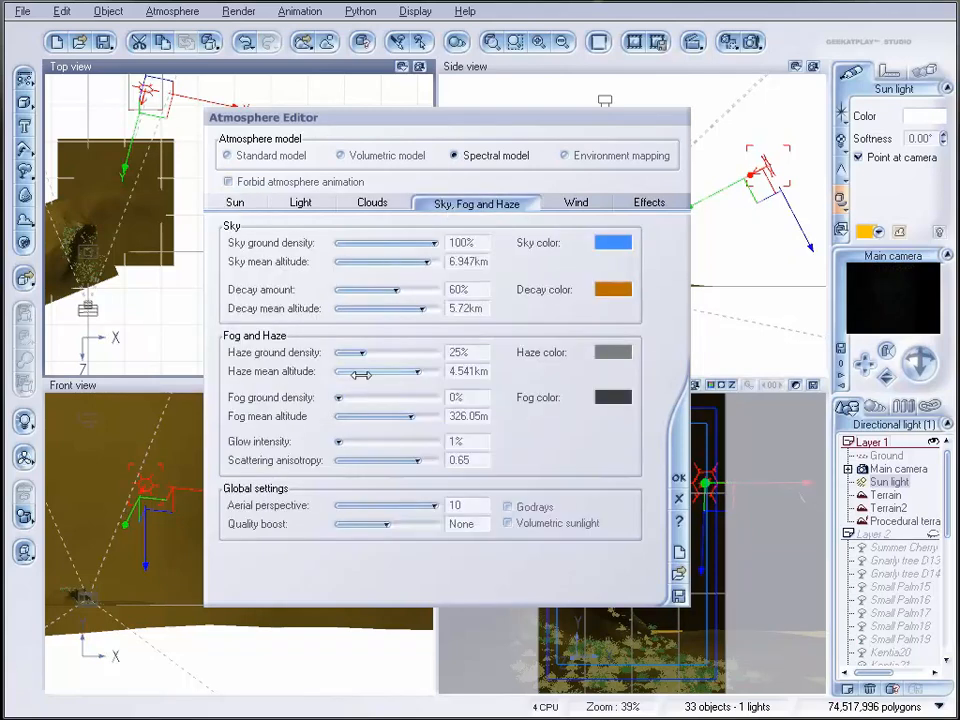
drag(340, 404, 380, 397)
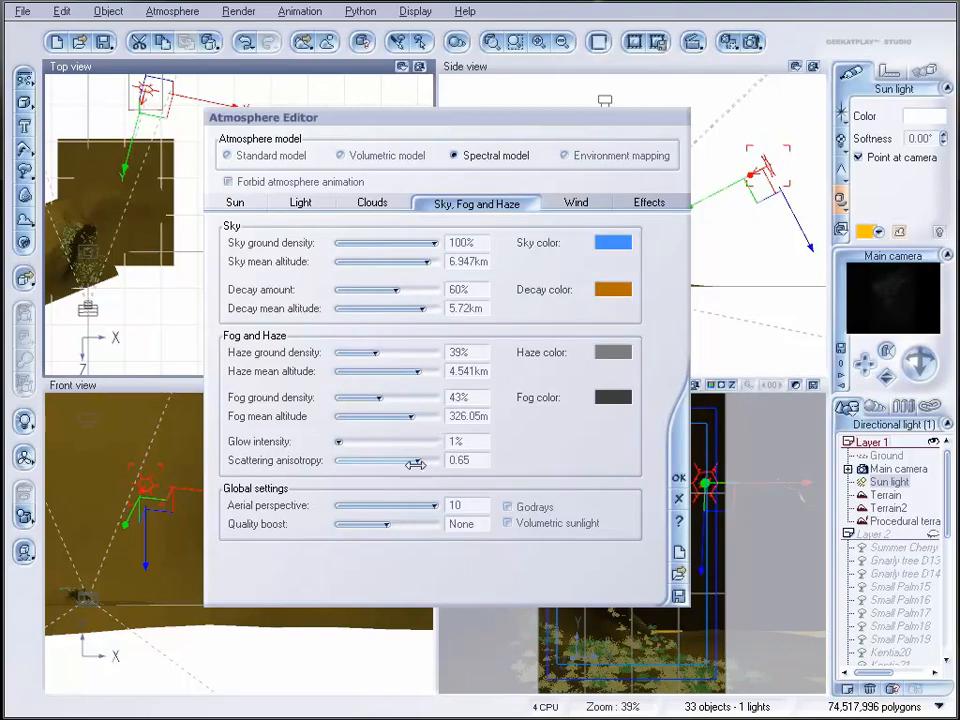
click(508, 523)
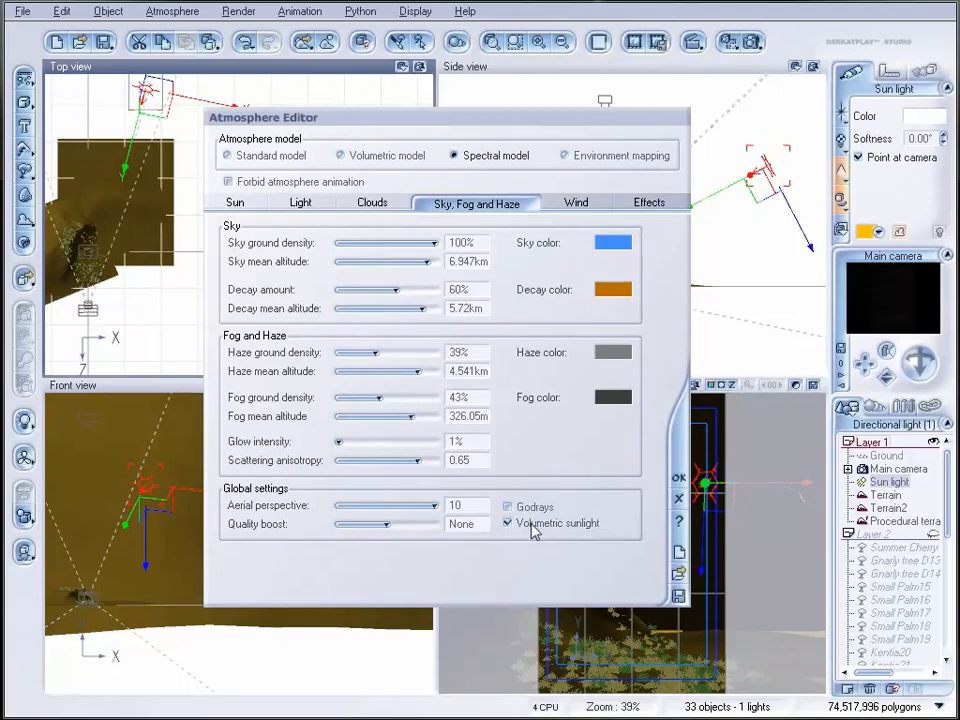
click(679, 478)
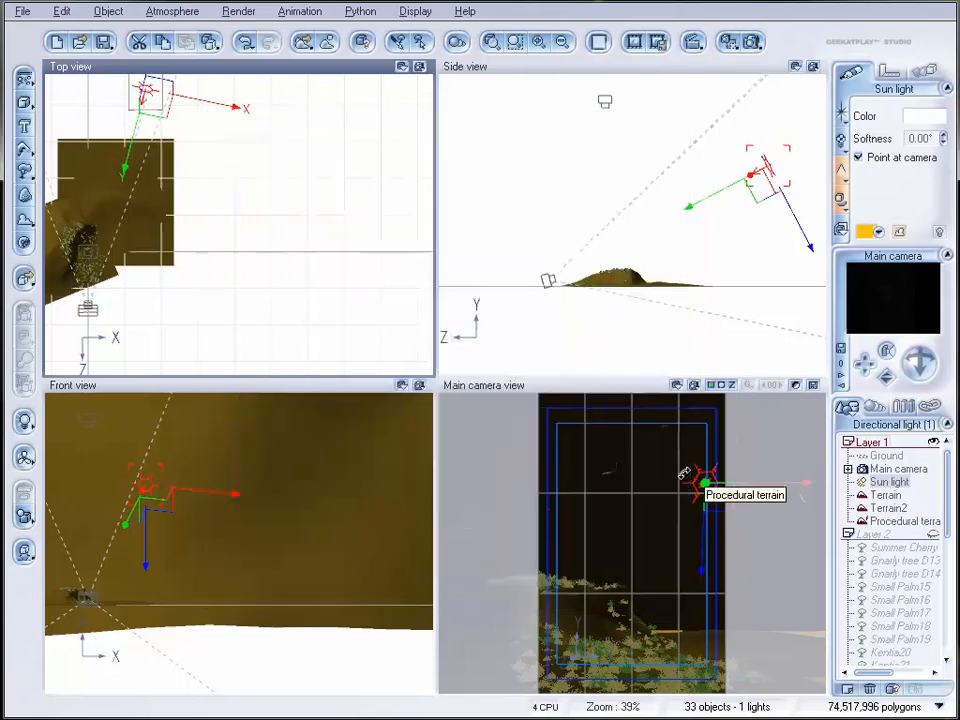
Step: Add a spot light and position it high above the rear part of the terrain
right_drag(678, 272, 620, 249)
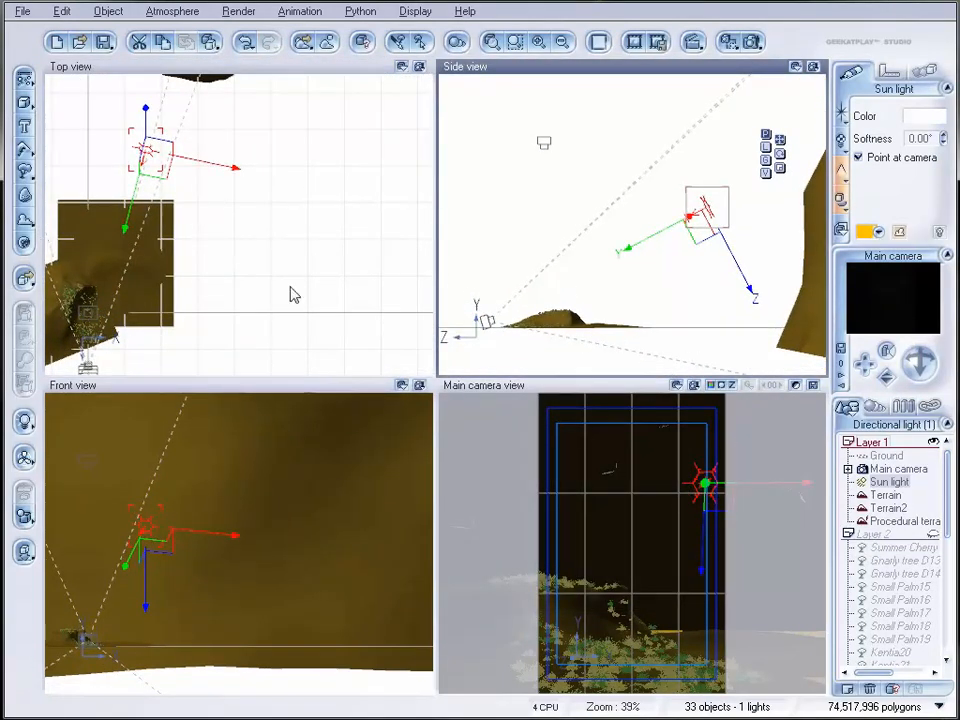
click(25, 421)
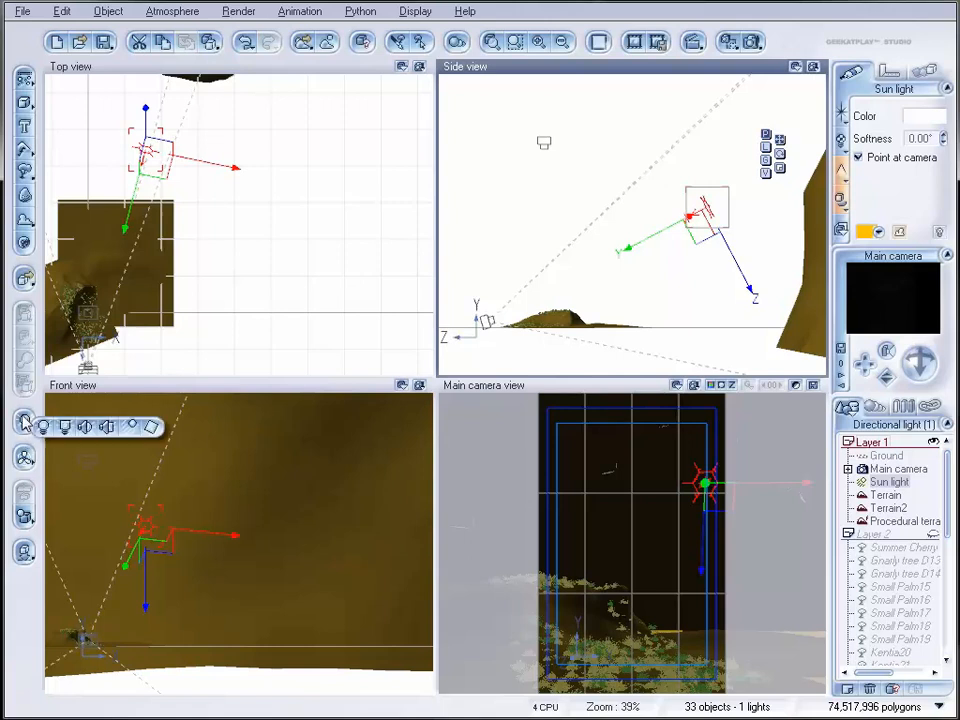
click(104, 428)
drag(640, 230, 646, 155)
drag(257, 212, 128, 212)
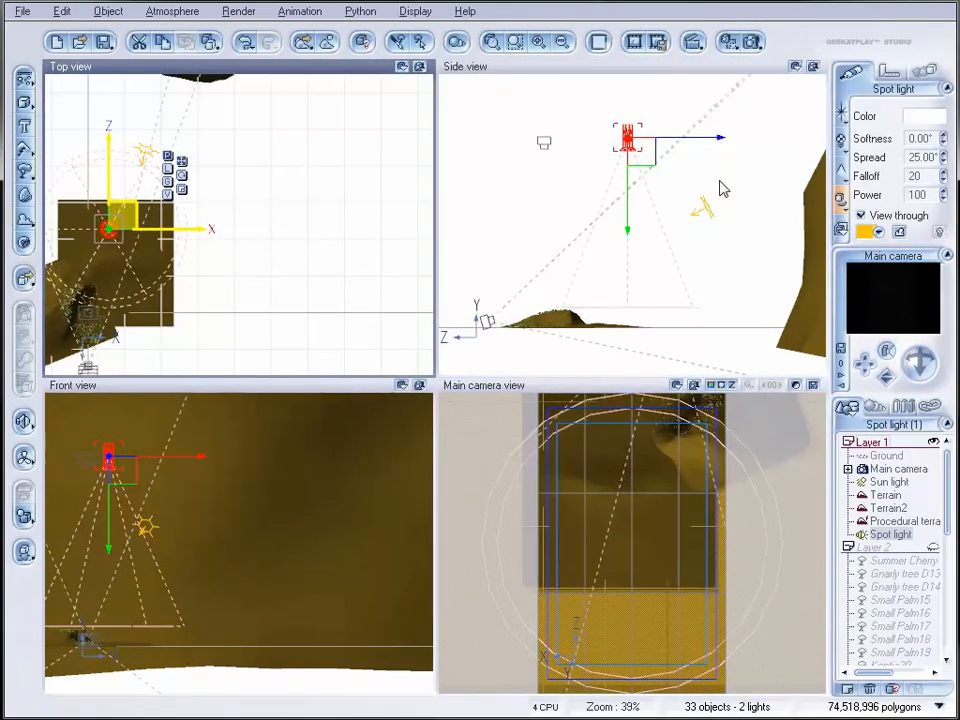
drag(636, 146, 635, 168)
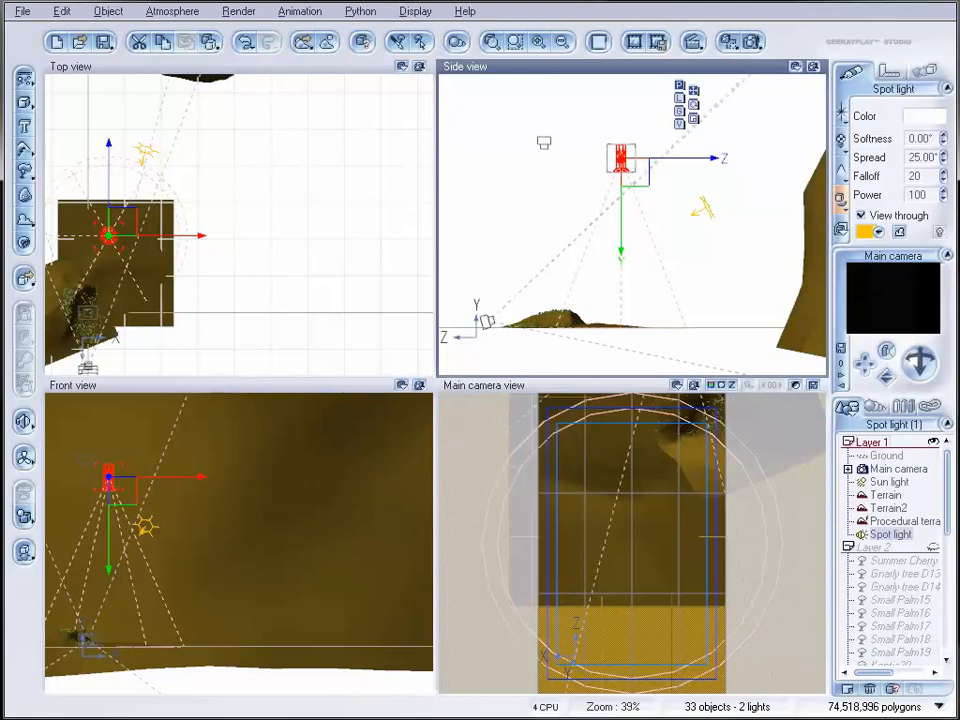
Step: Rotate the spot light slightly above the terrain and raise its power to 145
drag(920, 362, 891, 368)
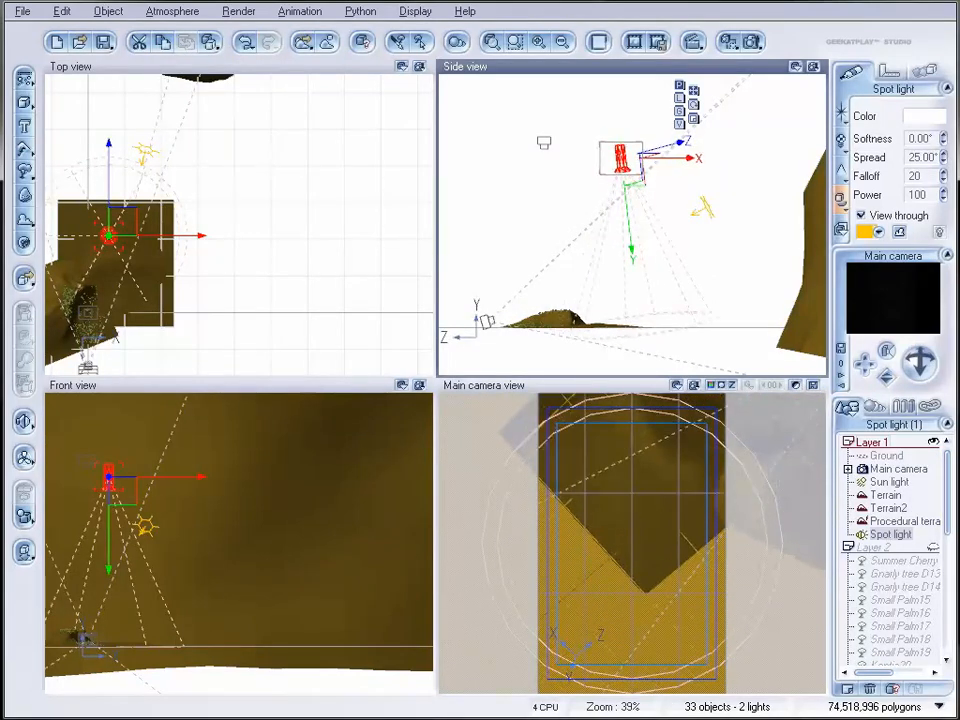
drag(944, 194, 944, 180)
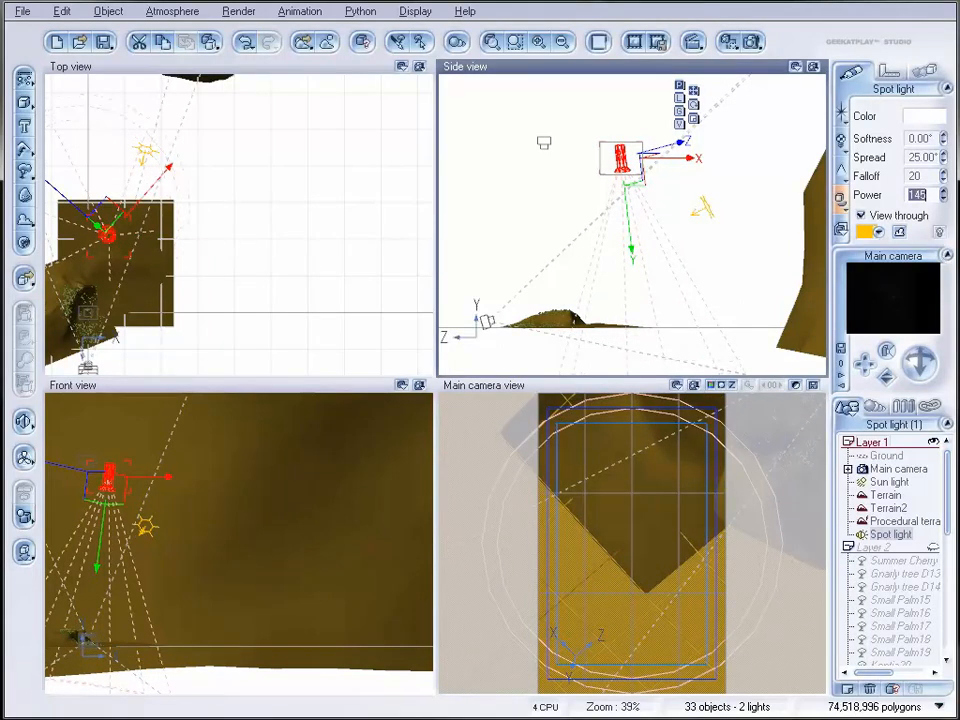
Step: Move the spot light lower and closer to the camera, set its power to 155, and render a test image
drag(622, 152, 575, 190)
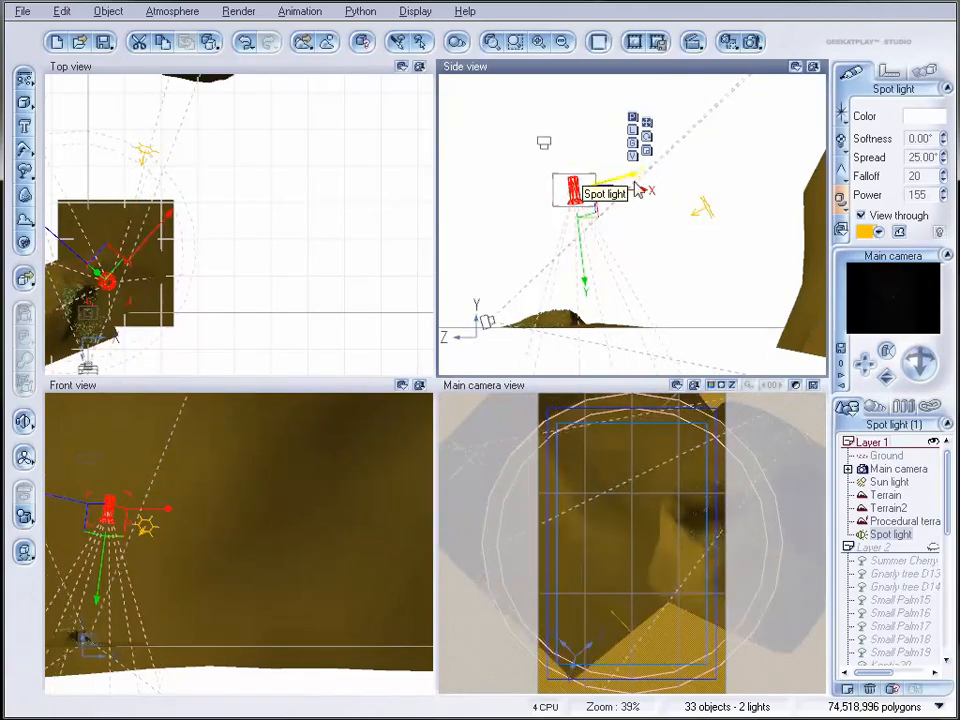
click(752, 43)
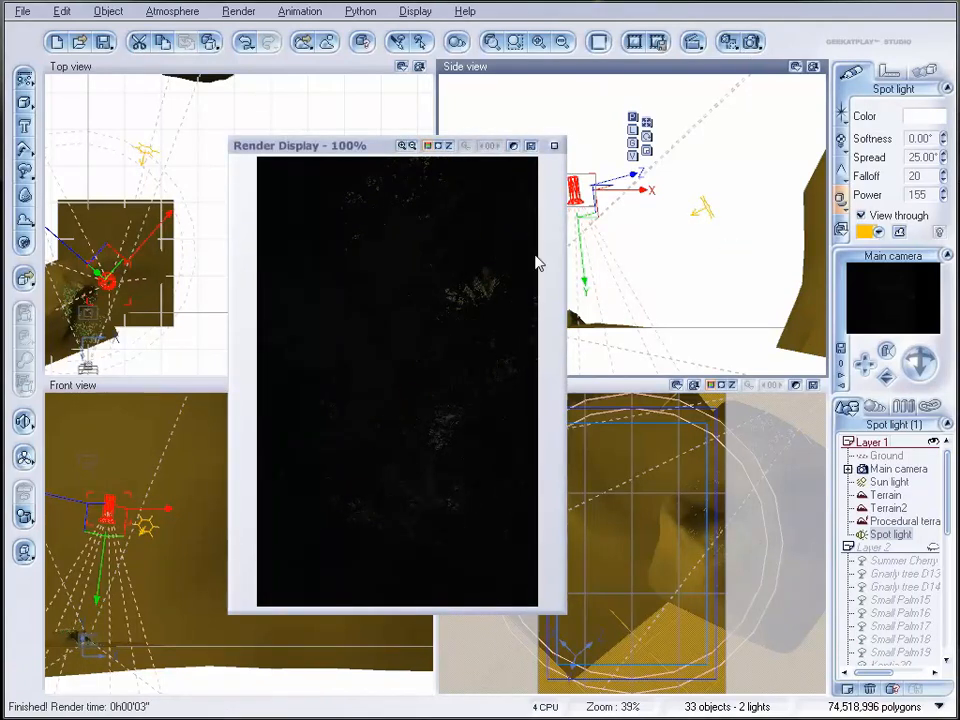
click(556, 147)
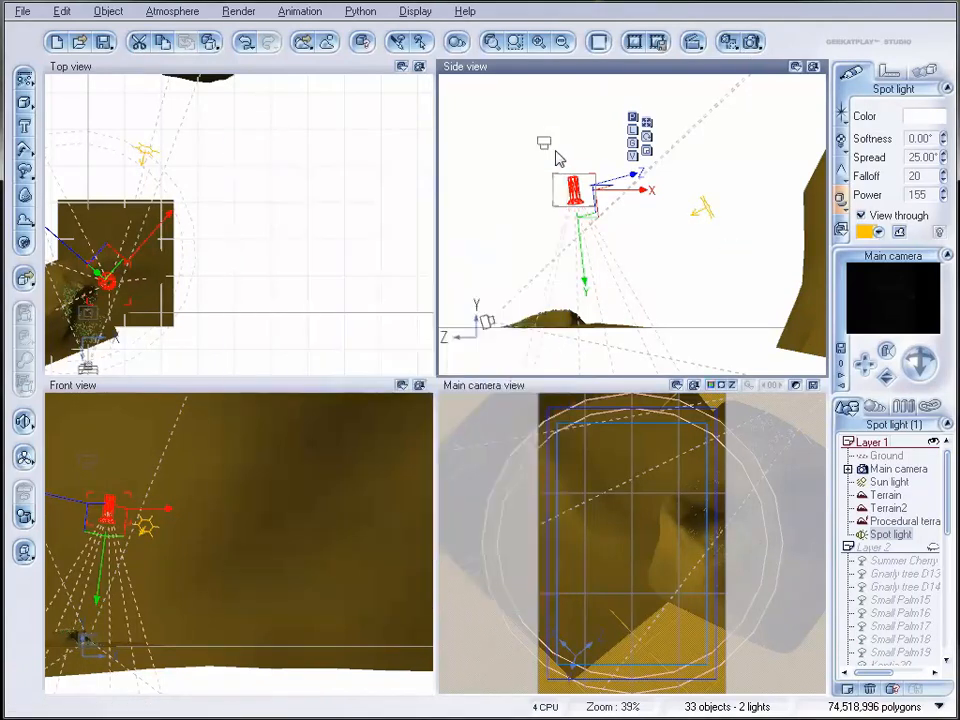
Step: Add a second spot light and place it just below the first one, above the terrain
right_drag(208, 236, 358, 175)
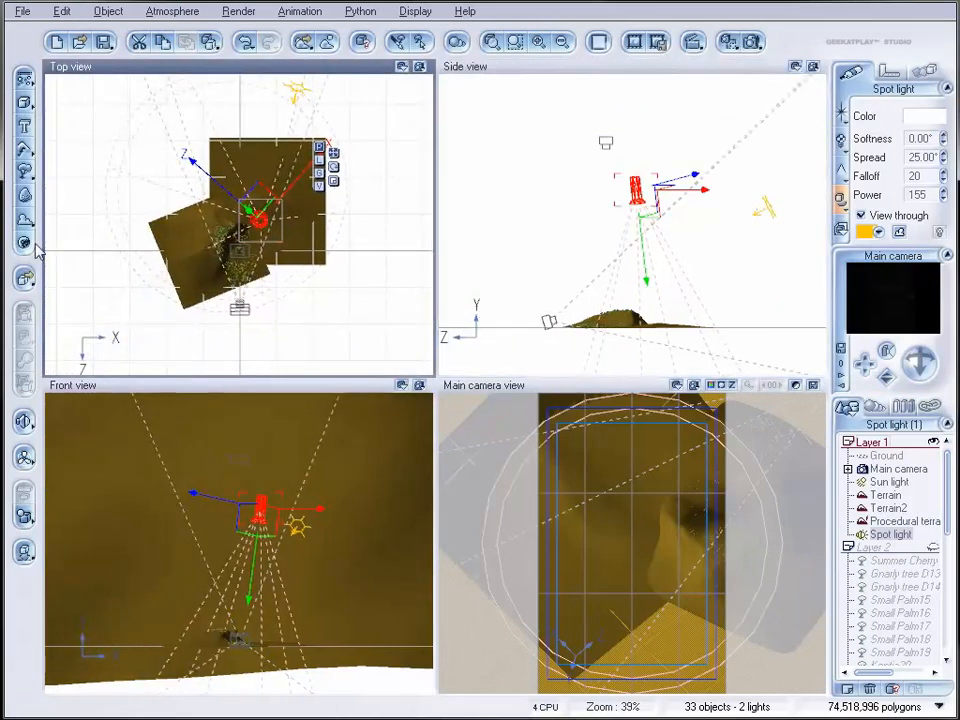
click(25, 423)
mouse_move(253, 192)
mouse_down()
mouse_move(277, 181)
mouse_move(270, 185)
mouse_up()
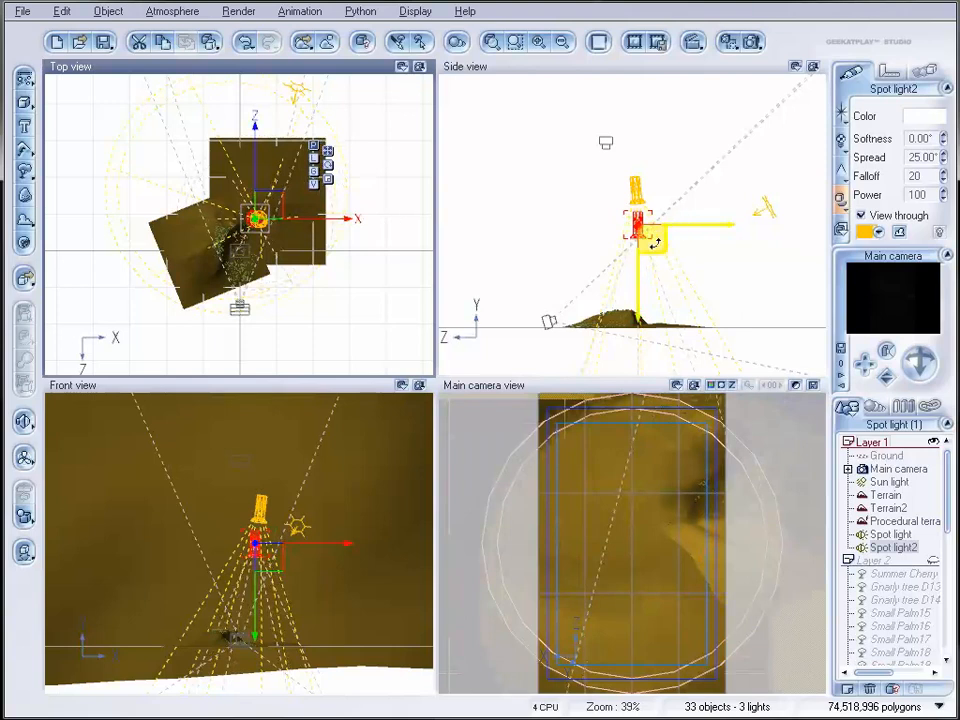
Step: Move the first spot light toward the camera, high above the front of the cliff, and raise its power to 255
click(896, 536)
scroll(669, 238, up, 2)
right_drag(720, 319, 717, 178)
drag(635, 90, 605, 138)
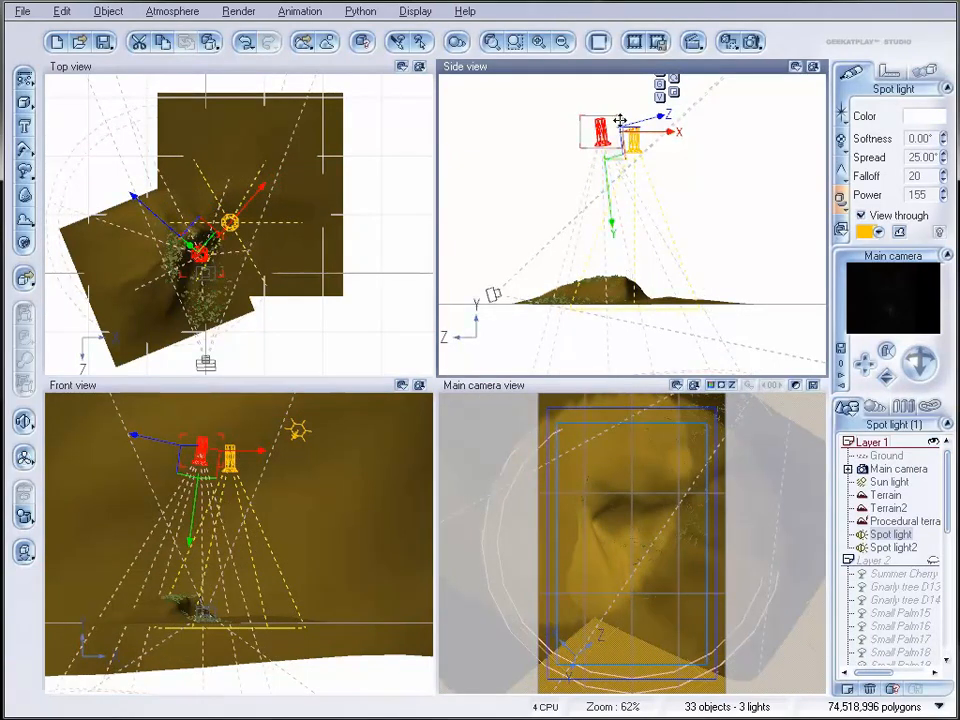
drag(621, 135, 597, 143)
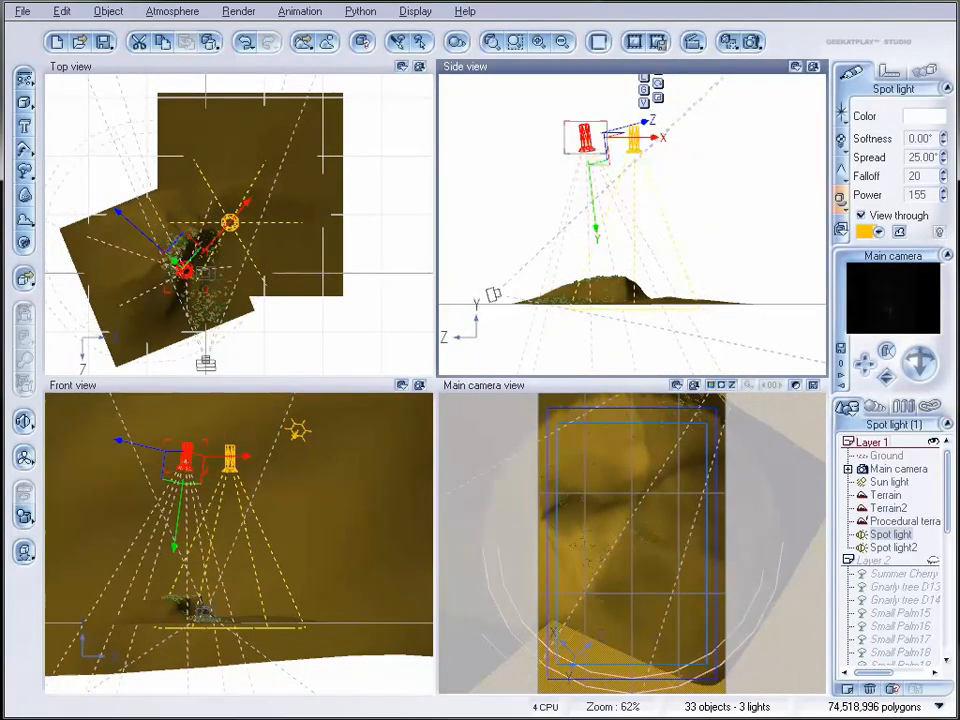
drag(943, 195, 943, 172)
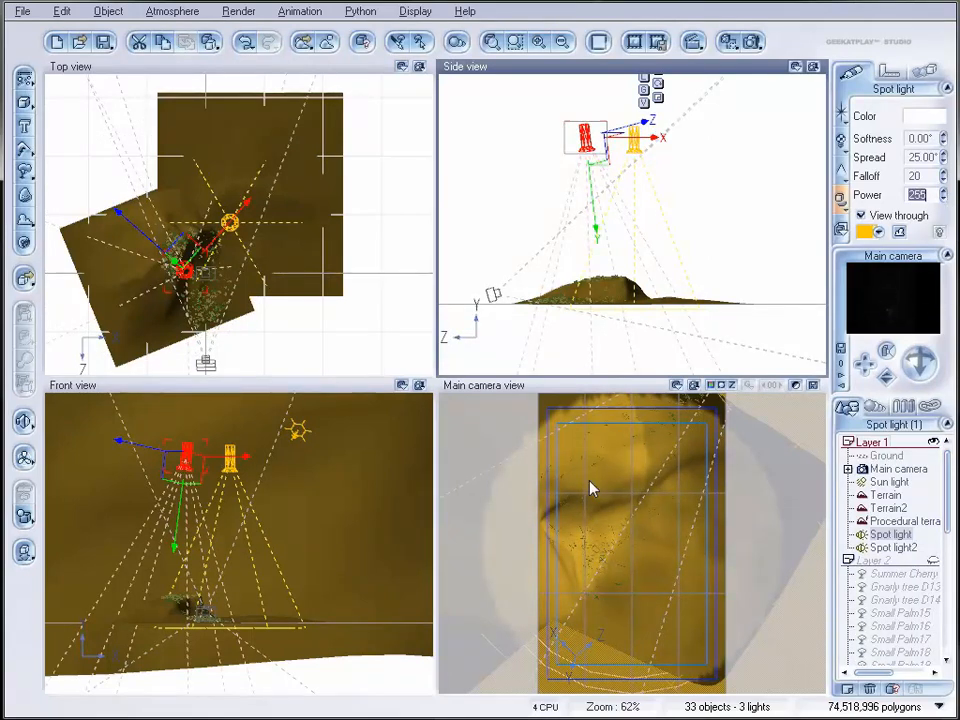
Step: Move the second spot light toward the camera beside the first one, with volumetric lighting enabled
click(636, 154)
click(634, 141)
drag(640, 146, 610, 150)
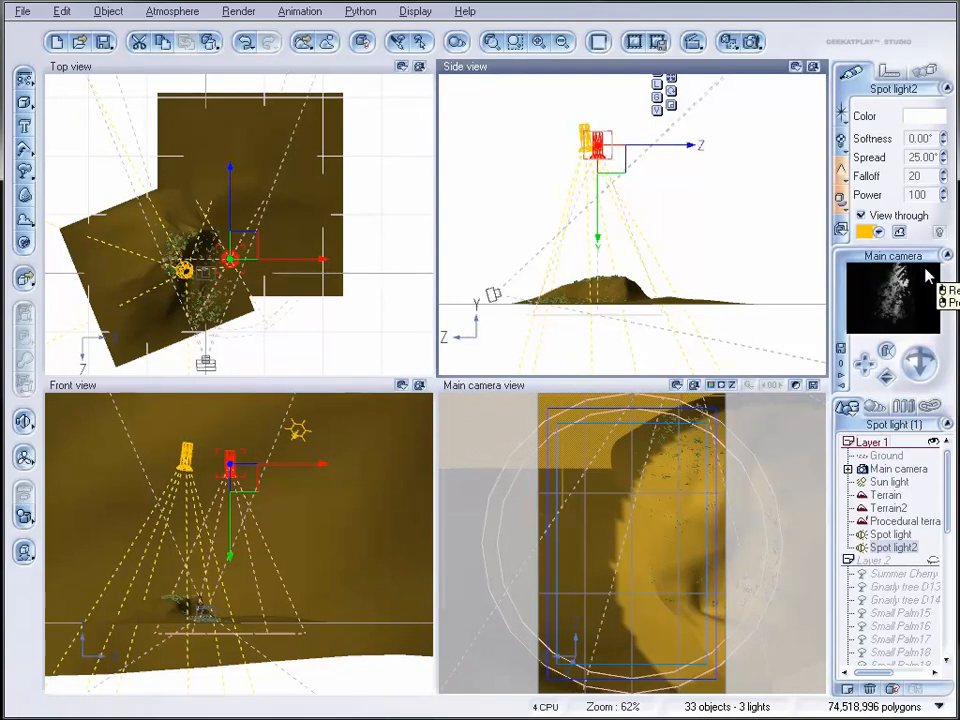
Step: Set the second spot light's power to 55 and render a test image
drag(943, 195, 943, 219)
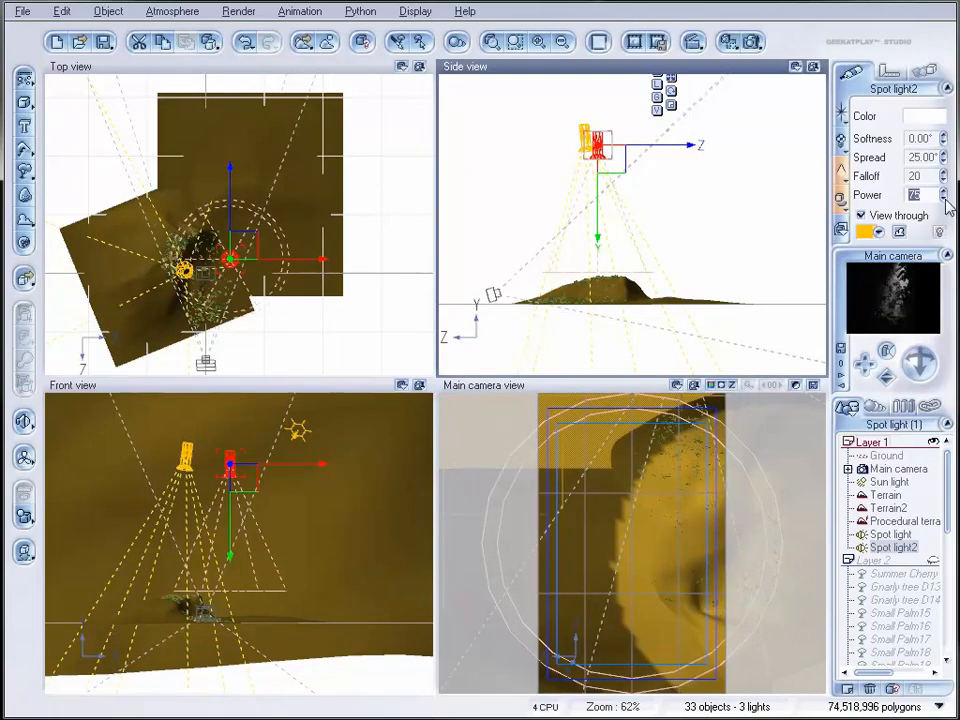
drag(943, 195, 944, 203)
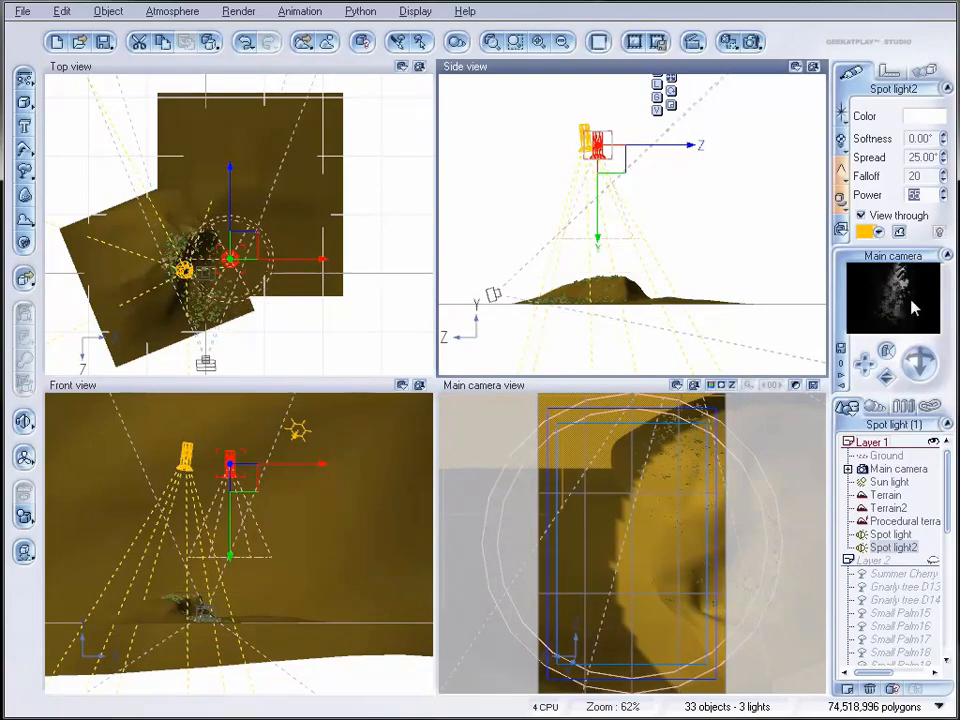
click(752, 40)
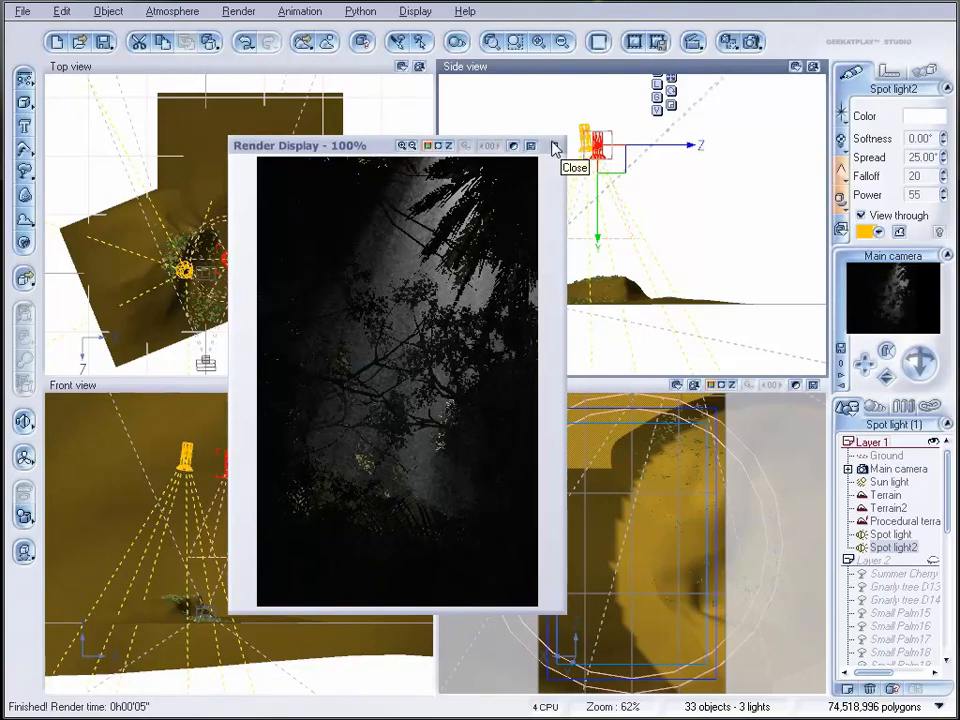
click(555, 146)
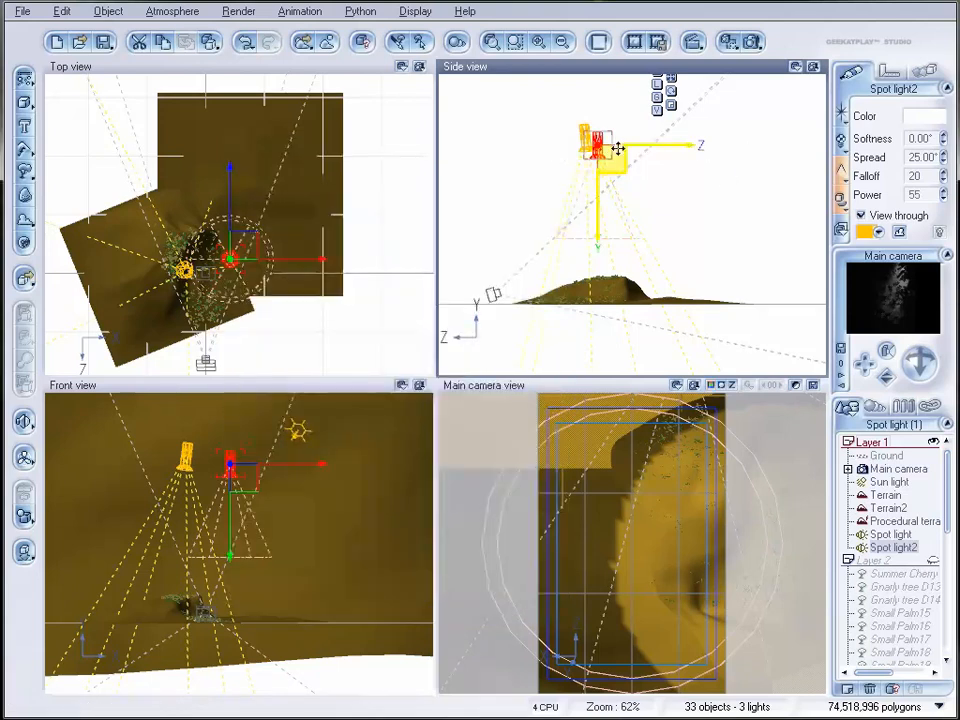
Step: Open the second spot light's shadow and light settings, enable its light gel, and load the Spots Gel material
click(842, 195)
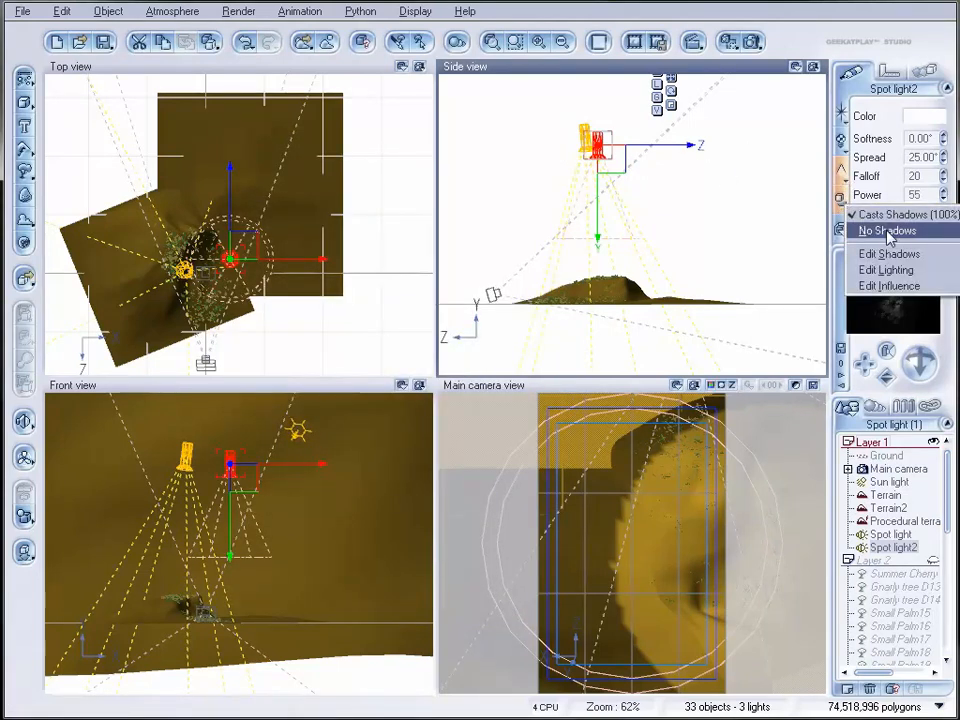
click(880, 254)
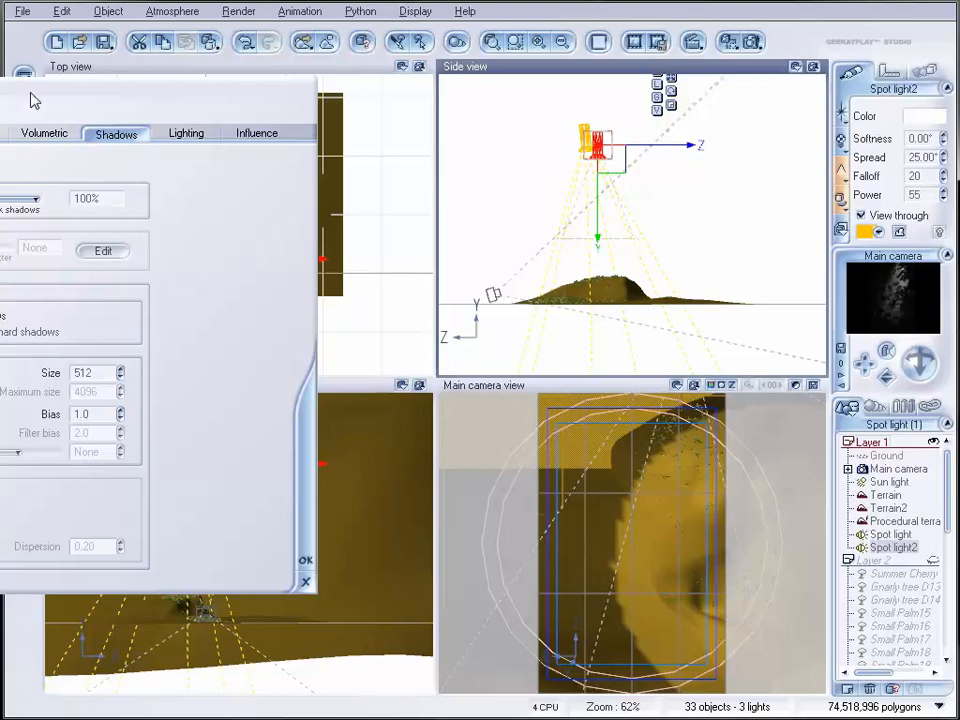
drag(195, 87, 590, 100)
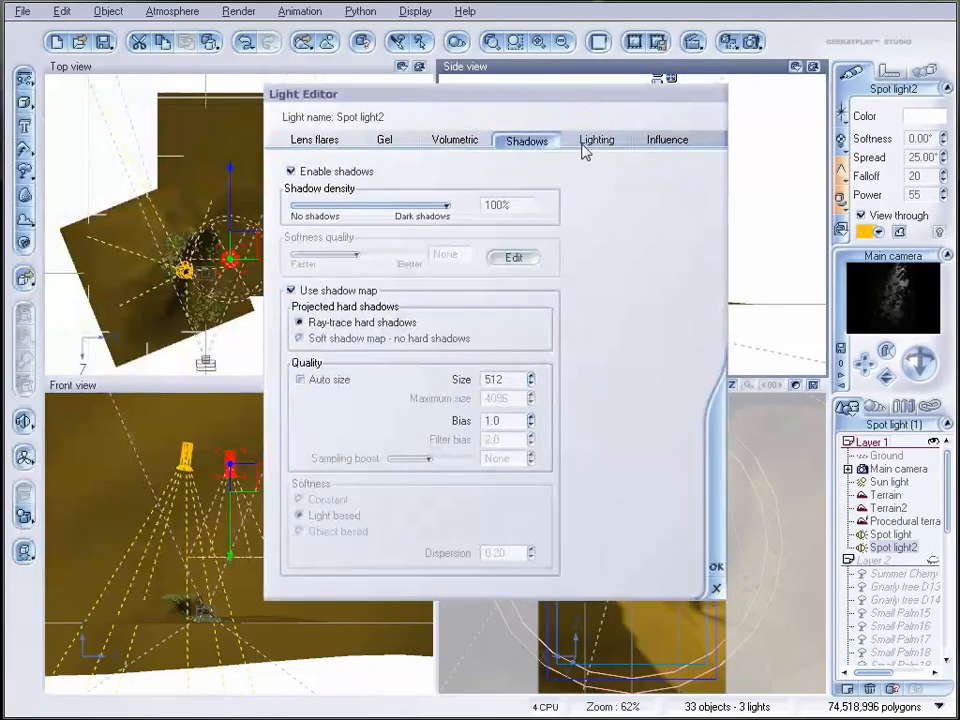
click(453, 142)
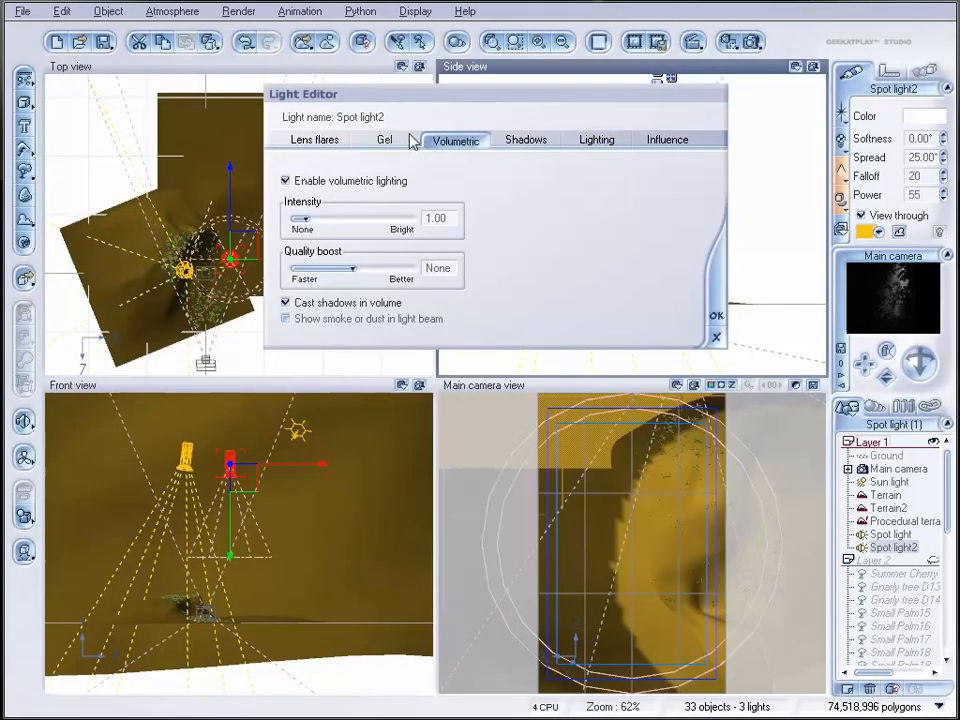
click(408, 141)
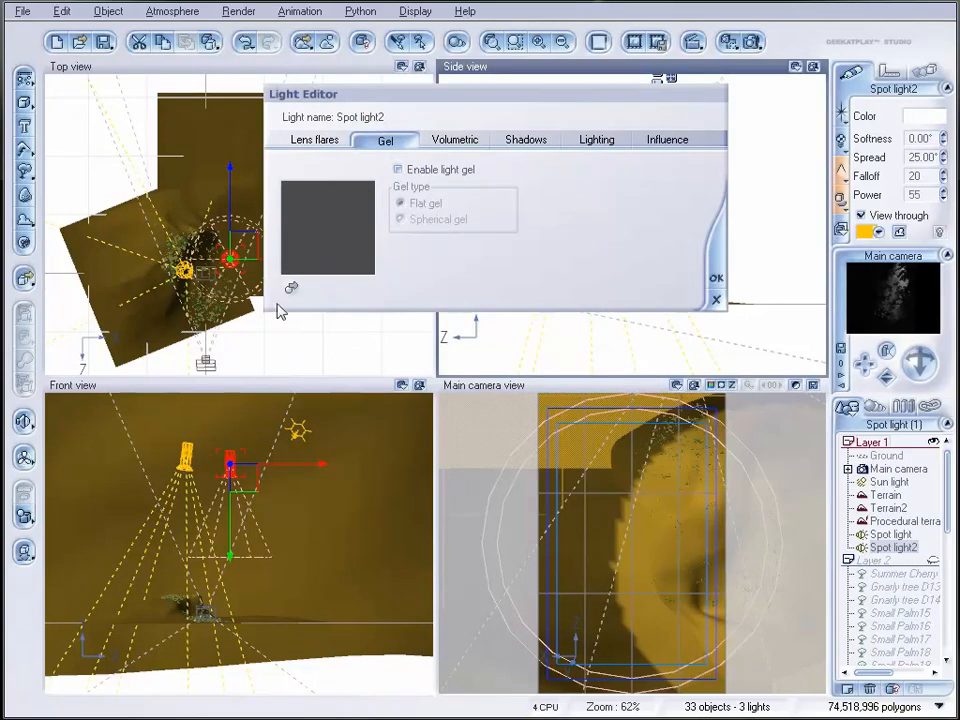
click(398, 169)
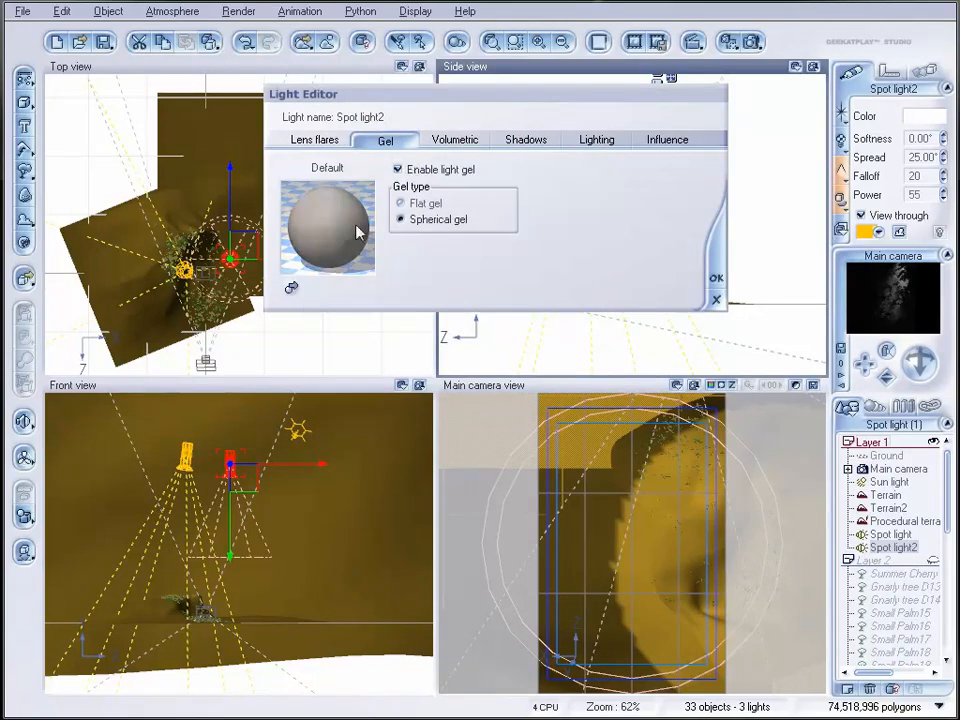
click(291, 290)
drag(216, 544, 223, 360)
drag(222, 408, 210, 435)
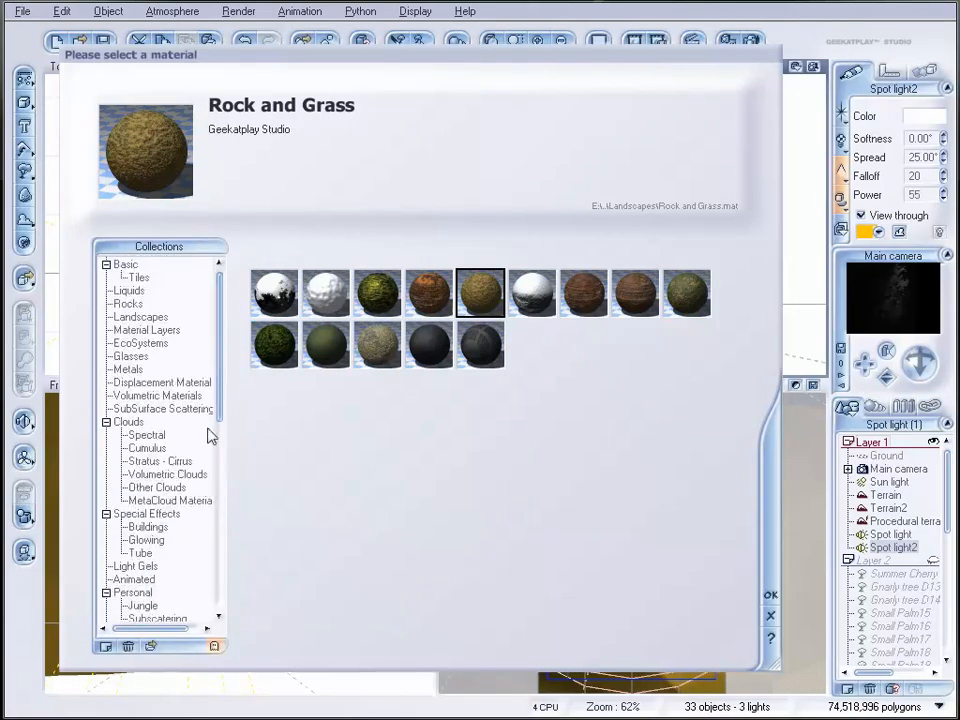
click(138, 568)
click(770, 596)
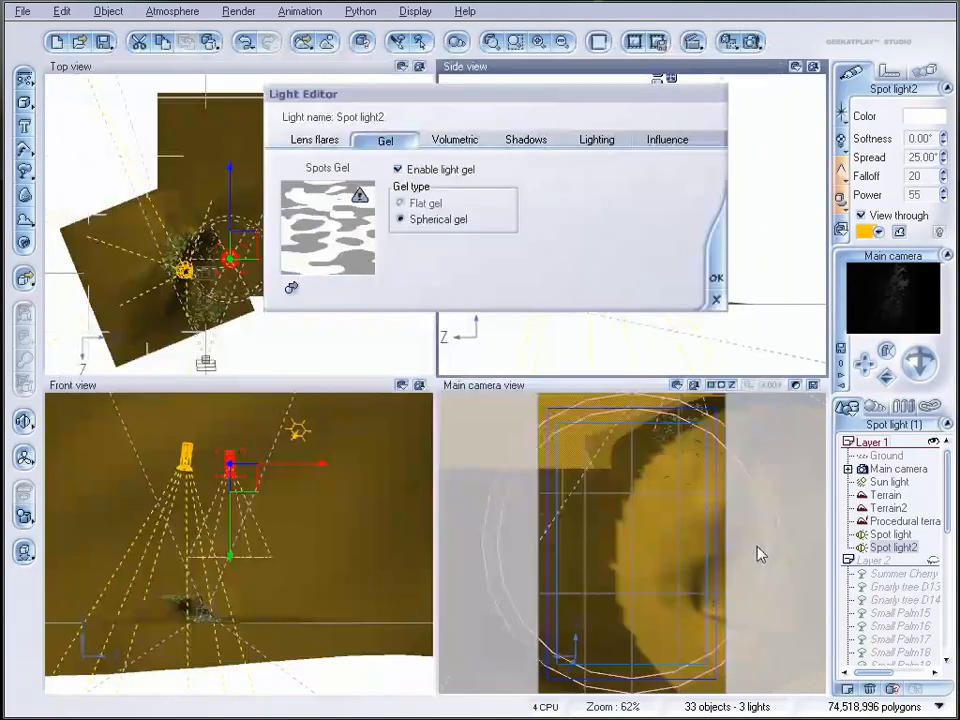
Step: Show smoke or dust in the second spot light's volumetric beam and apply the light settings
click(605, 141)
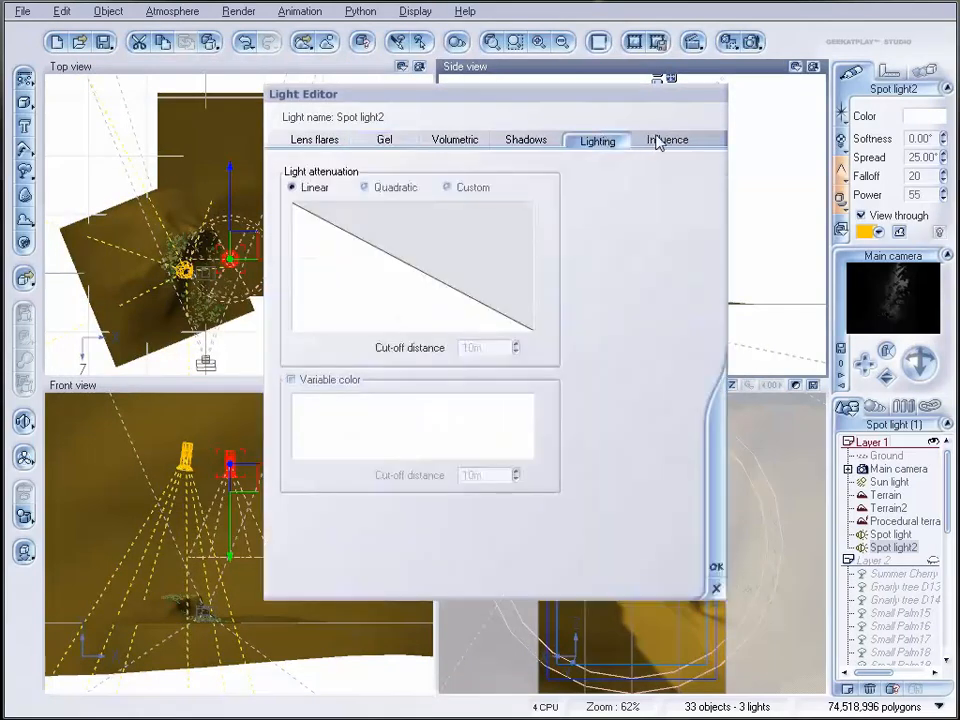
click(667, 141)
click(530, 142)
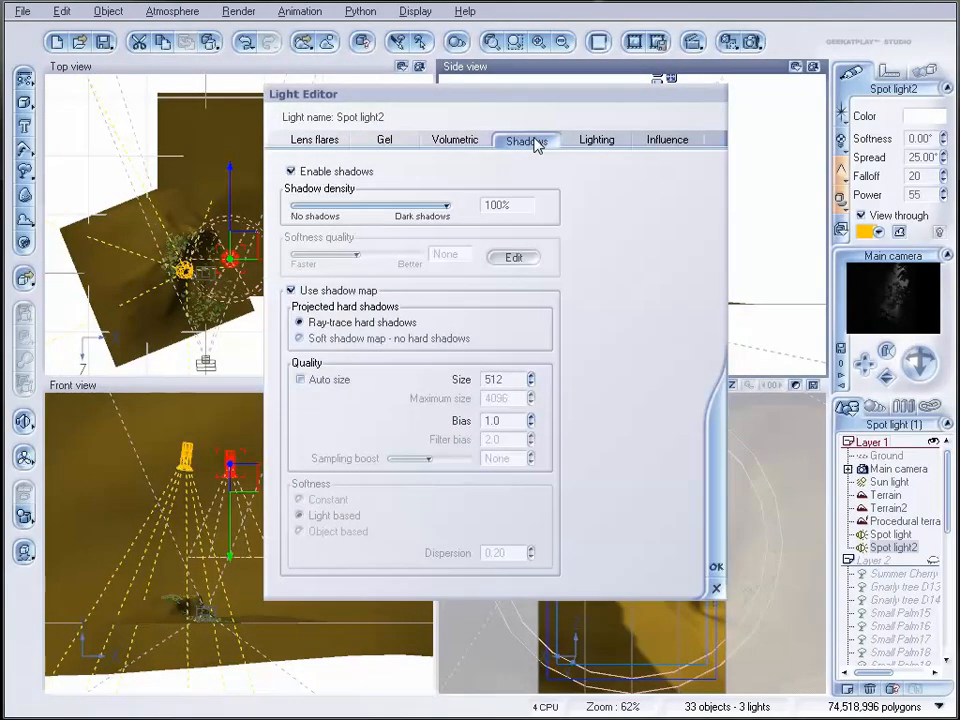
click(455, 141)
click(308, 320)
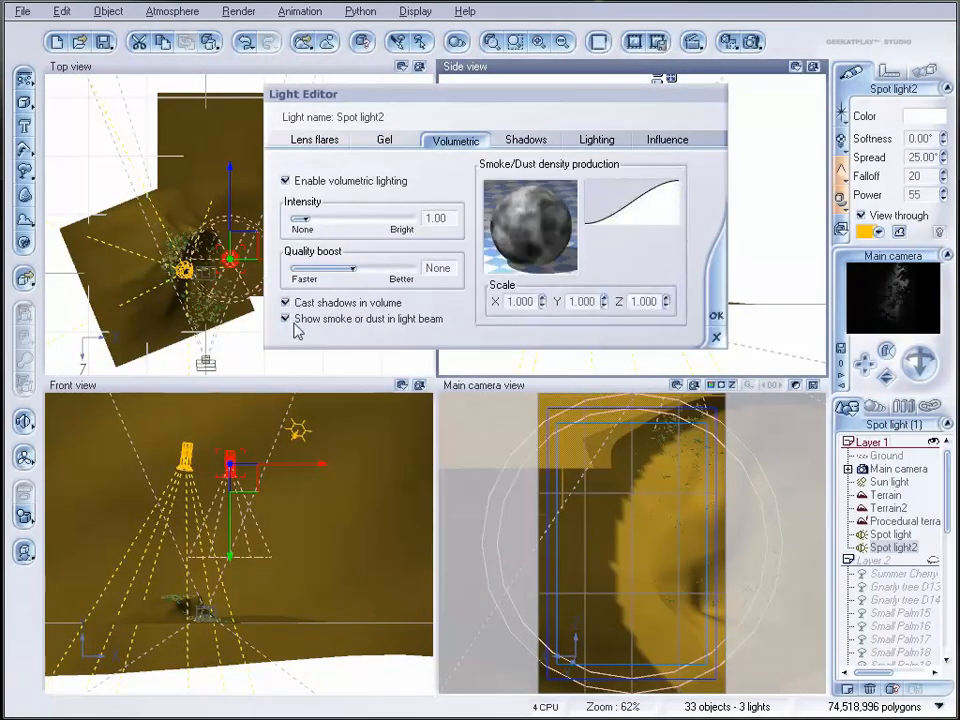
click(716, 315)
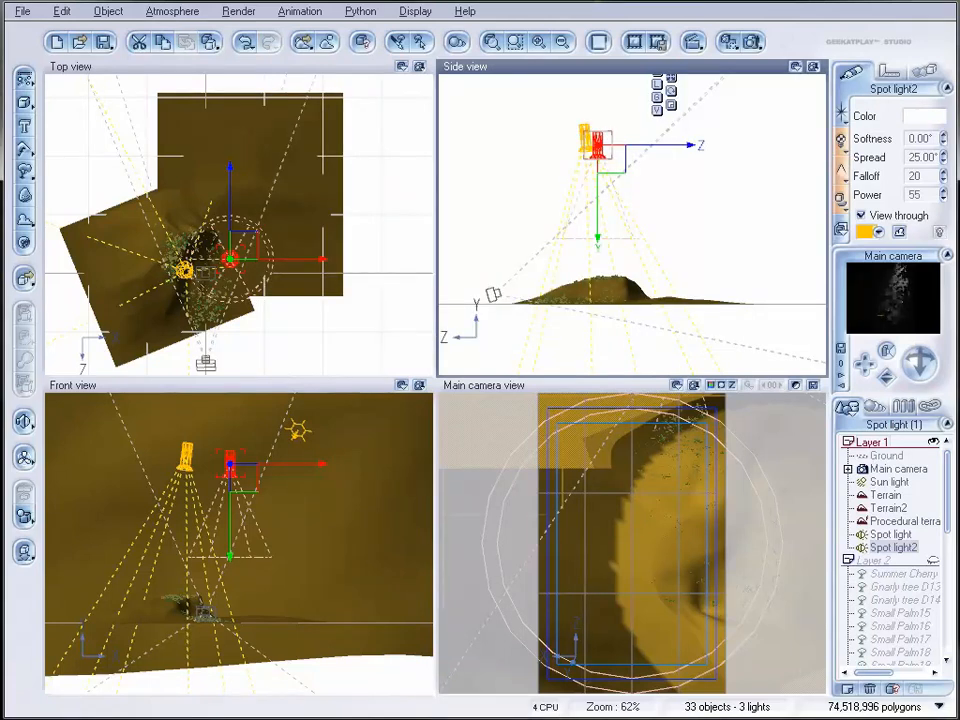
Step: Add a point light in front of the terrain, beside and slightly above the main camera
right_drag(313, 294, 337, 117)
drag(24, 426, 43, 427)
drag(277, 228, 224, 183)
drag(676, 217, 650, 250)
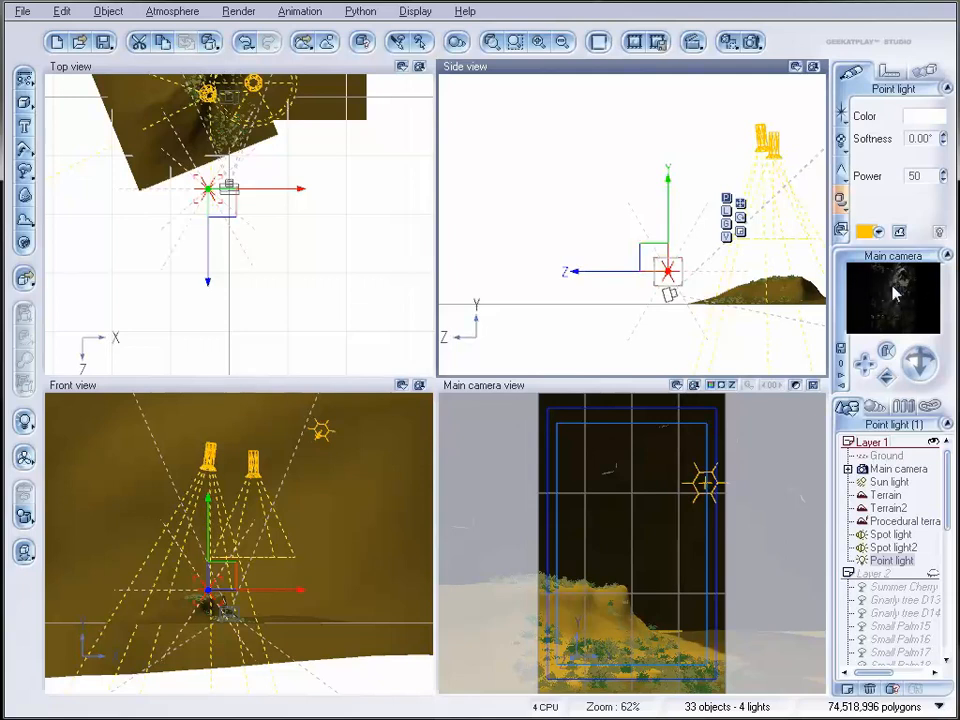
Step: Render a test image and lower the point light's power to 40
click(751, 42)
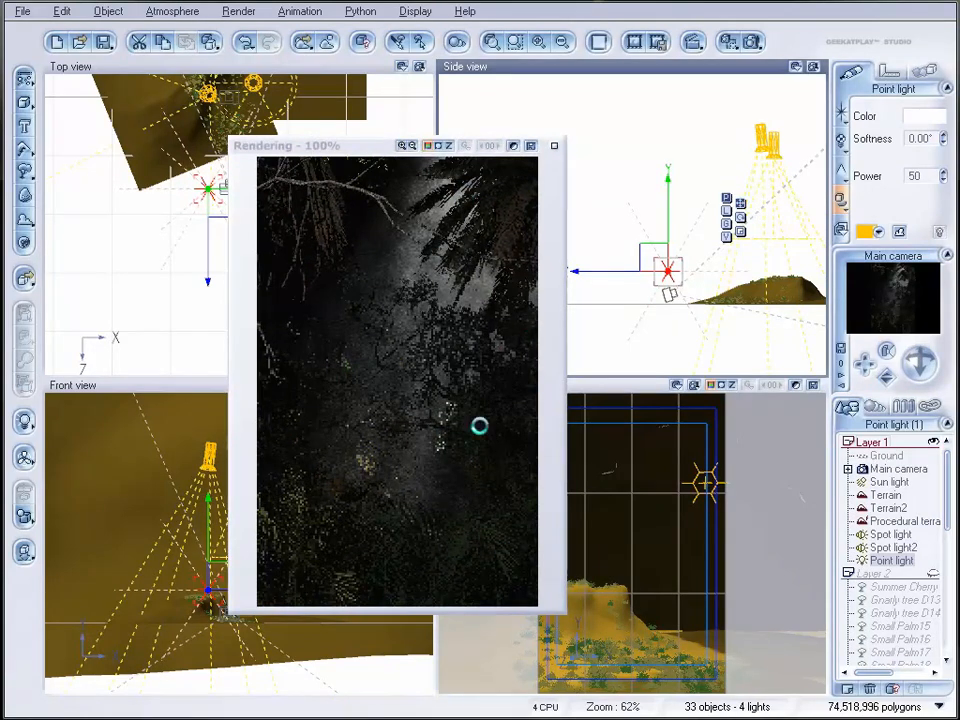
click(554, 146)
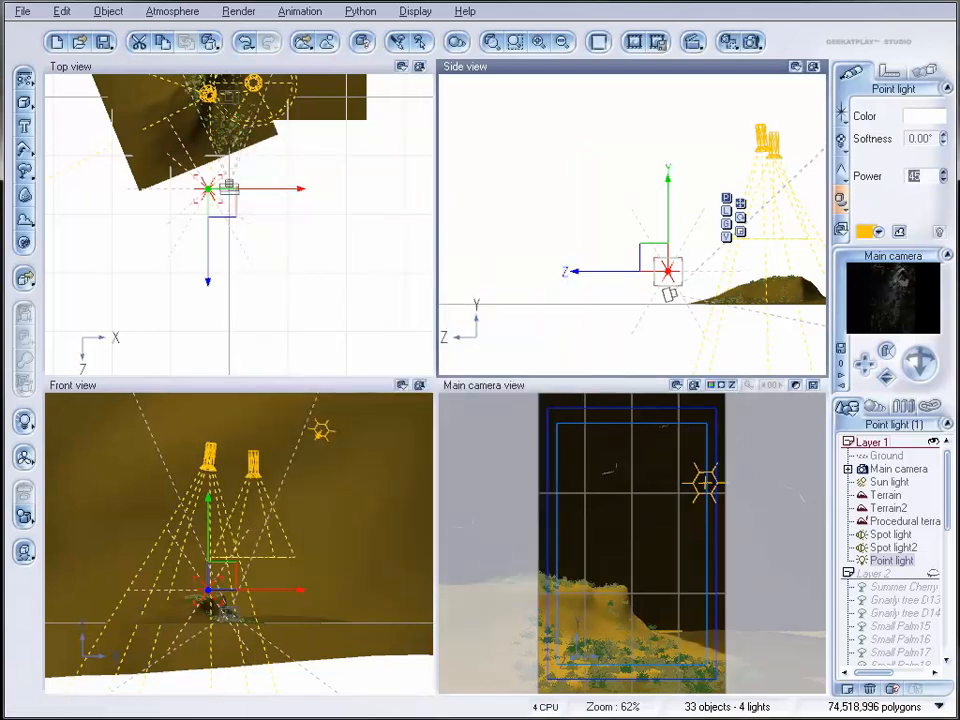
right_drag(307, 119, 310, 226)
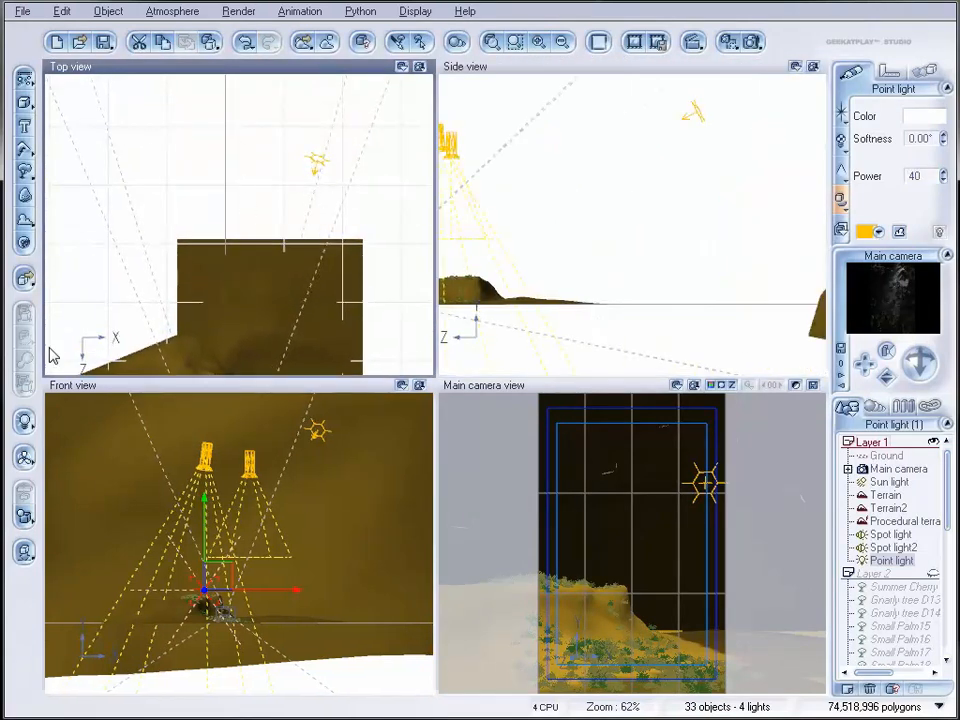
Step: Add a second point light and place it far behind the terrain, a little above ground level
click(24, 278)
drag(240, 226, 138, 130)
drag(719, 216, 775, 262)
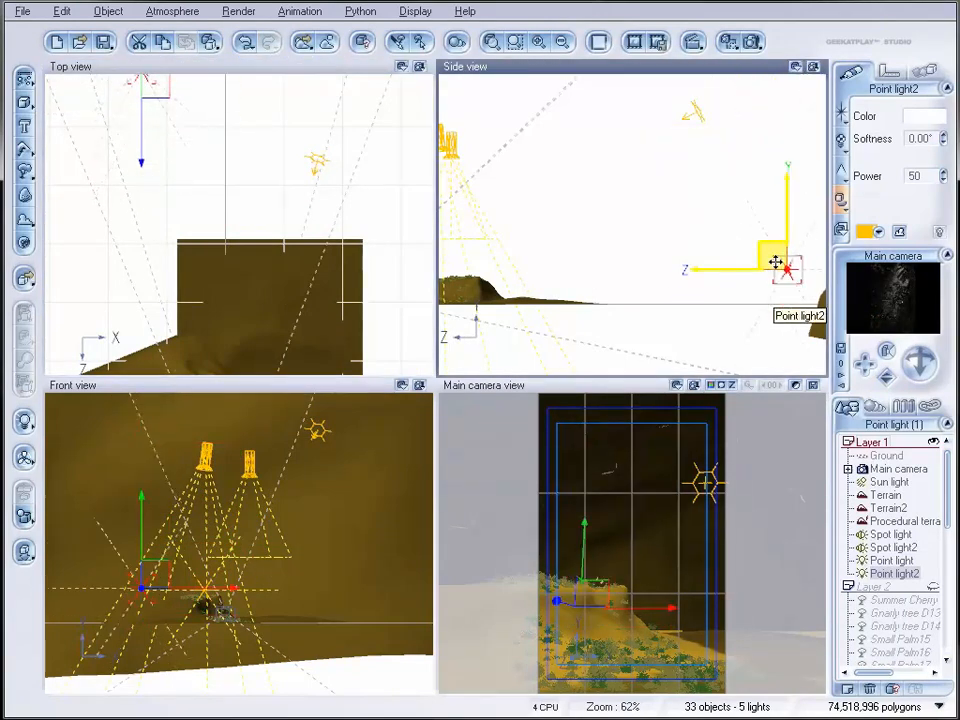
Step: Set the second point light's power to 90 and its color to pale orange, checking the lighting with a test render
right_click(935, 126)
click(950, 133)
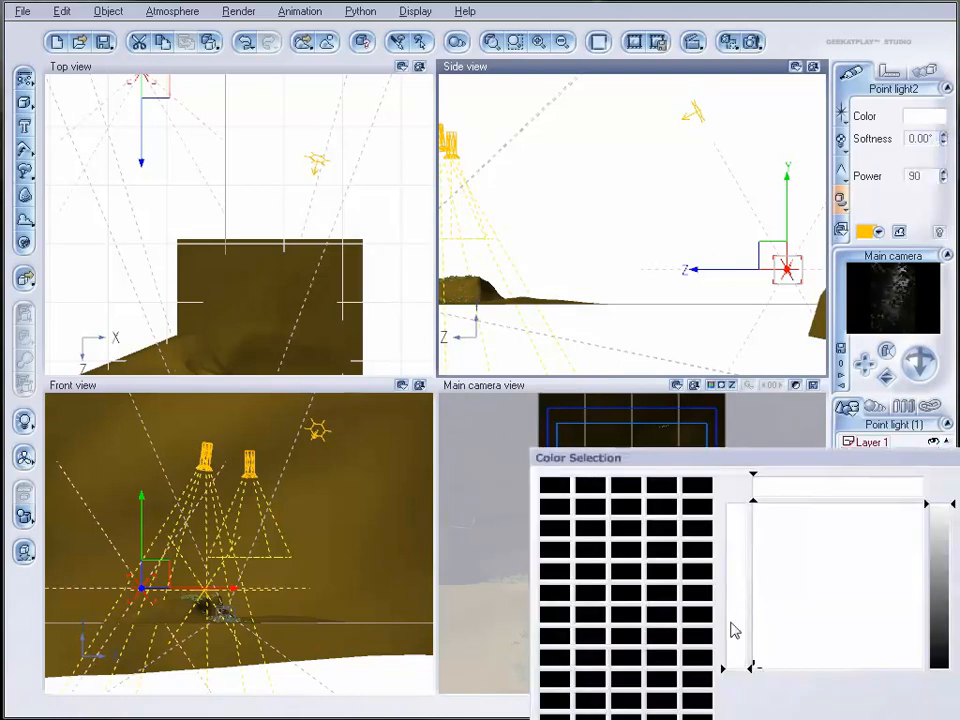
drag(784, 527, 770, 537)
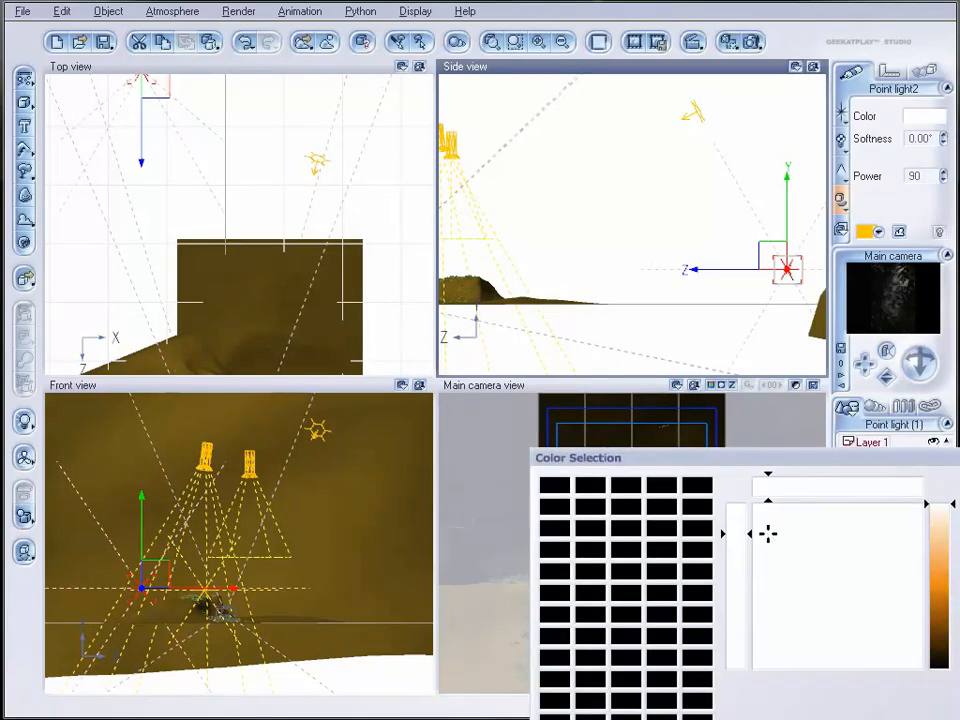
click(948, 535)
click(768, 533)
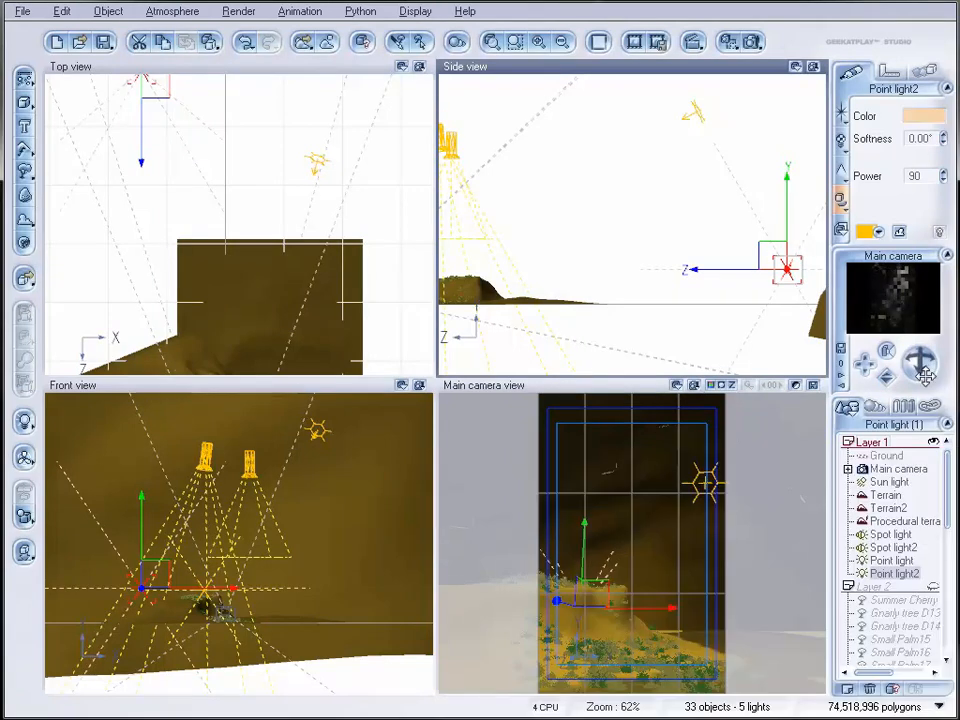
click(753, 42)
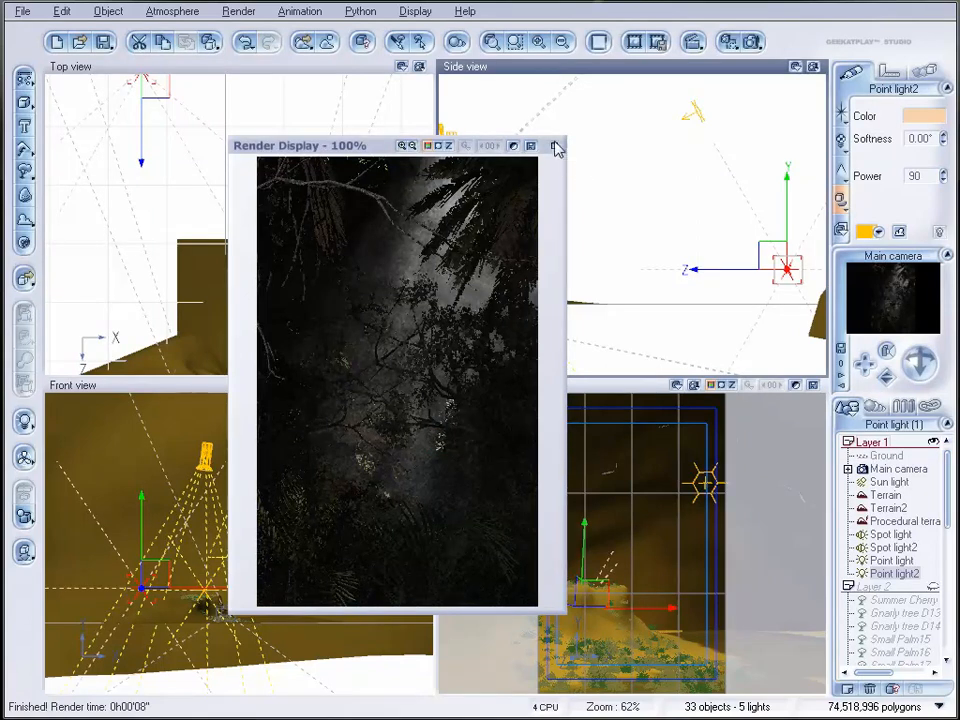
click(557, 147)
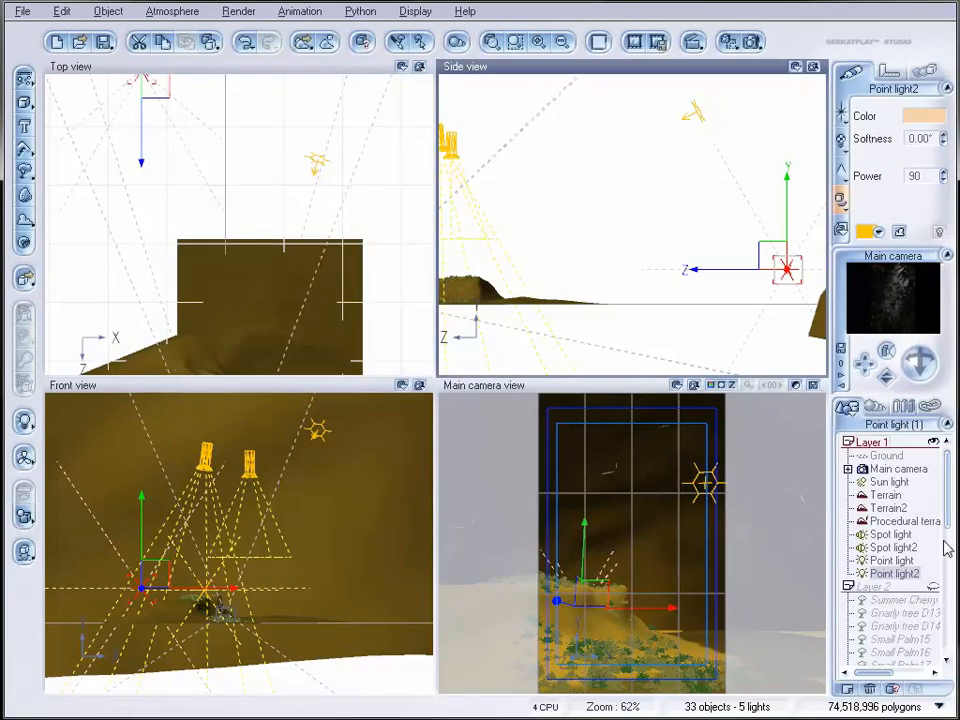
Step: Set the second spot light's power to 20 and the first's to 300, and tilt the first spot light slightly
click(895, 548)
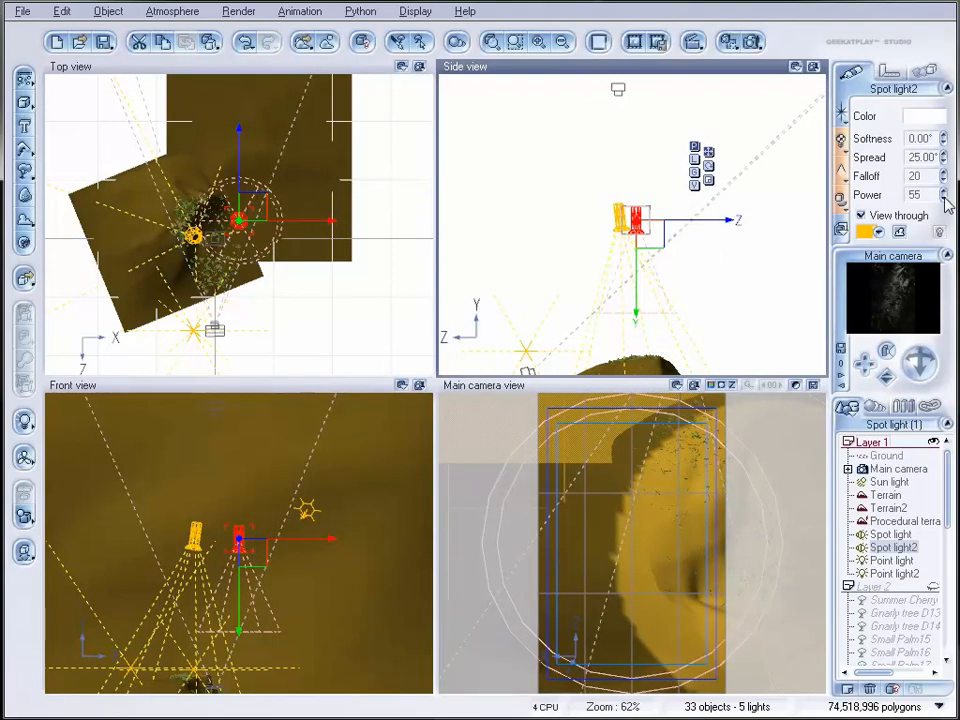
drag(943, 198, 943, 225)
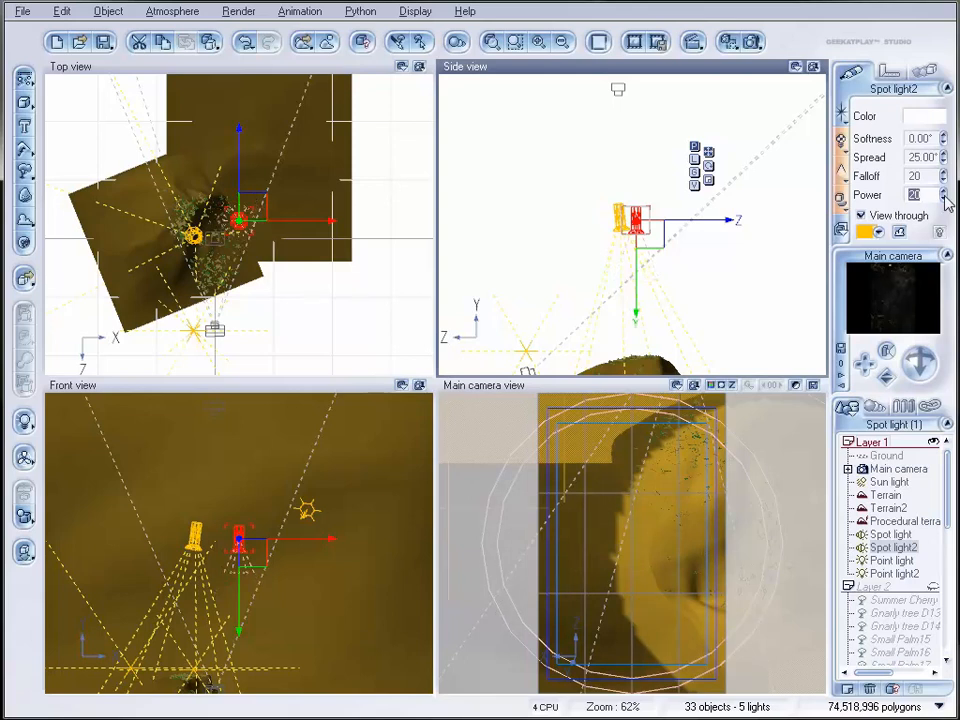
click(893, 536)
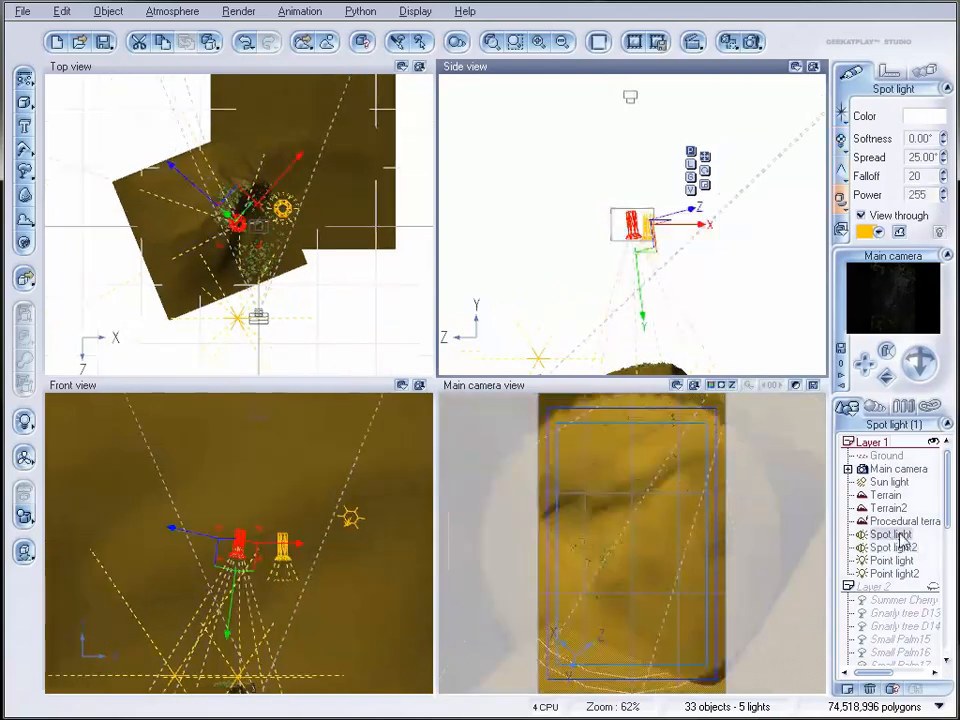
drag(943, 198, 943, 180)
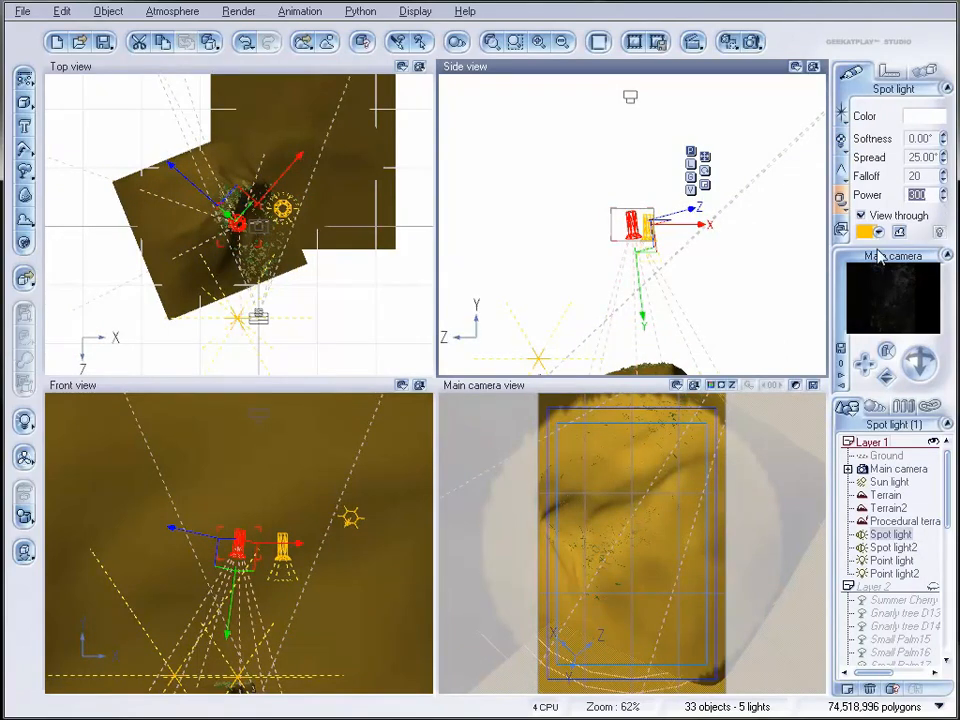
drag(660, 210, 665, 222)
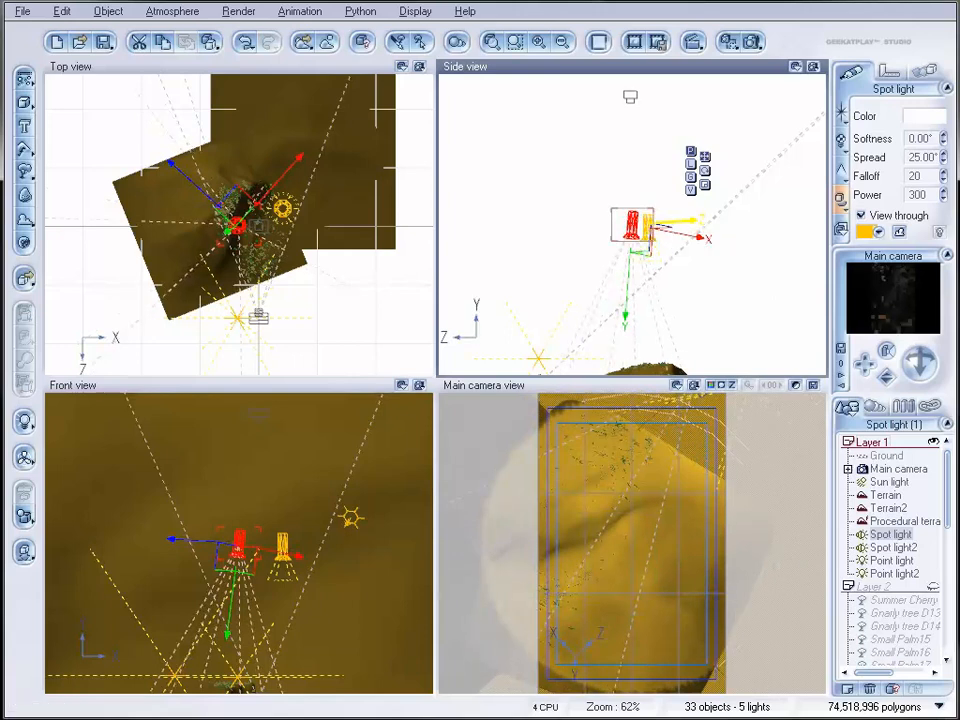
Step: Duplicate both spot lights together and place the copies behind the terrain, higher than the originals
right_drag(381, 153, 357, 322)
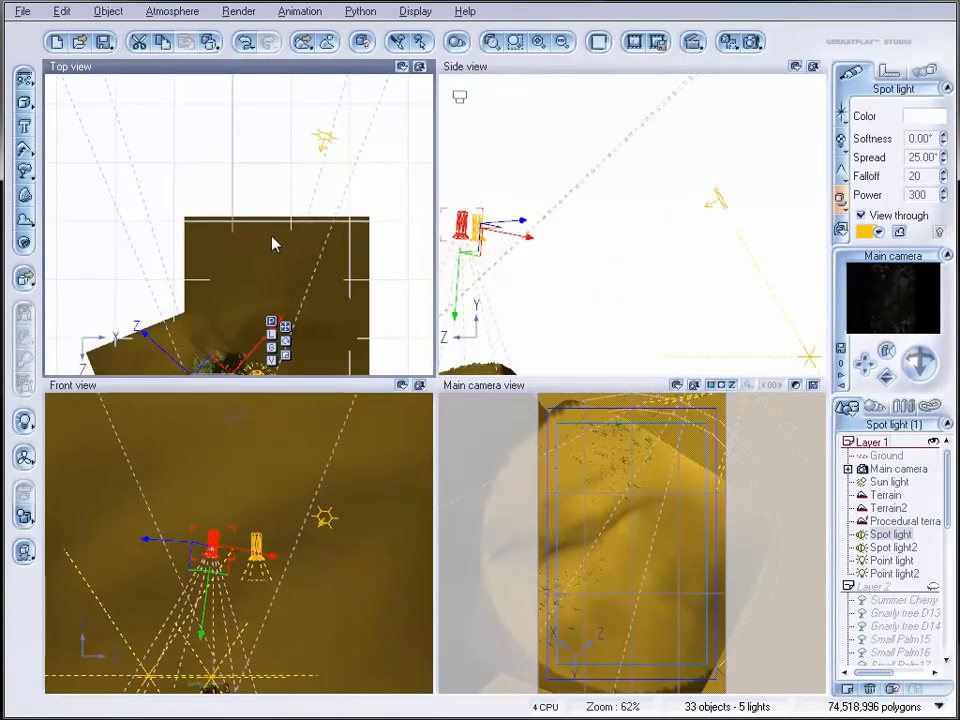
ctrl+click(905, 548)
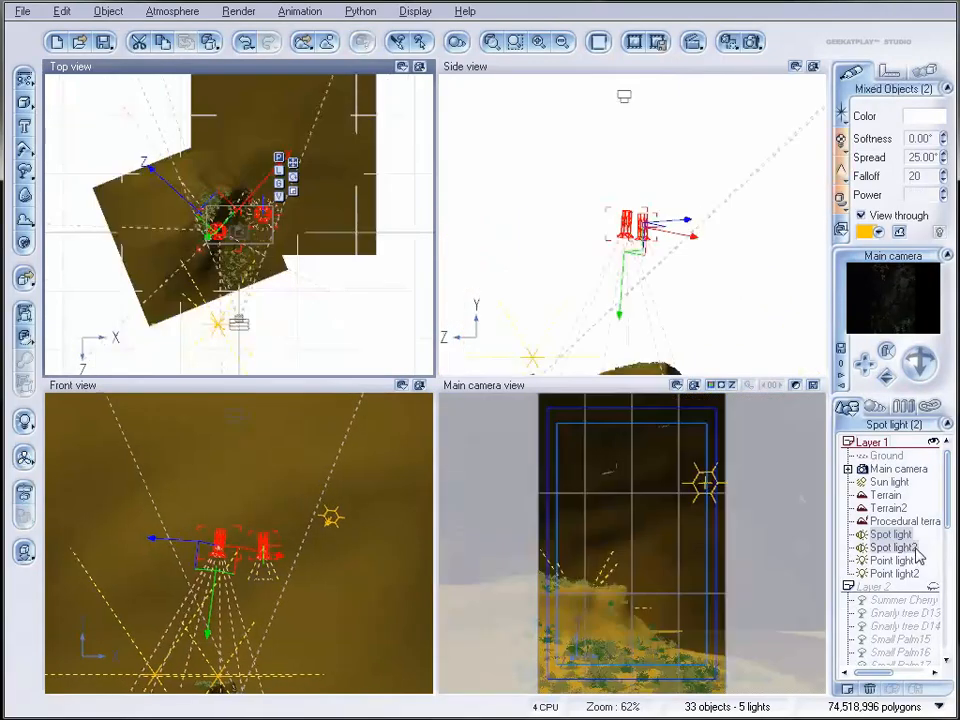
right_drag(407, 233, 392, 270)
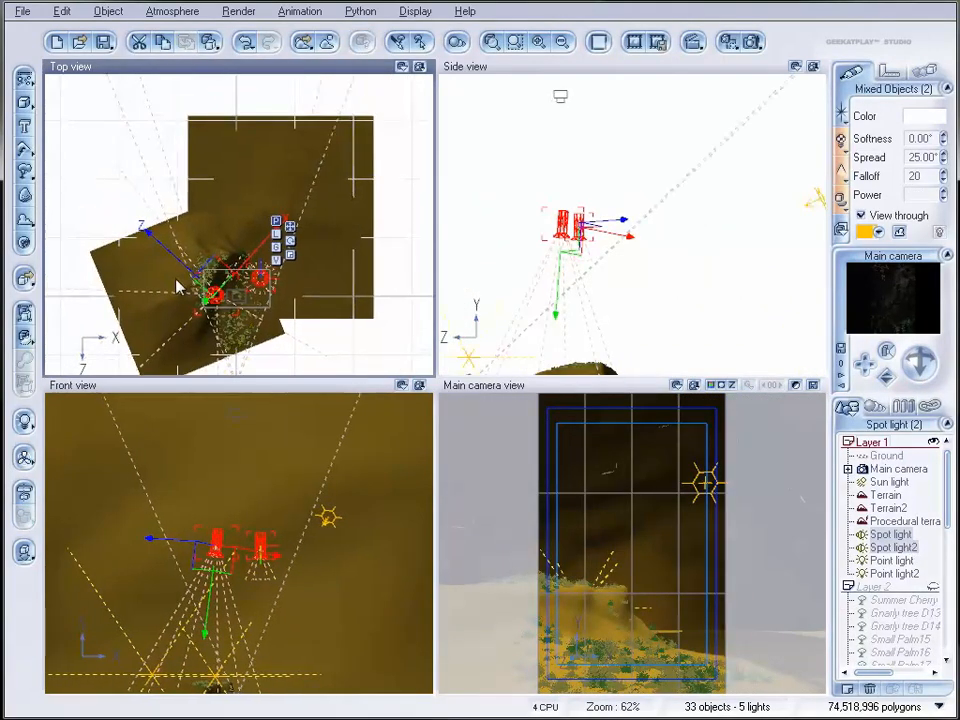
alt+drag(220, 272, 262, 103)
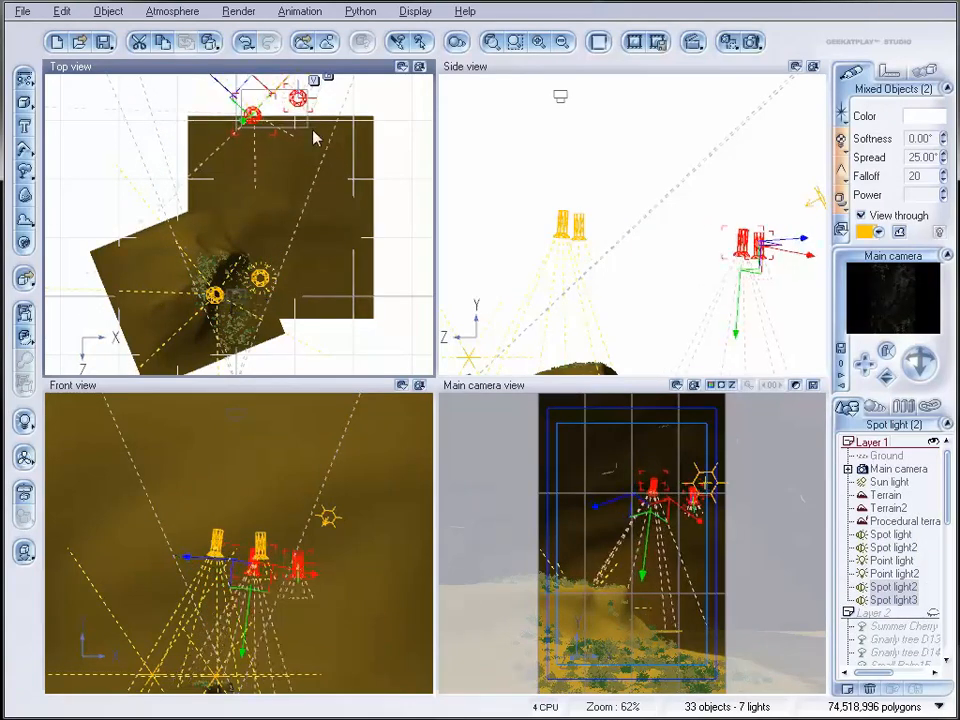
drag(756, 255, 762, 168)
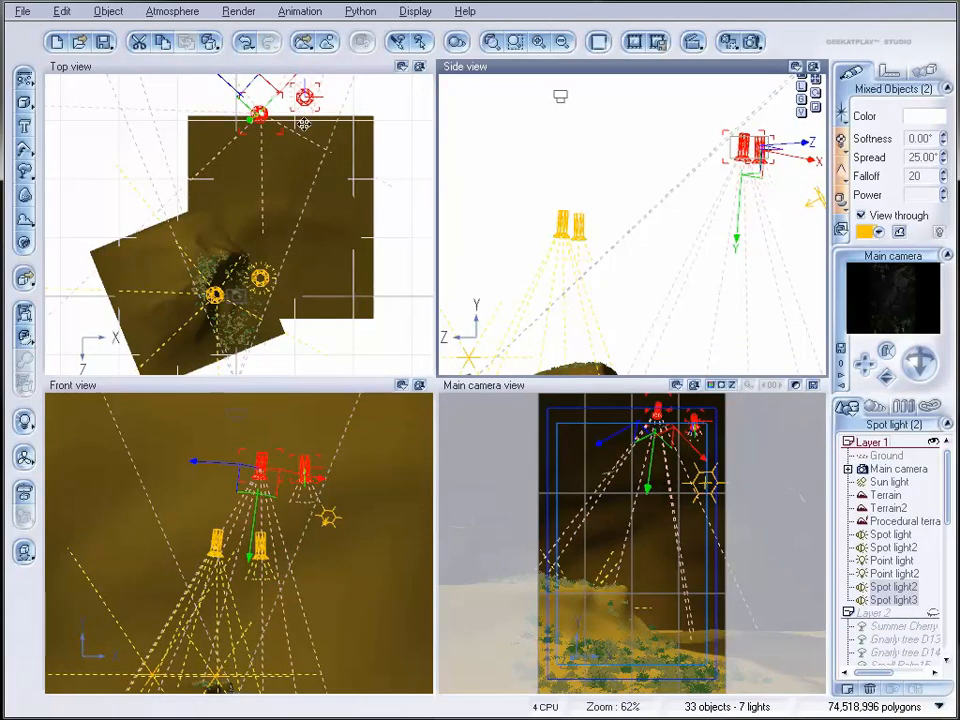
drag(261, 101, 210, 90)
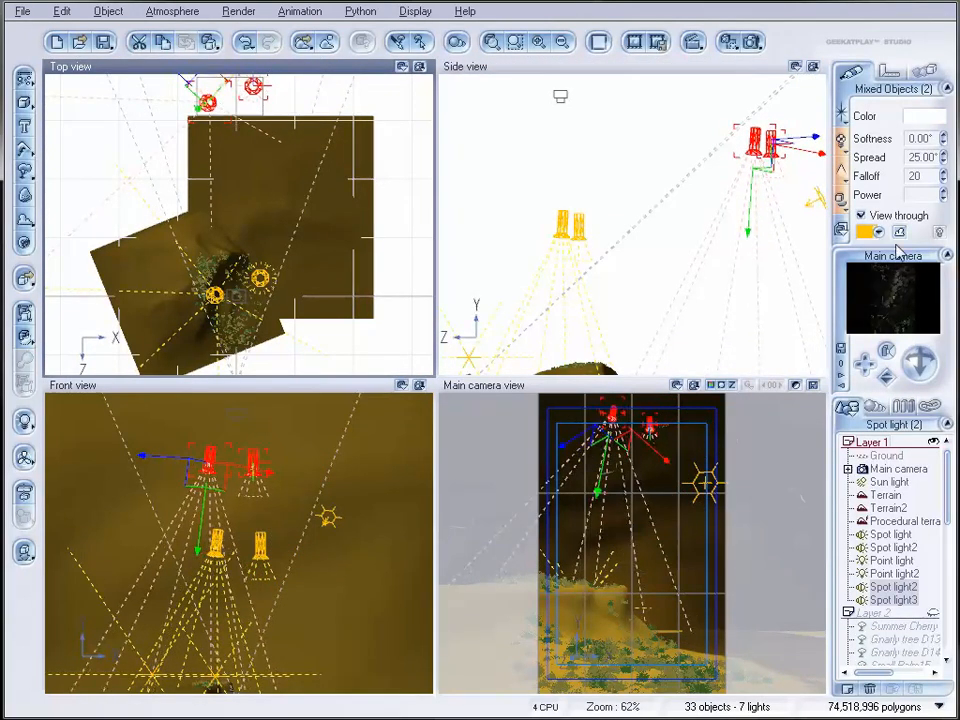
Step: Set the power of Spot light3 to 35 and render a test image
click(891, 600)
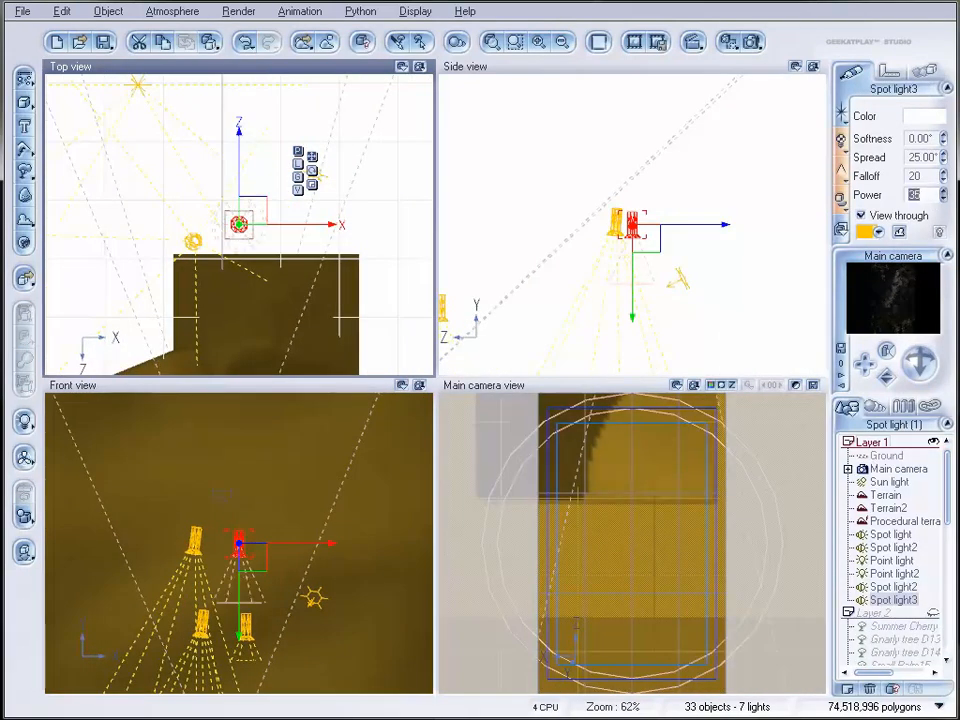
click(752, 39)
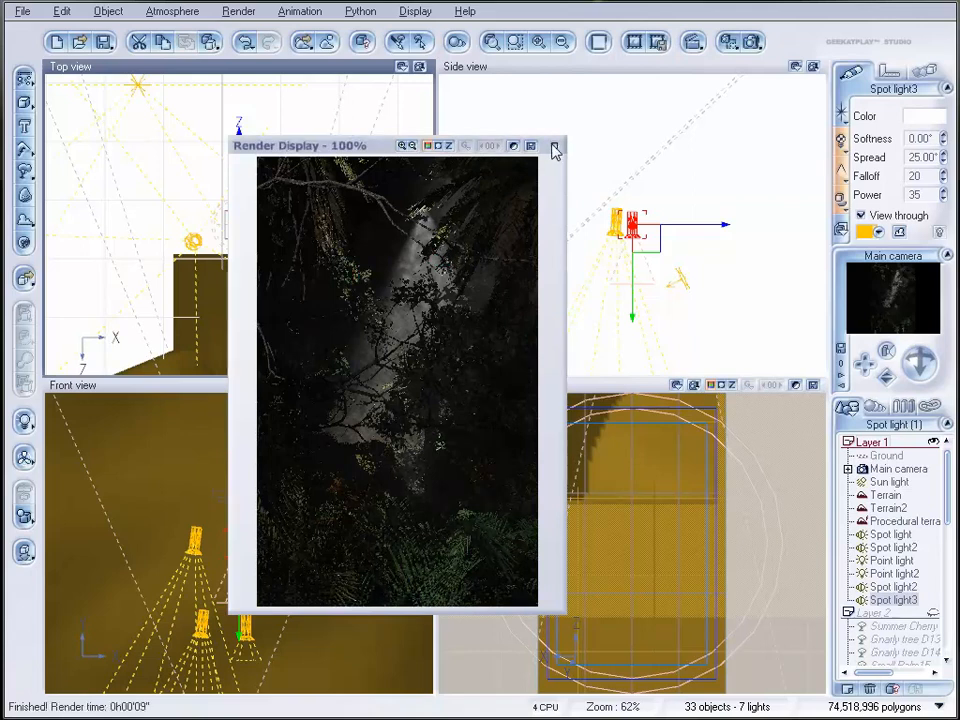
click(556, 148)
Step: Raise Spot light3 well above the other spot lights and move it farther behind the terrain
click(645, 234)
click(628, 226)
drag(639, 236, 681, 92)
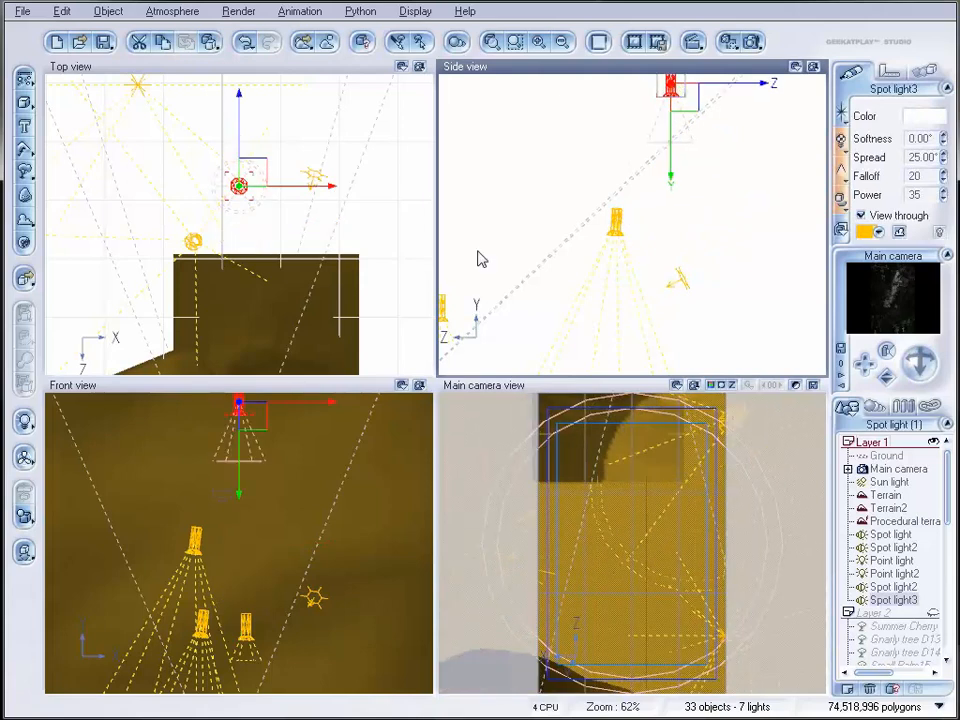
drag(257, 171, 219, 122)
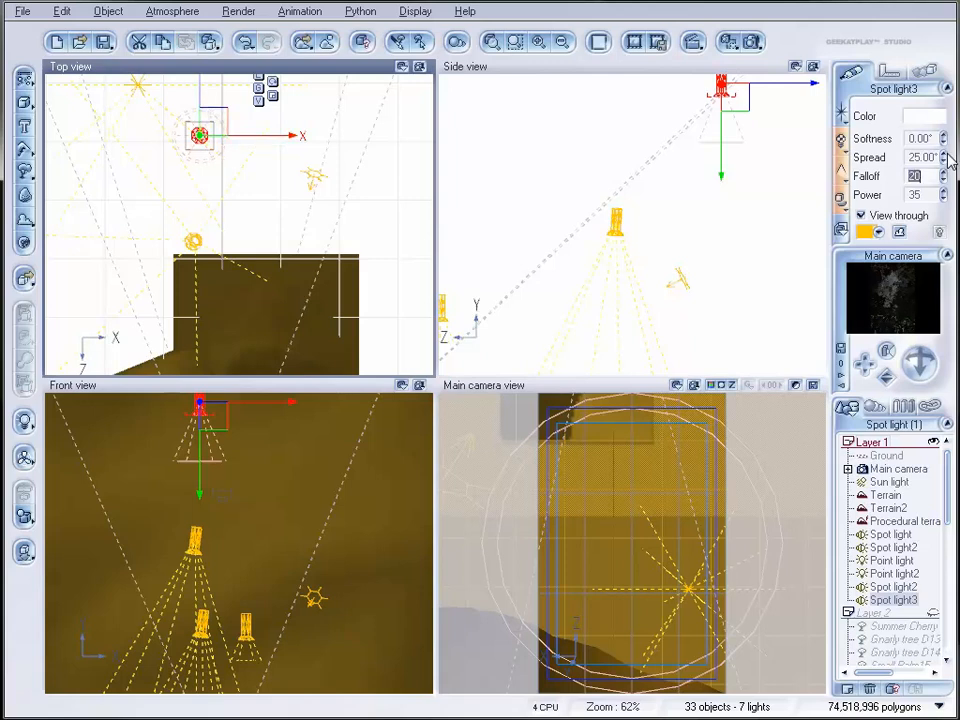
Step: Set Spot light3's spread to 35° and power to 20, checking the lighting with a test render
drag(942, 158, 942, 148)
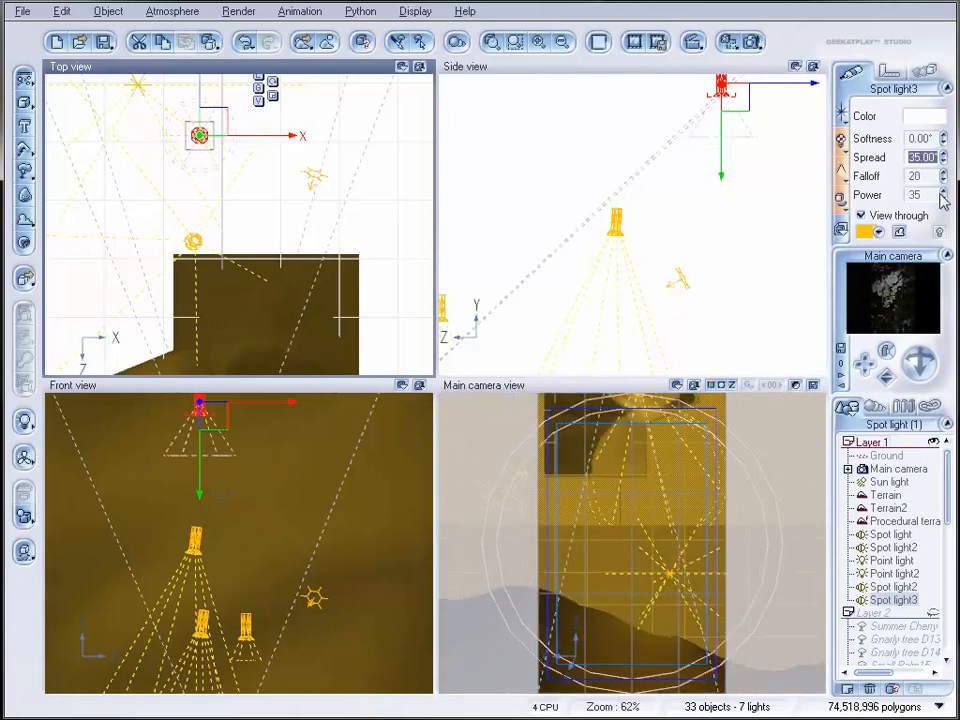
drag(942, 198, 942, 210)
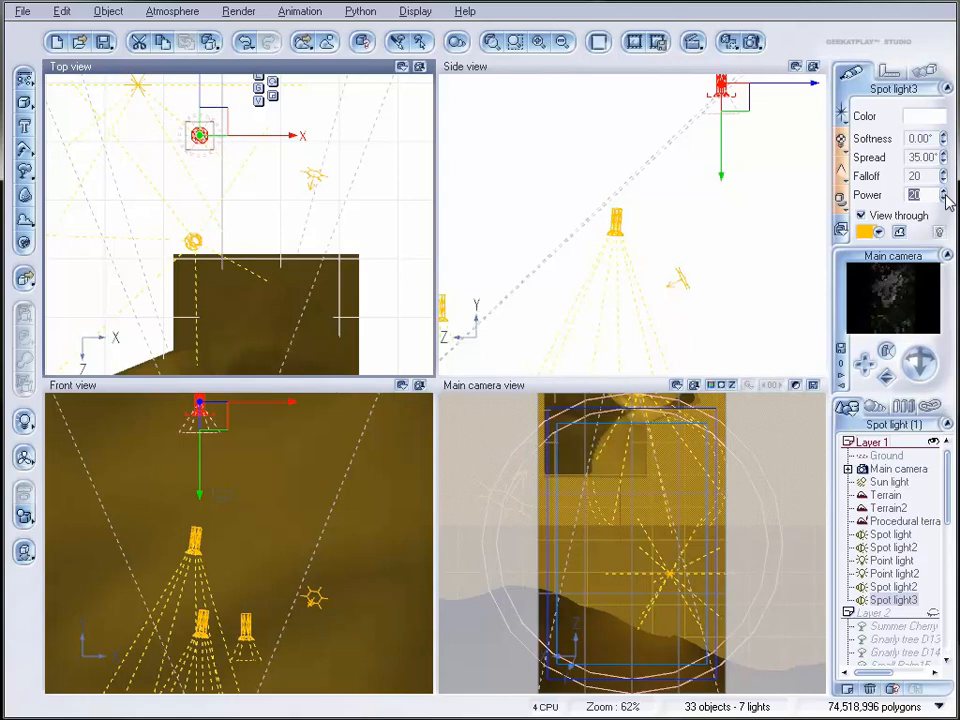
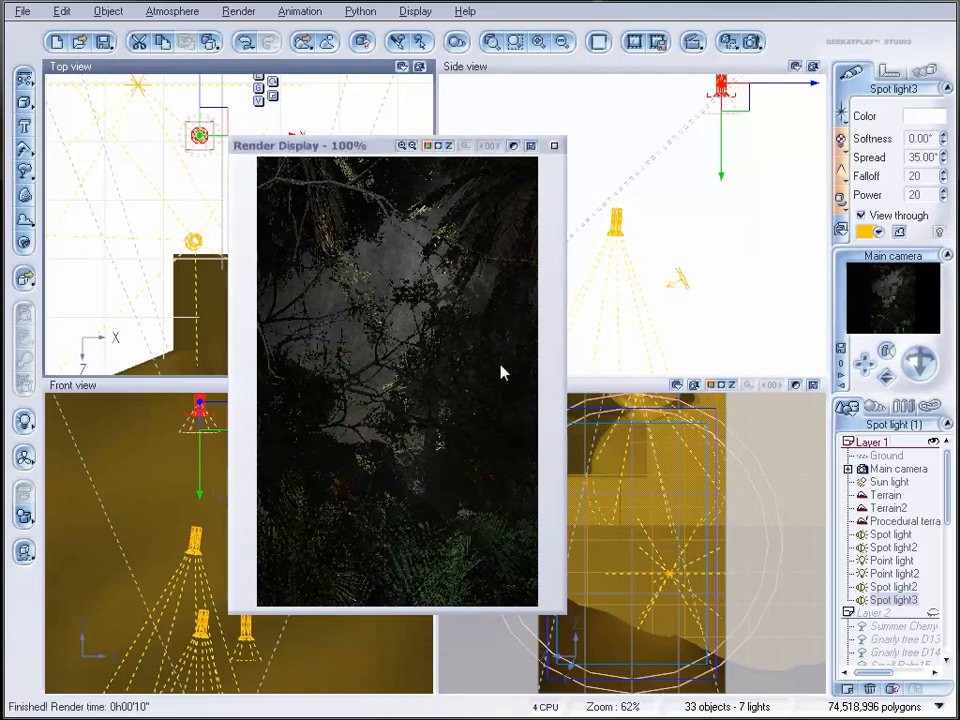
right_click(502, 371)
click(554, 146)
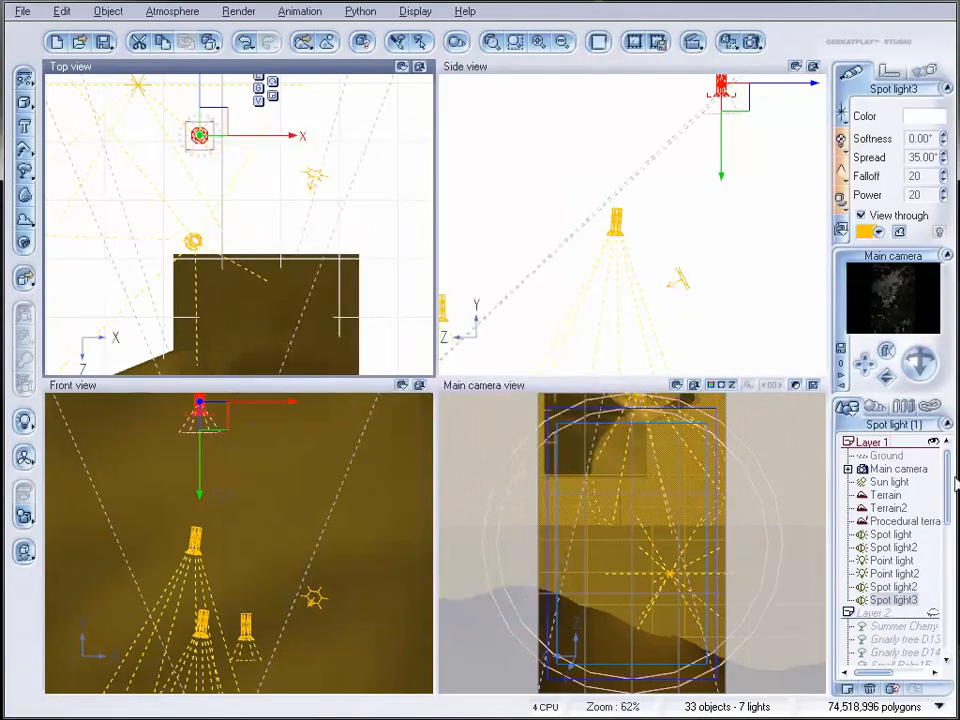
Step: Raise the sun light and move it toward the camera, over the front part of the terrain
click(889, 481)
drag(642, 238, 522, 117)
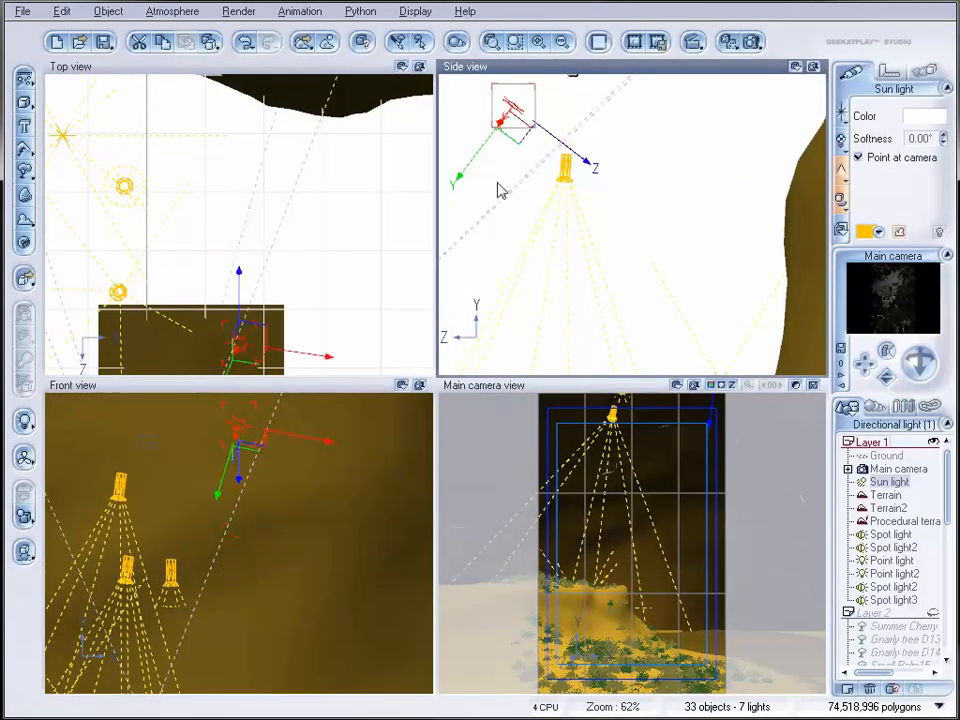
right_drag(364, 217, 384, 214)
scroll(384, 217, down, 3)
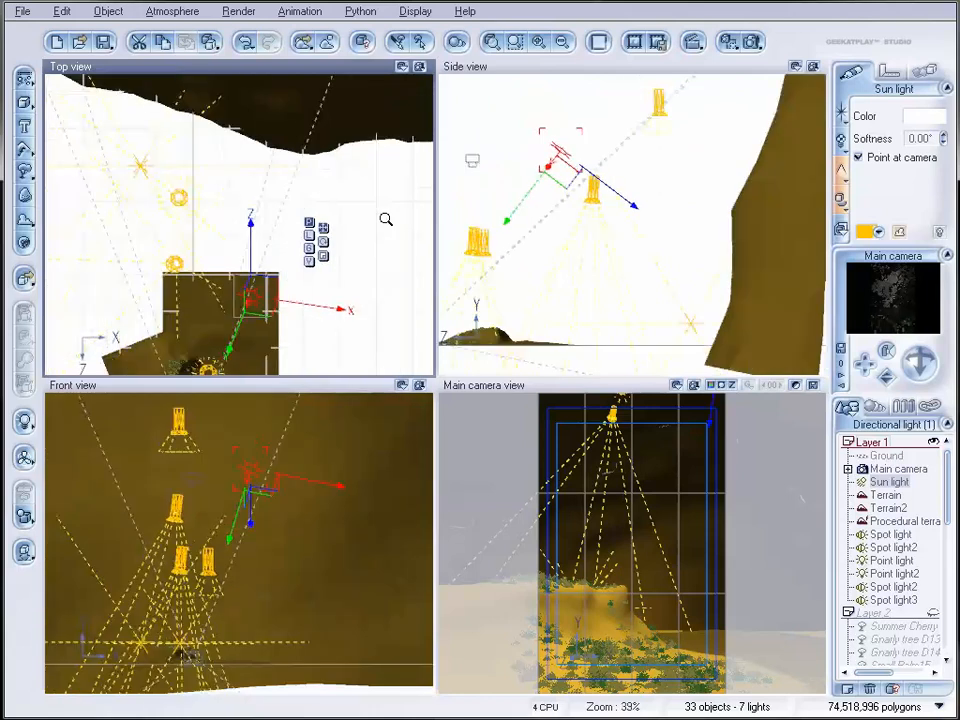
scroll(386, 219, down, 3)
drag(260, 281, 248, 315)
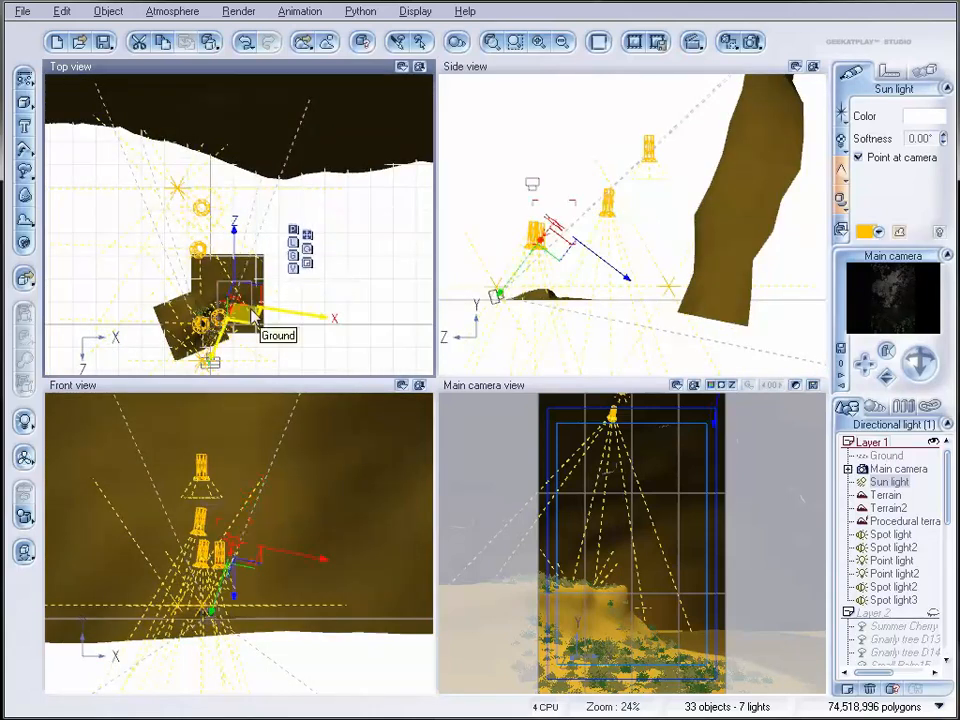
Step: Shift the sun light past the terrain's front edge and raise it to shine more steeply, checking it with a test render
scroll(290, 303, up, 3)
right_drag(325, 338, 346, 8)
drag(239, 218, 223, 290)
right_drag(639, 272, 724, 103)
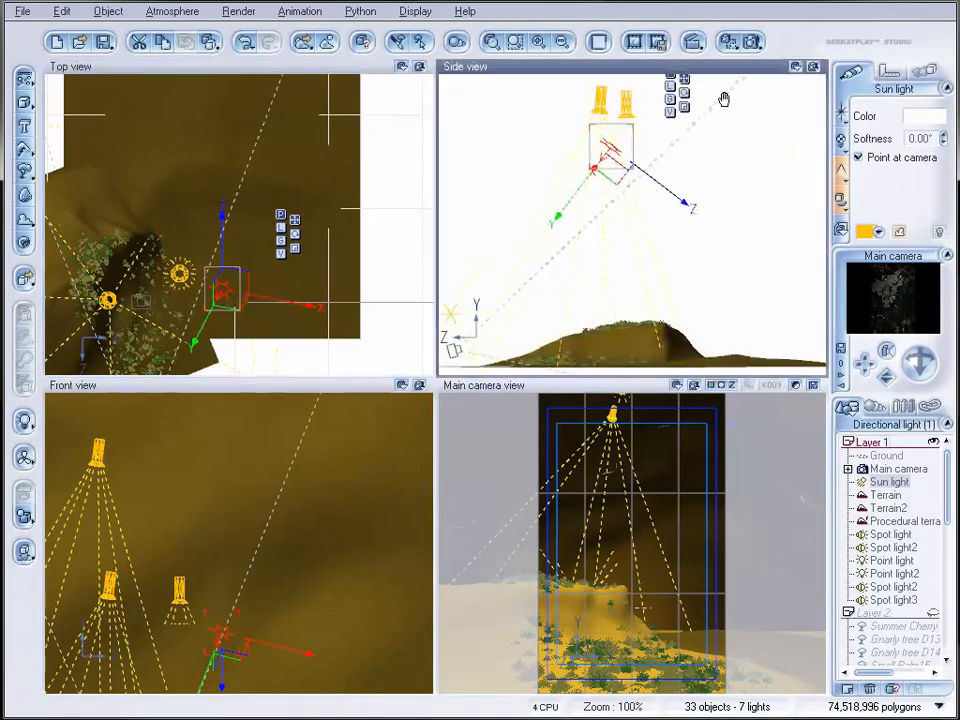
drag(604, 165, 550, 133)
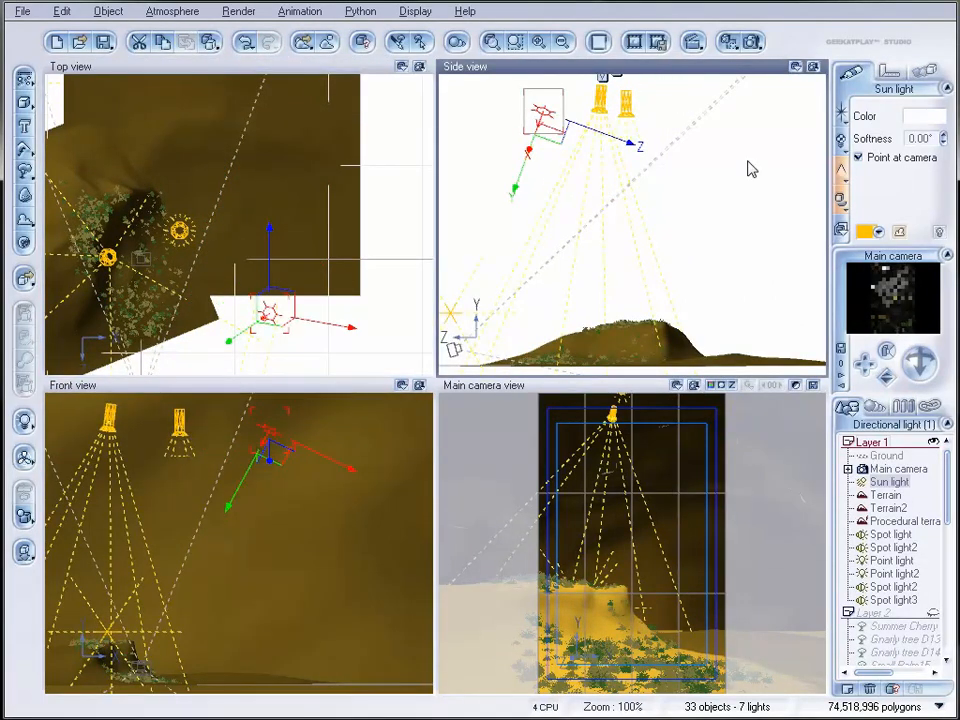
click(755, 41)
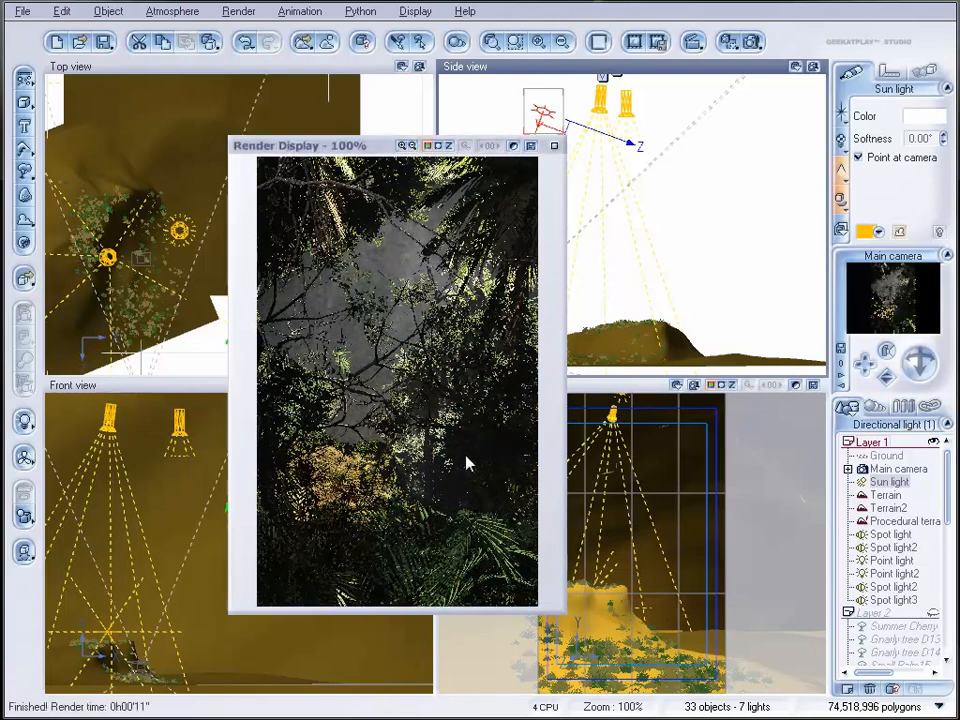
click(554, 145)
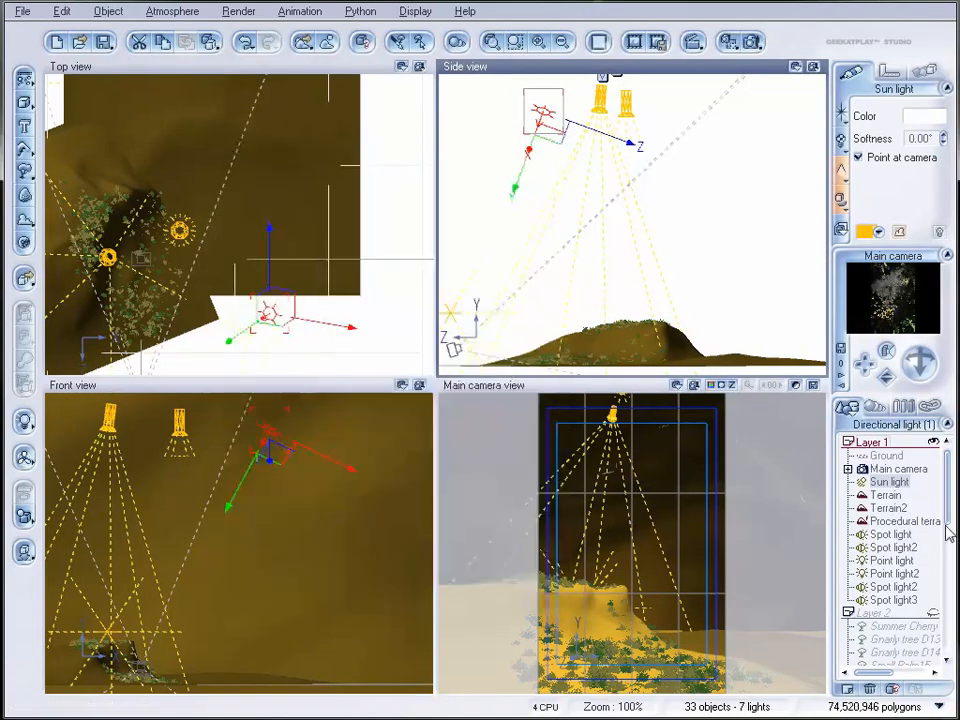
Step: Switch the atmosphere's lighting model to Global illumination and set the light intensity to -0.31
click(172, 11)
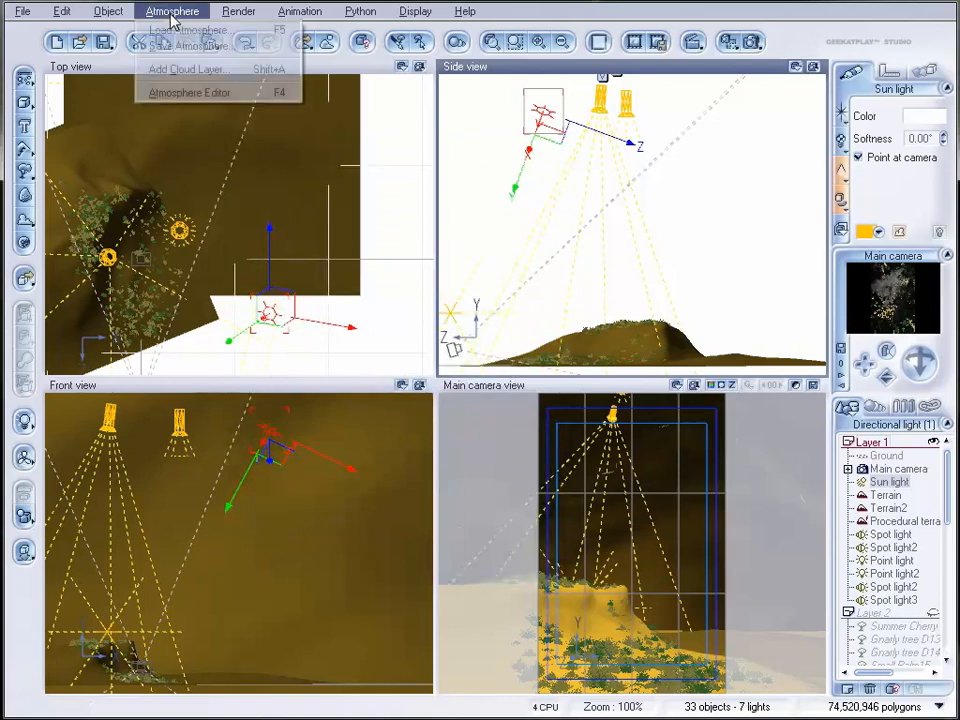
click(188, 91)
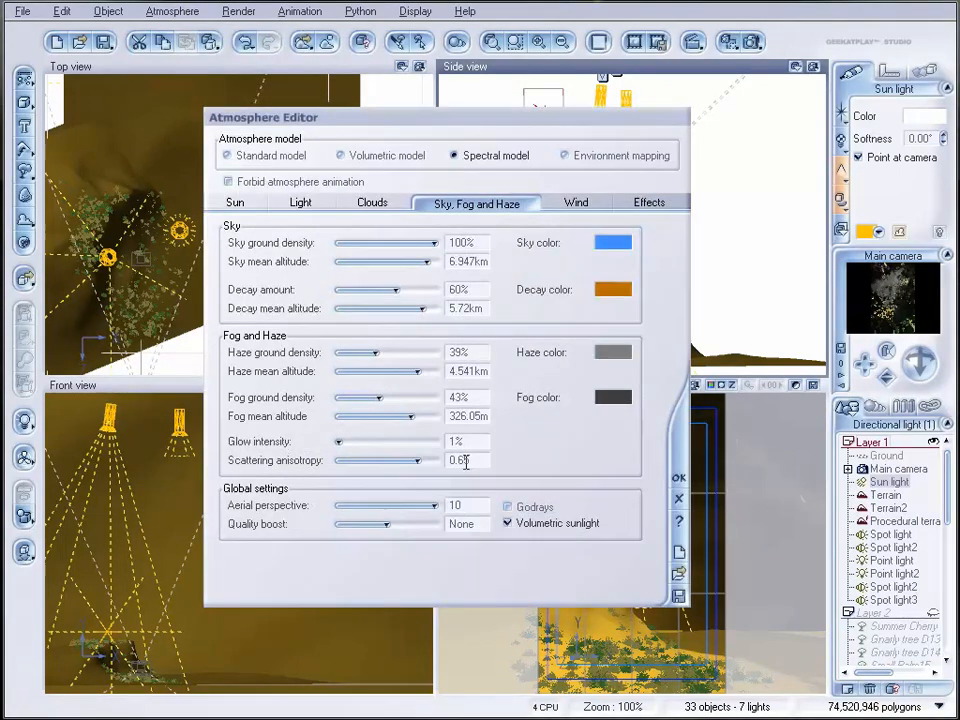
click(300, 203)
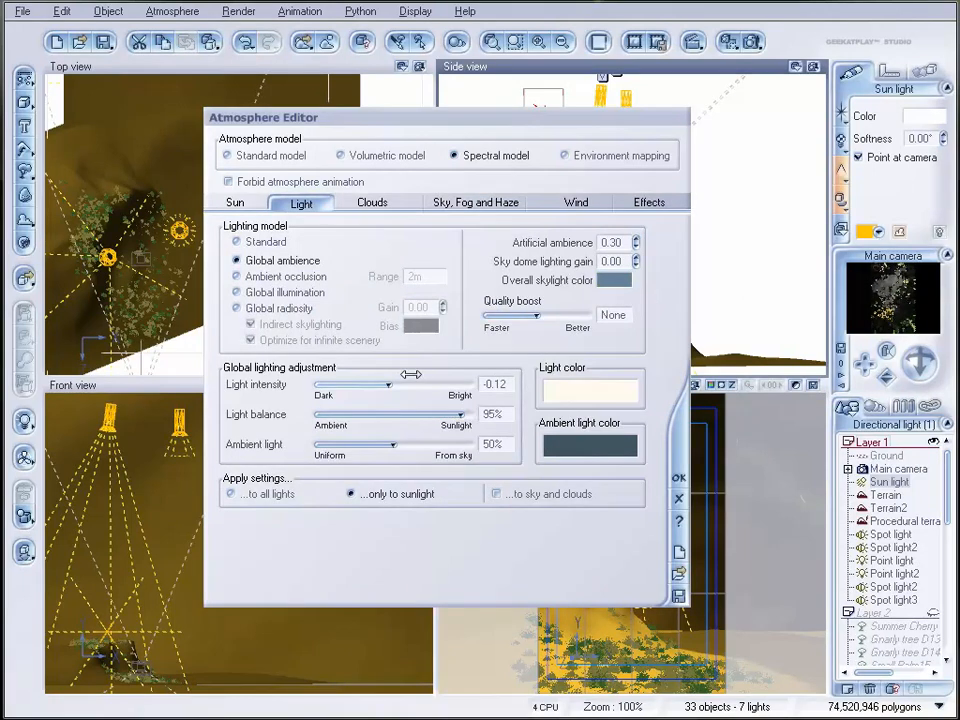
click(237, 292)
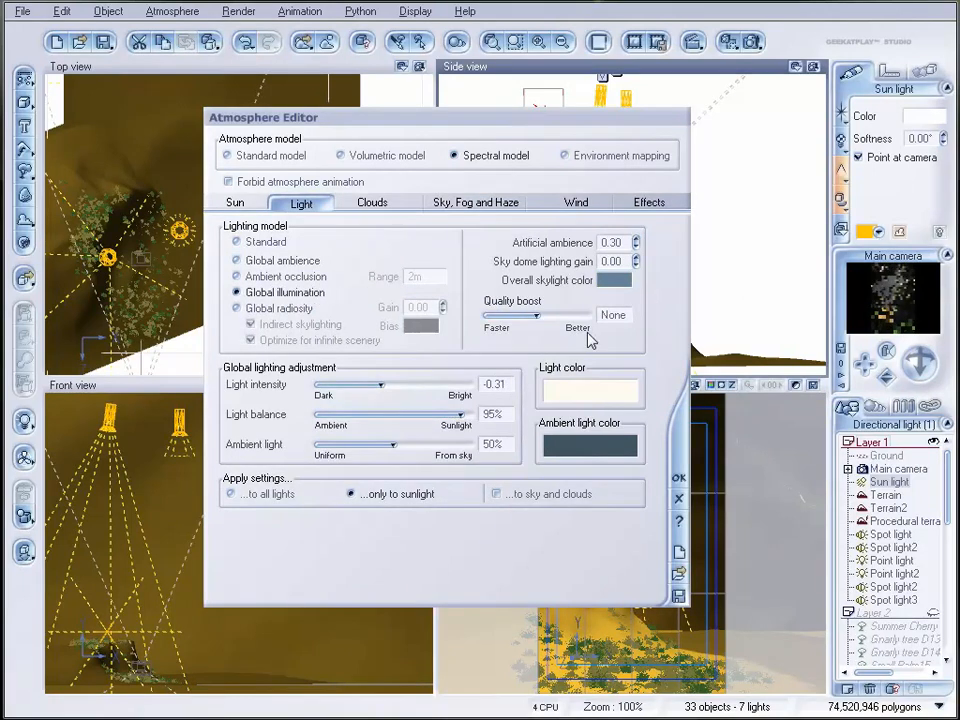
click(235, 203)
drag(435, 407, 405, 407)
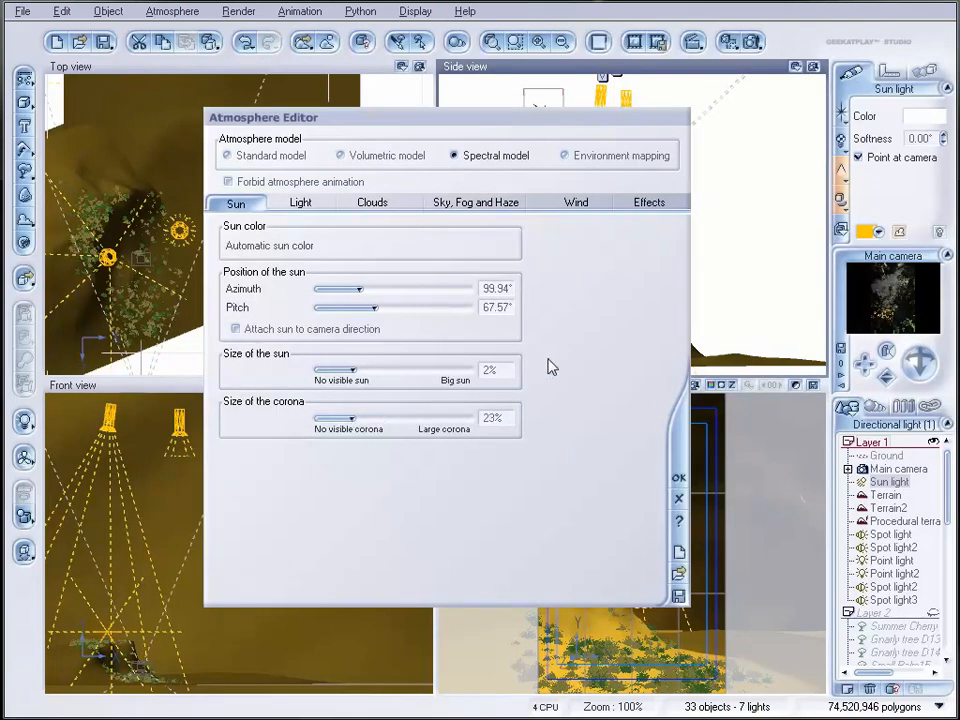
click(298, 206)
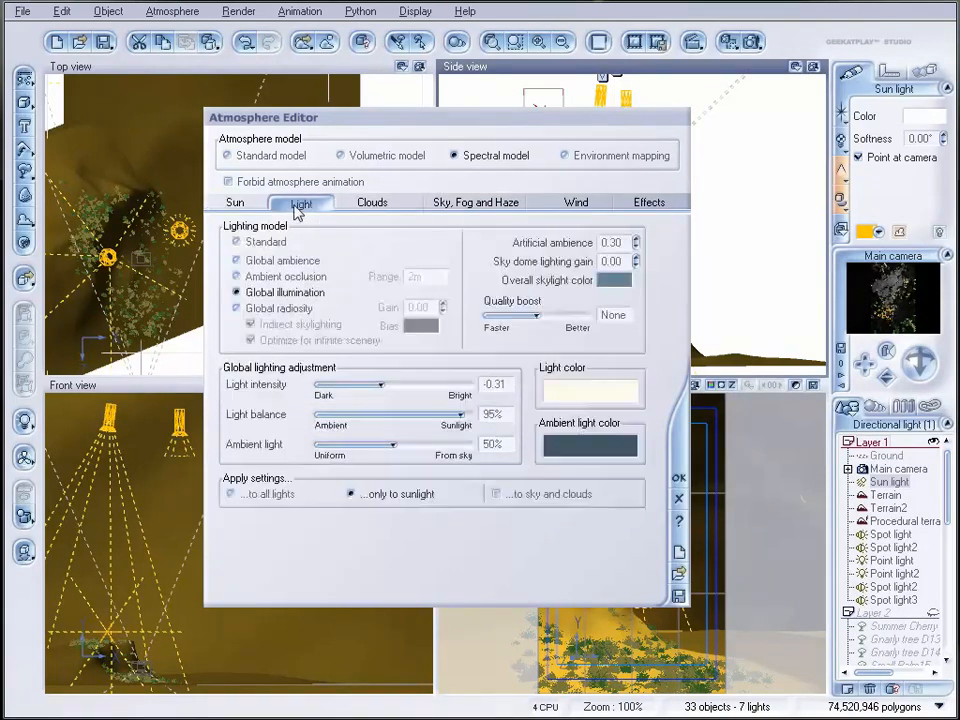
Step: Set the haze ground density to 38%, fog ground density to 55% and fog mean altitude to 459.78 m, and accept the atmosphere
click(474, 205)
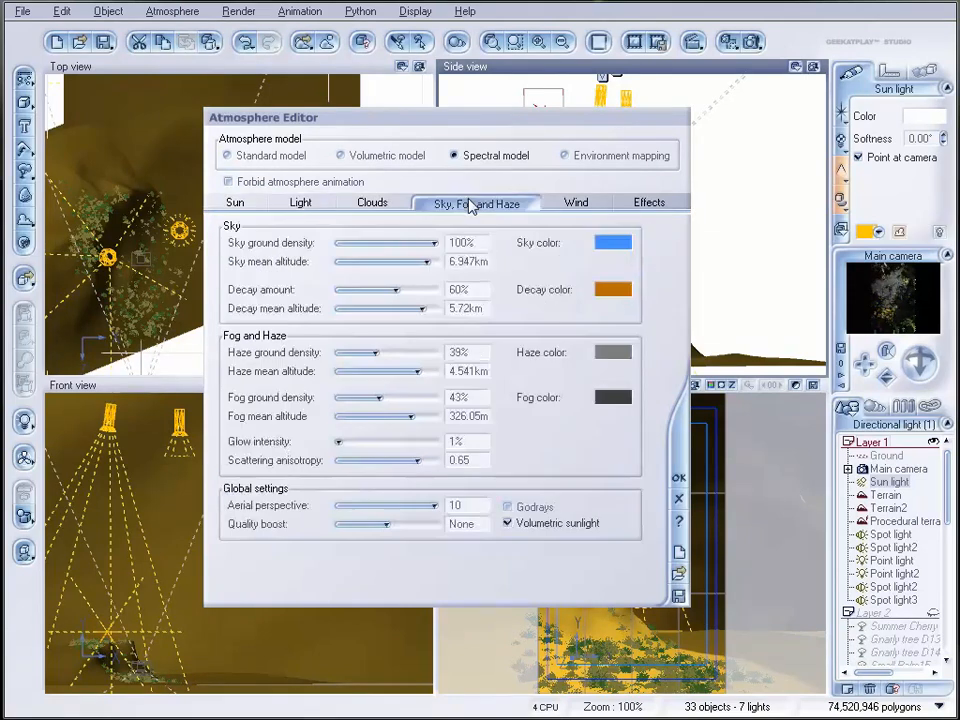
drag(376, 352, 393, 350)
drag(391, 397, 416, 415)
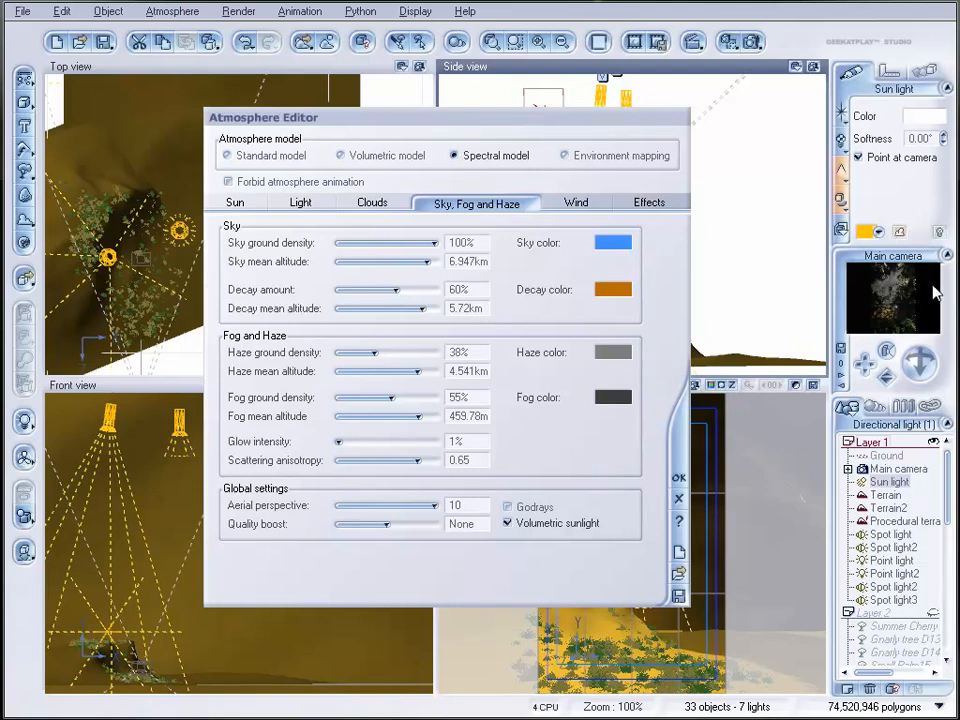
click(680, 482)
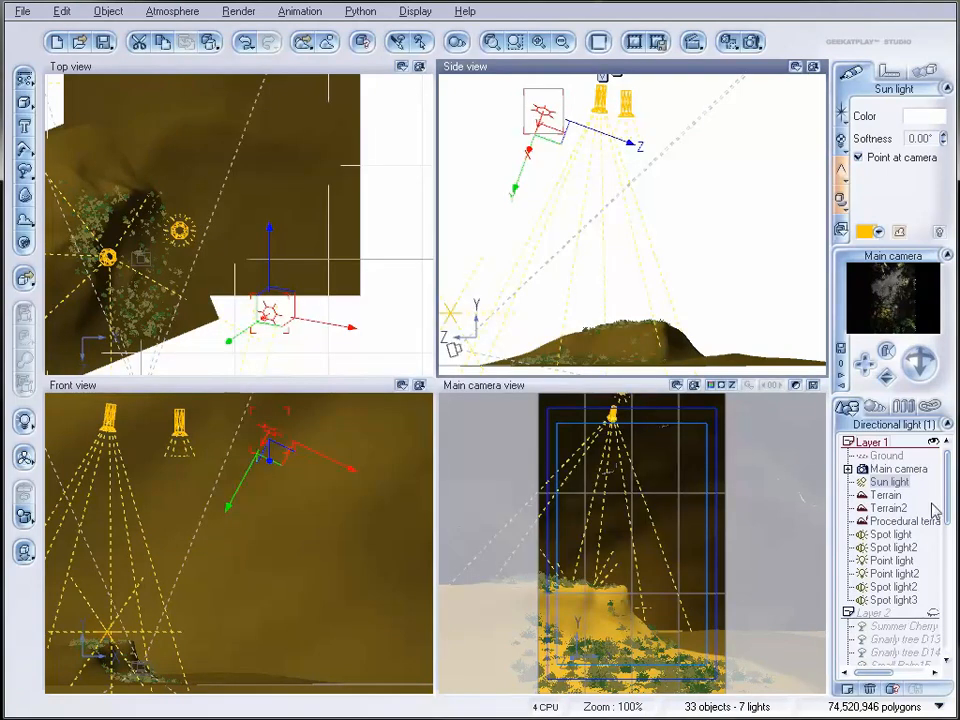
Step: Set the power of the first point light, Point light, to 25
click(900, 561)
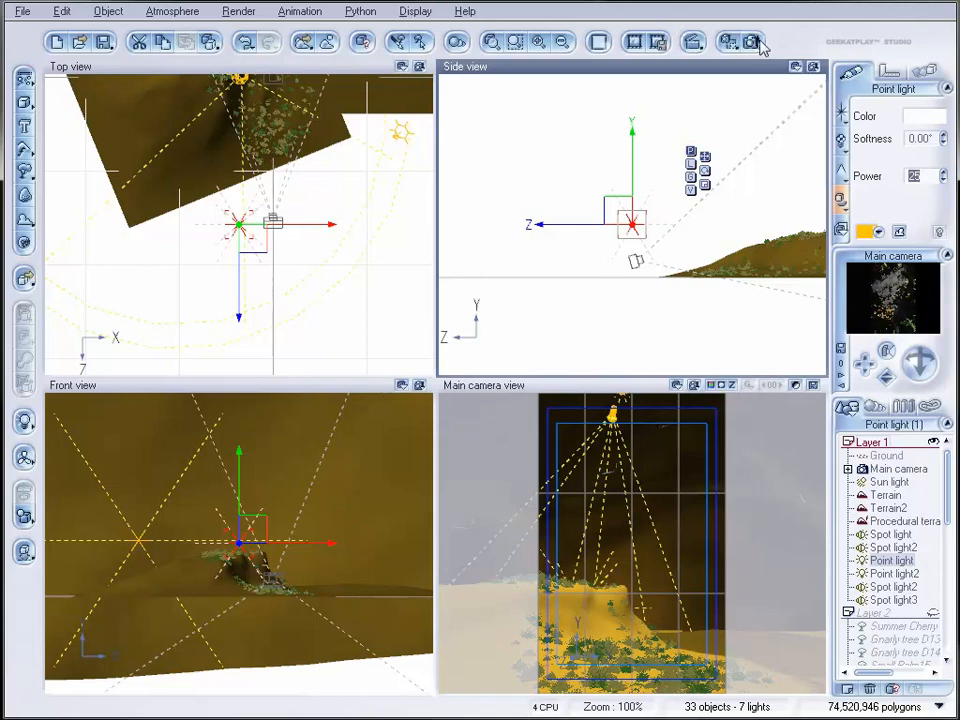
Step: Move the first leafless tree slightly sideways toward the camera's line of view and check the change with a test render
drag(947, 470, 948, 578)
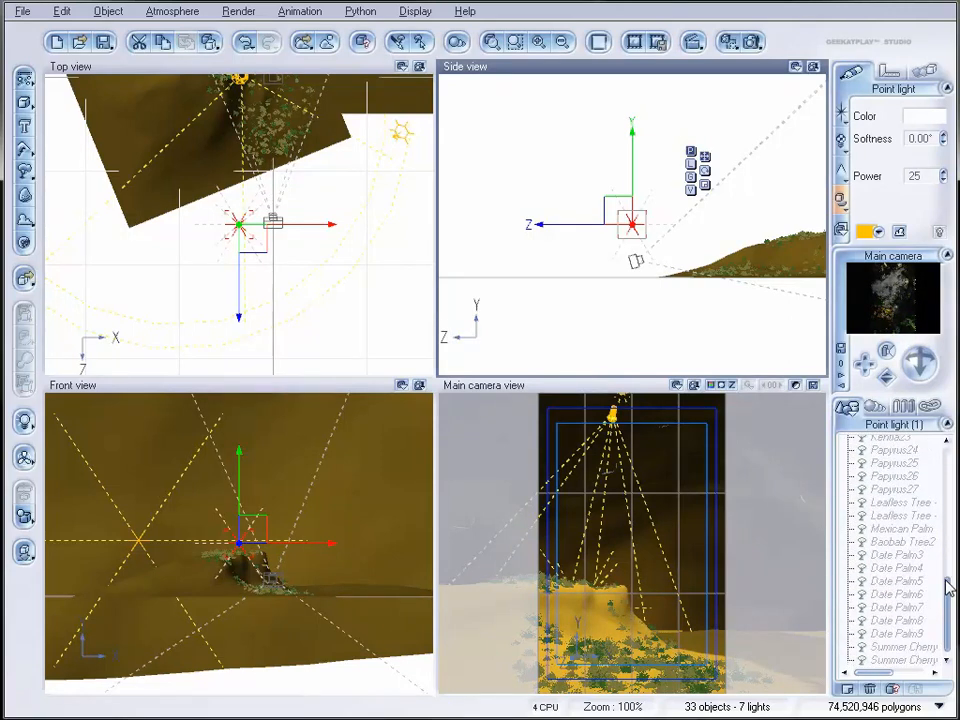
mouse_move(948, 588)
mouse_down()
mouse_move(950, 494)
mouse_move(950, 570)
mouse_up()
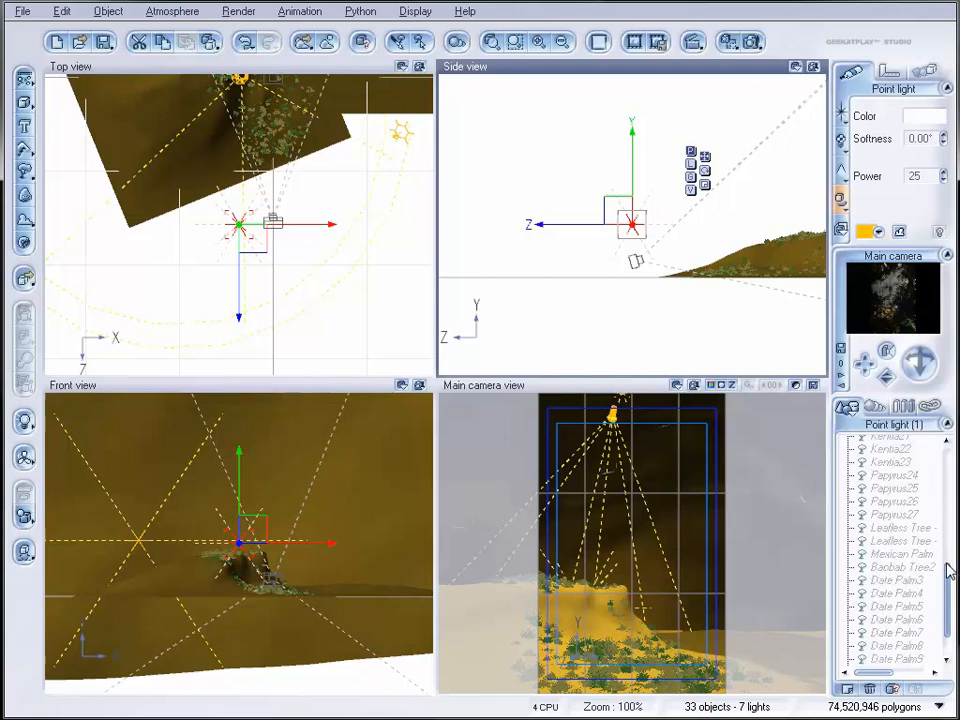
click(905, 620)
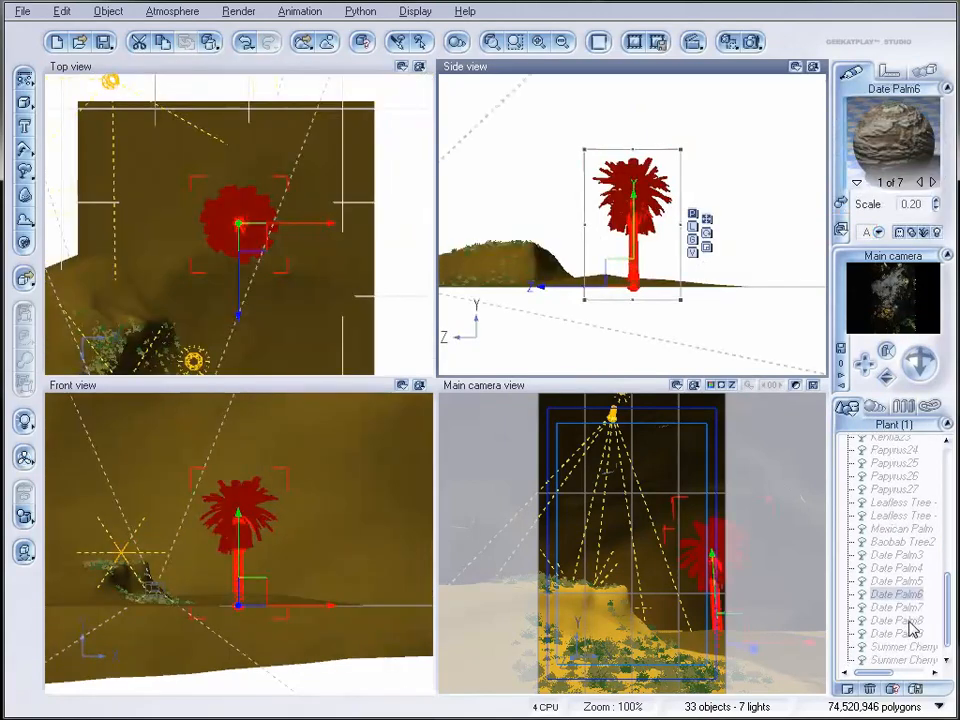
scroll(907, 568, up, 1)
click(908, 547)
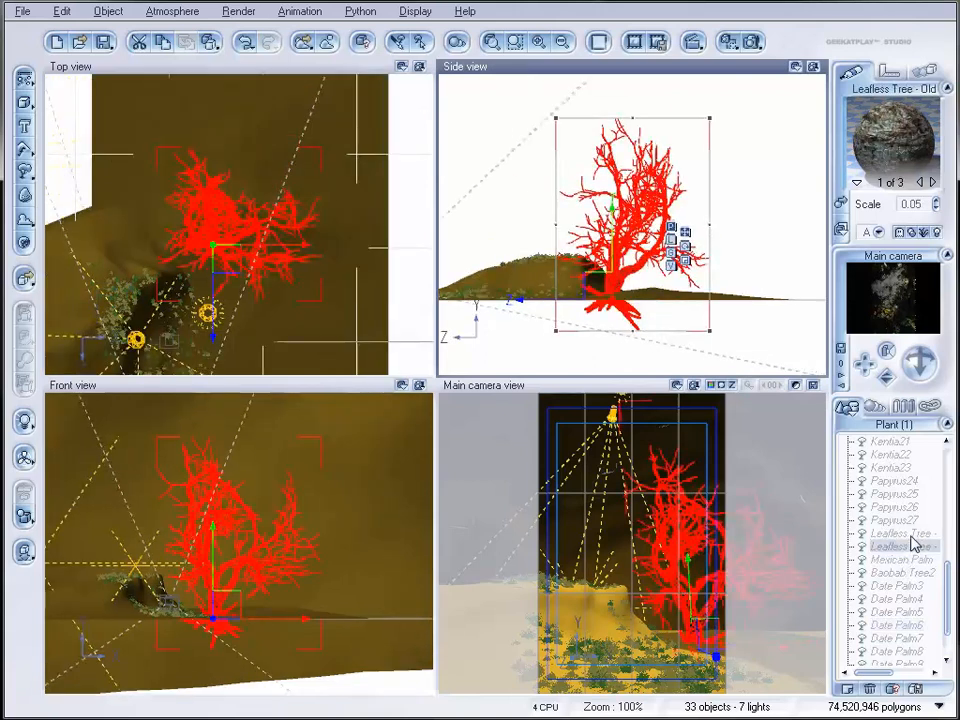
click(908, 535)
click(216, 219)
drag(218, 197, 250, 202)
click(757, 42)
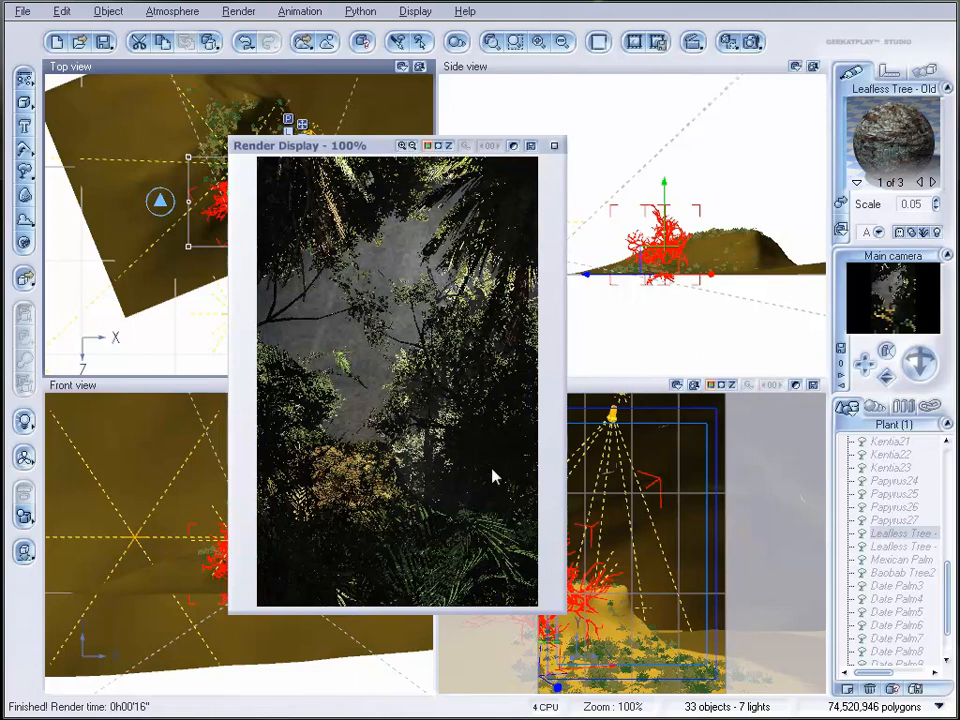
click(555, 147)
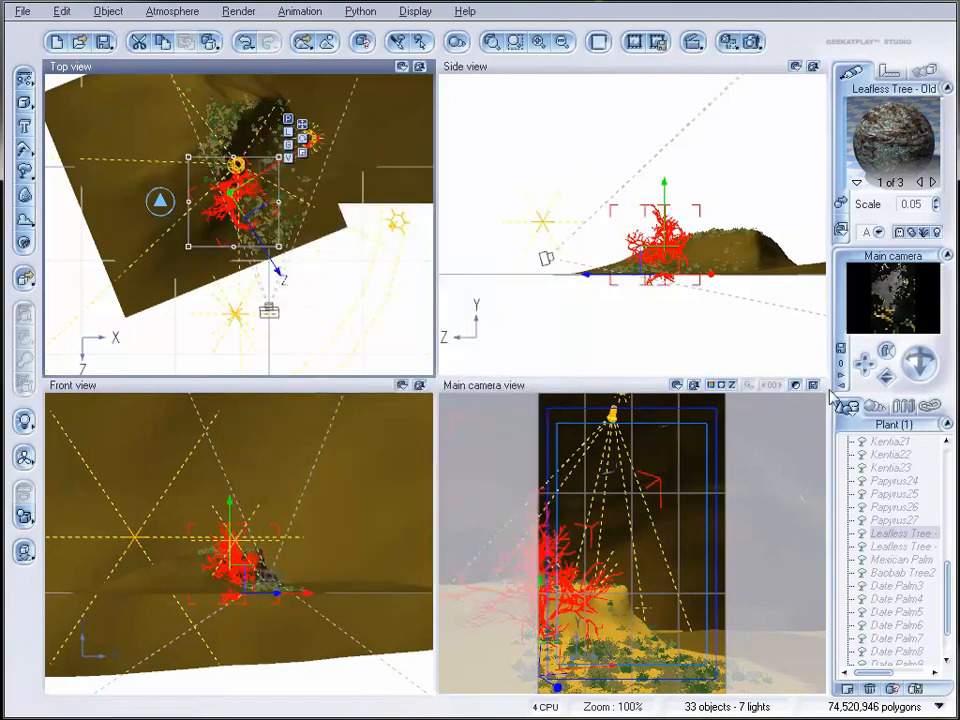
Step: Add a Date Palm from the Trees collection, place it on the terrain at the left of the camera's view and sink its trunk into the ground
scroll(950, 594, up, 2)
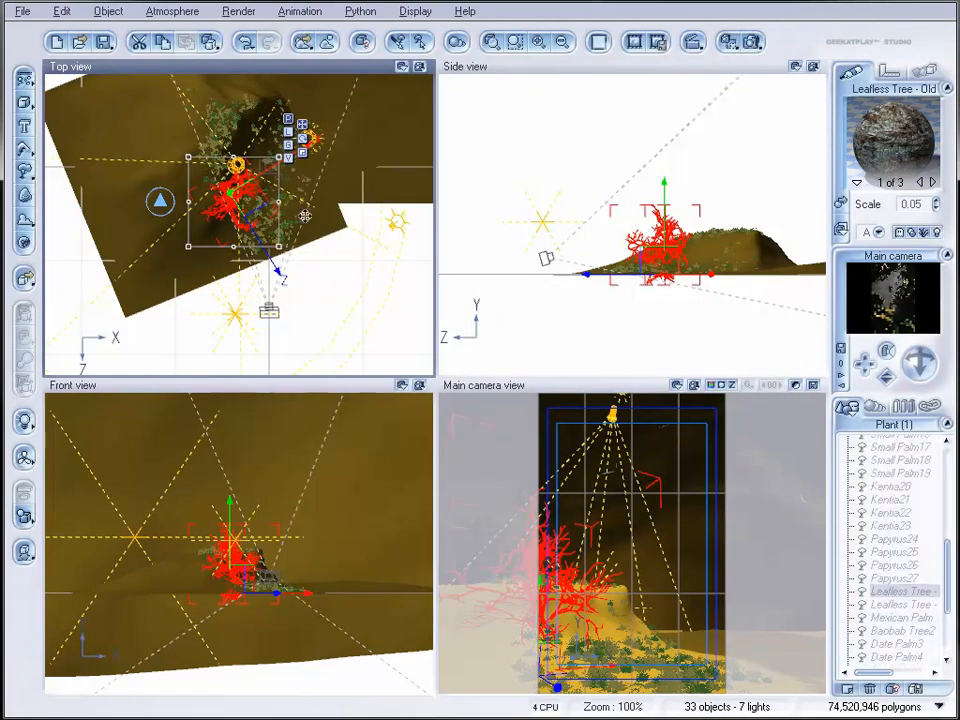
scroll(259, 240, up, 3)
right_drag(362, 272, 231, 111)
scroll(238, 199, down, 1)
click(24, 170)
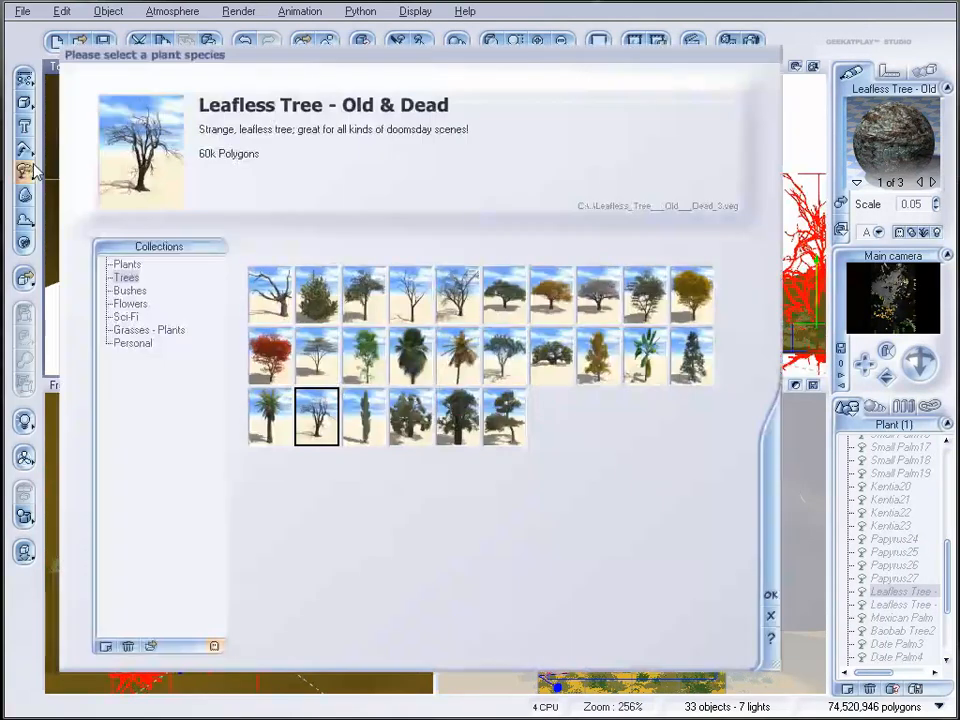
click(270, 418)
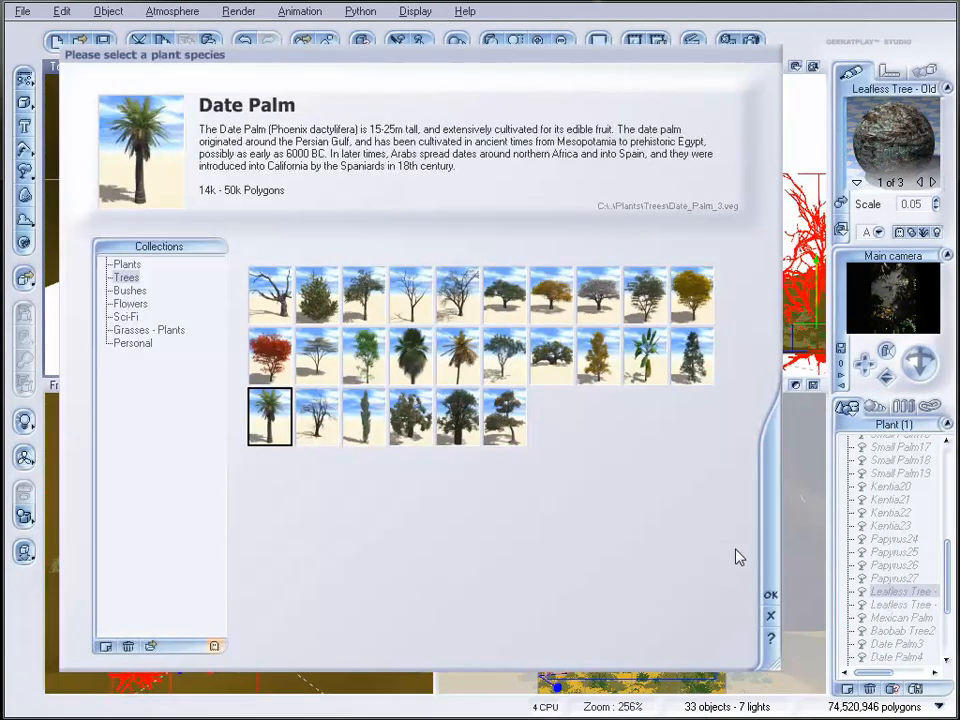
click(769, 597)
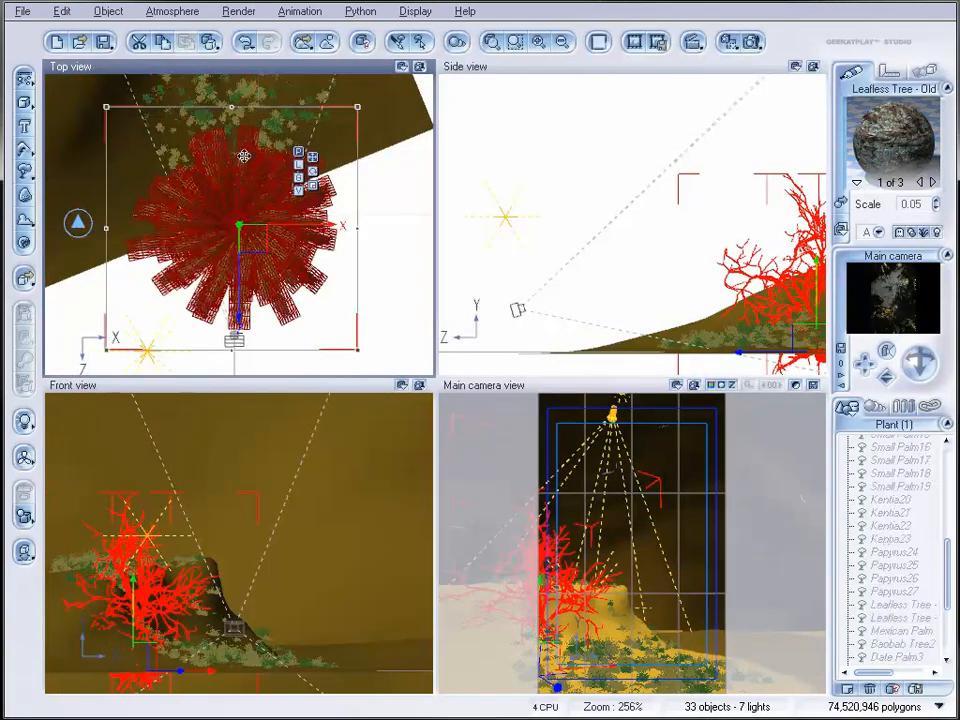
drag(262, 233, 181, 111)
drag(744, 334, 743, 381)
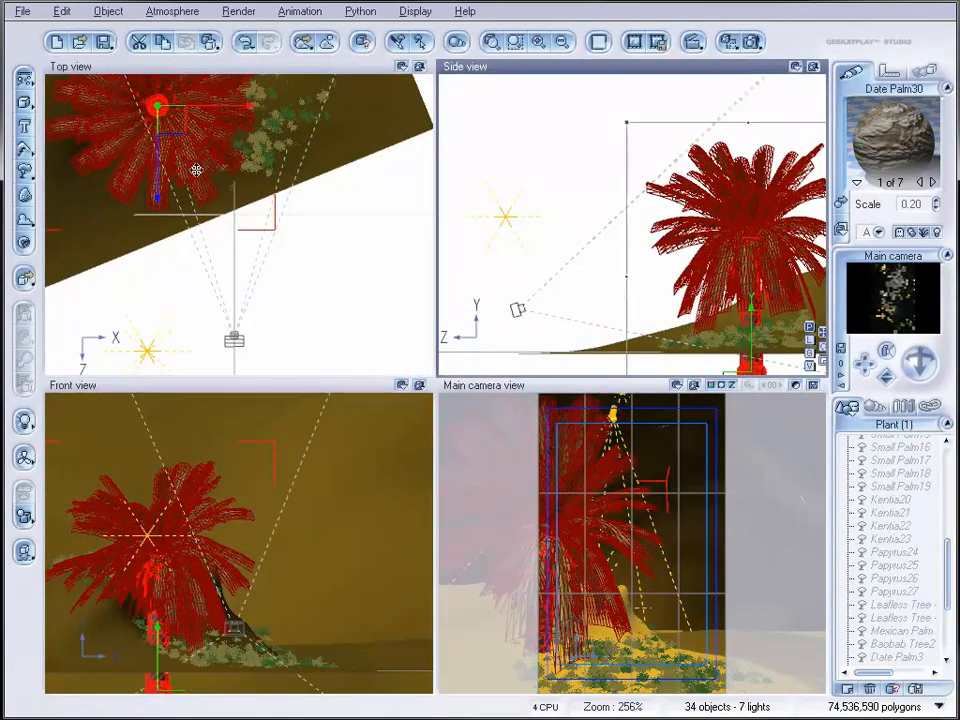
drag(175, 123, 153, 121)
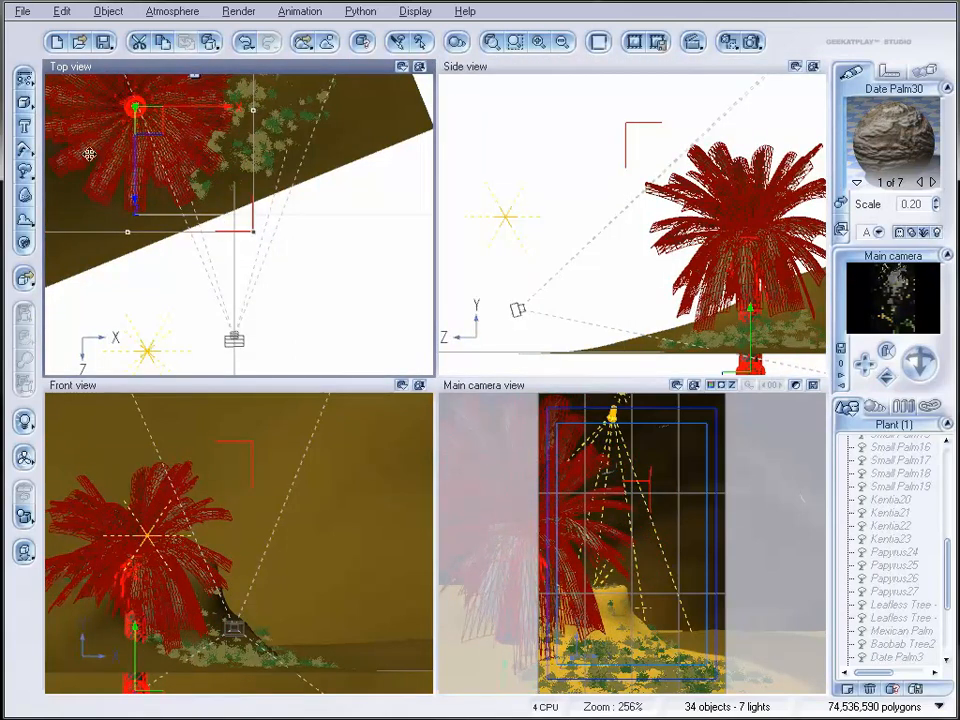
Step: Add an Aralia from the Plants collection and raise it onto the terrain slope directly in front of the camera
click(24, 171)
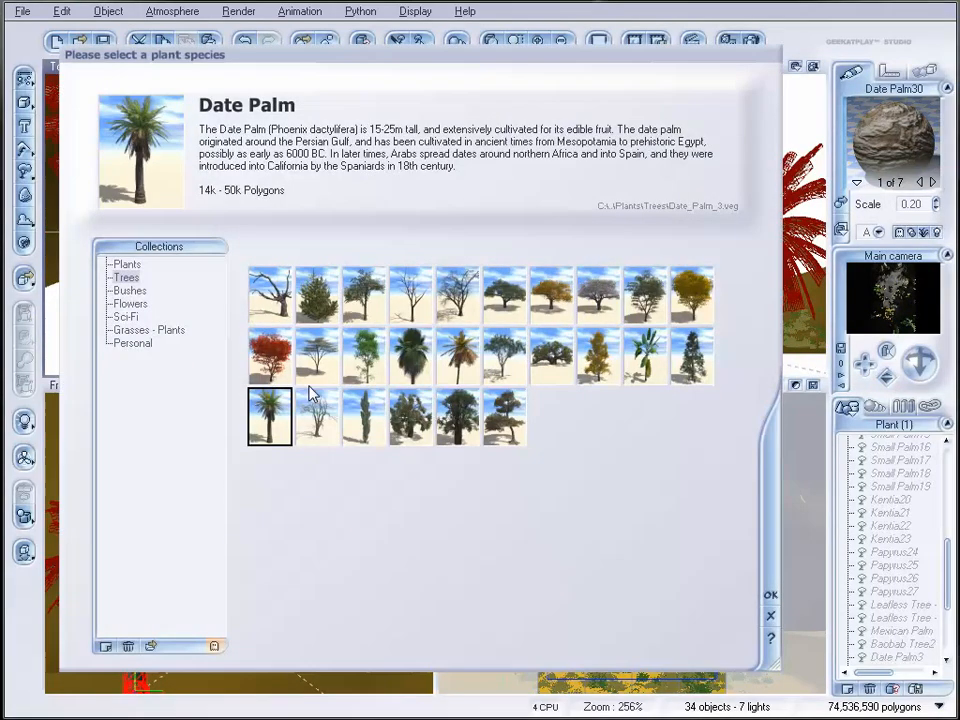
click(124, 265)
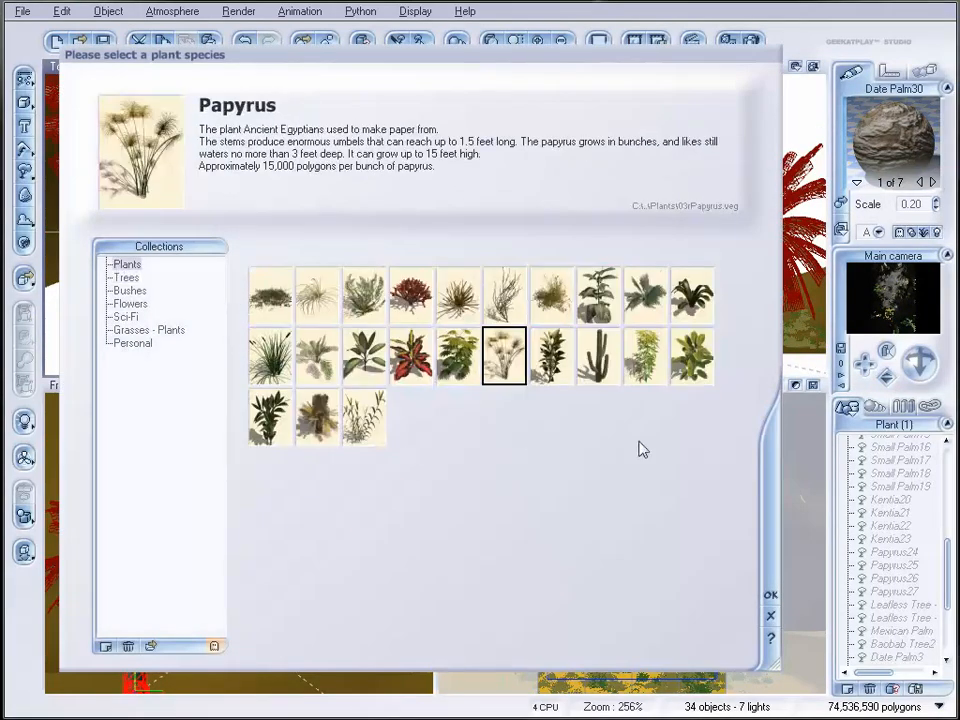
click(464, 362)
click(770, 596)
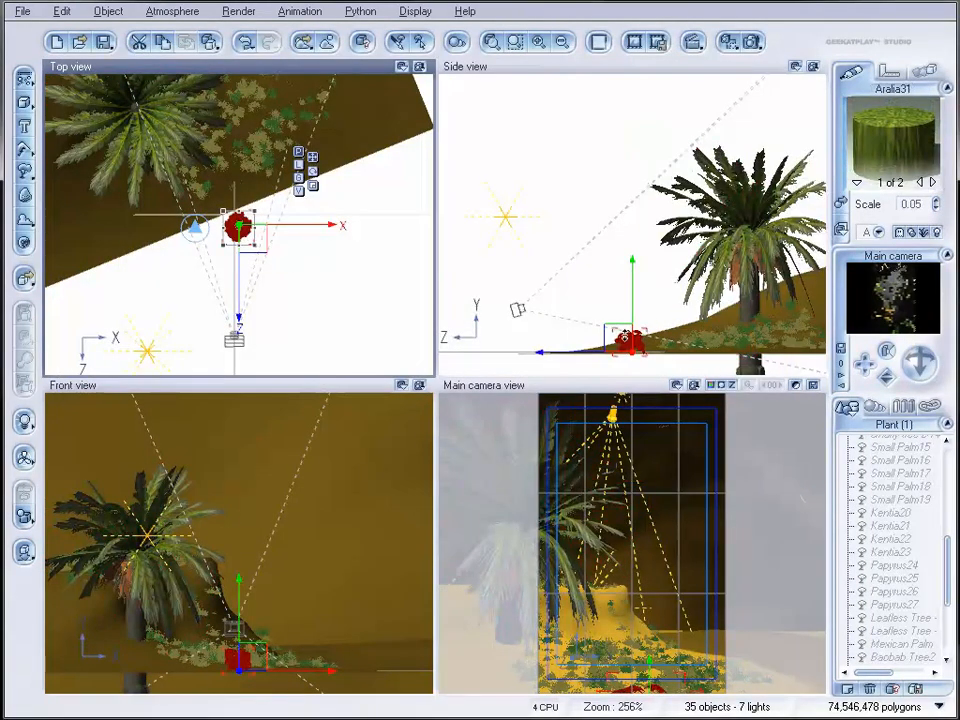
drag(620, 342, 633, 330)
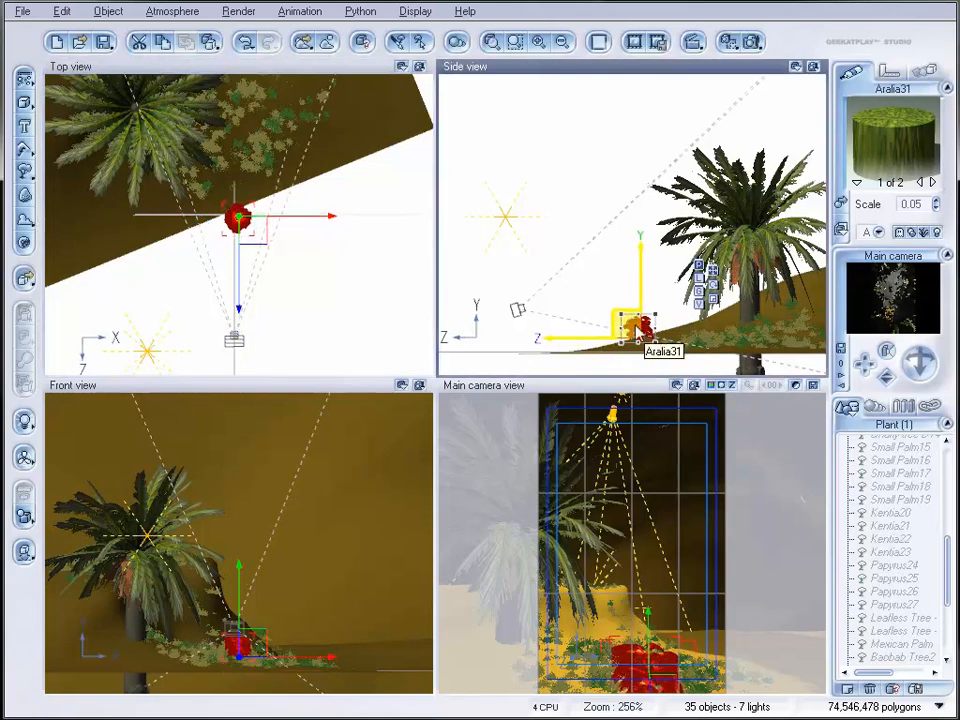
Step: Add a second Aralia to the right of the first, farther from the camera, and raise it slightly onto the terrain
click(30, 174)
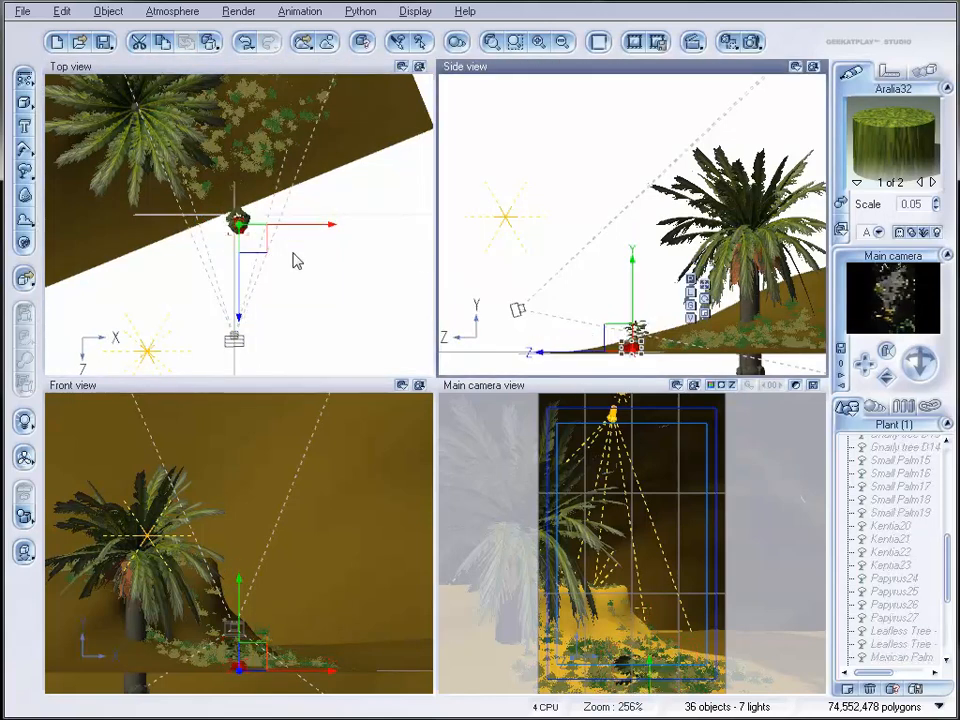
drag(256, 232, 300, 176)
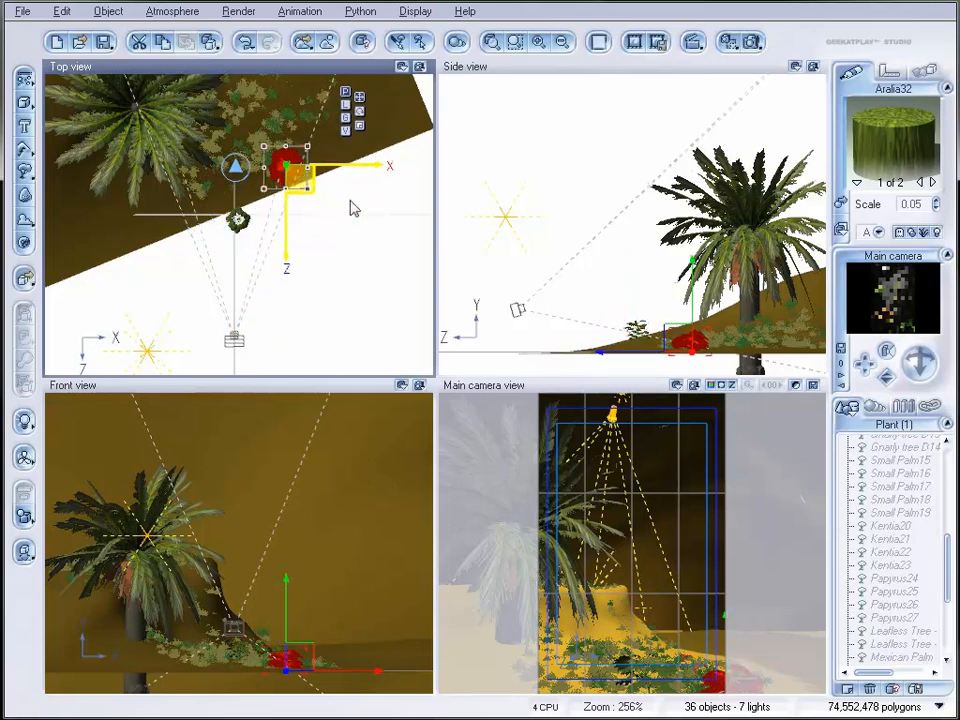
click(686, 348)
drag(686, 348, 688, 342)
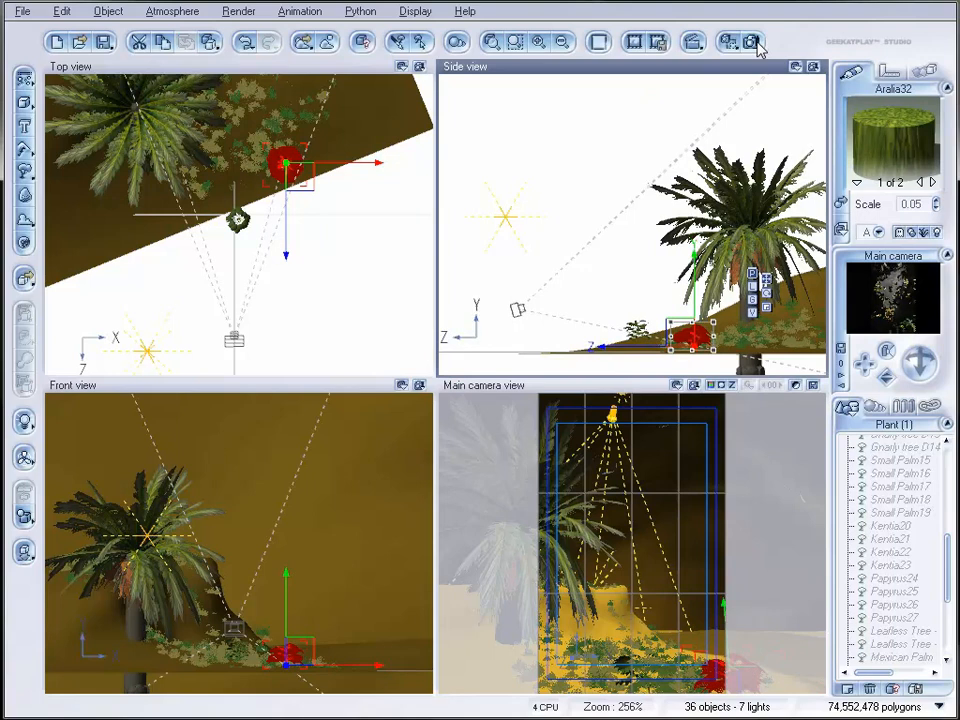
Step: Set the power of the first Spot light2 to 15 and of Spot light3 to 10
drag(946, 563, 944, 479)
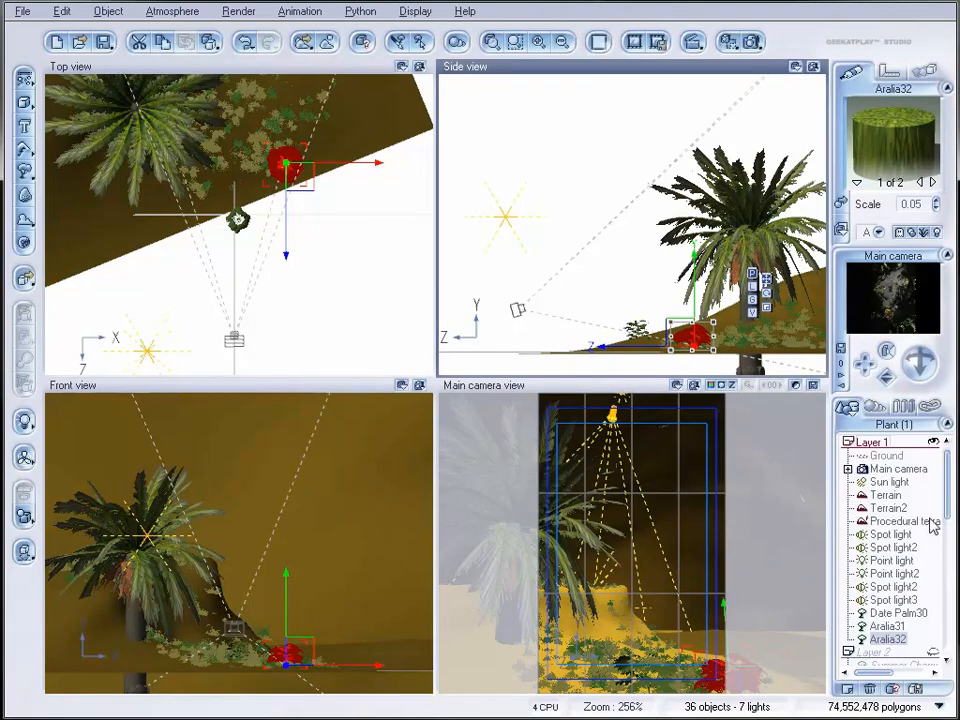
click(900, 548)
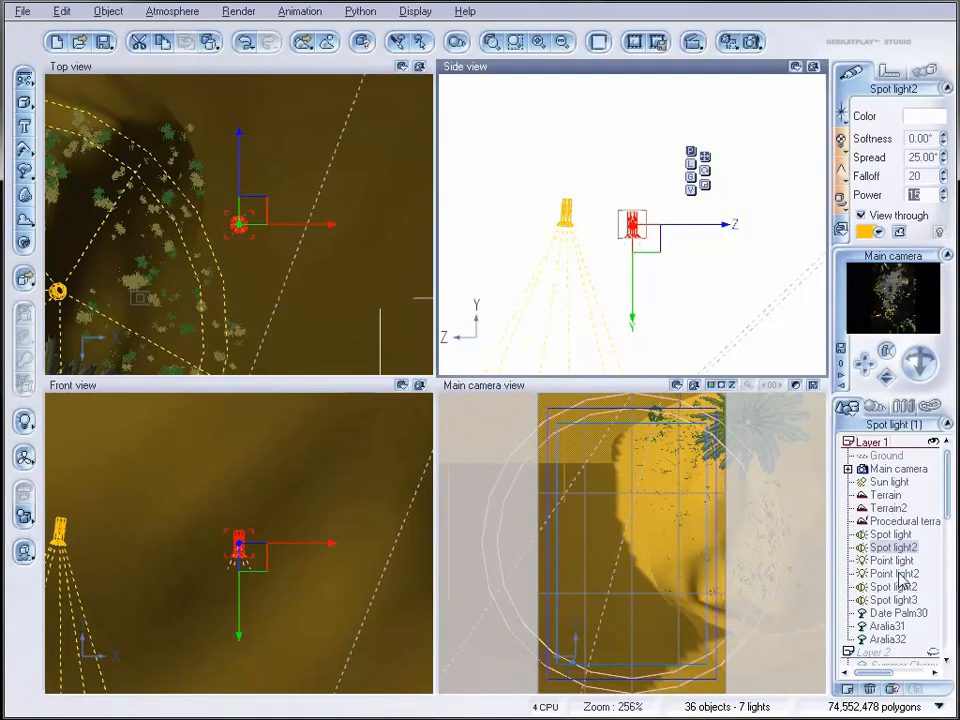
click(900, 601)
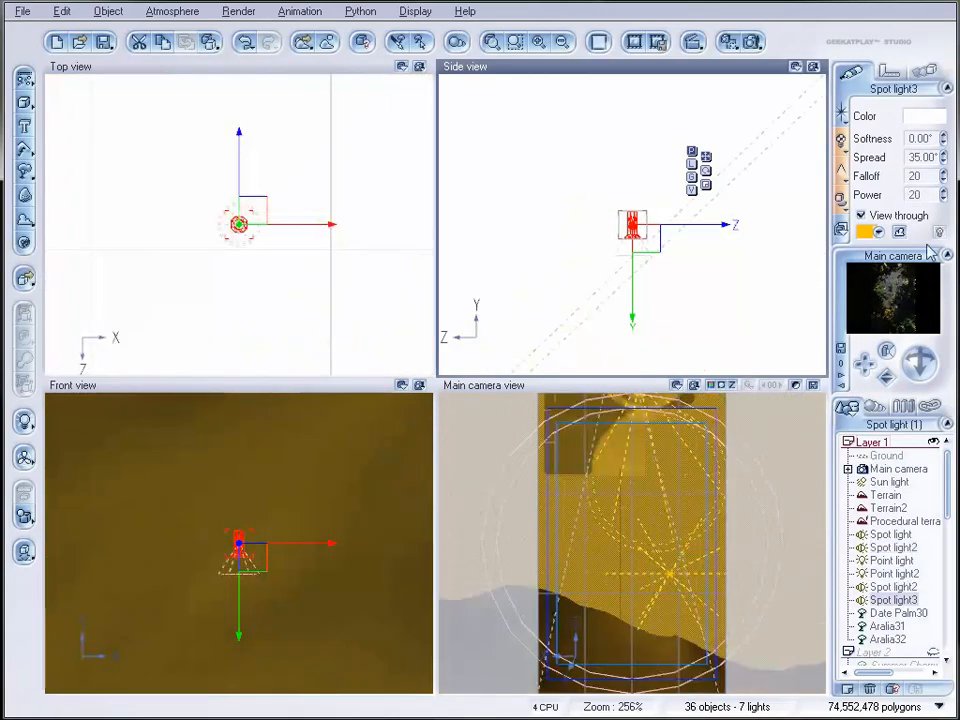
click(945, 198)
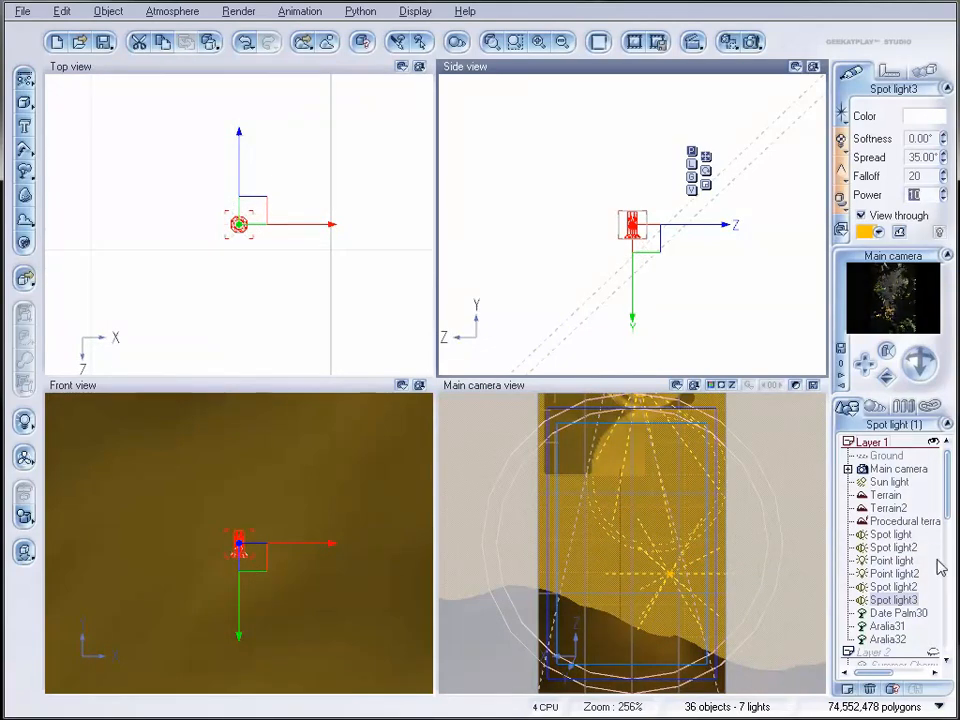
Step: Set the power of Point light2 to 185 and move the light closer to the cliff wall
click(884, 574)
drag(944, 177, 944, 145)
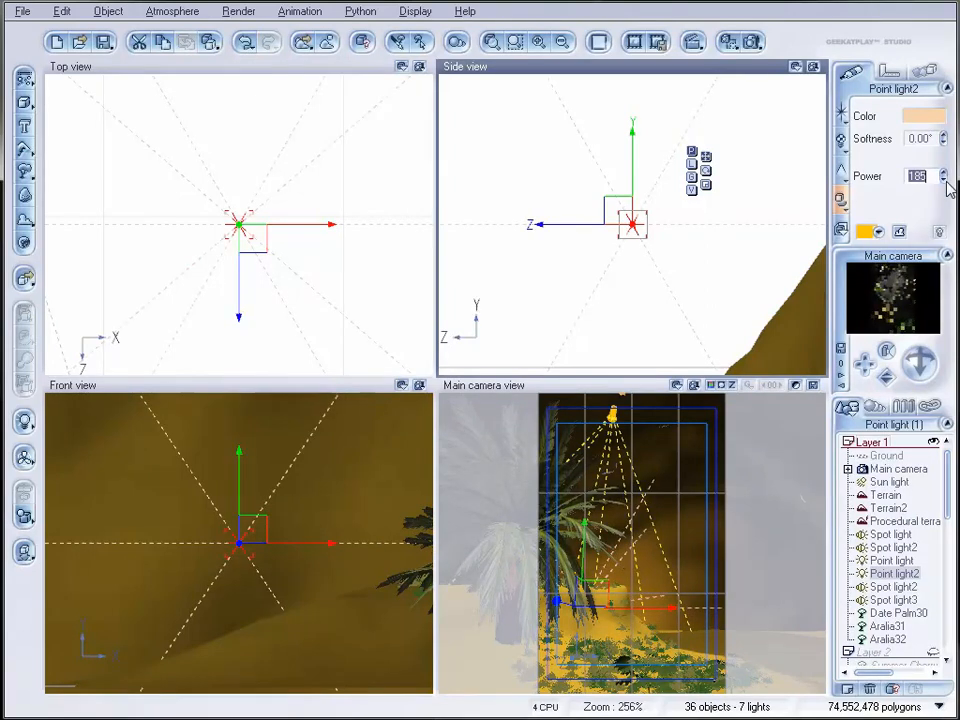
right_drag(754, 260, 648, 227)
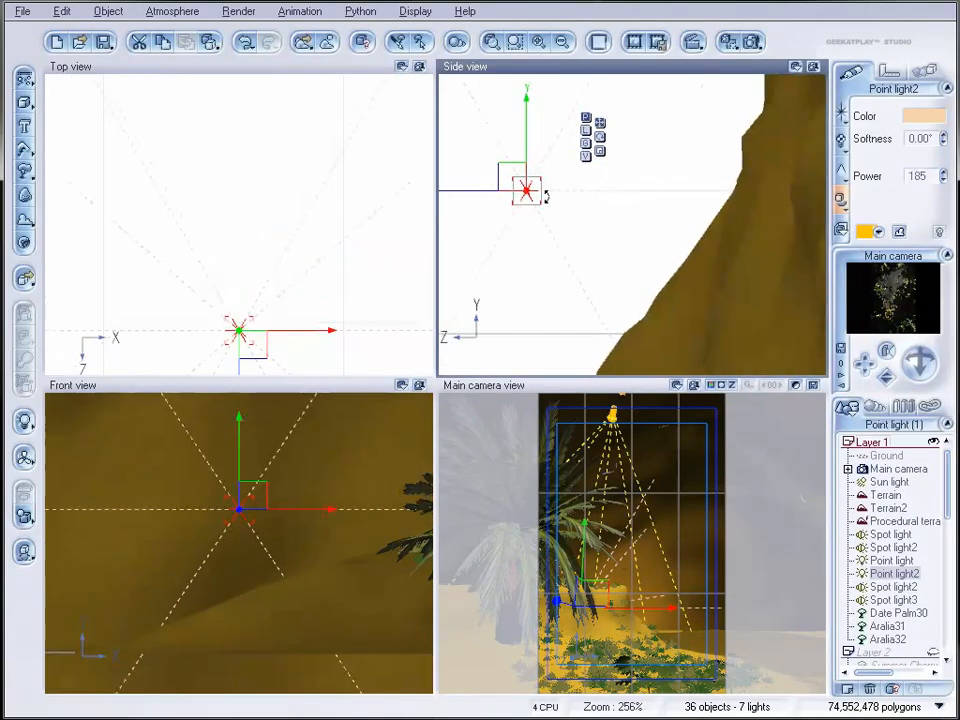
drag(513, 178, 645, 181)
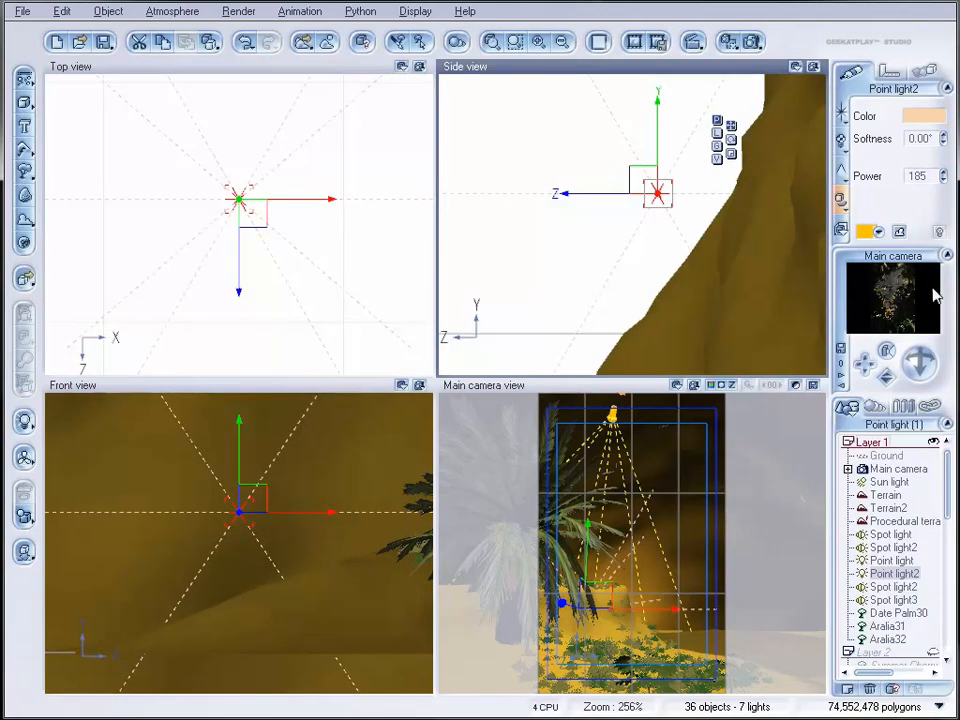
Step: Shift Point light2 sideways along the X axis, test-render it at power 225 and reduce its power to 175
drag(943, 177, 943, 160)
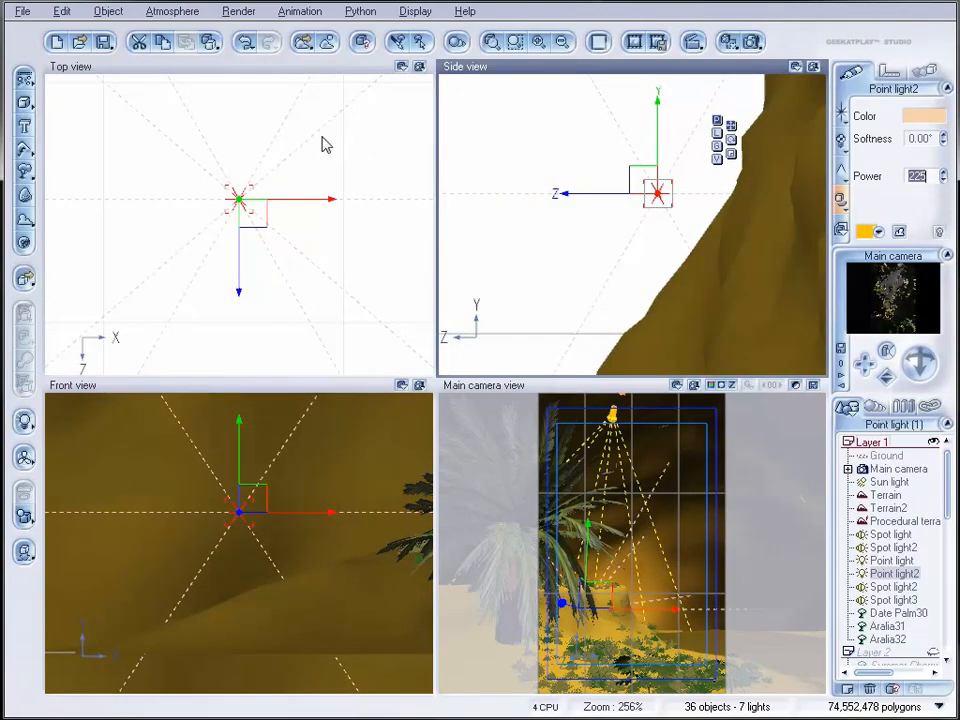
drag(243, 199, 153, 212)
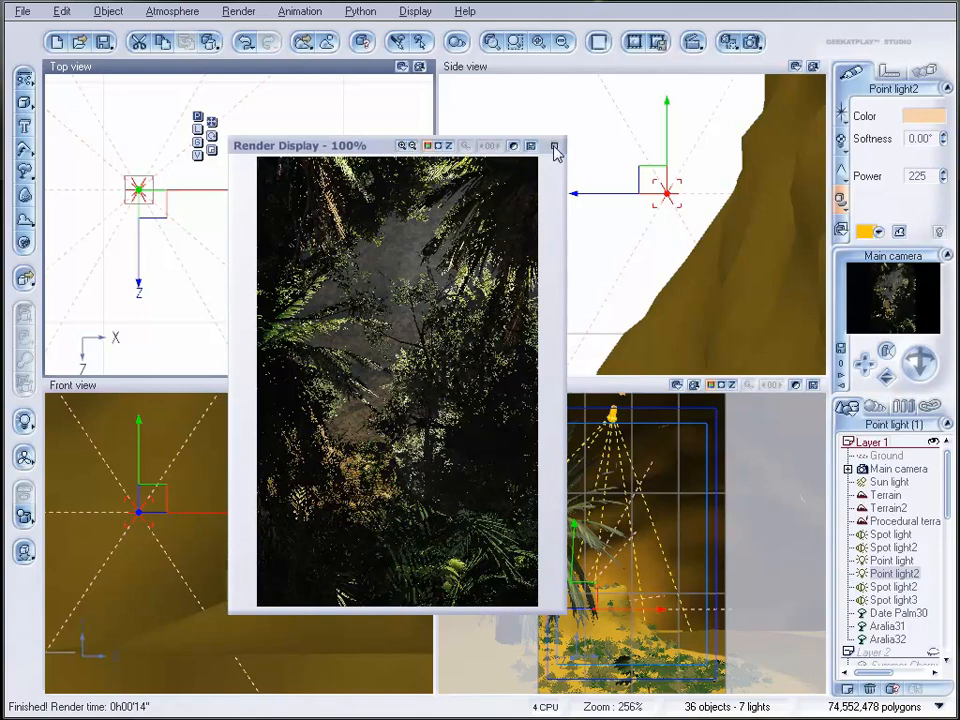
click(555, 147)
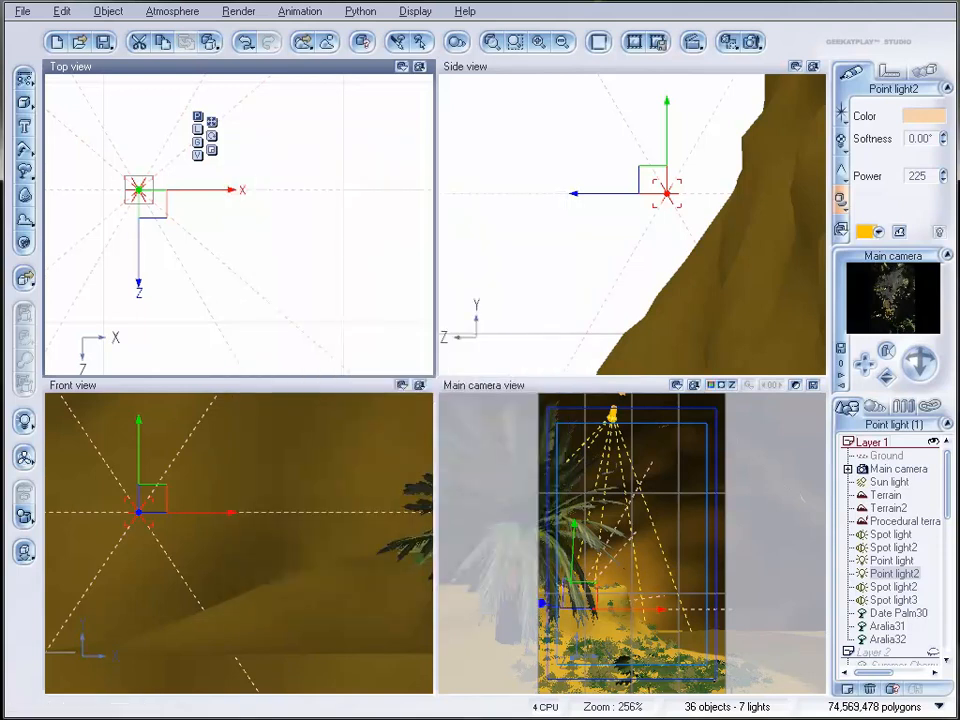
drag(943, 177, 943, 202)
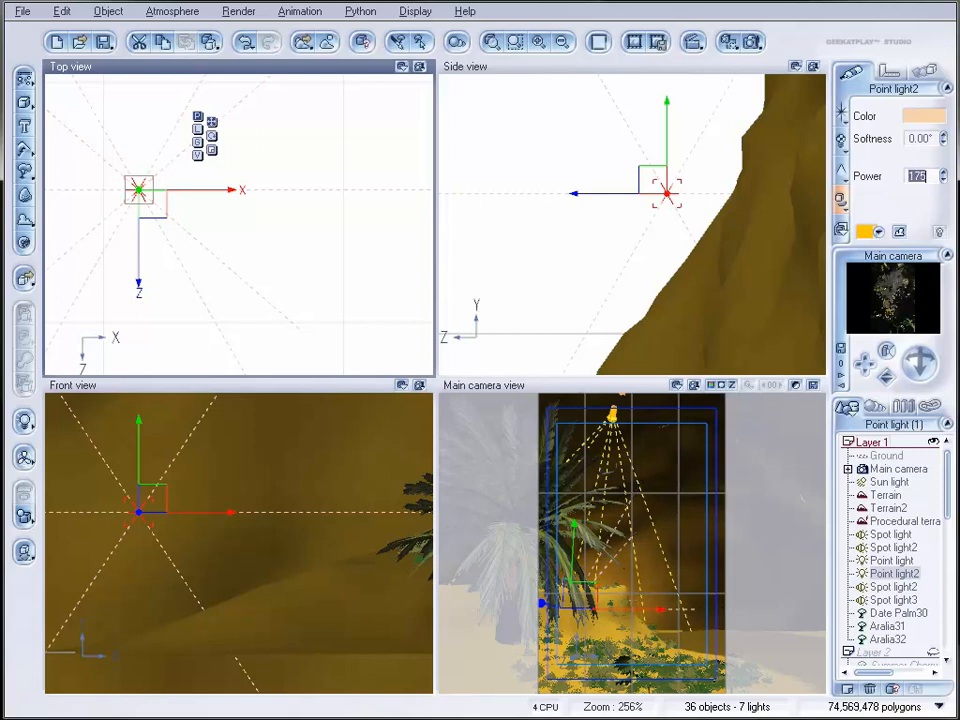
Step: Render the scene to screen with the Final quality preset at 375x600
click(752, 41)
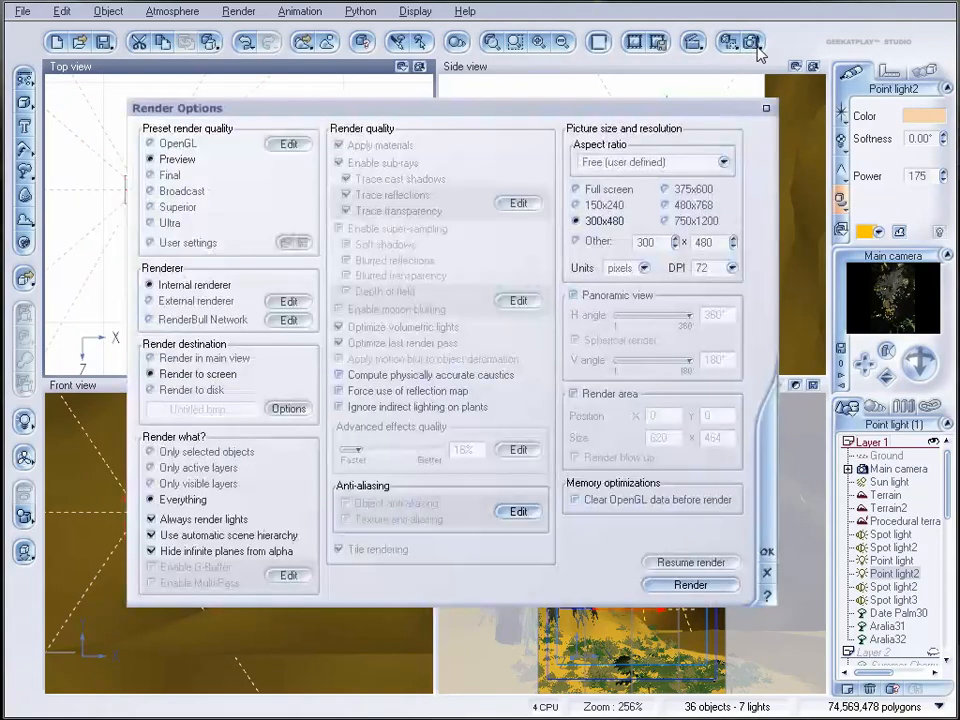
click(170, 176)
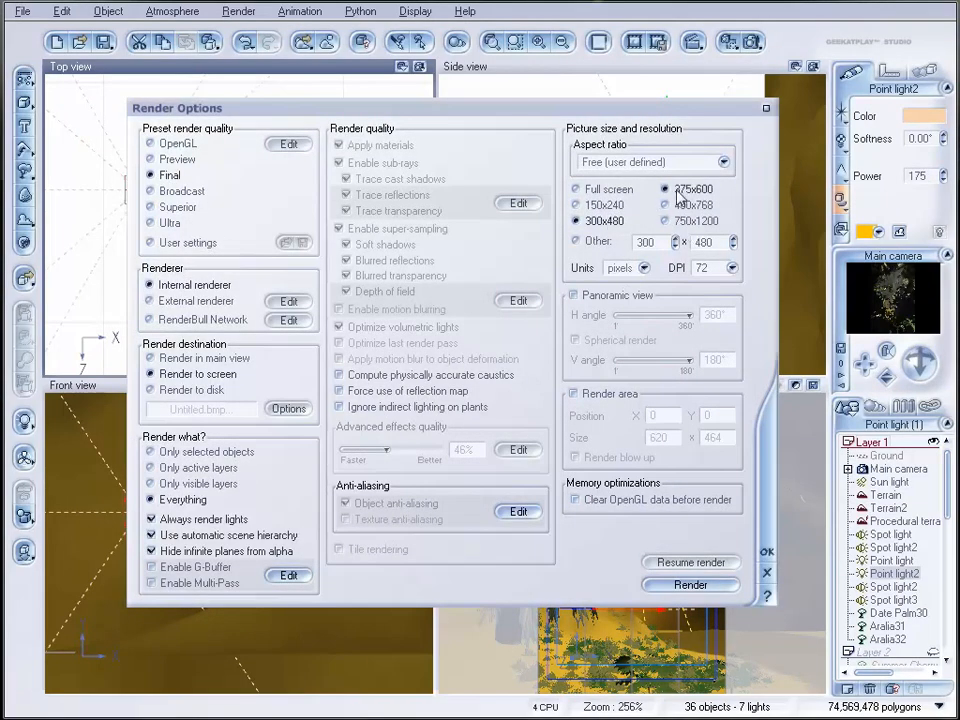
click(690, 585)
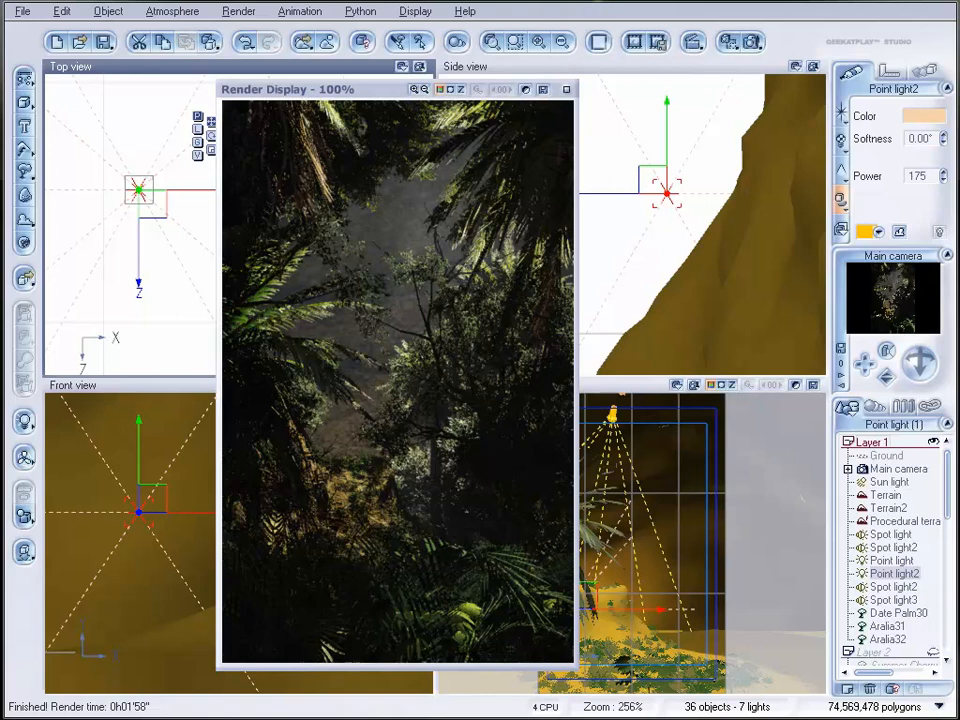
Step: Save the finished render in the jungle folder as a JPEG named jungle at 100% quality
key(BackSpace)
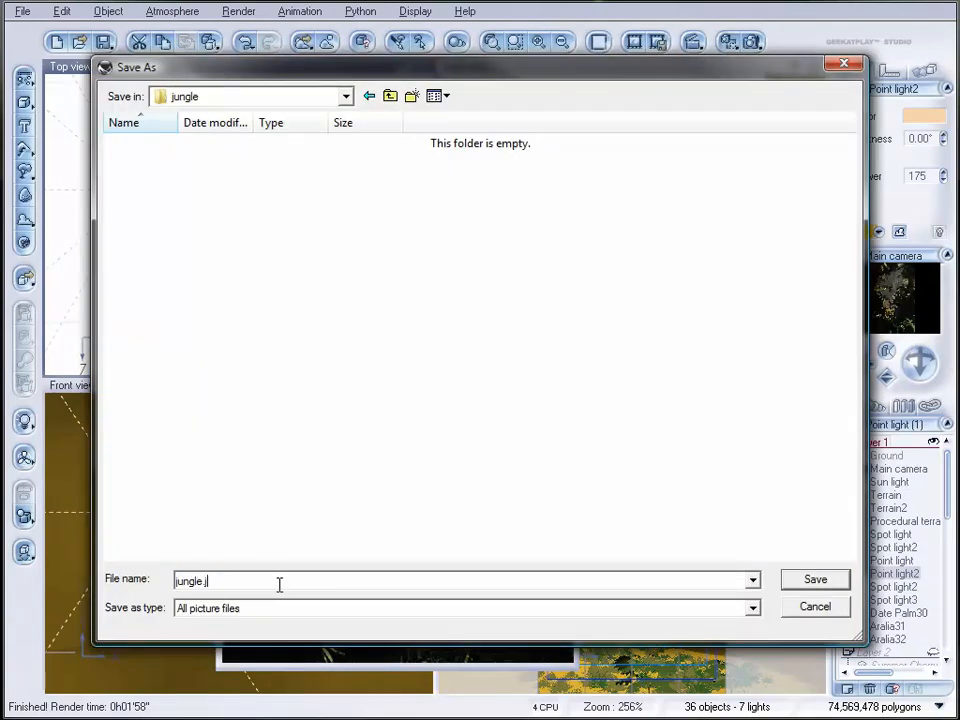
key(Return)
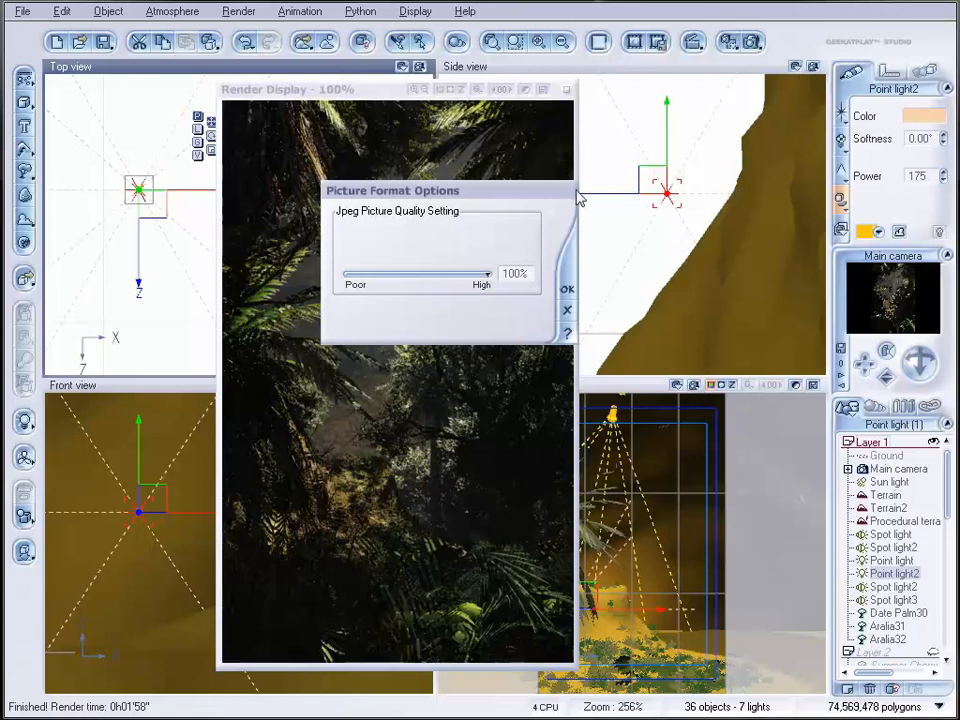
click(567, 289)
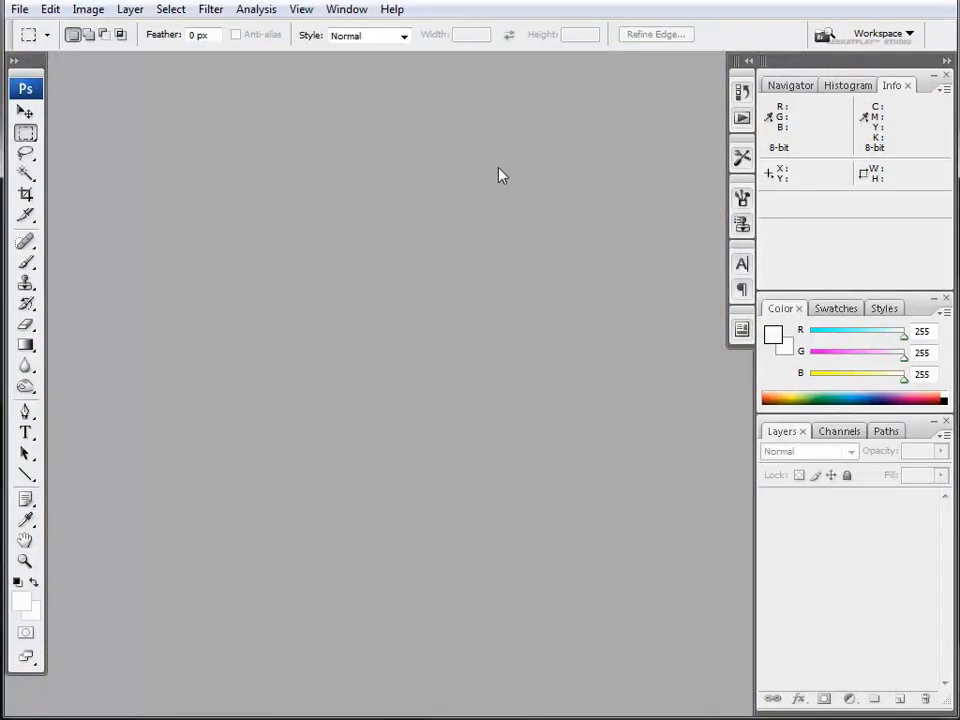
Step: Switch to Photoshop, open jungle.jpg, and reposition and enlarge its document window so the whole picture has space around it
click(212, 10)
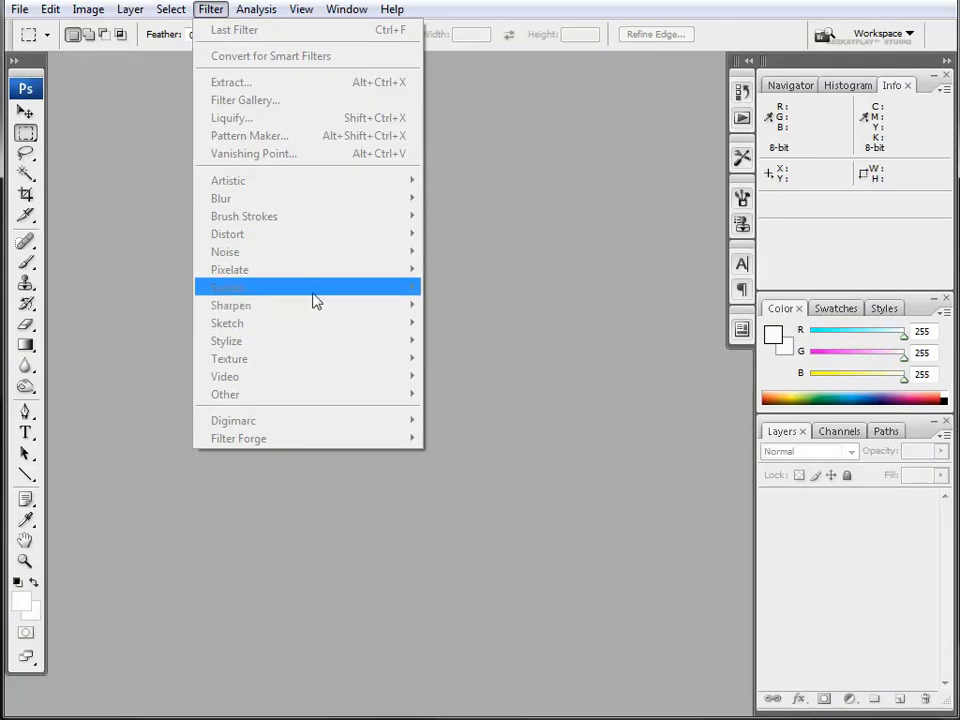
click(602, 273)
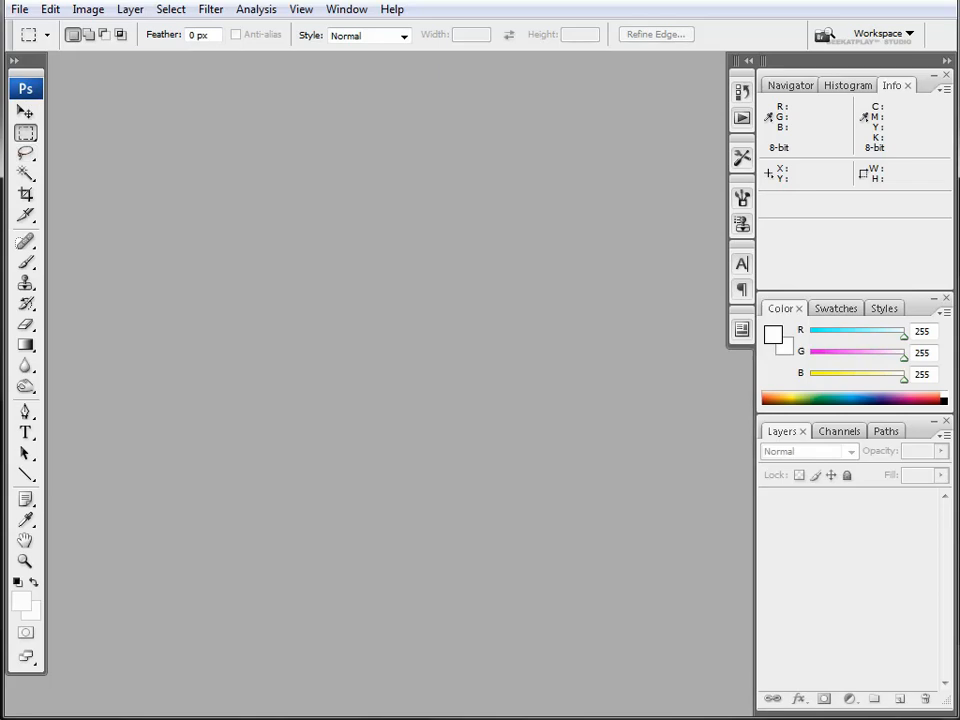
key(ctrl+o)
double_click(128, 159)
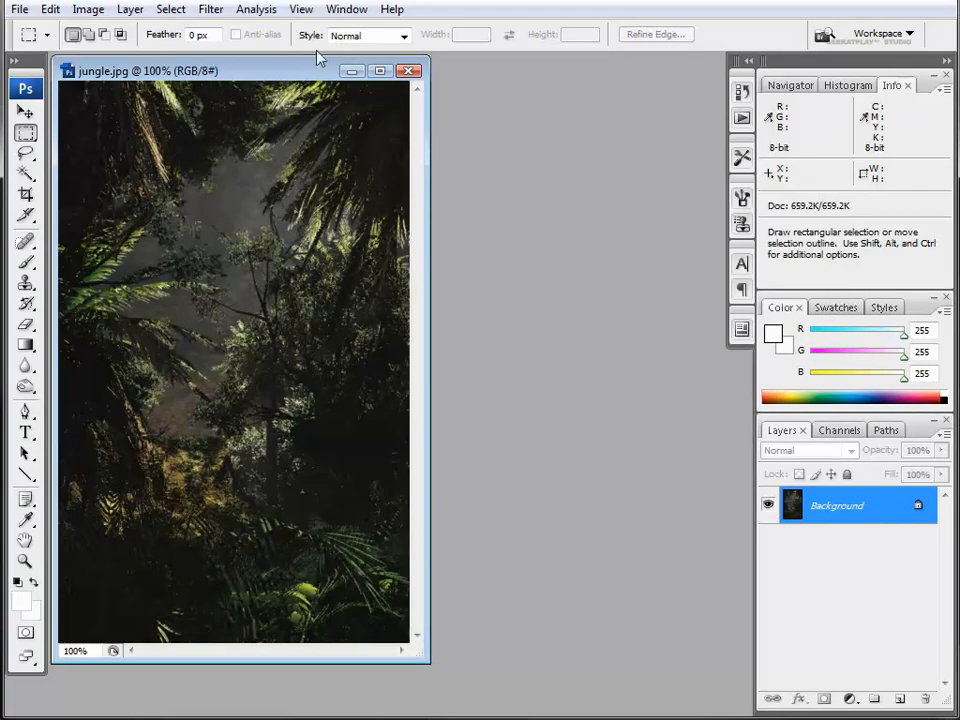
drag(281, 72, 425, 74)
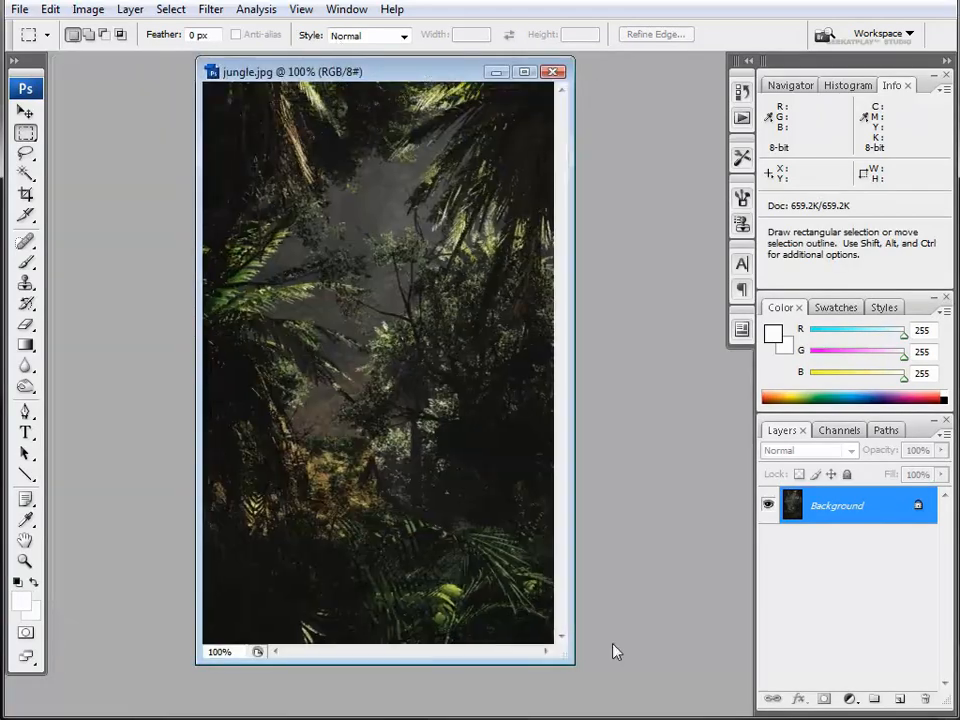
drag(563, 655, 680, 704)
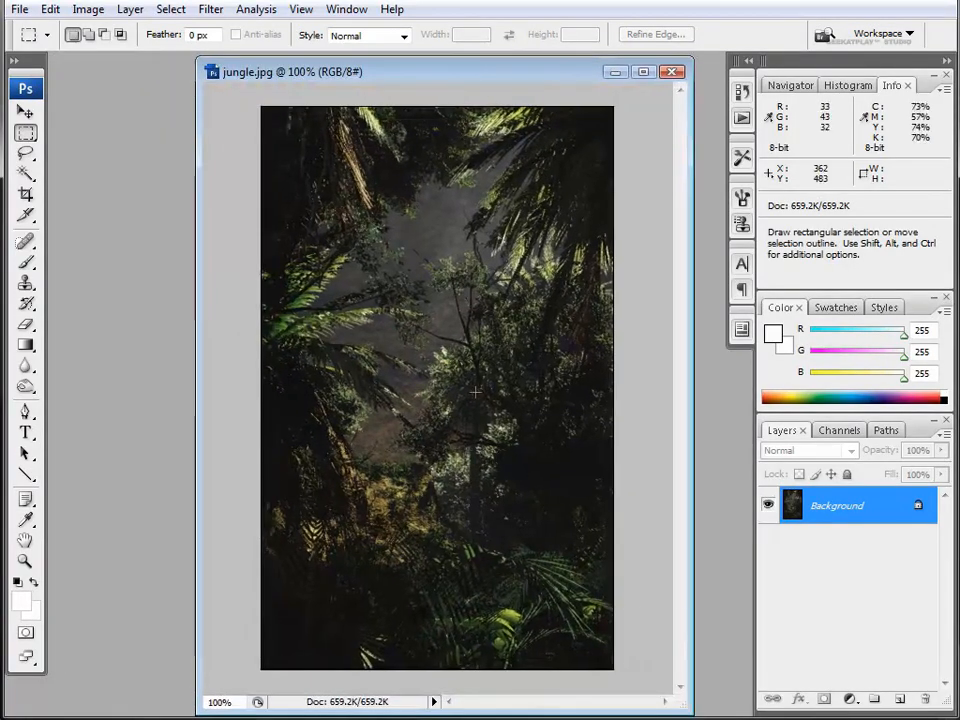
Step: Sharpen the jungle image with Unsharp Mask at an amount slightly below 69%, radius 1.5 pixels and threshold 1
click(210, 10)
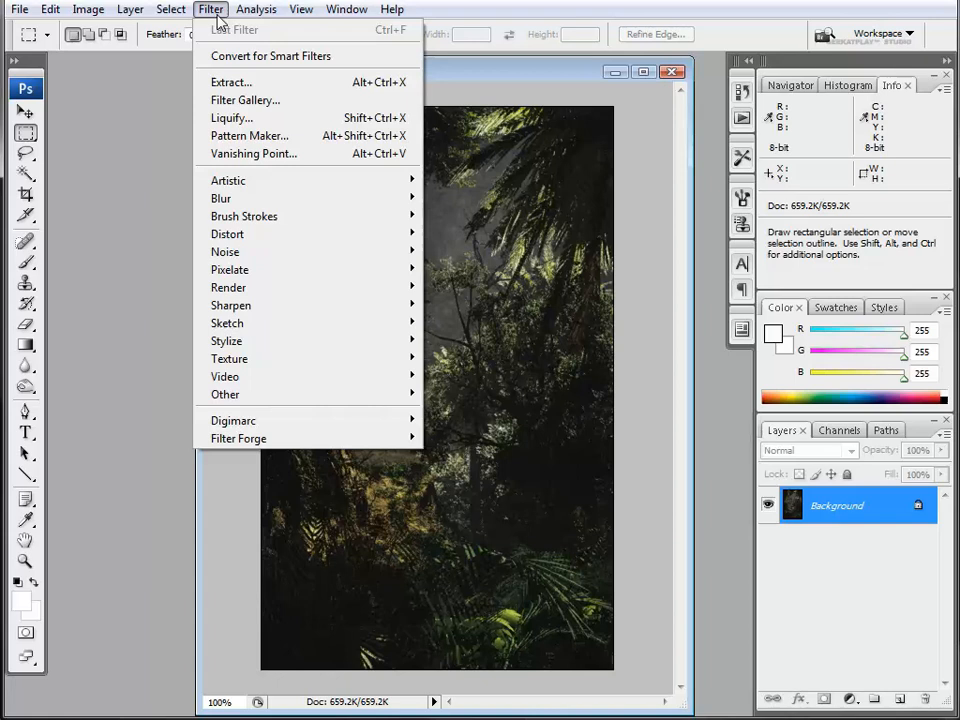
mouse_move(330, 306)
click(474, 377)
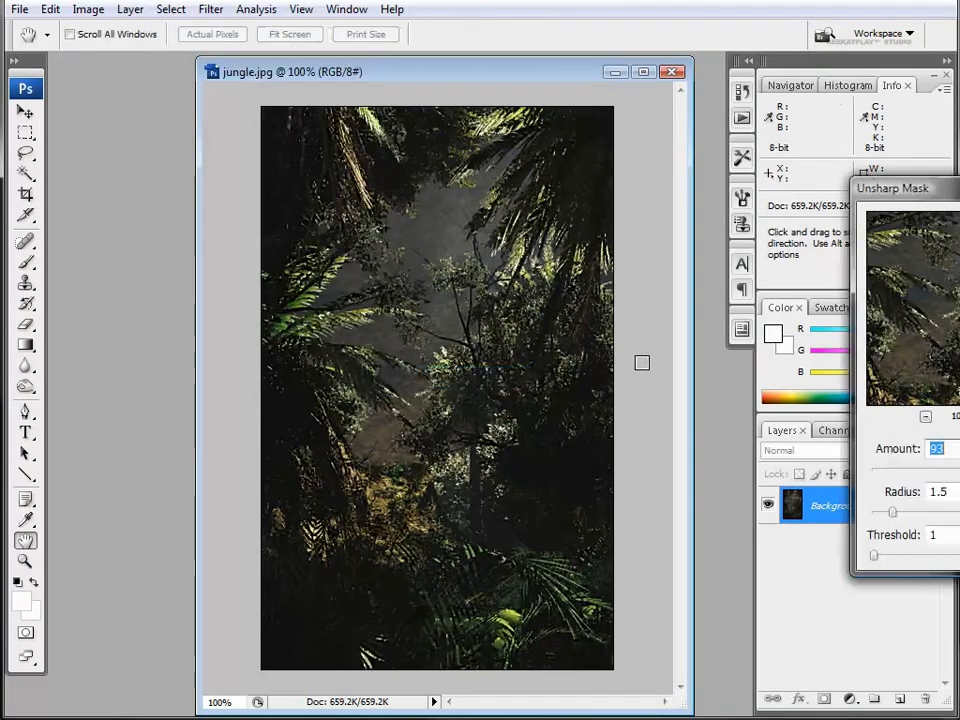
drag(928, 190, 853, 118)
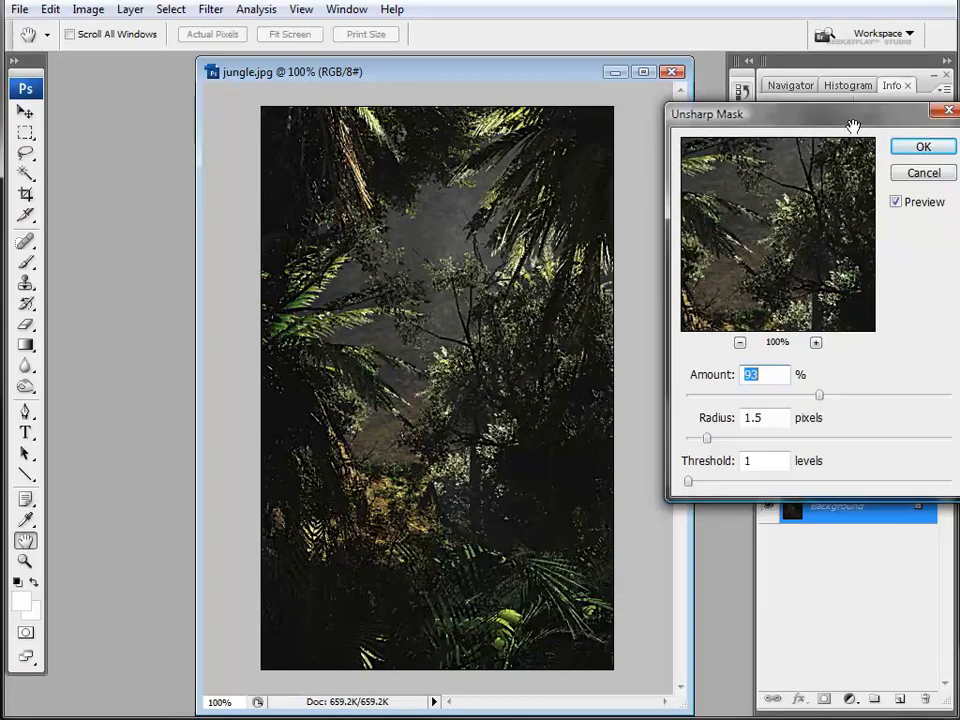
drag(824, 402, 780, 401)
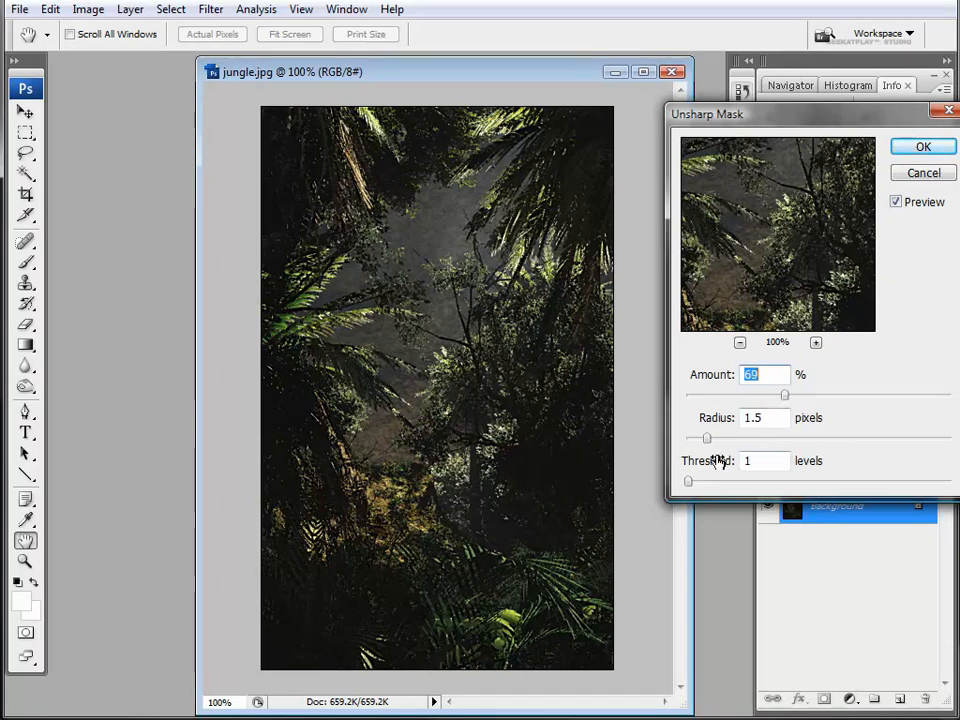
mouse_move(689, 487)
mouse_down()
mouse_move(724, 484)
mouse_move(698, 487)
mouse_up()
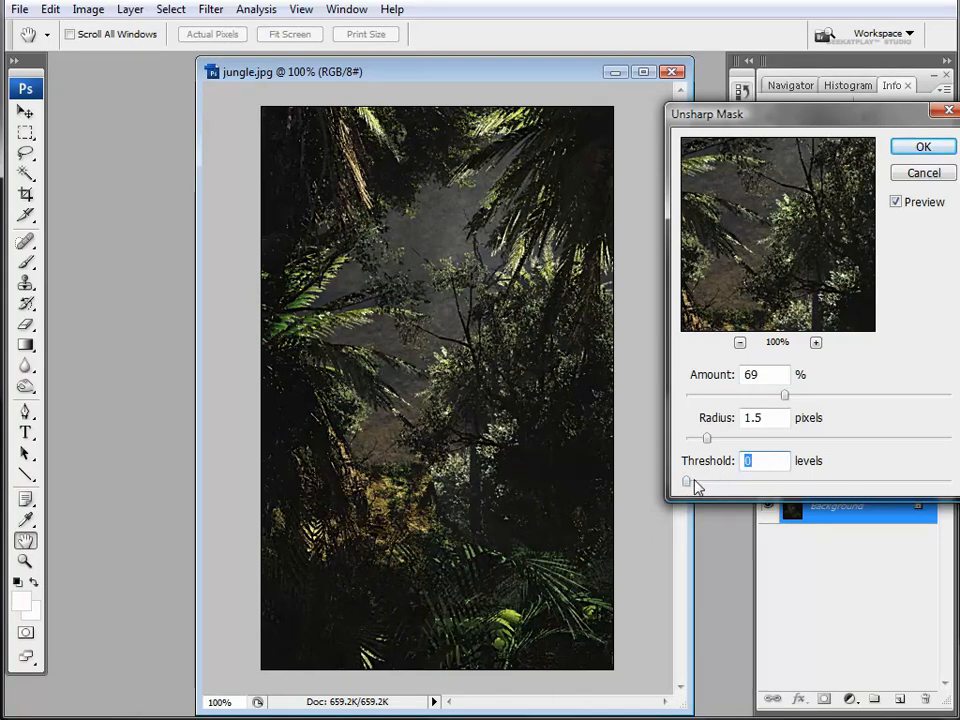
drag(693, 486, 688, 487)
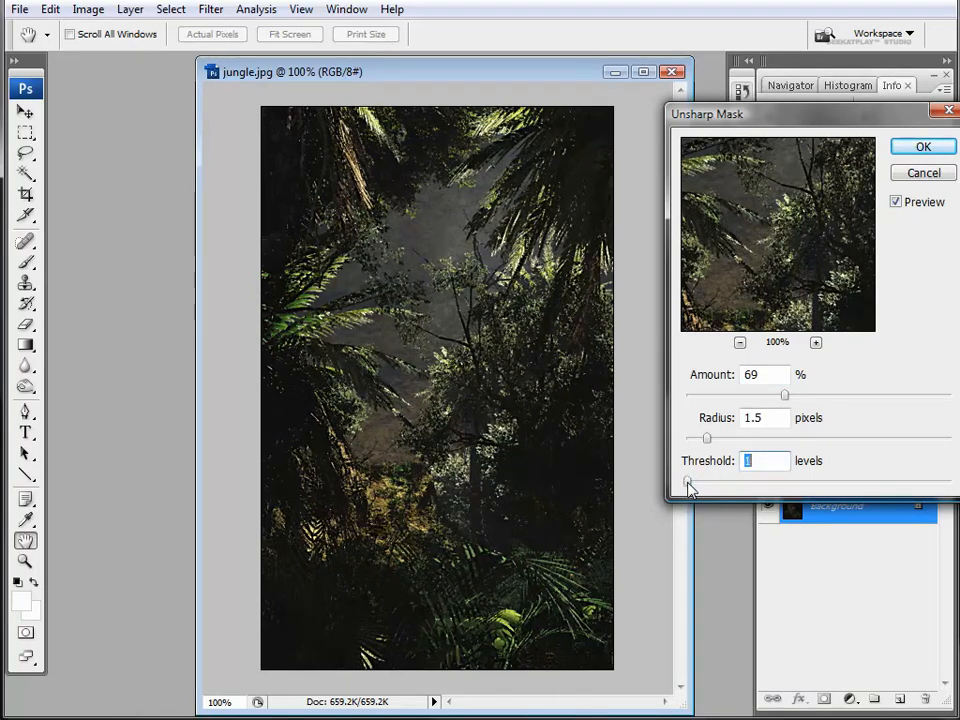
mouse_move(707, 439)
mouse_down()
mouse_move(754, 441)
mouse_move(681, 443)
mouse_move(707, 446)
mouse_up()
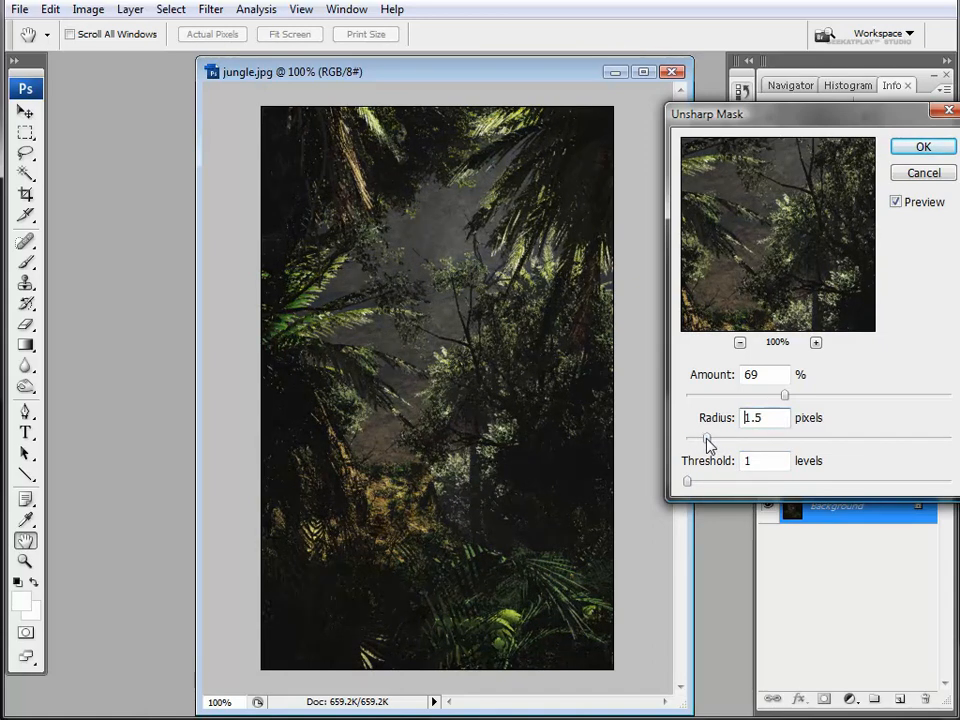
mouse_move(785, 396)
mouse_down()
mouse_move(770, 394)
mouse_move(779, 398)
mouse_up()
click(921, 146)
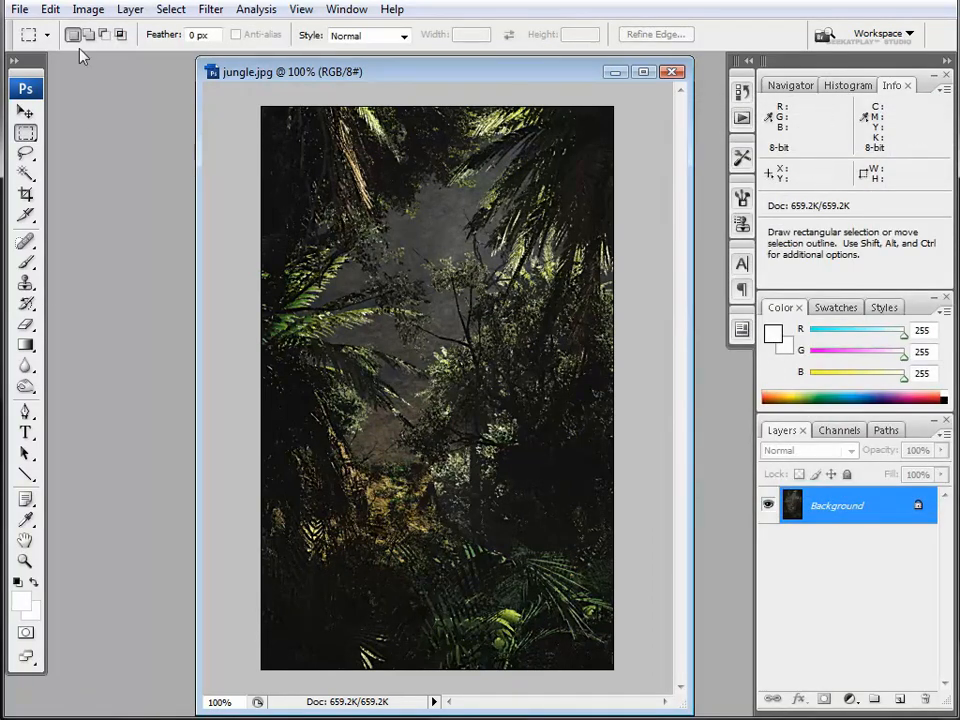
Step: Raise the image's contrast and slightly raise its brightness with the Brightness/Contrast adjustment
click(88, 9)
mouse_move(141, 62)
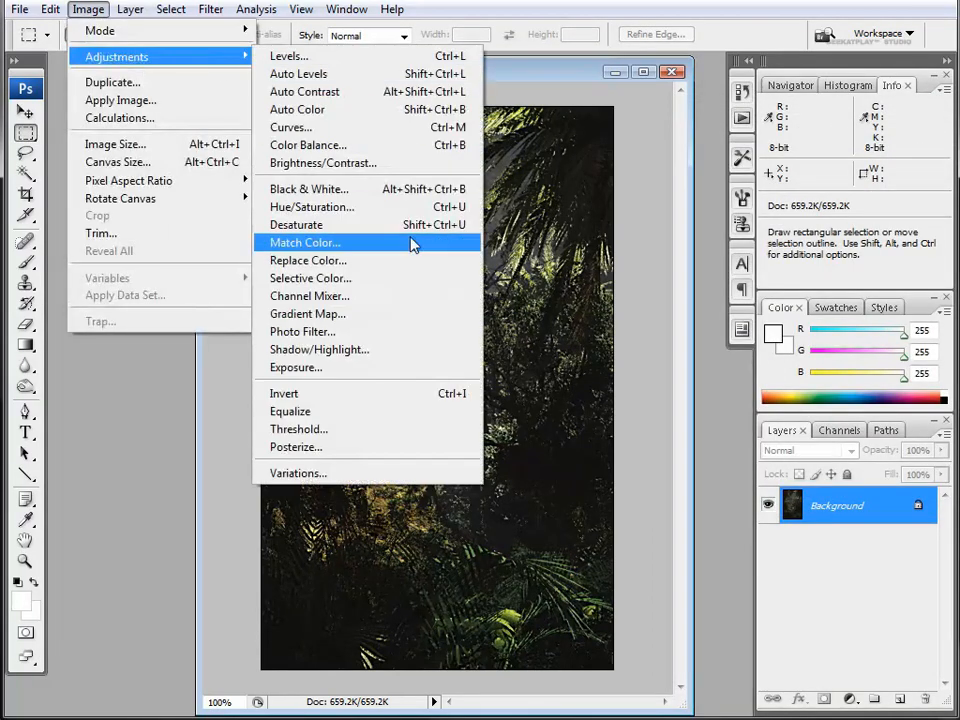
click(411, 166)
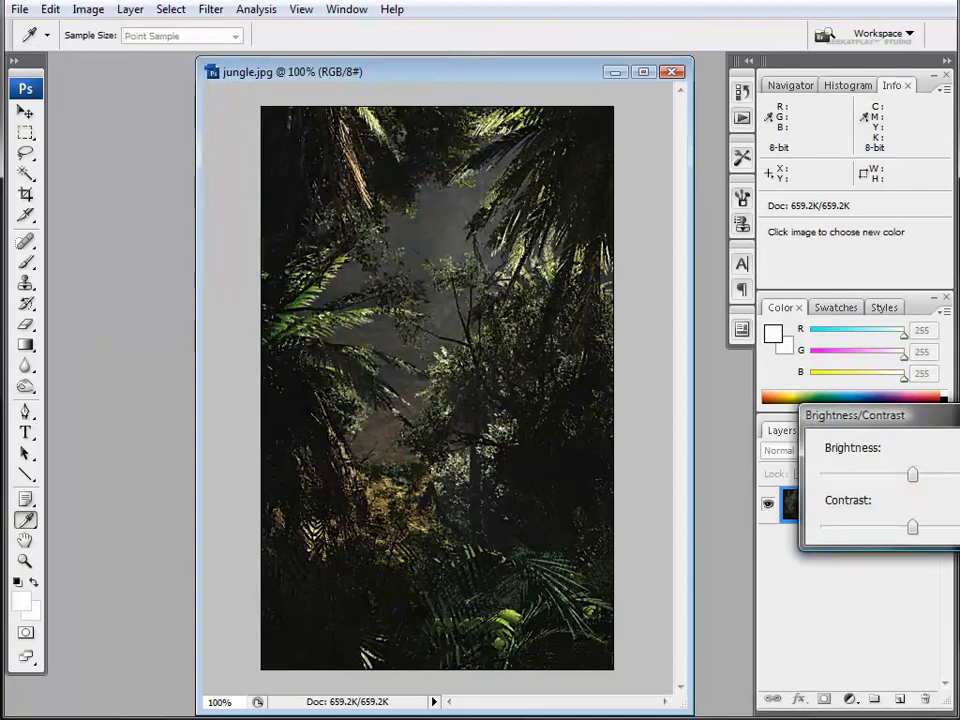
drag(890, 413, 721, 394)
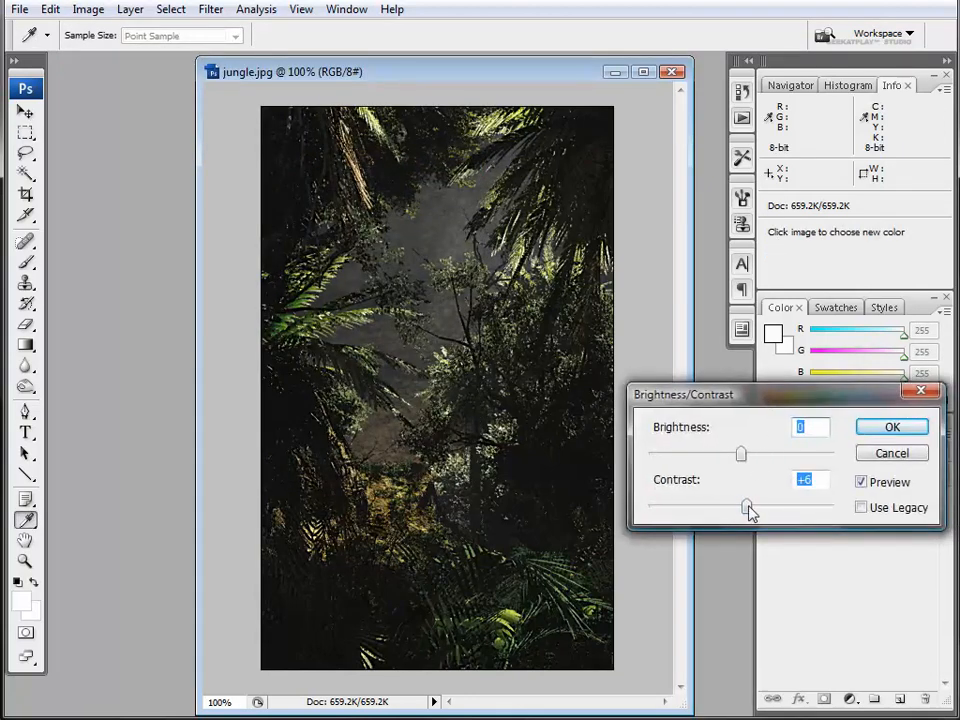
drag(763, 511, 765, 510)
mouse_move(741, 456)
mouse_down()
mouse_move(731, 454)
mouse_move(766, 459)
mouse_move(754, 467)
mouse_up()
drag(768, 510, 772, 508)
drag(750, 459, 746, 457)
click(868, 428)
key(m)
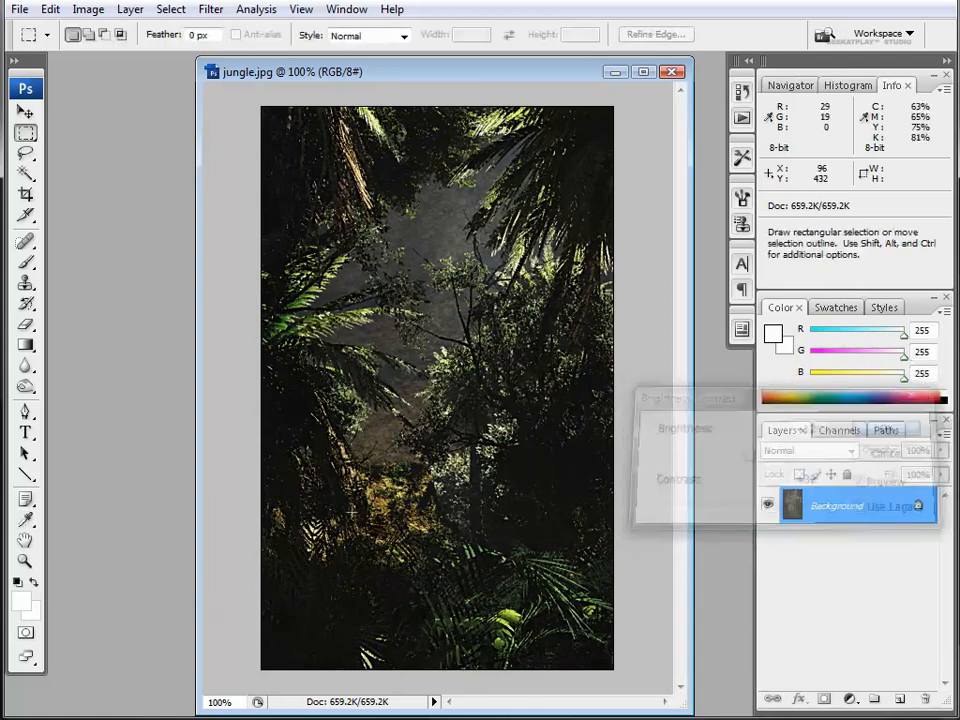
click(25, 386)
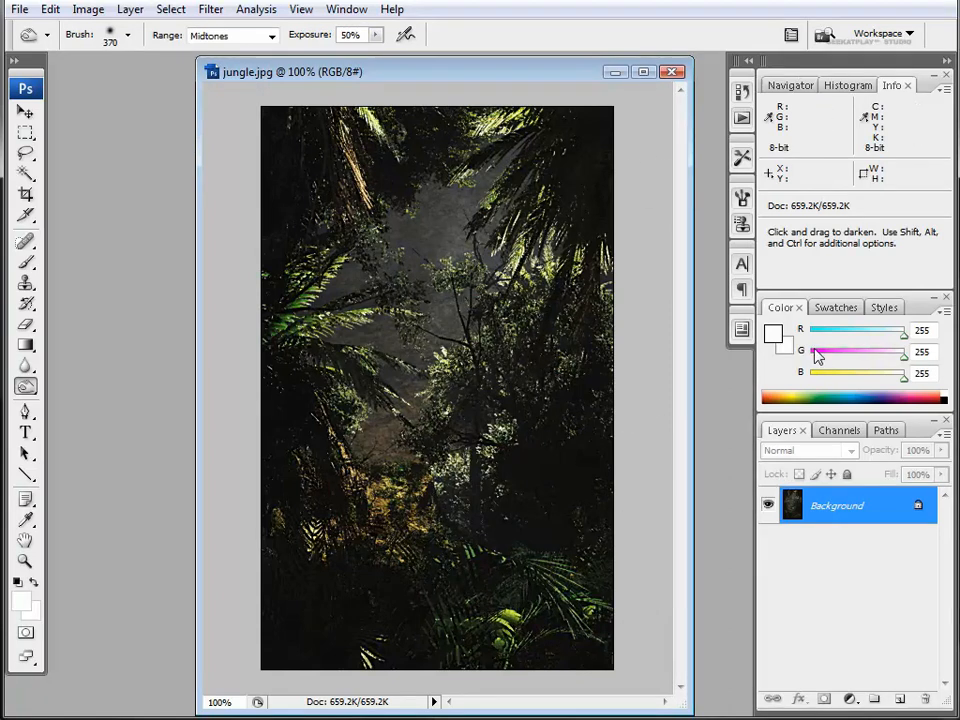
click(25, 113)
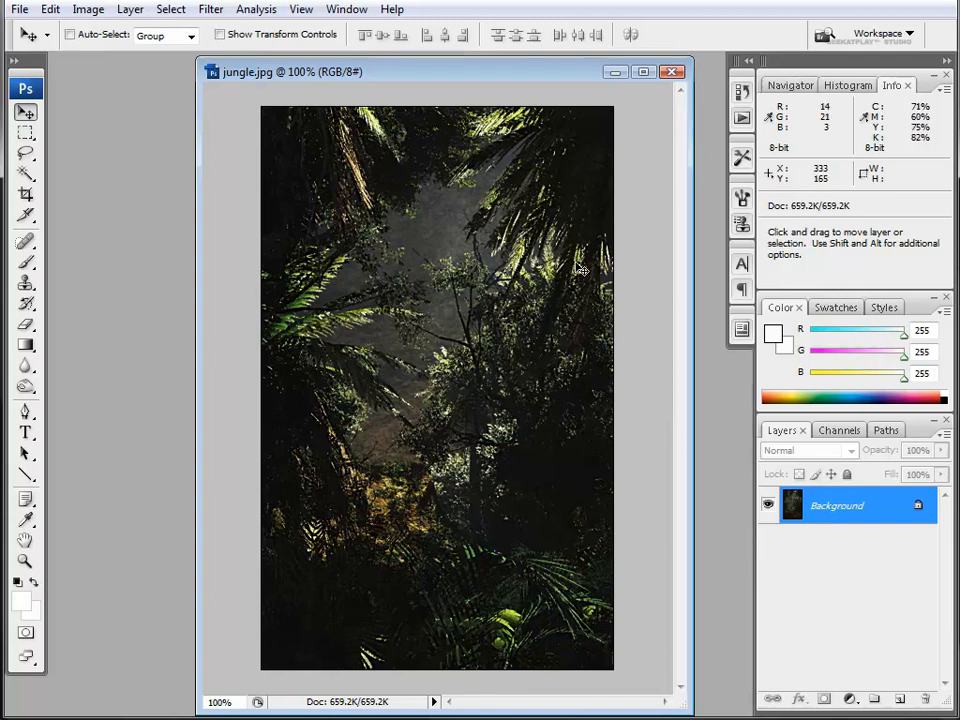